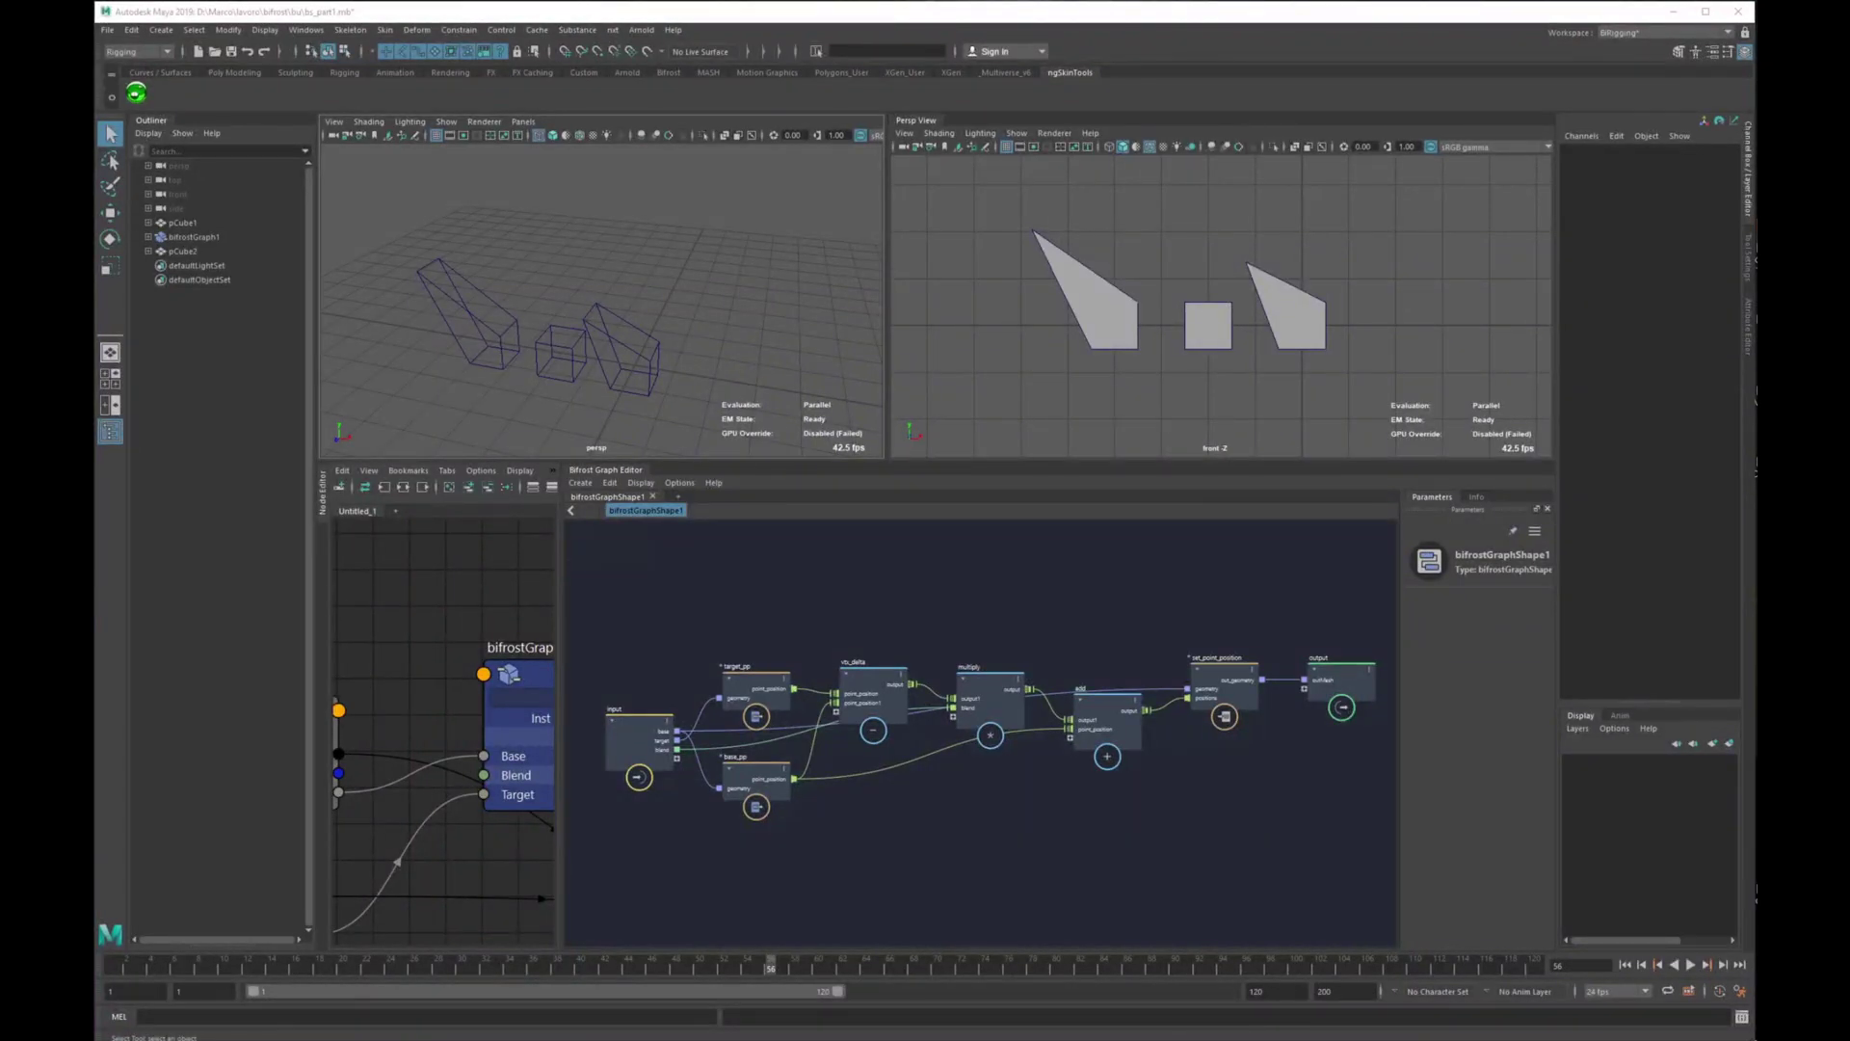
Move the output node away from set_point_position to free up space in the Bifrost graph.
{"action": "middle_click_drag", "start_coordinate": [1098, 691], "coordinate": [818, 698], "text": "alt"}
{"action": "scroll", "coordinate": [867, 701], "scroll_direction": "up", "scroll_amount": 3}
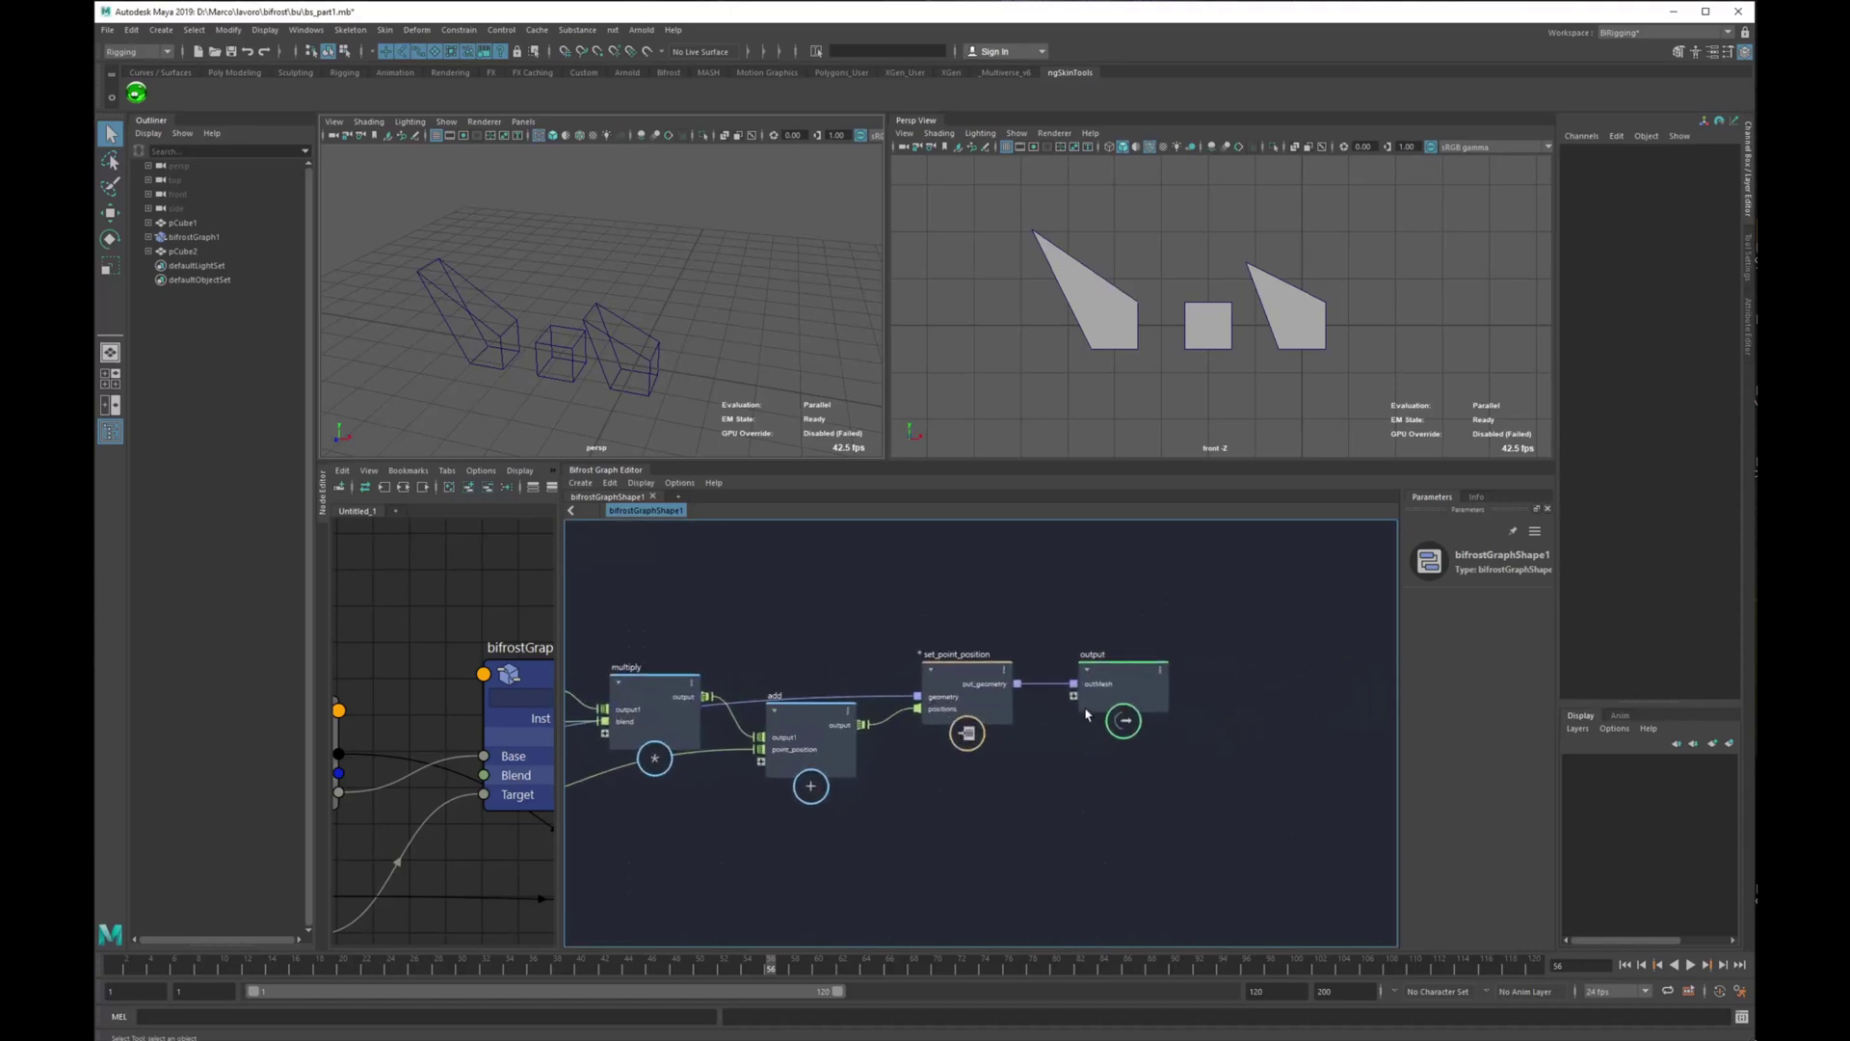
{"action": "left_click_drag", "start_coordinate": [1099, 695], "coordinate": [1307, 569]}
{"action": "middle_click_drag", "start_coordinate": [1069, 645], "coordinate": [1063, 770], "text": "alt"}
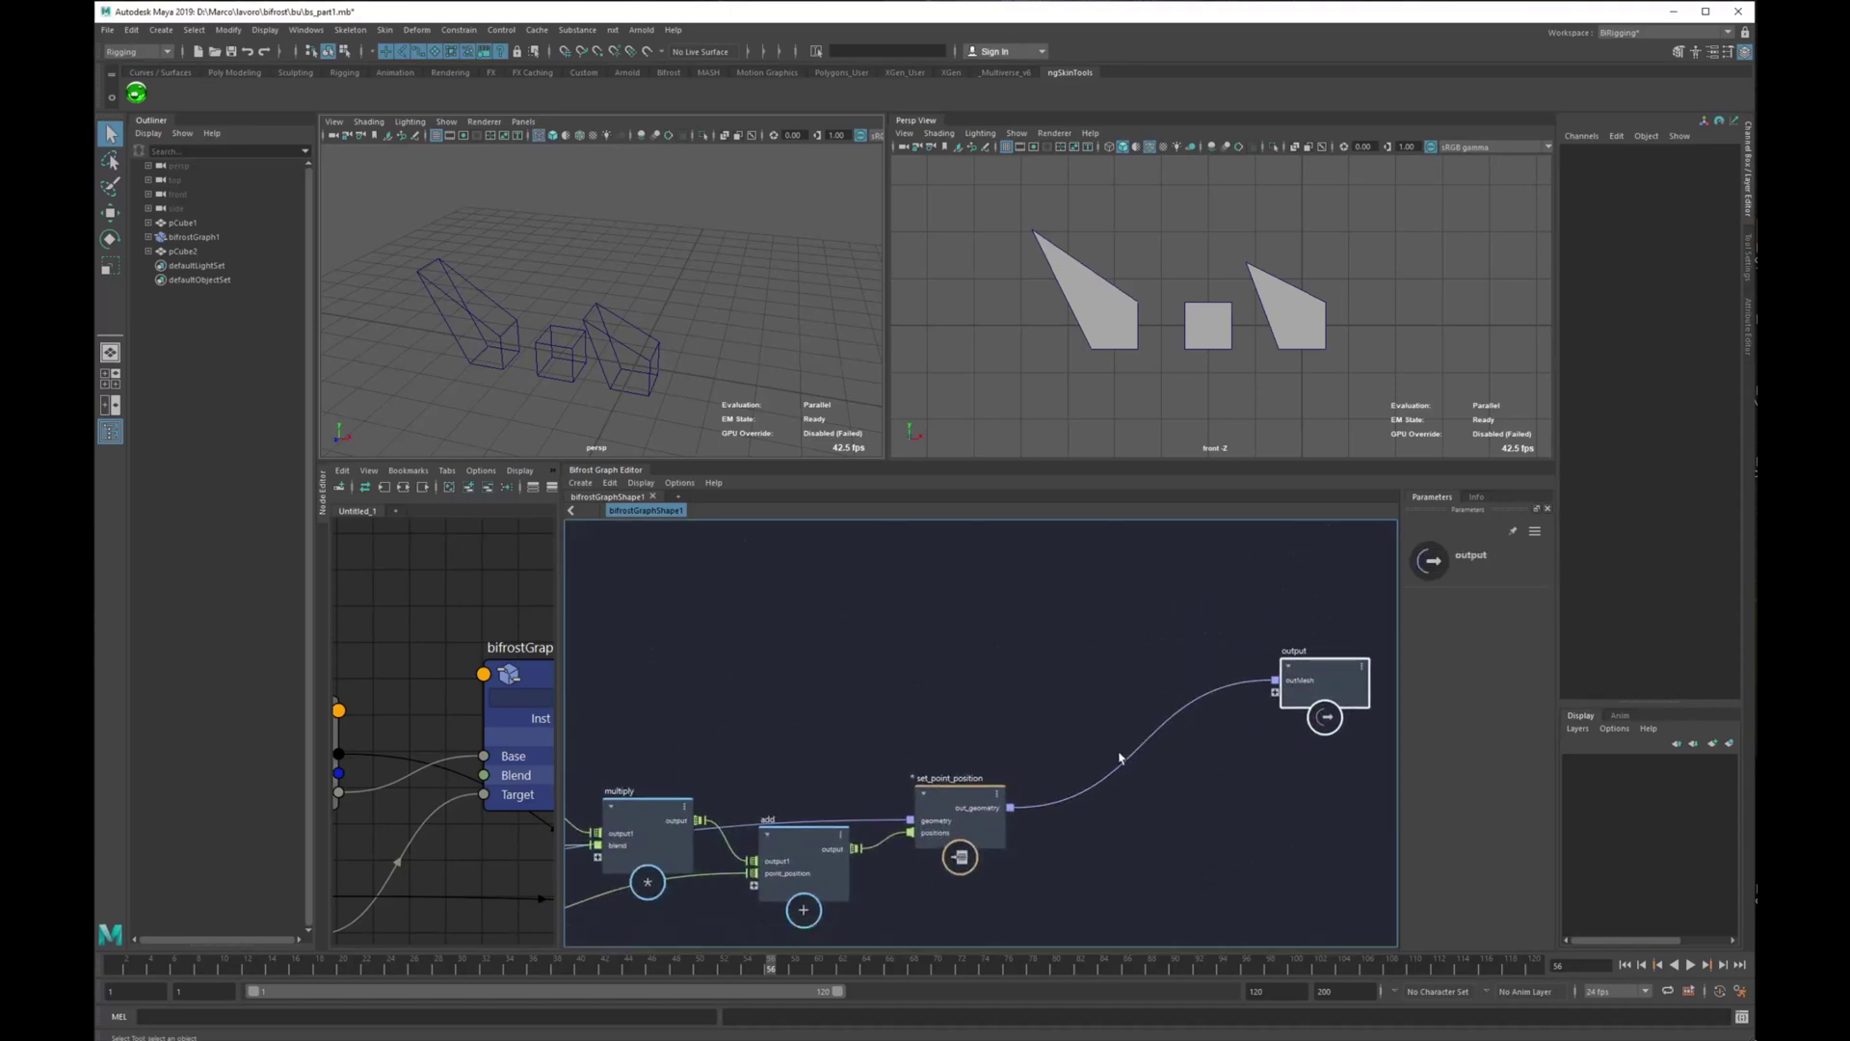
{"action": "middle_click_drag", "start_coordinate": [1018, 681], "coordinate": [984, 721], "text": "alt"}
Add a point_scope node to the graph and place it above the set_point_position node.
{"action": "left_click", "coordinate": [947, 642]}
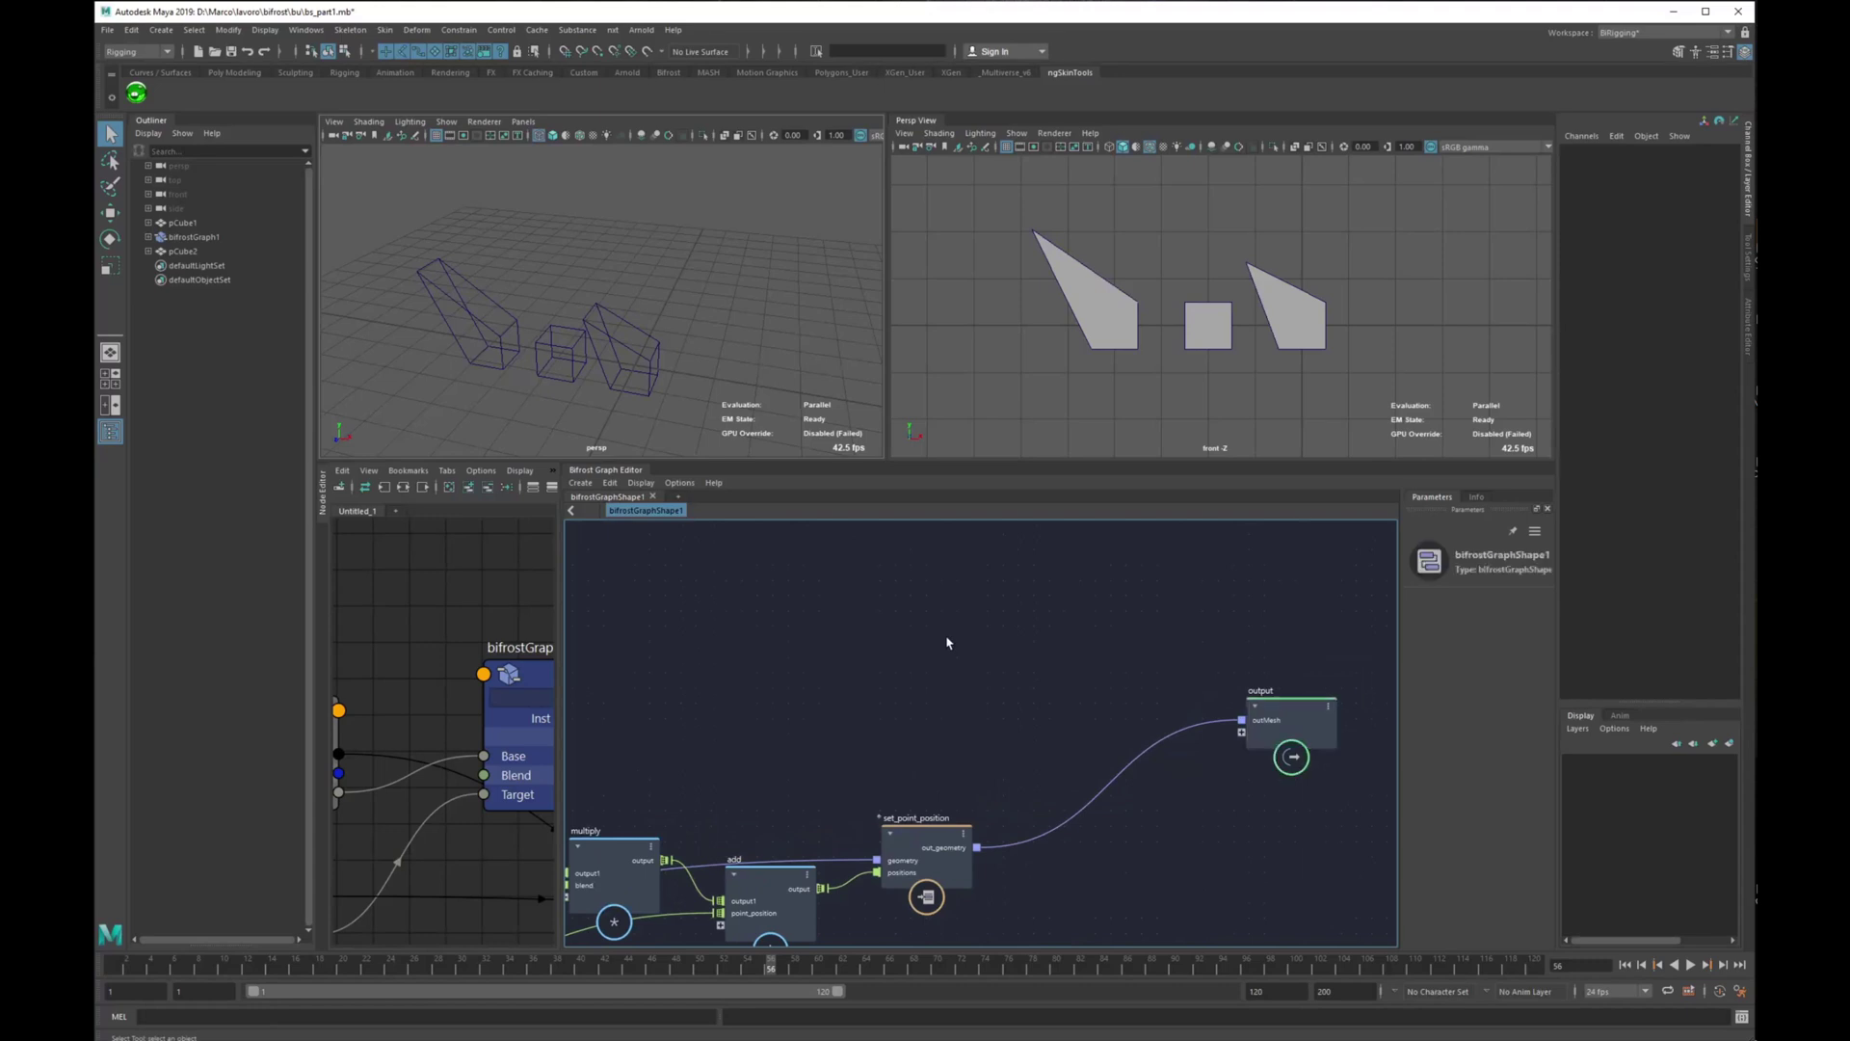
{"action": "key", "text": "Tab"}
{"action": "type", "text": "scop"}
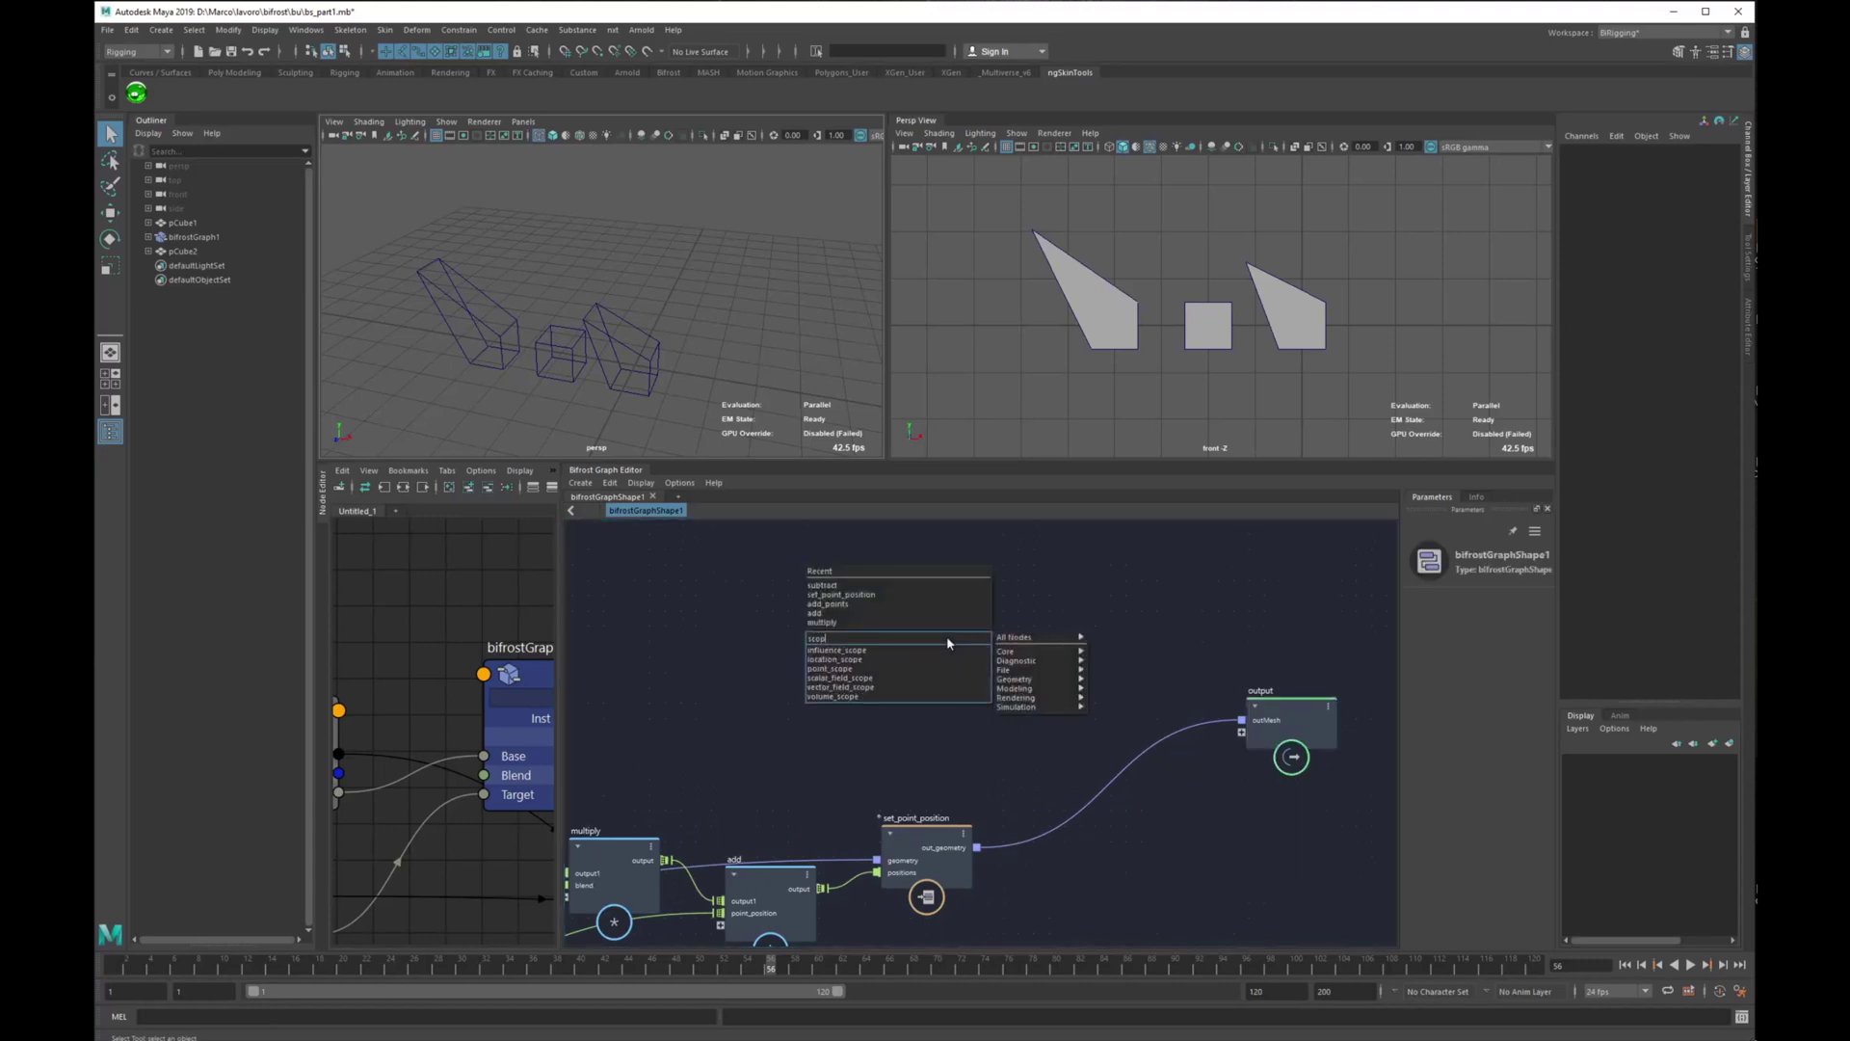
{"action": "key", "text": "Down"}
{"action": "key", "text": "Down"}
{"action": "key", "text": "Down"}
{"action": "key", "text": "Return"}
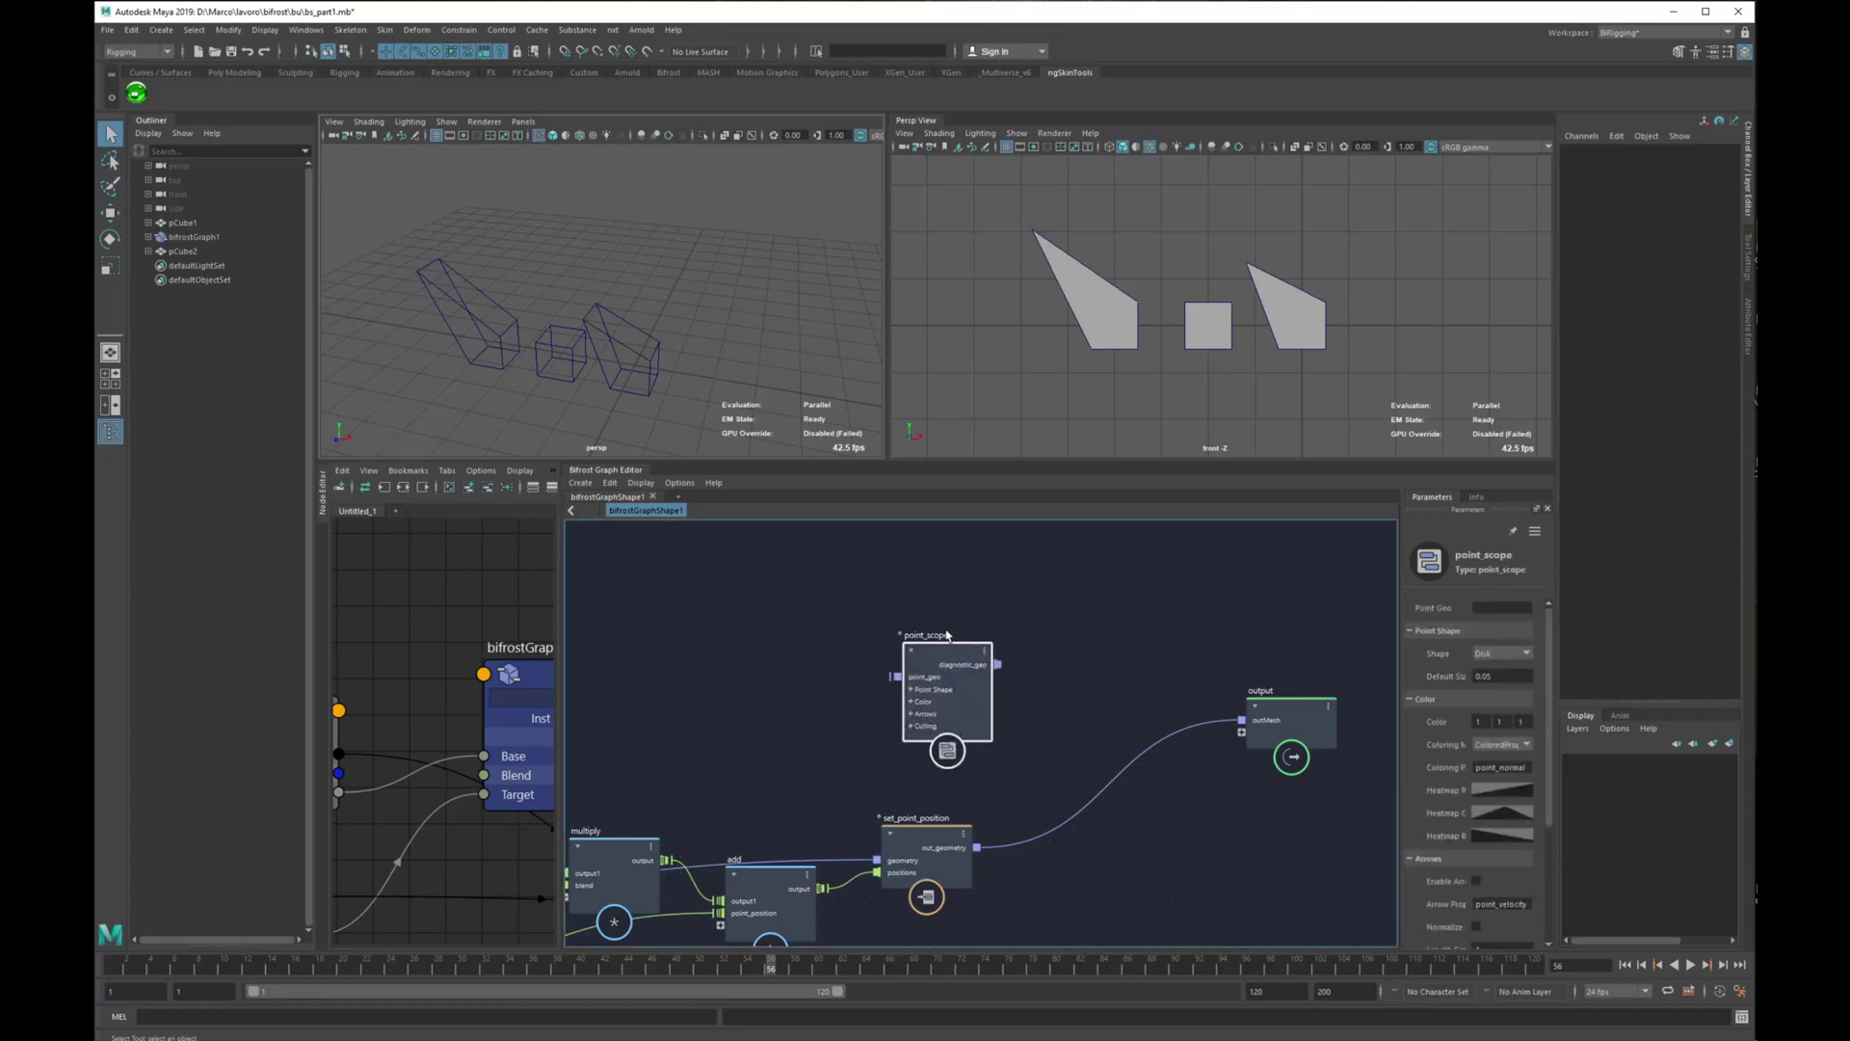
{"action": "left_click_drag", "start_coordinate": [945, 627], "coordinate": [913, 587]}
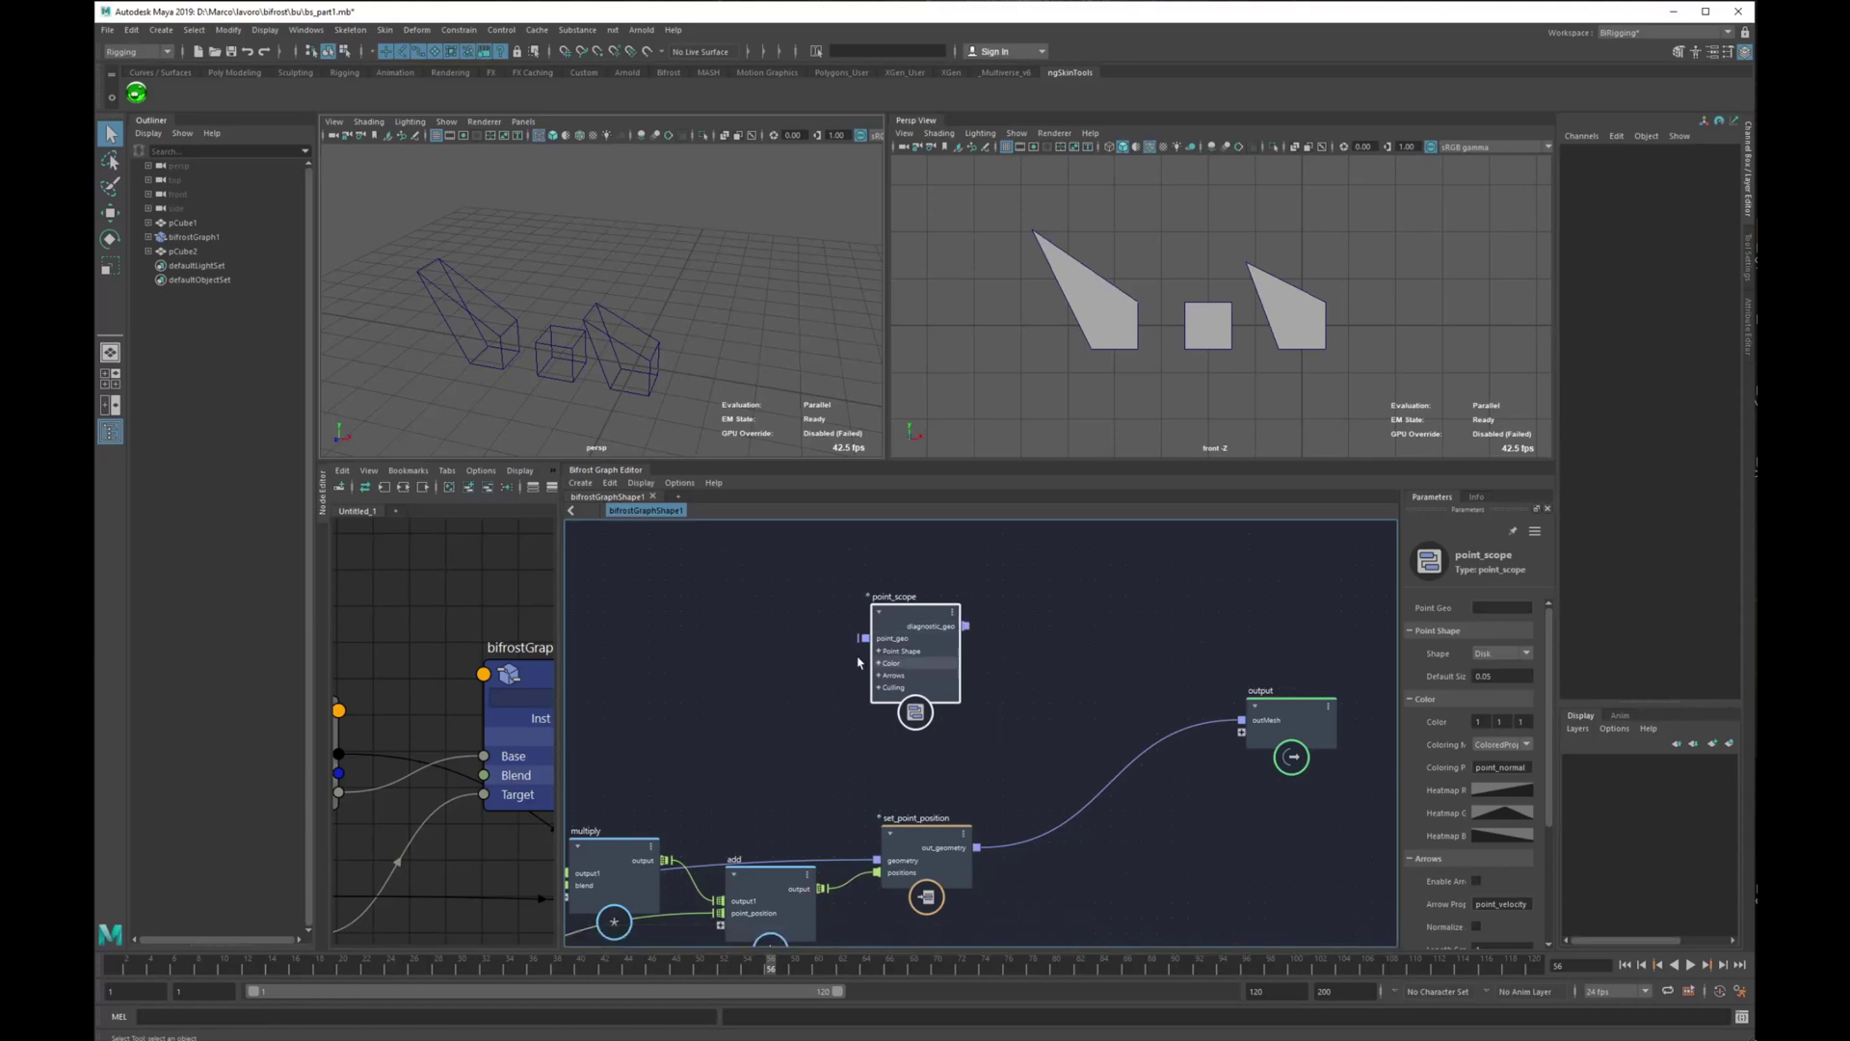
Rearrange the output and point_scope nodes, and connect set_point_position's out_geometry to the point_geo input of point_scope.
{"action": "middle_click_drag", "start_coordinate": [1155, 694], "coordinate": [978, 737], "text": "alt"}
{"action": "left_click_drag", "start_coordinate": [1131, 768], "coordinate": [1132, 781]}
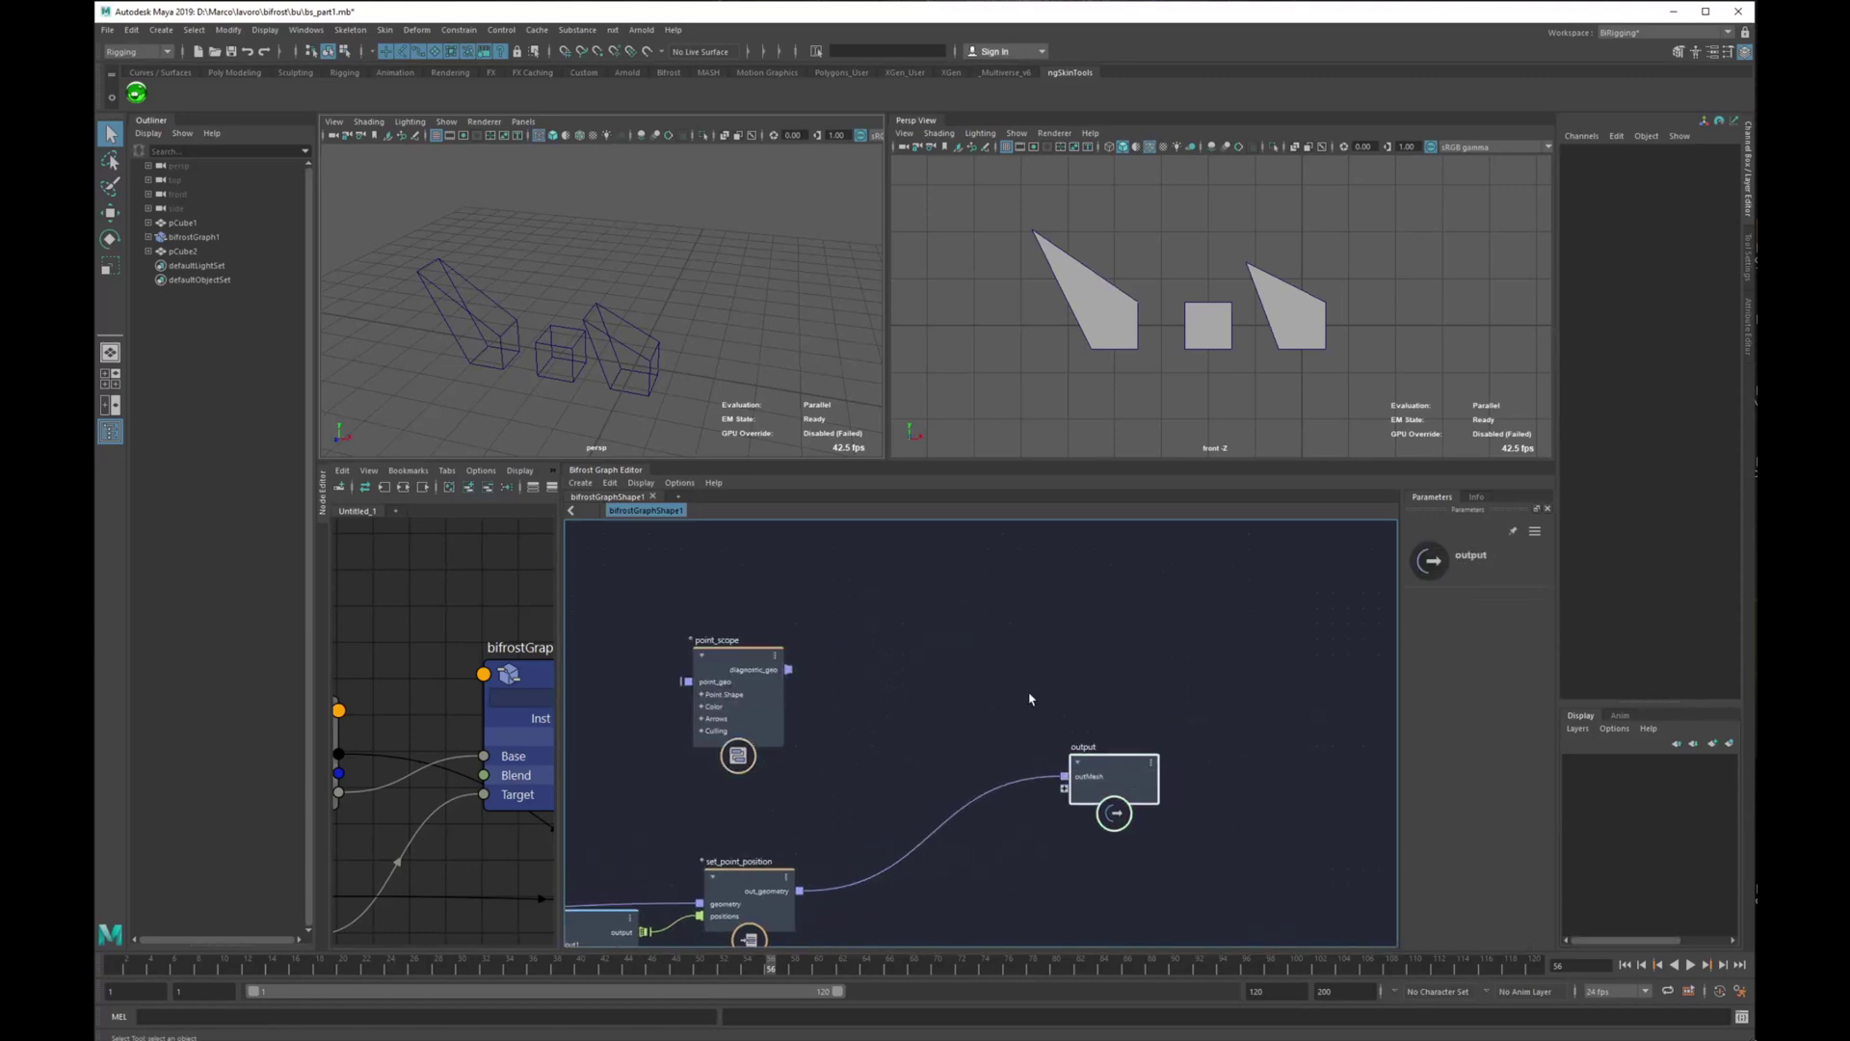
{"action": "middle_click_drag", "start_coordinate": [1031, 699], "coordinate": [1207, 656], "text": "alt"}
{"action": "left_click_drag", "start_coordinate": [905, 666], "coordinate": [1071, 614]}
{"action": "middle_click_drag", "start_coordinate": [1091, 713], "coordinate": [1041, 739], "text": "alt"}
{"action": "scroll", "coordinate": [1041, 739], "scroll_direction": "up", "scroll_amount": 2}
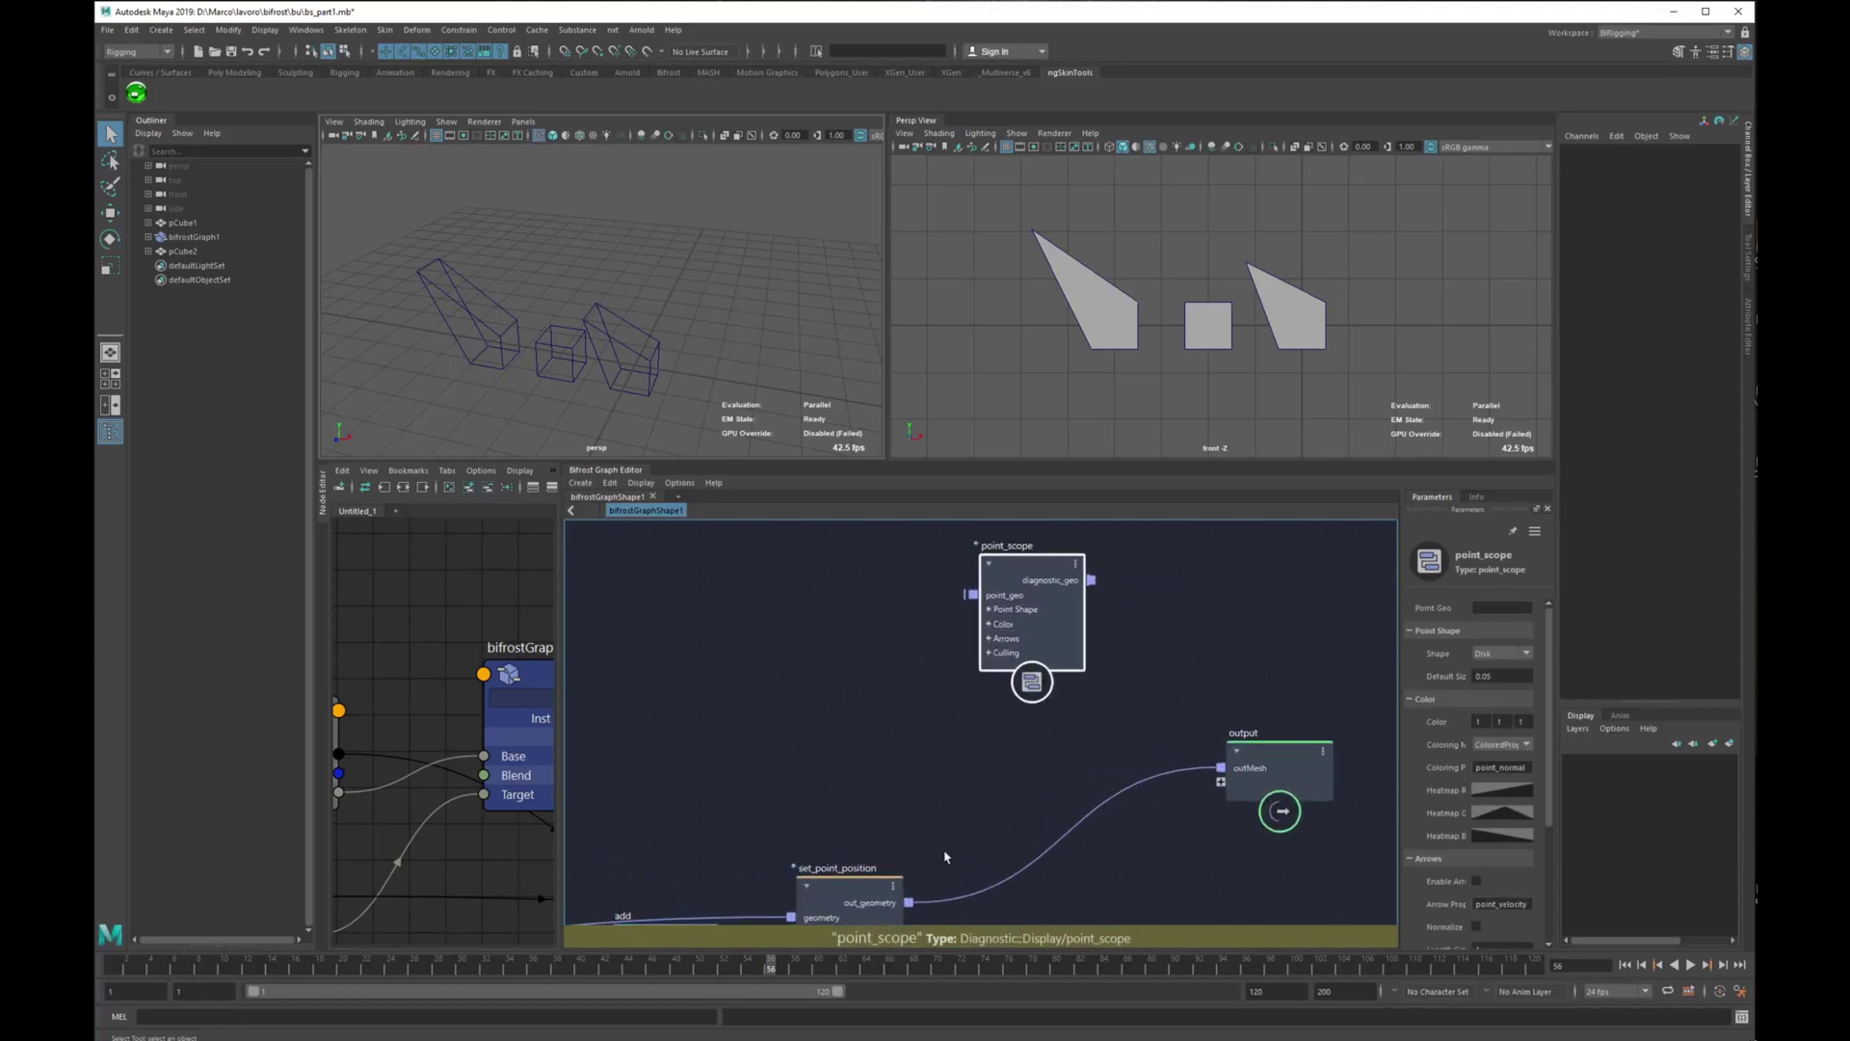
{"action": "scroll", "coordinate": [937, 859], "scroll_direction": "down", "scroll_amount": 2}
{"action": "left_click_drag", "start_coordinate": [910, 893], "coordinate": [964, 632]}
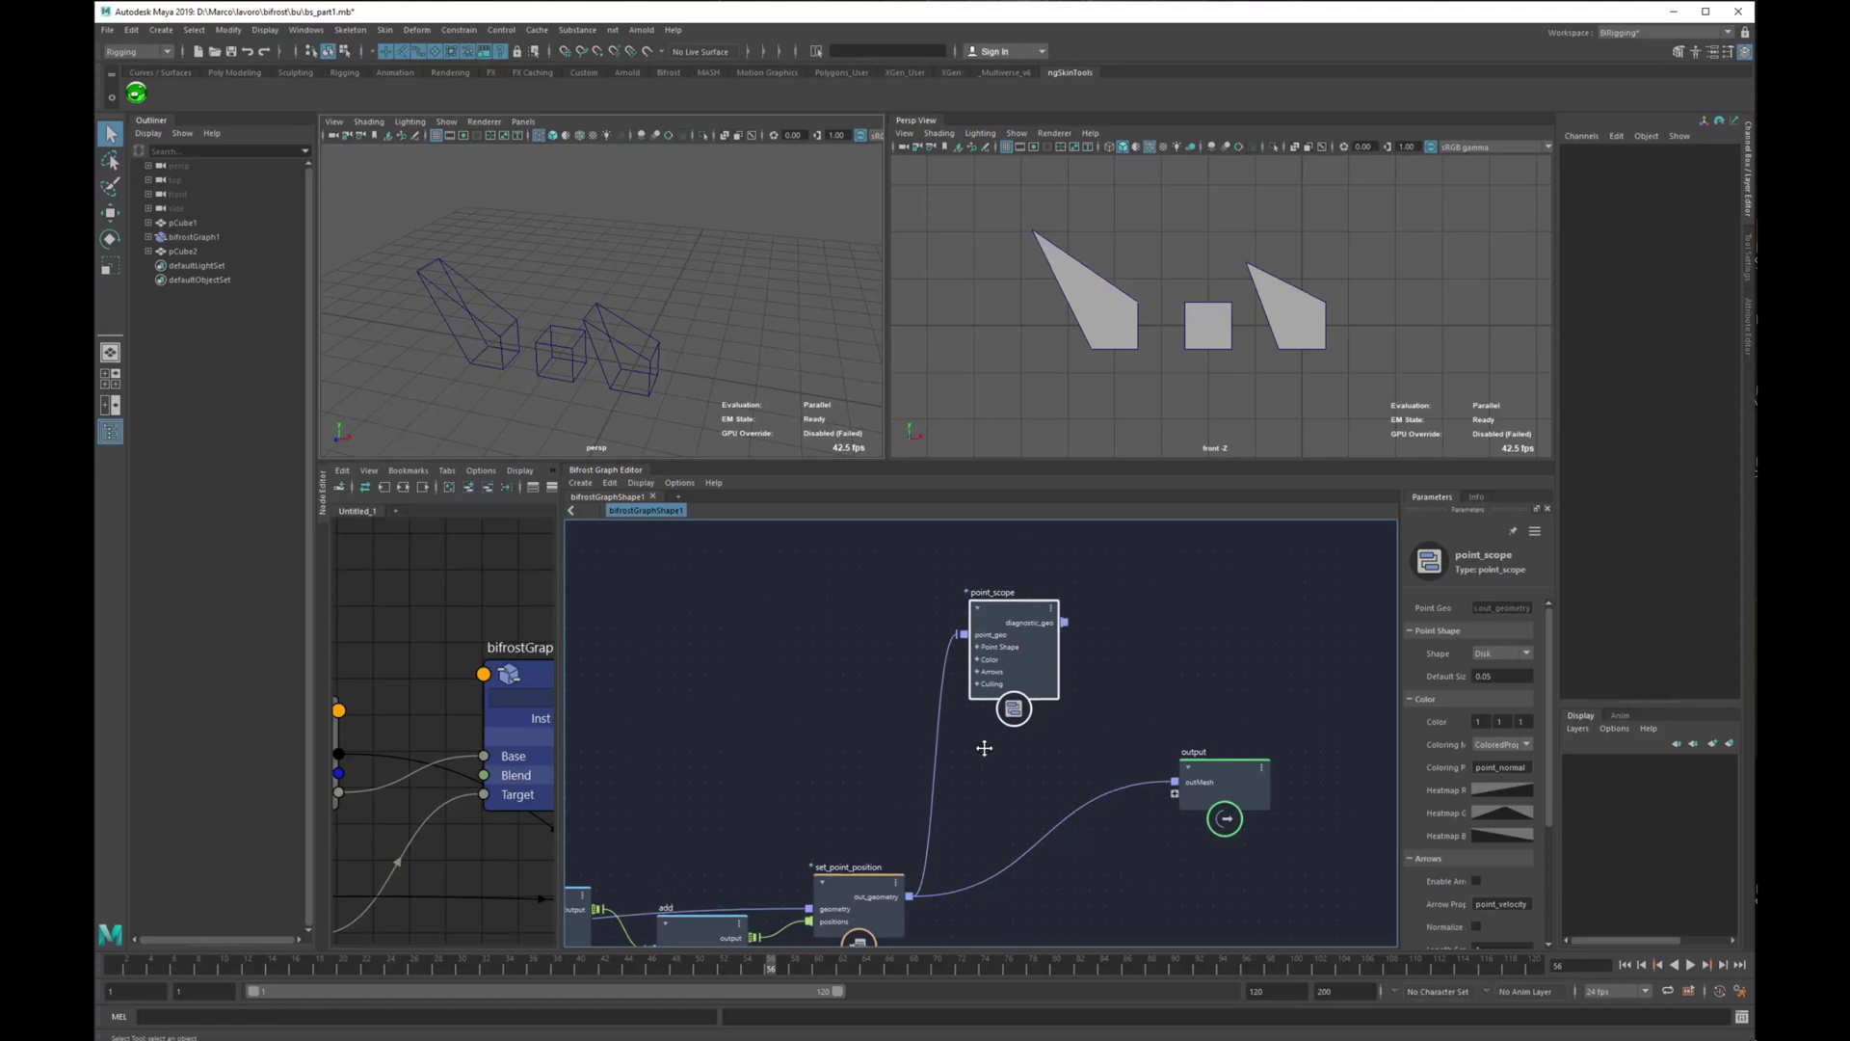
Connect point_scope's diagnostic_geo to a new port on the output node and inspect the points in the perspective view.
{"action": "scroll", "coordinate": [991, 743], "scroll_direction": "down", "scroll_amount": 1}
{"action": "scroll", "coordinate": [1127, 740], "scroll_direction": "up", "scroll_amount": 1}
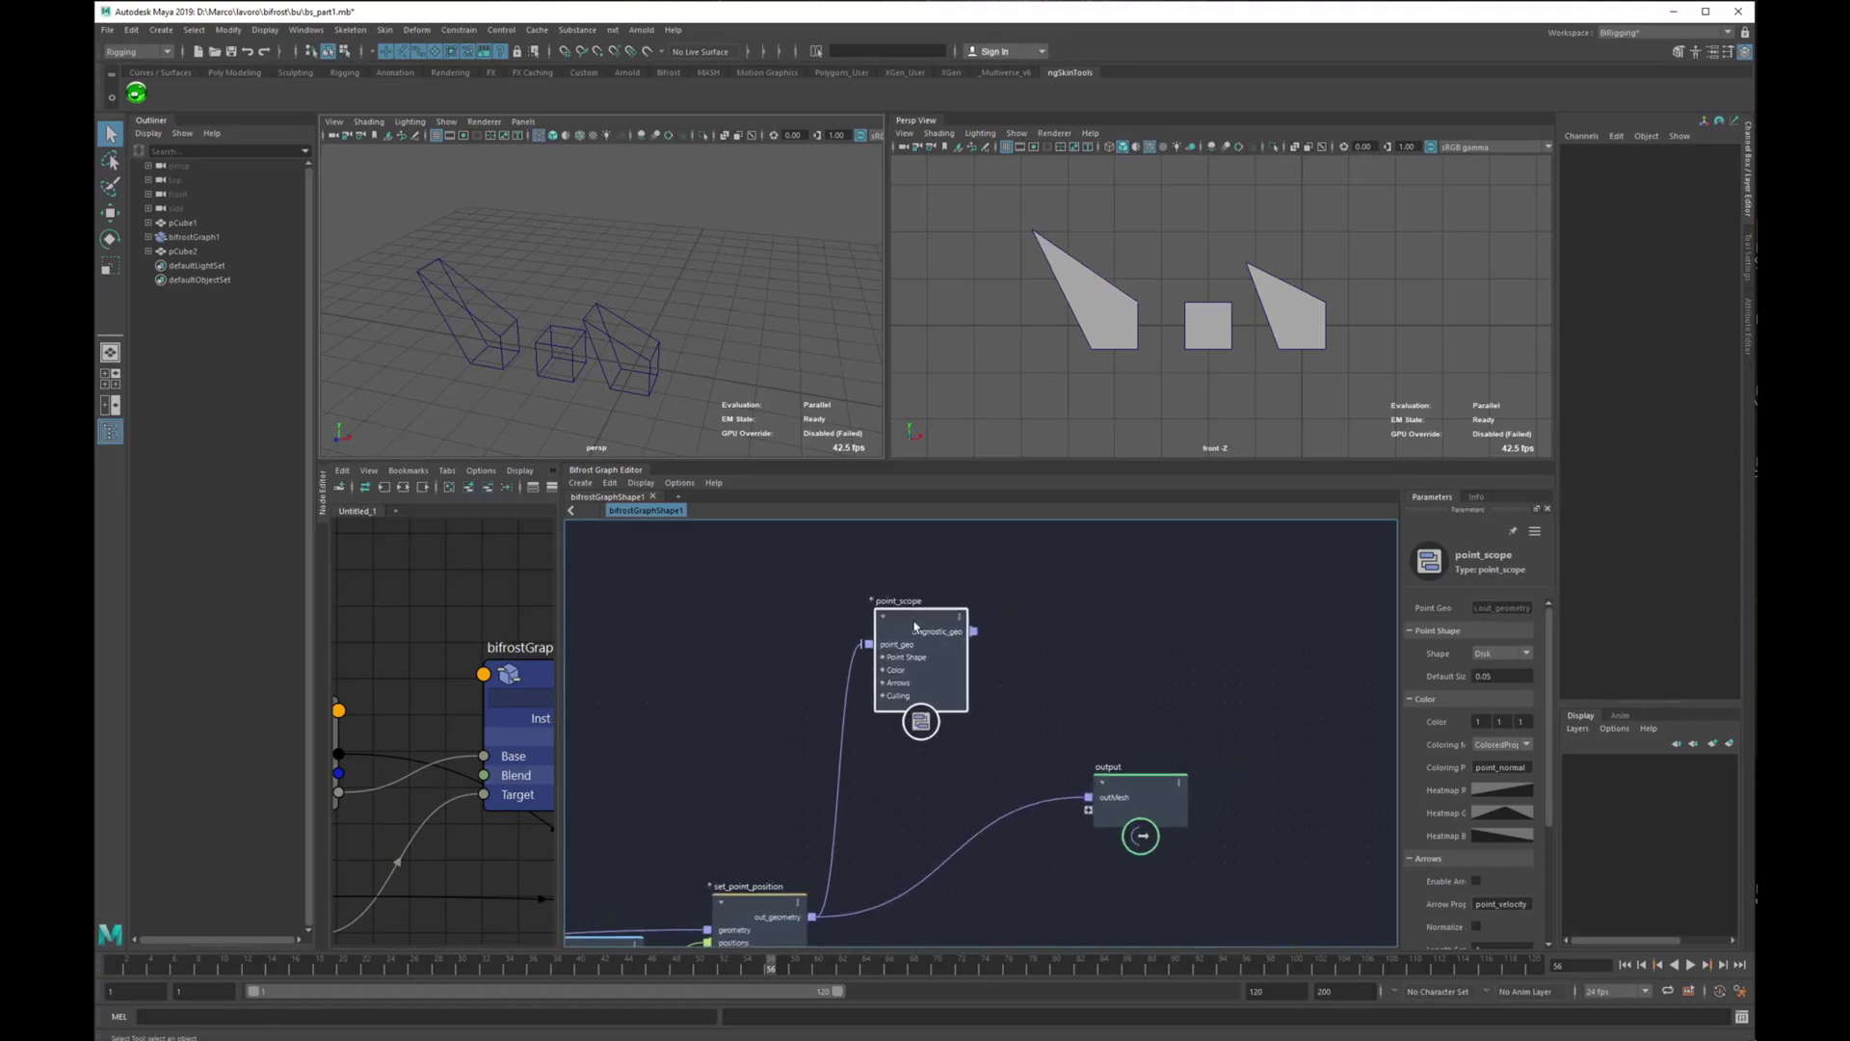
{"action": "middle_click_drag", "start_coordinate": [928, 681], "coordinate": [977, 674], "text": "alt"}
{"action": "scroll", "coordinate": [992, 652], "scroll_direction": "up", "scroll_amount": 4}
{"action": "scroll", "coordinate": [963, 690], "scroll_direction": "down", "scroll_amount": 2}
{"action": "left_click_drag", "start_coordinate": [905, 608], "coordinate": [1039, 815]}
{"action": "left_click", "coordinate": [1049, 722]}
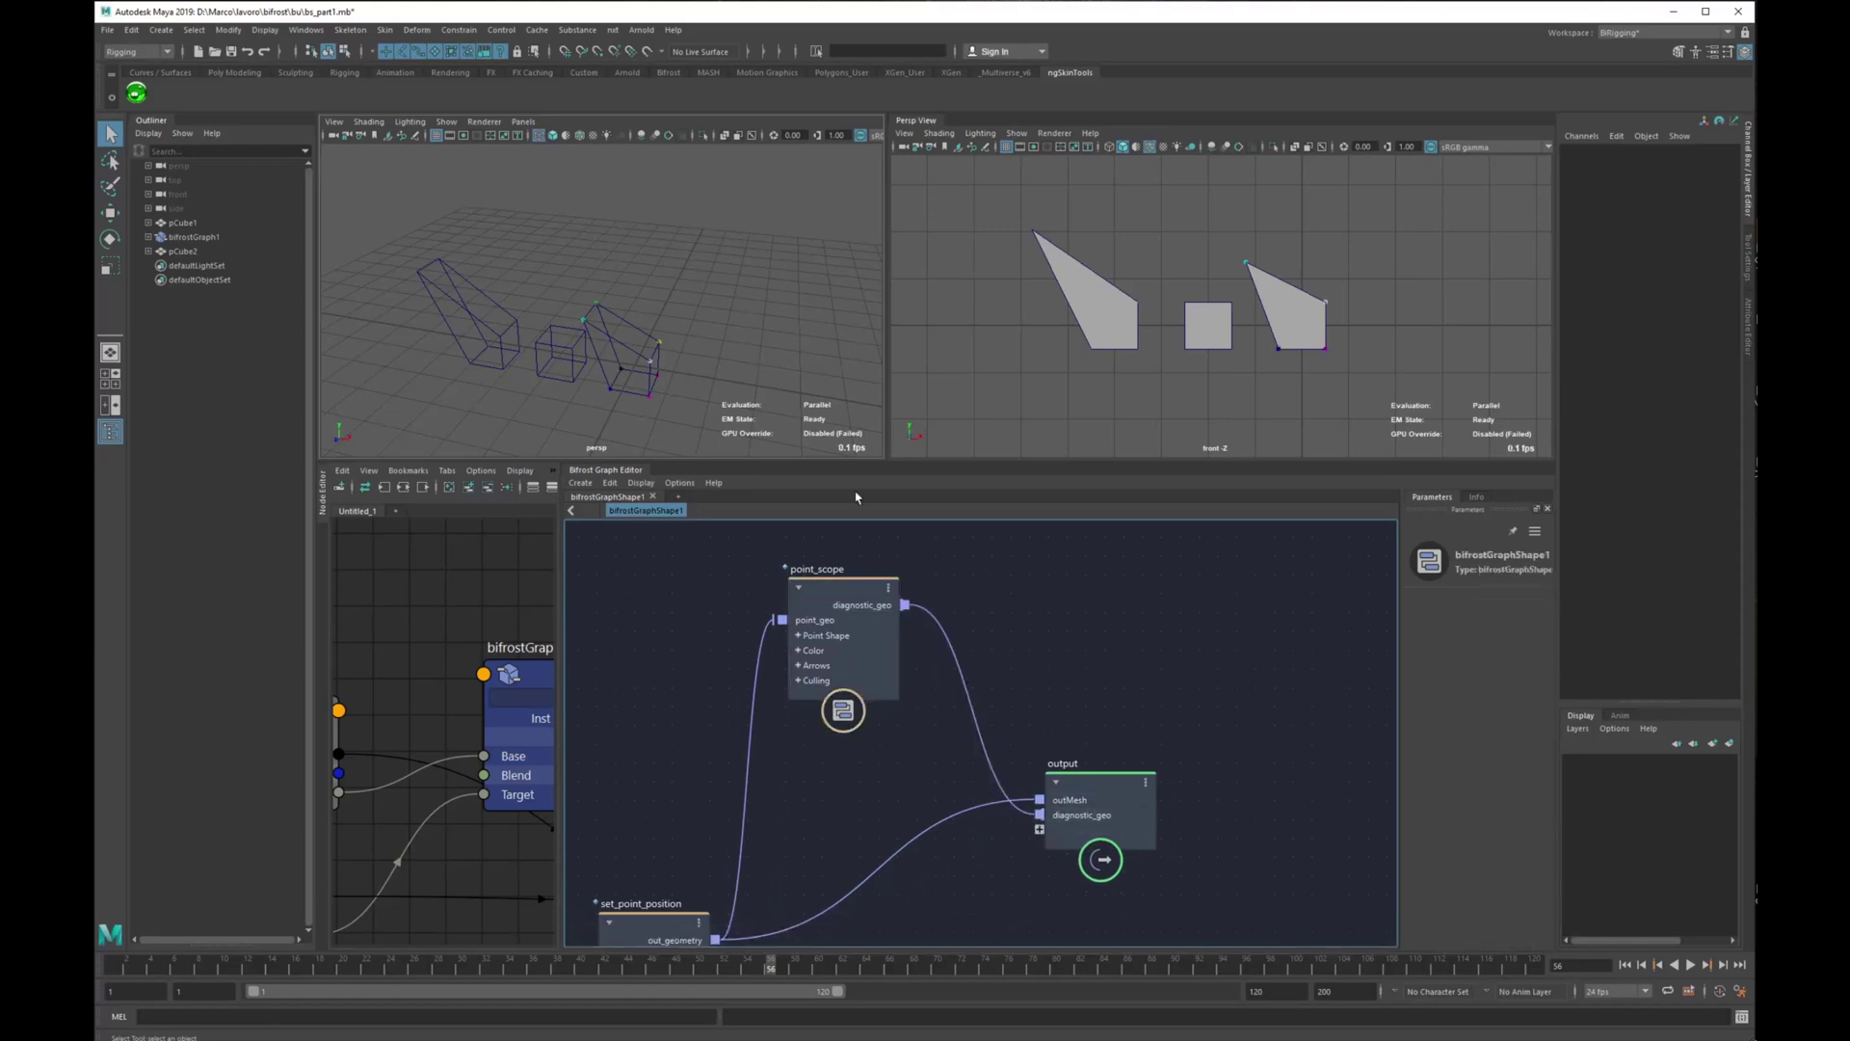
{"action": "left_click_drag", "start_coordinate": [631, 388], "coordinate": [595, 279], "text": "alt"}
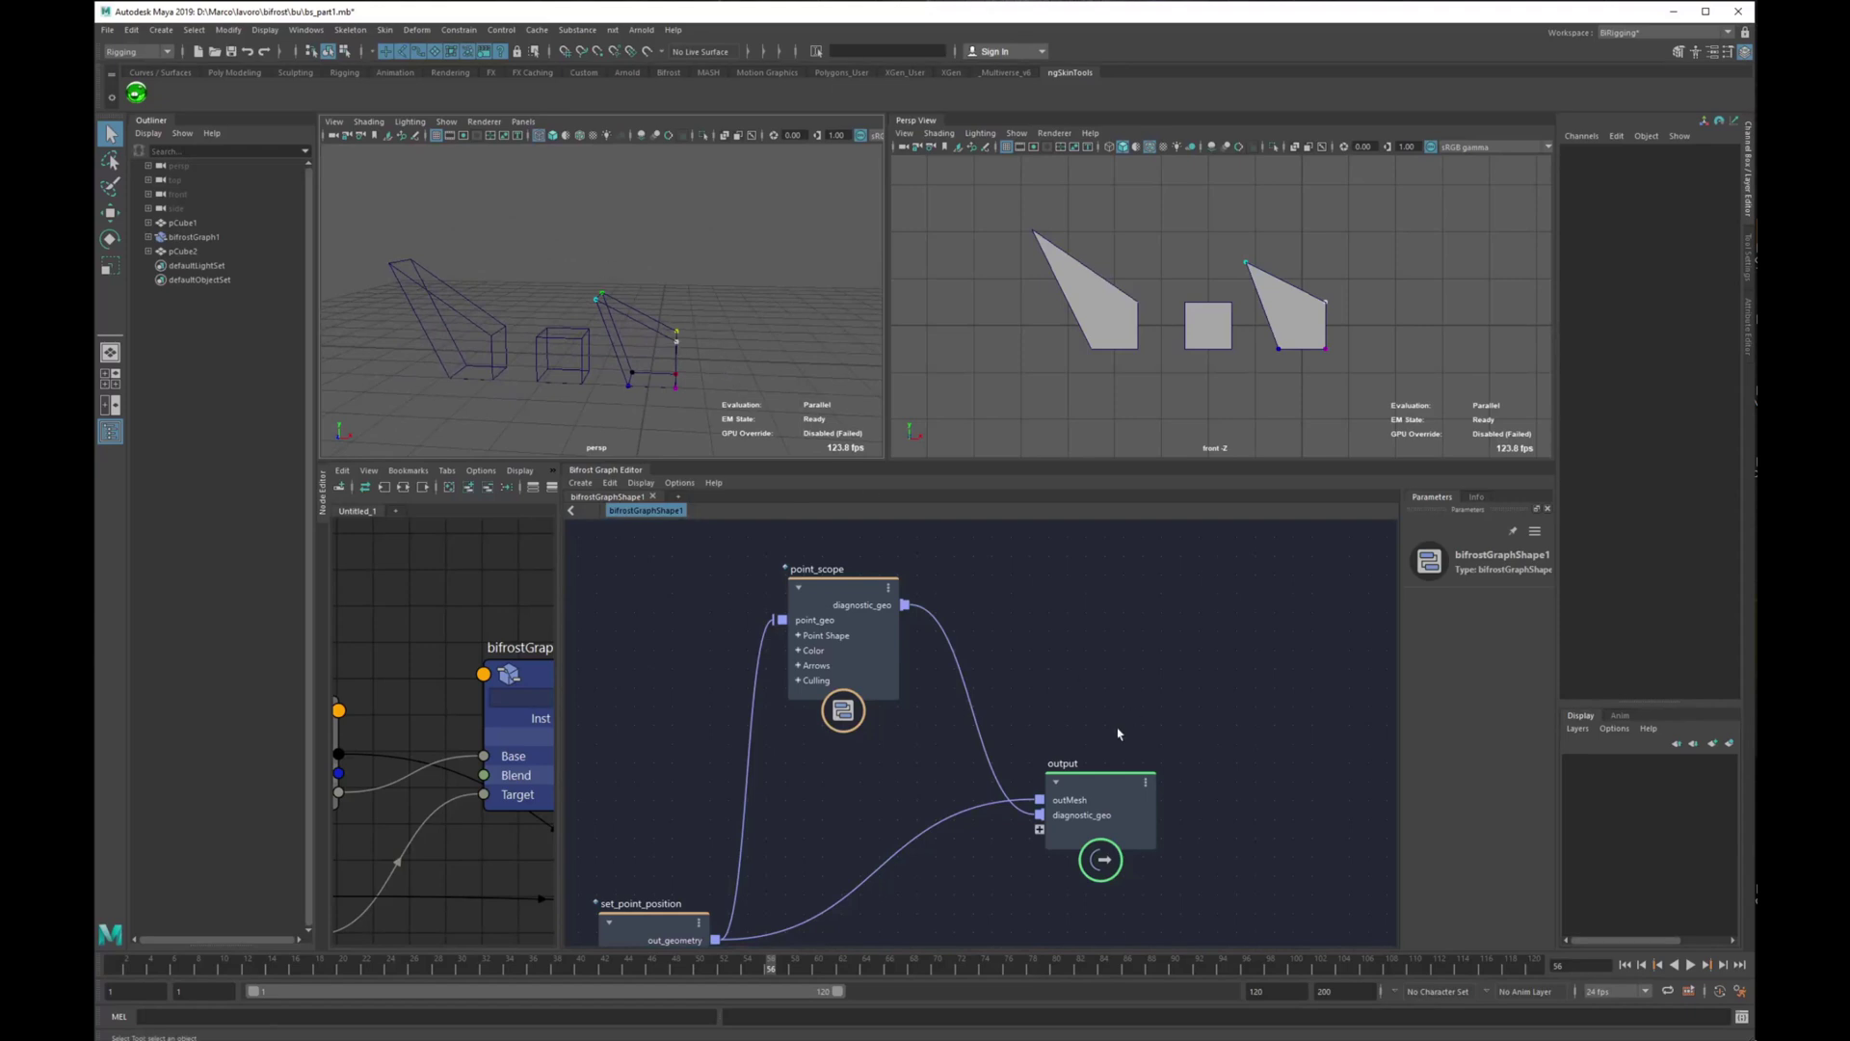
Delete the connection between point_scope and output, and remove the diagnostic_geo port from the output node.
{"action": "left_click", "coordinate": [980, 769]}
{"action": "key", "text": "Delete"}
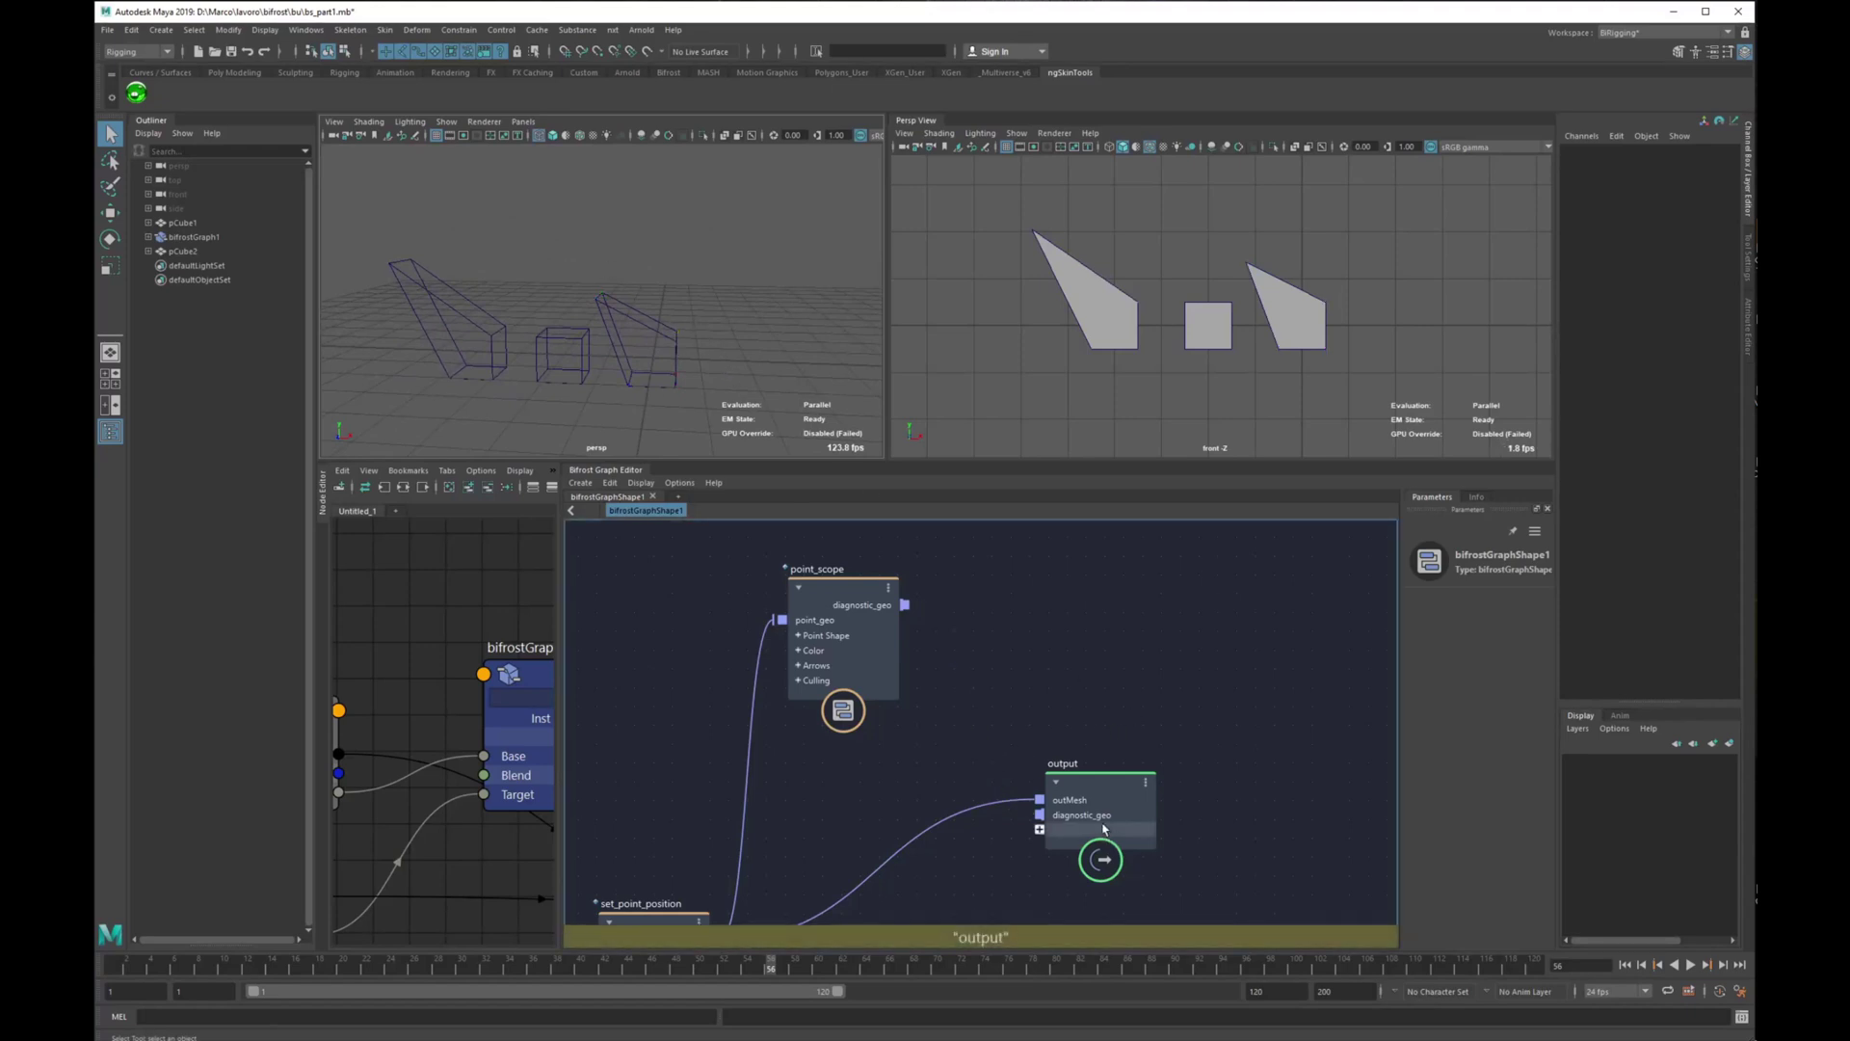
{"action": "right_click", "coordinate": [1104, 825]}
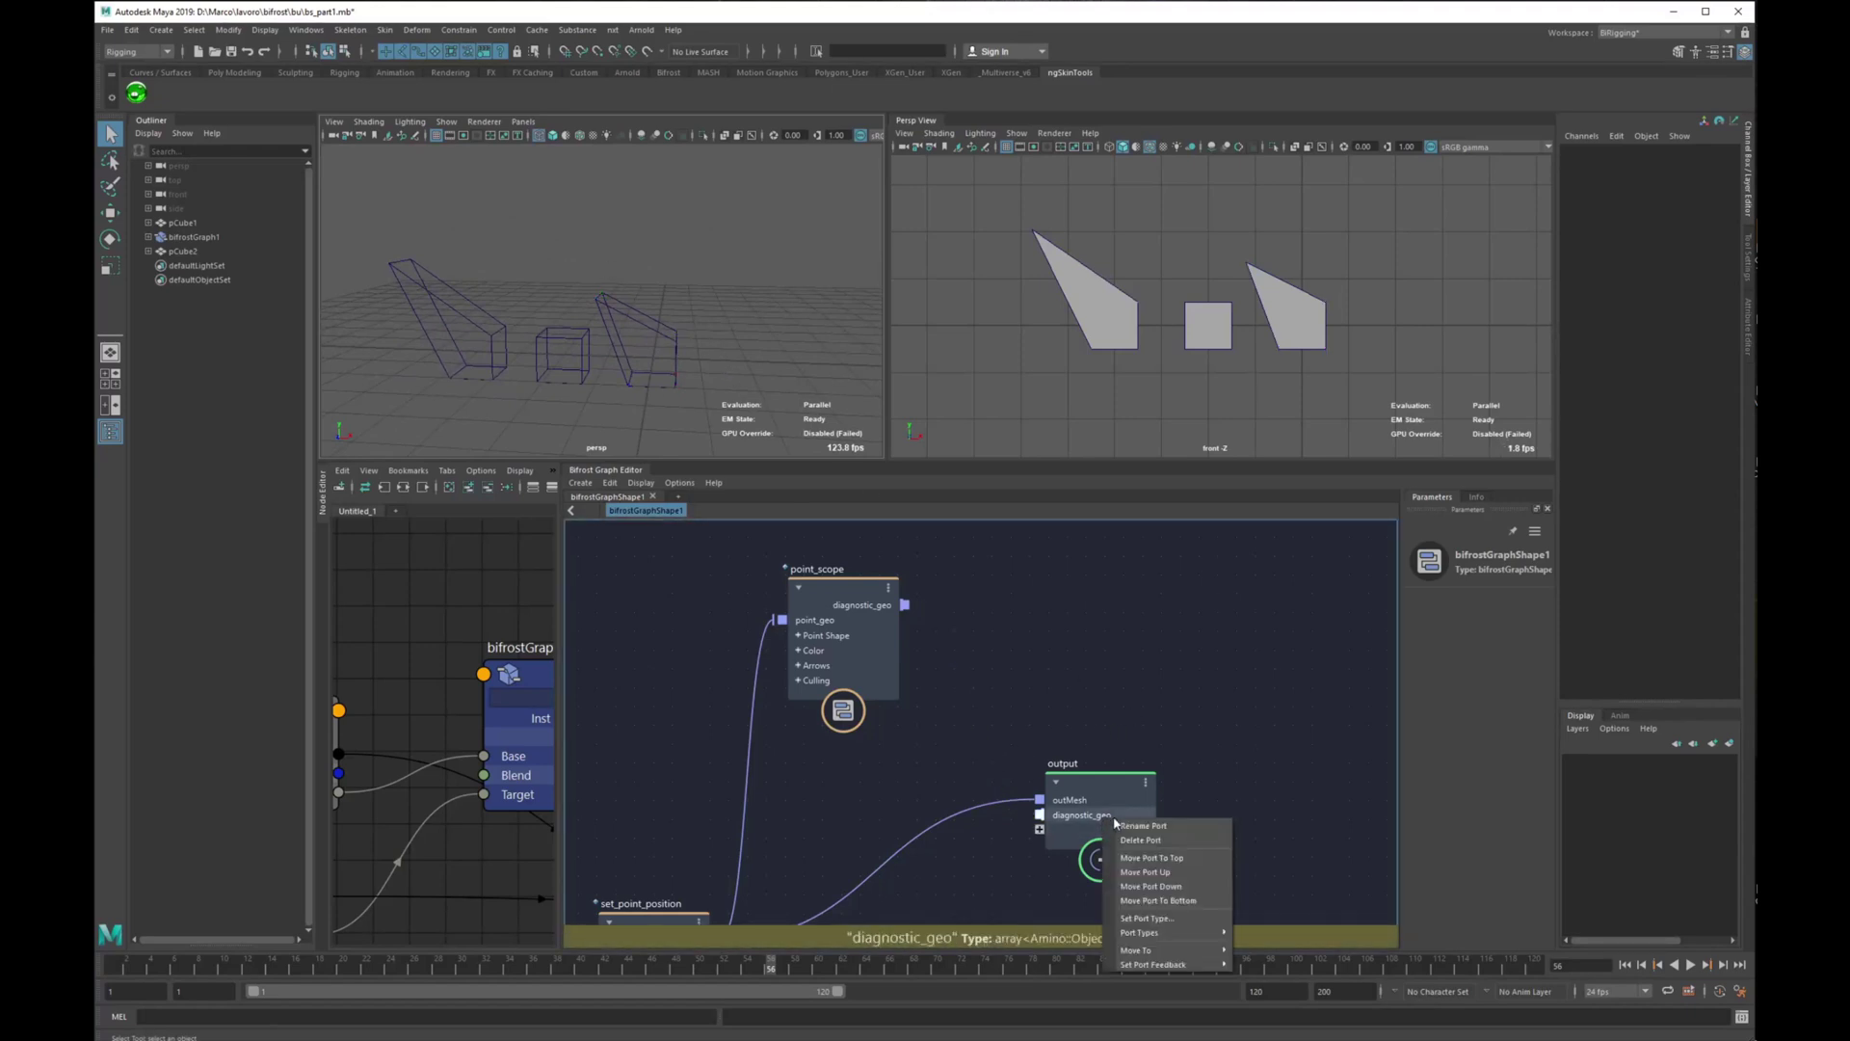
{"action": "left_click", "coordinate": [1179, 842]}
Lower the output node and add a terminal node above it, beside point_scope.
{"action": "middle_click_drag", "start_coordinate": [1139, 661], "coordinate": [1113, 748], "text": "alt"}
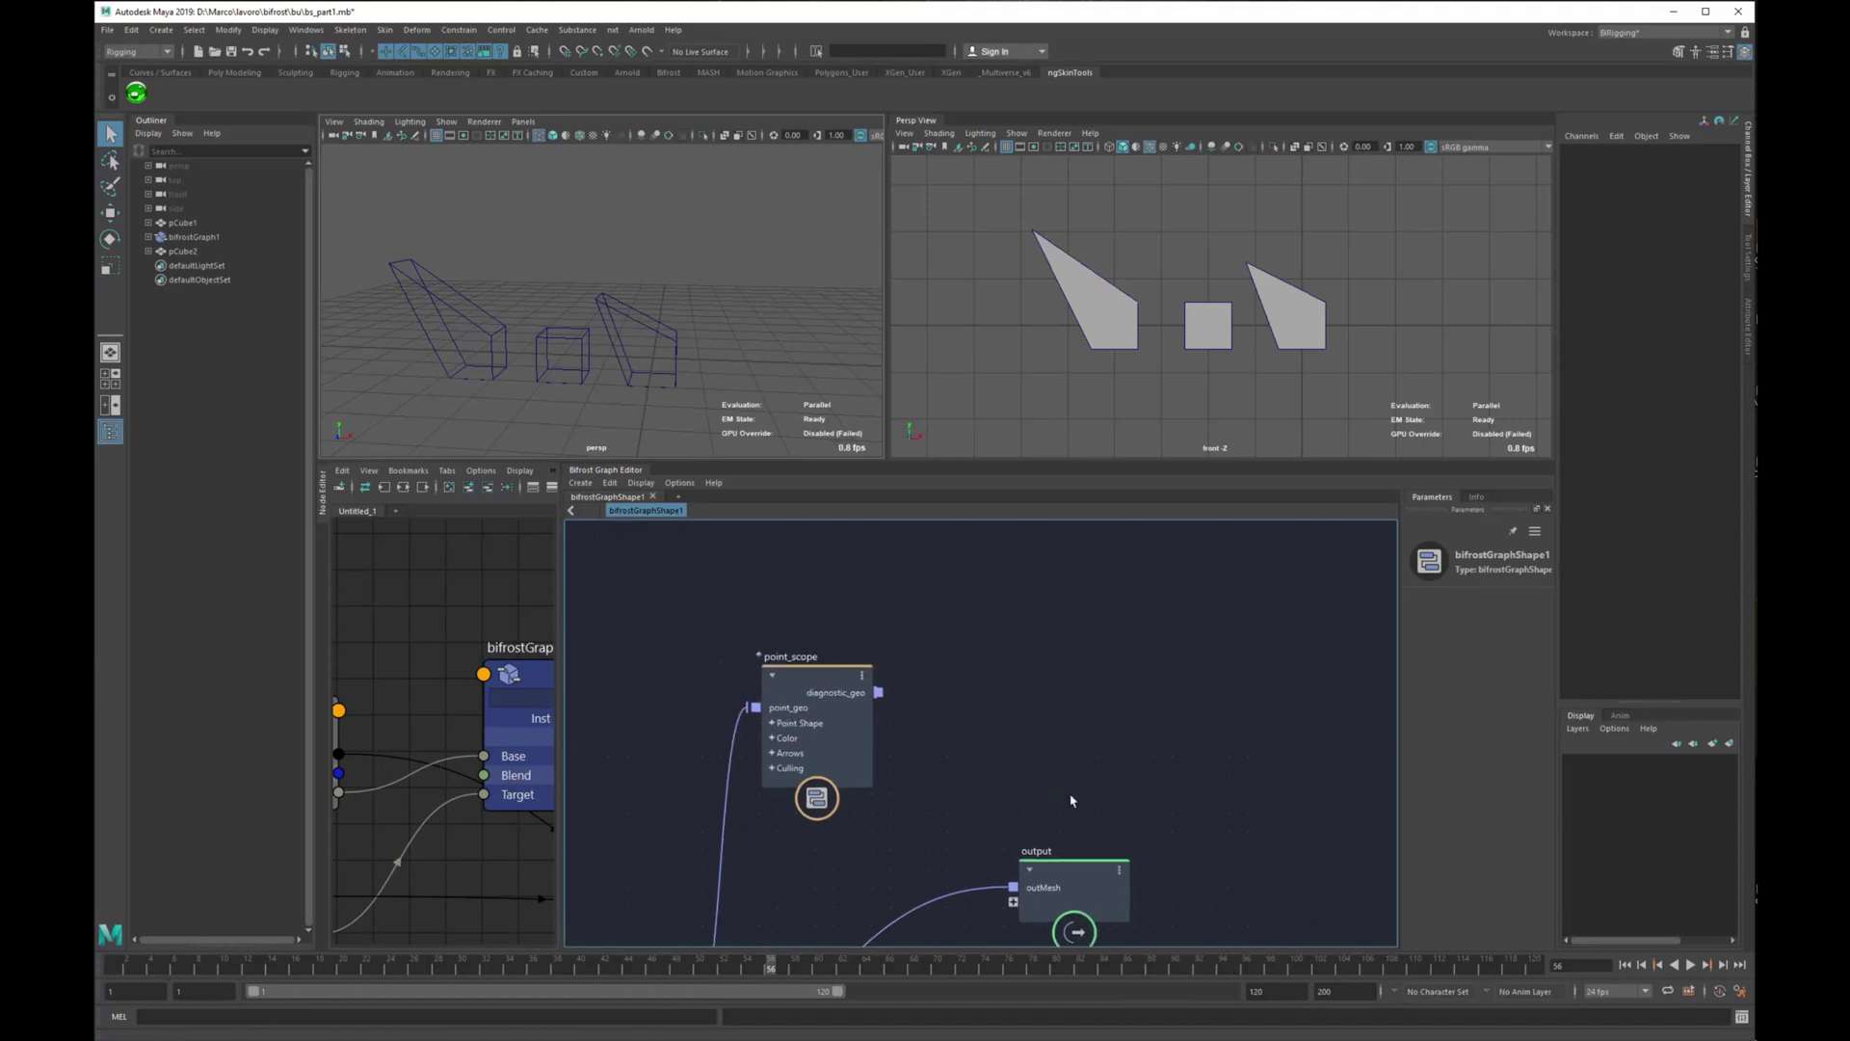
{"action": "left_click_drag", "start_coordinate": [1070, 886], "coordinate": [1092, 914]}
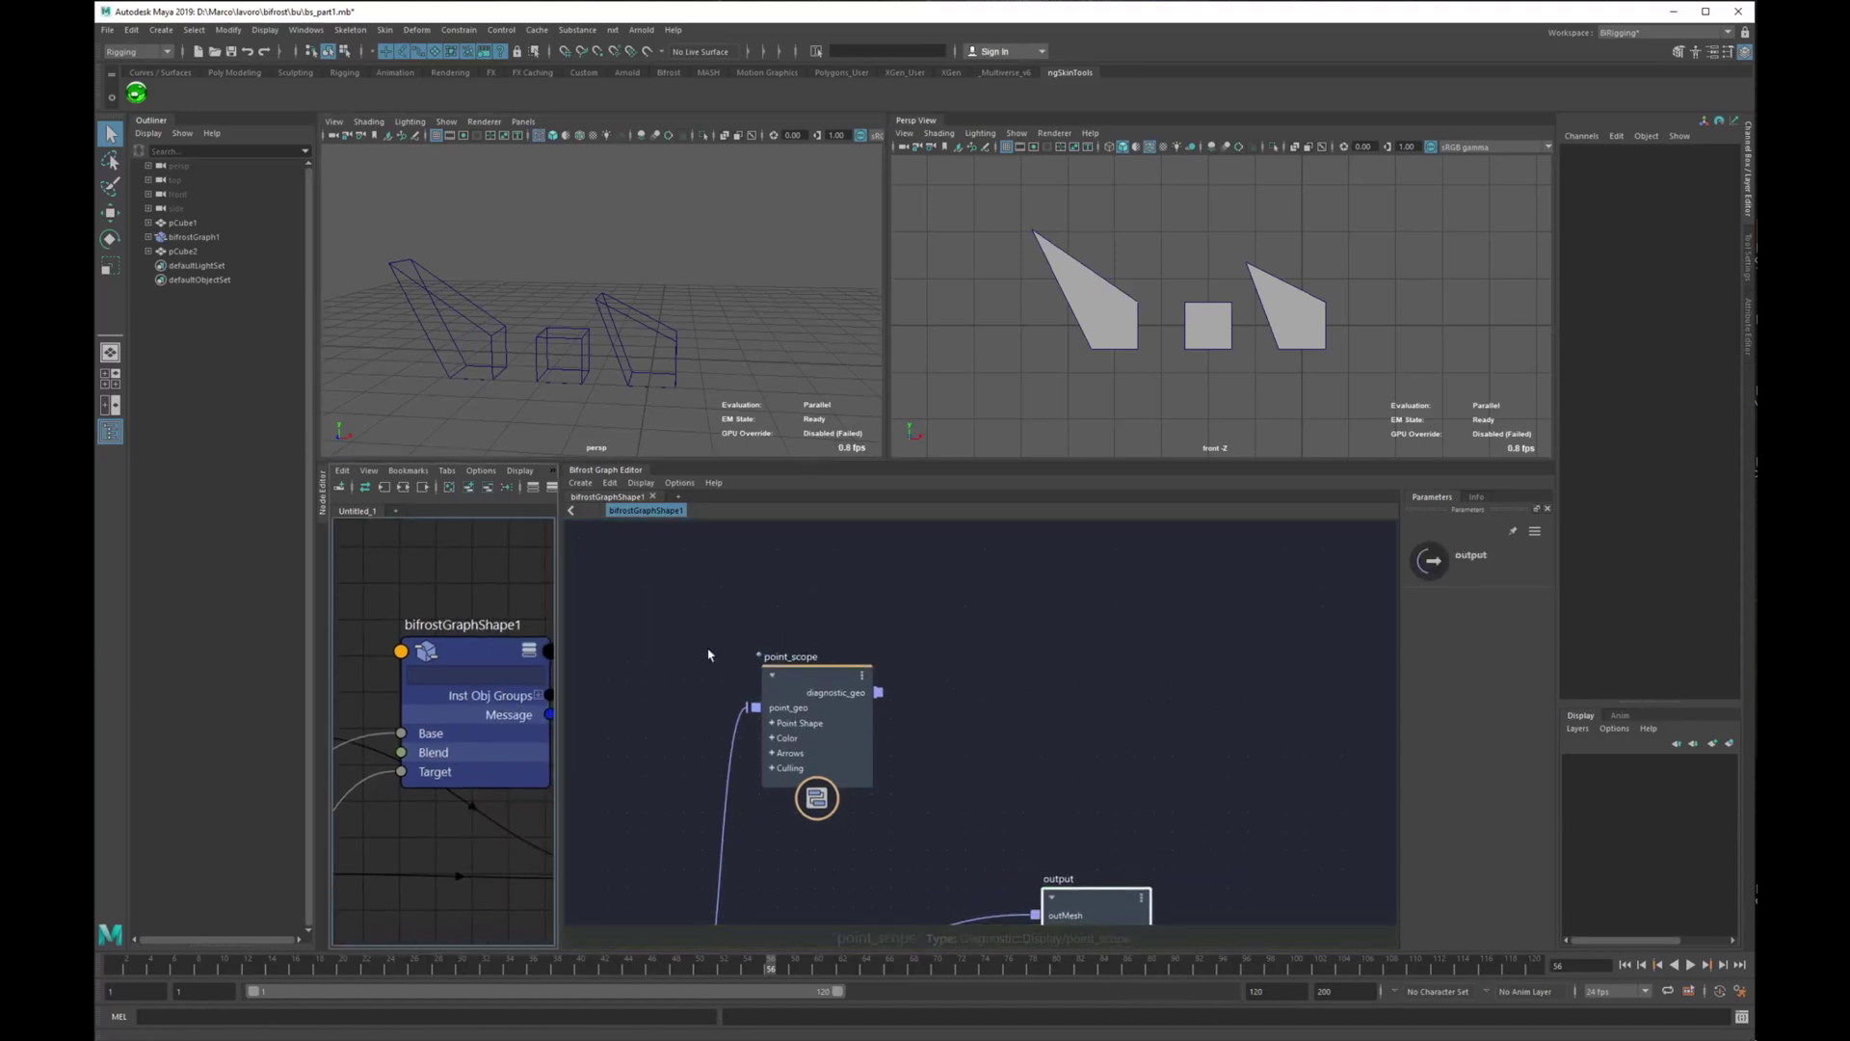
{"action": "left_click", "coordinate": [1133, 718]}
{"action": "key", "text": "Tab"}
{"action": "type", "text": "ter"}
{"action": "key", "text": "Return"}
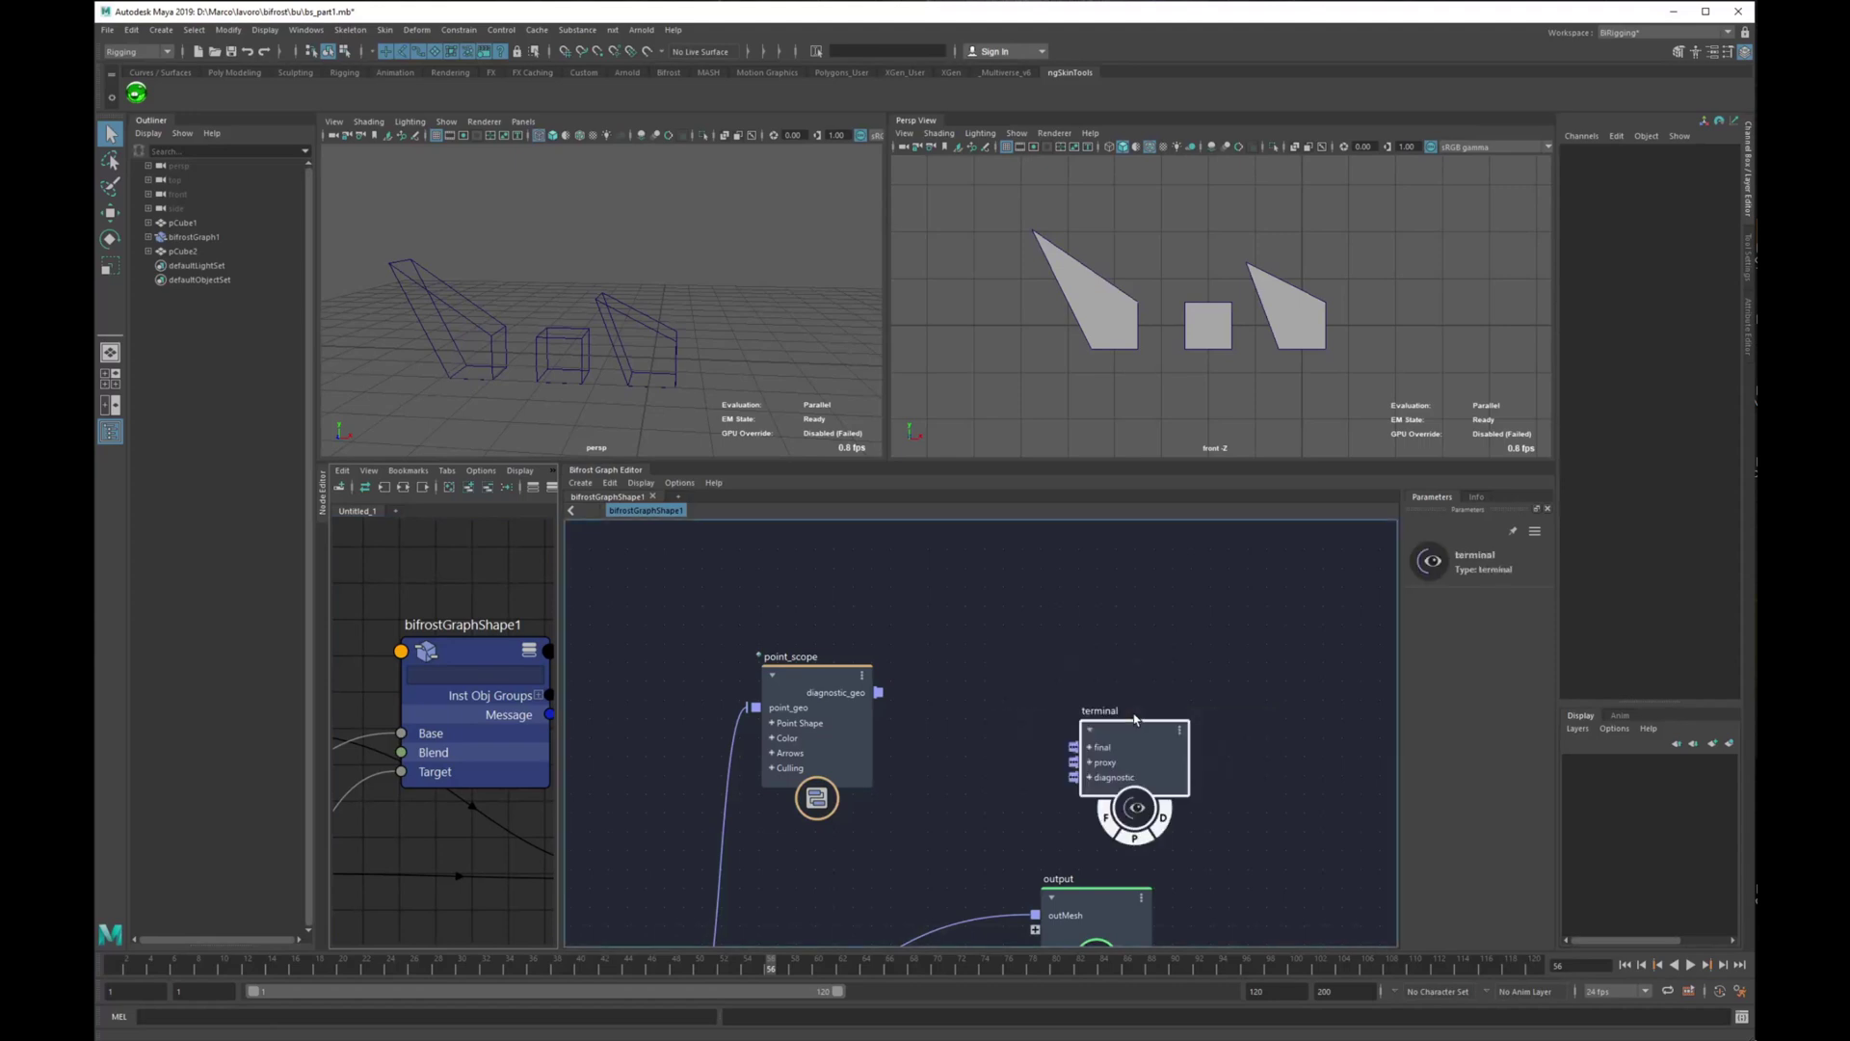
{"action": "left_click_drag", "start_coordinate": [1124, 778], "coordinate": [1120, 743]}
{"action": "scroll", "coordinate": [1052, 740], "scroll_direction": "up", "scroll_amount": 1}
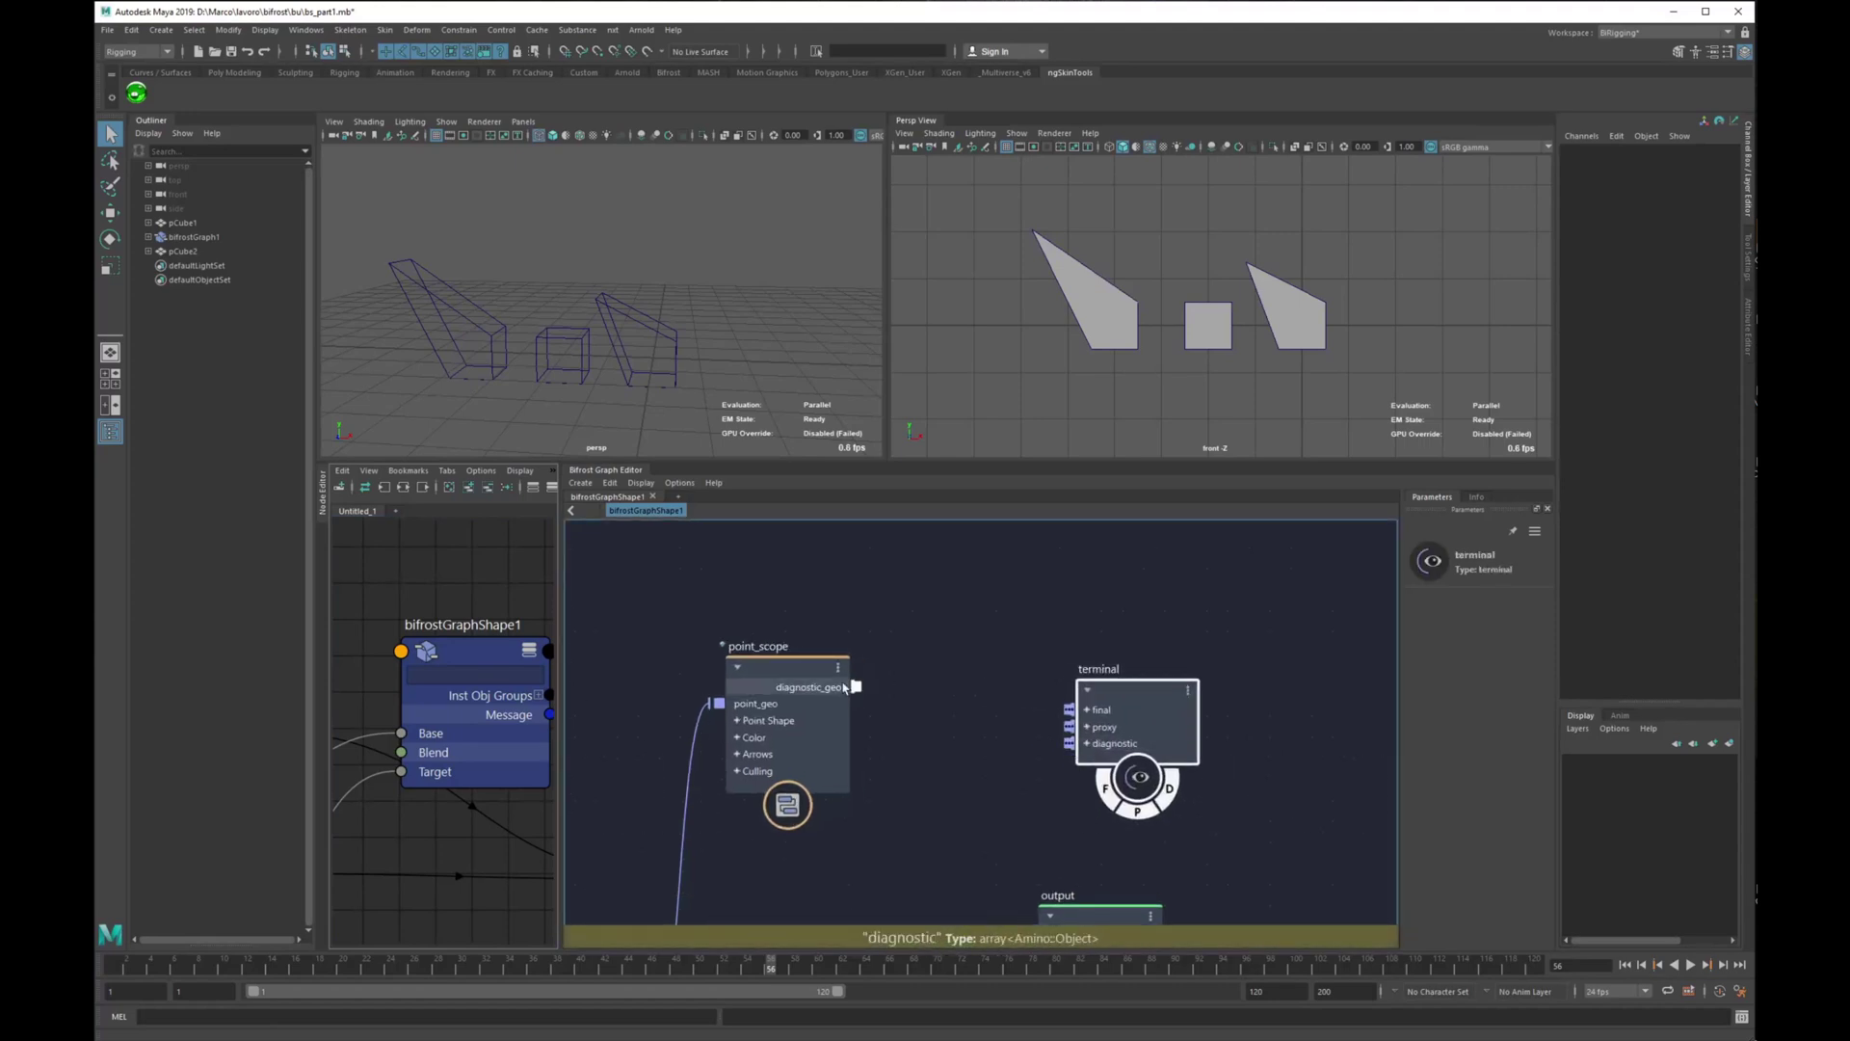
Connect point_scope's diagnostic_geo to the terminal's diagnostic port and tidy the position of both nodes.
{"action": "left_click_drag", "start_coordinate": [855, 686], "coordinate": [1131, 680]}
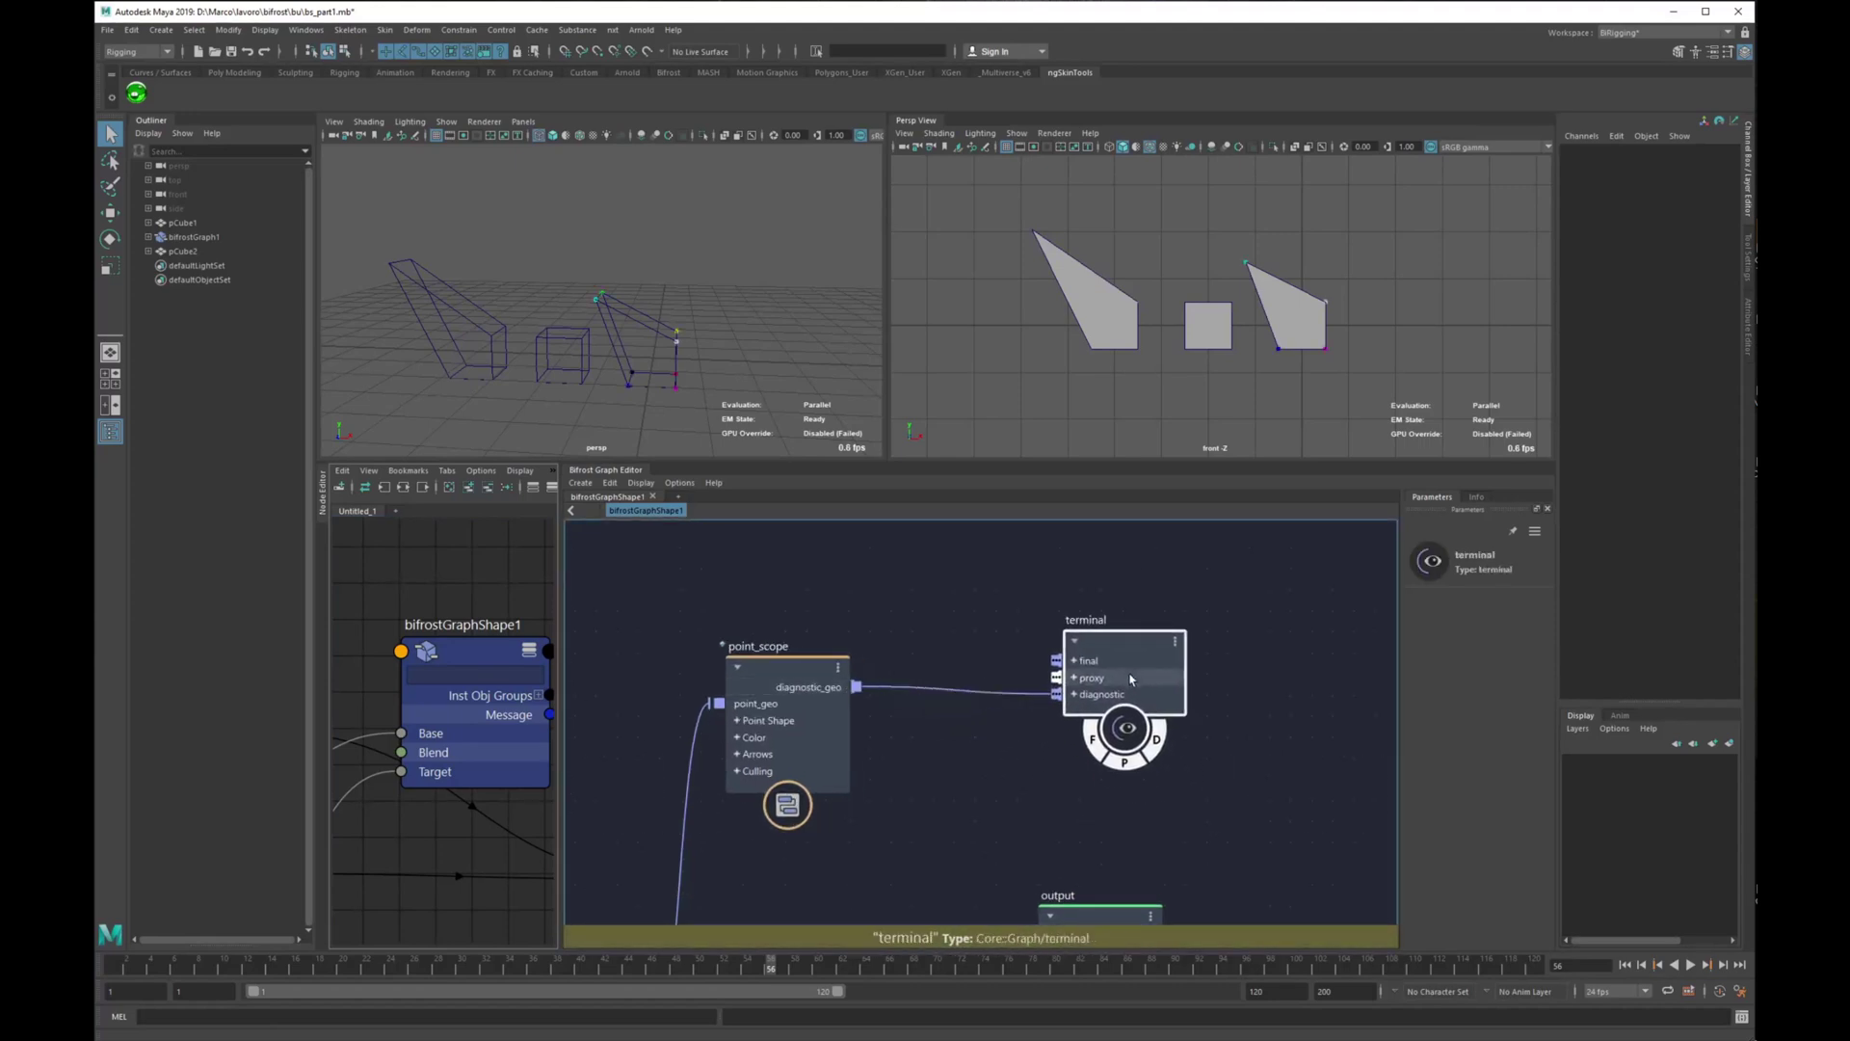
{"action": "left_click", "coordinate": [1154, 750]}
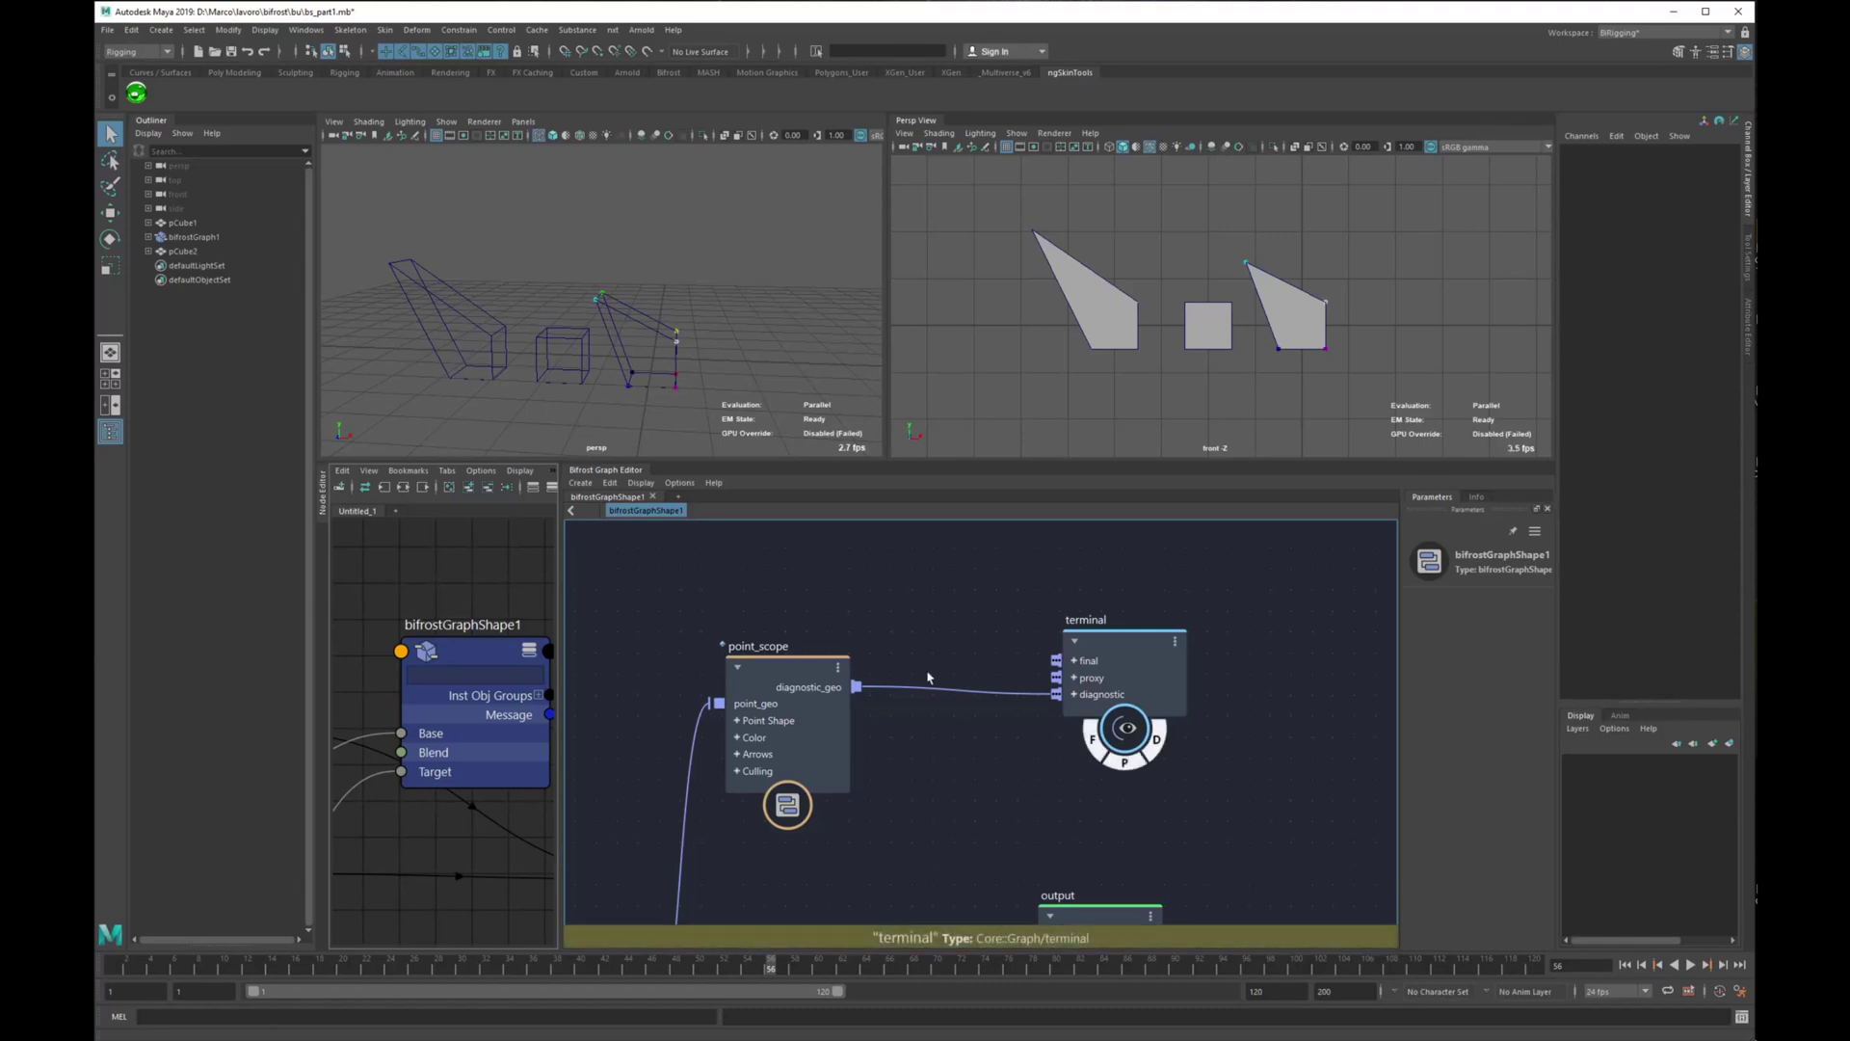
{"action": "middle_click_drag", "start_coordinate": [929, 673], "coordinate": [1034, 667], "text": "alt"}
{"action": "left_click_drag", "start_coordinate": [888, 688], "coordinate": [949, 676]}
{"action": "middle_click_drag", "start_coordinate": [1040, 648], "coordinate": [930, 662], "text": "alt"}
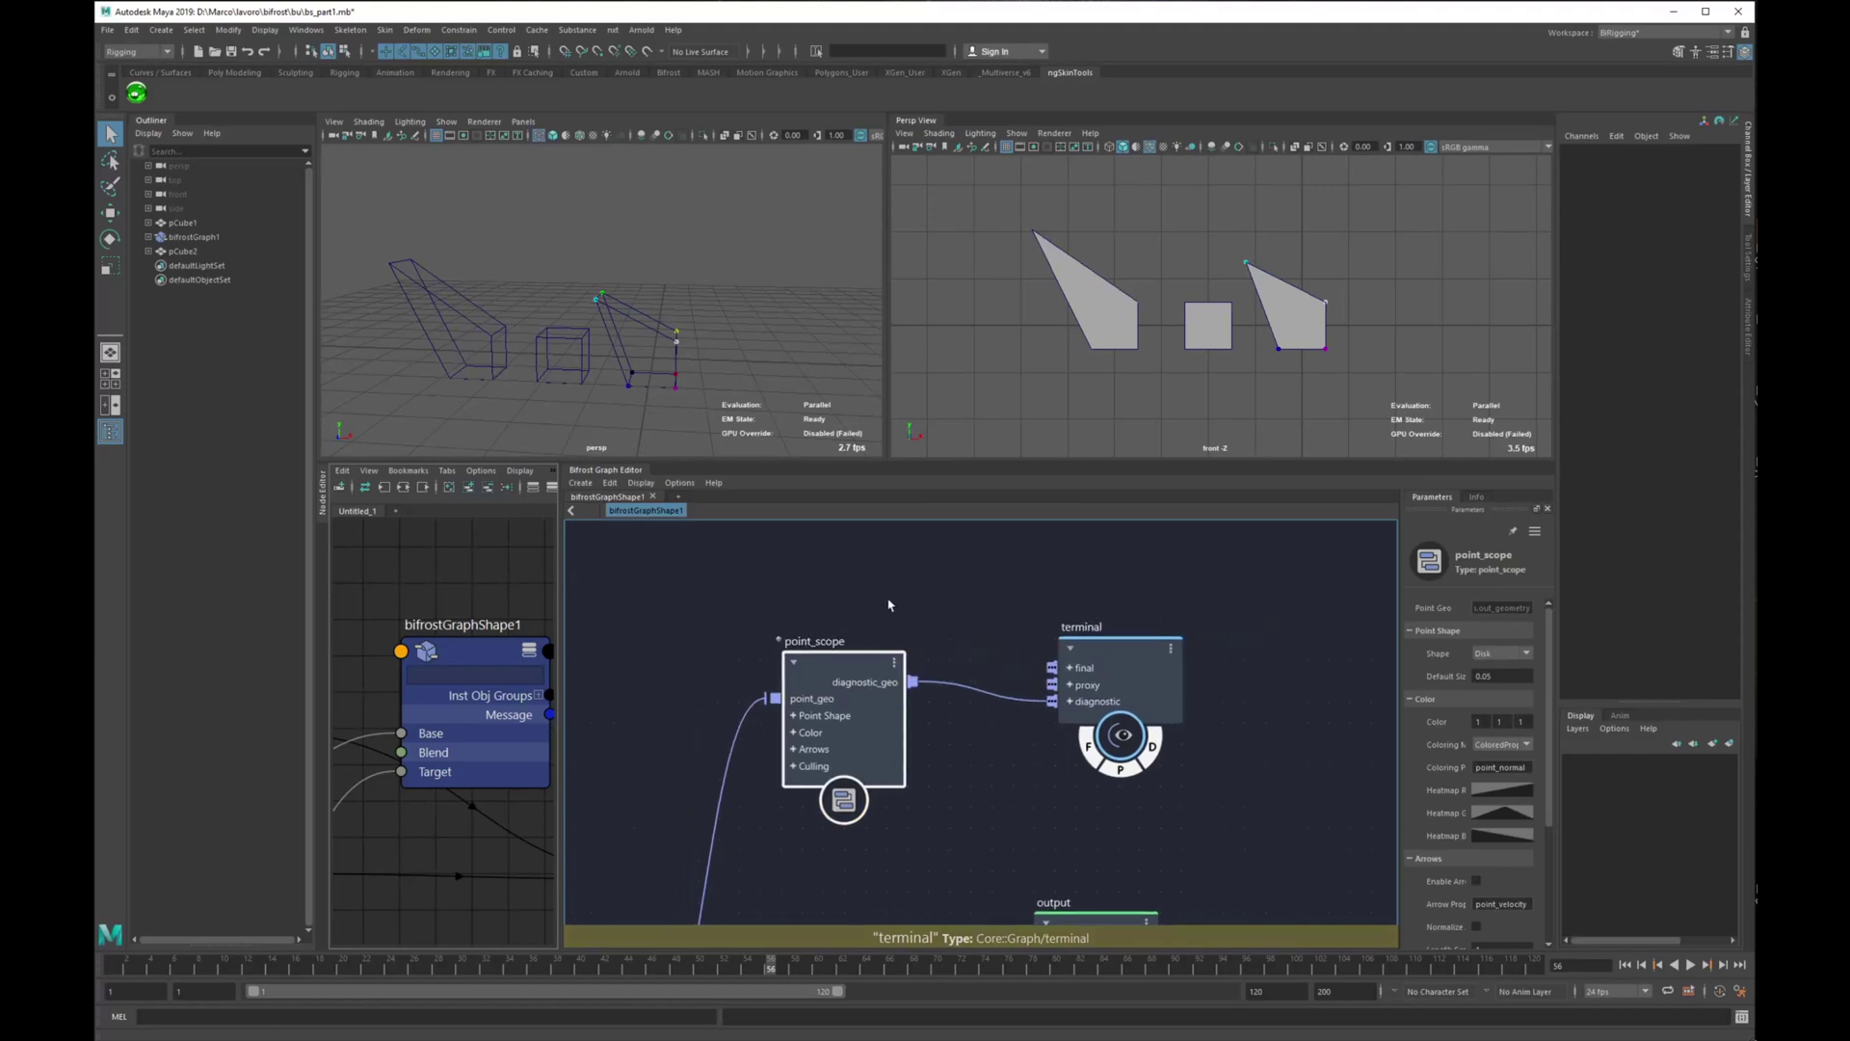
{"action": "left_click_drag", "start_coordinate": [807, 661], "coordinate": [811, 636]}
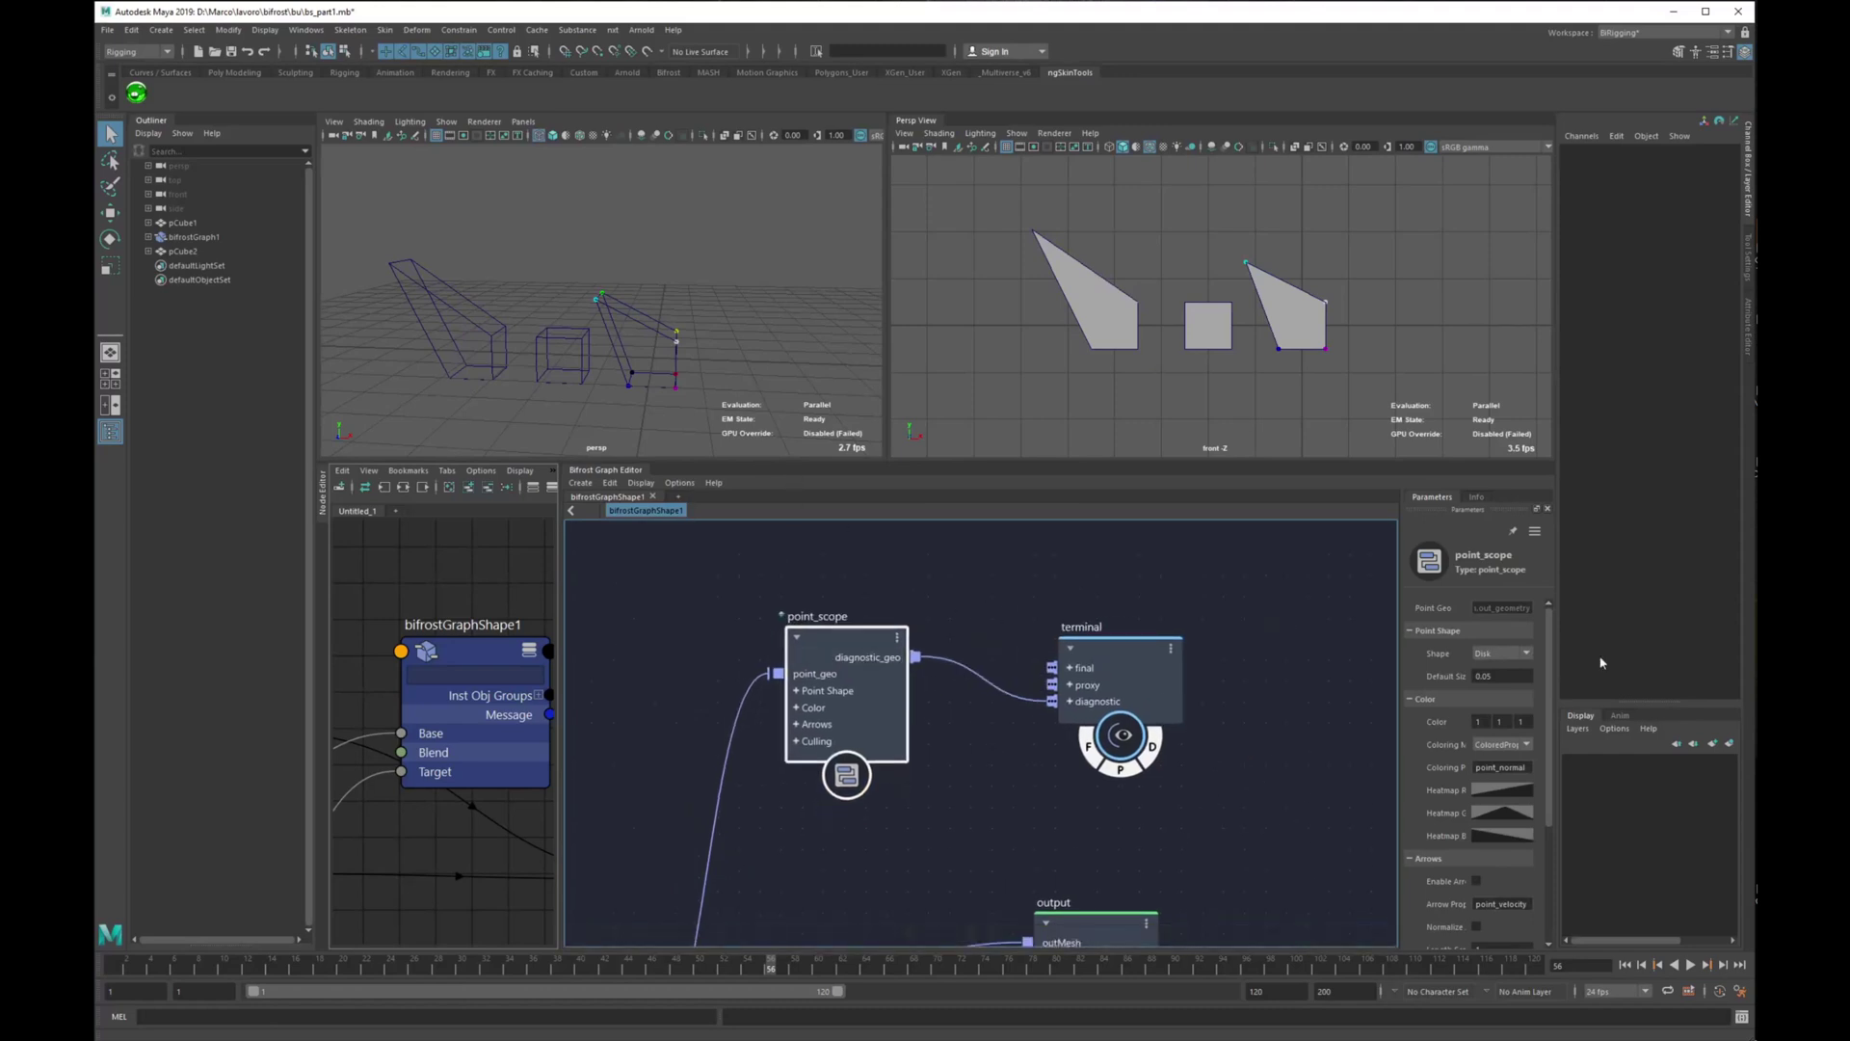
Set point_scope's shape to Sphere, default size to 0.1, color to 1, 0, 0 and coloring mode to Color.
{"action": "left_click", "coordinate": [1510, 656]}
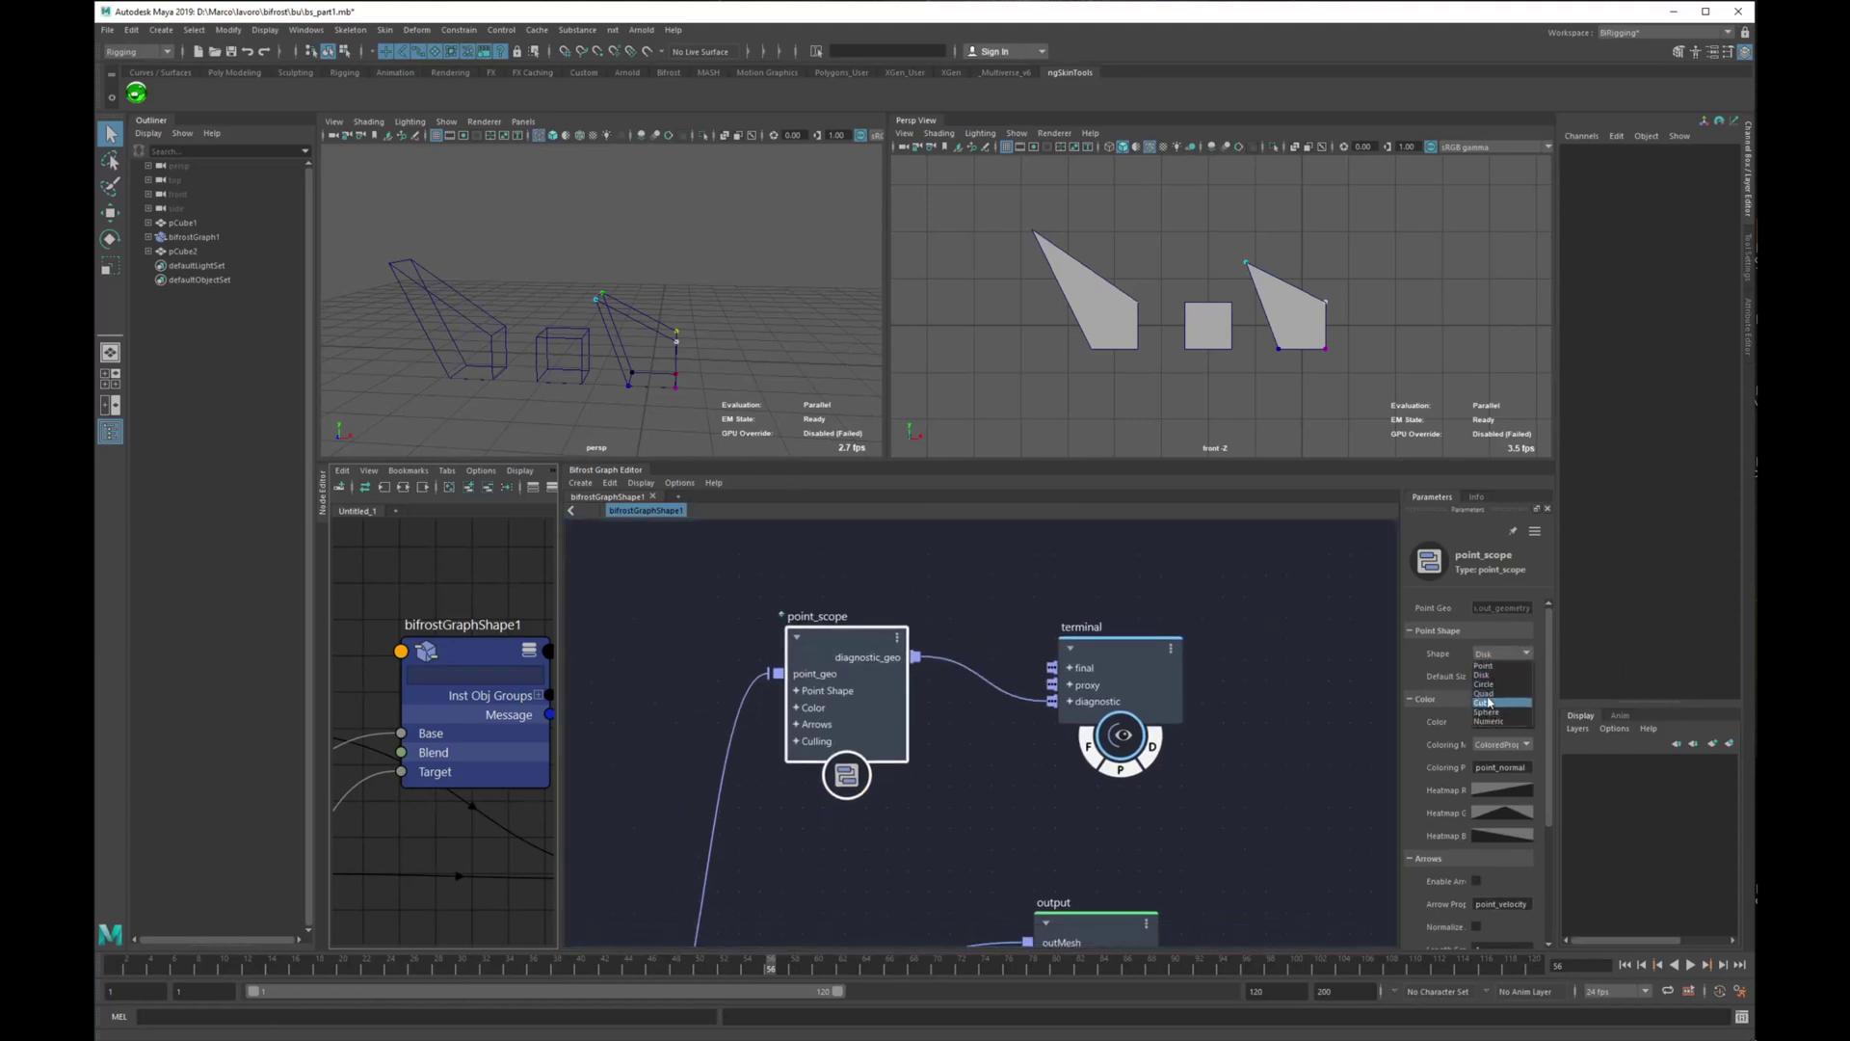
{"action": "left_click", "coordinate": [1491, 712]}
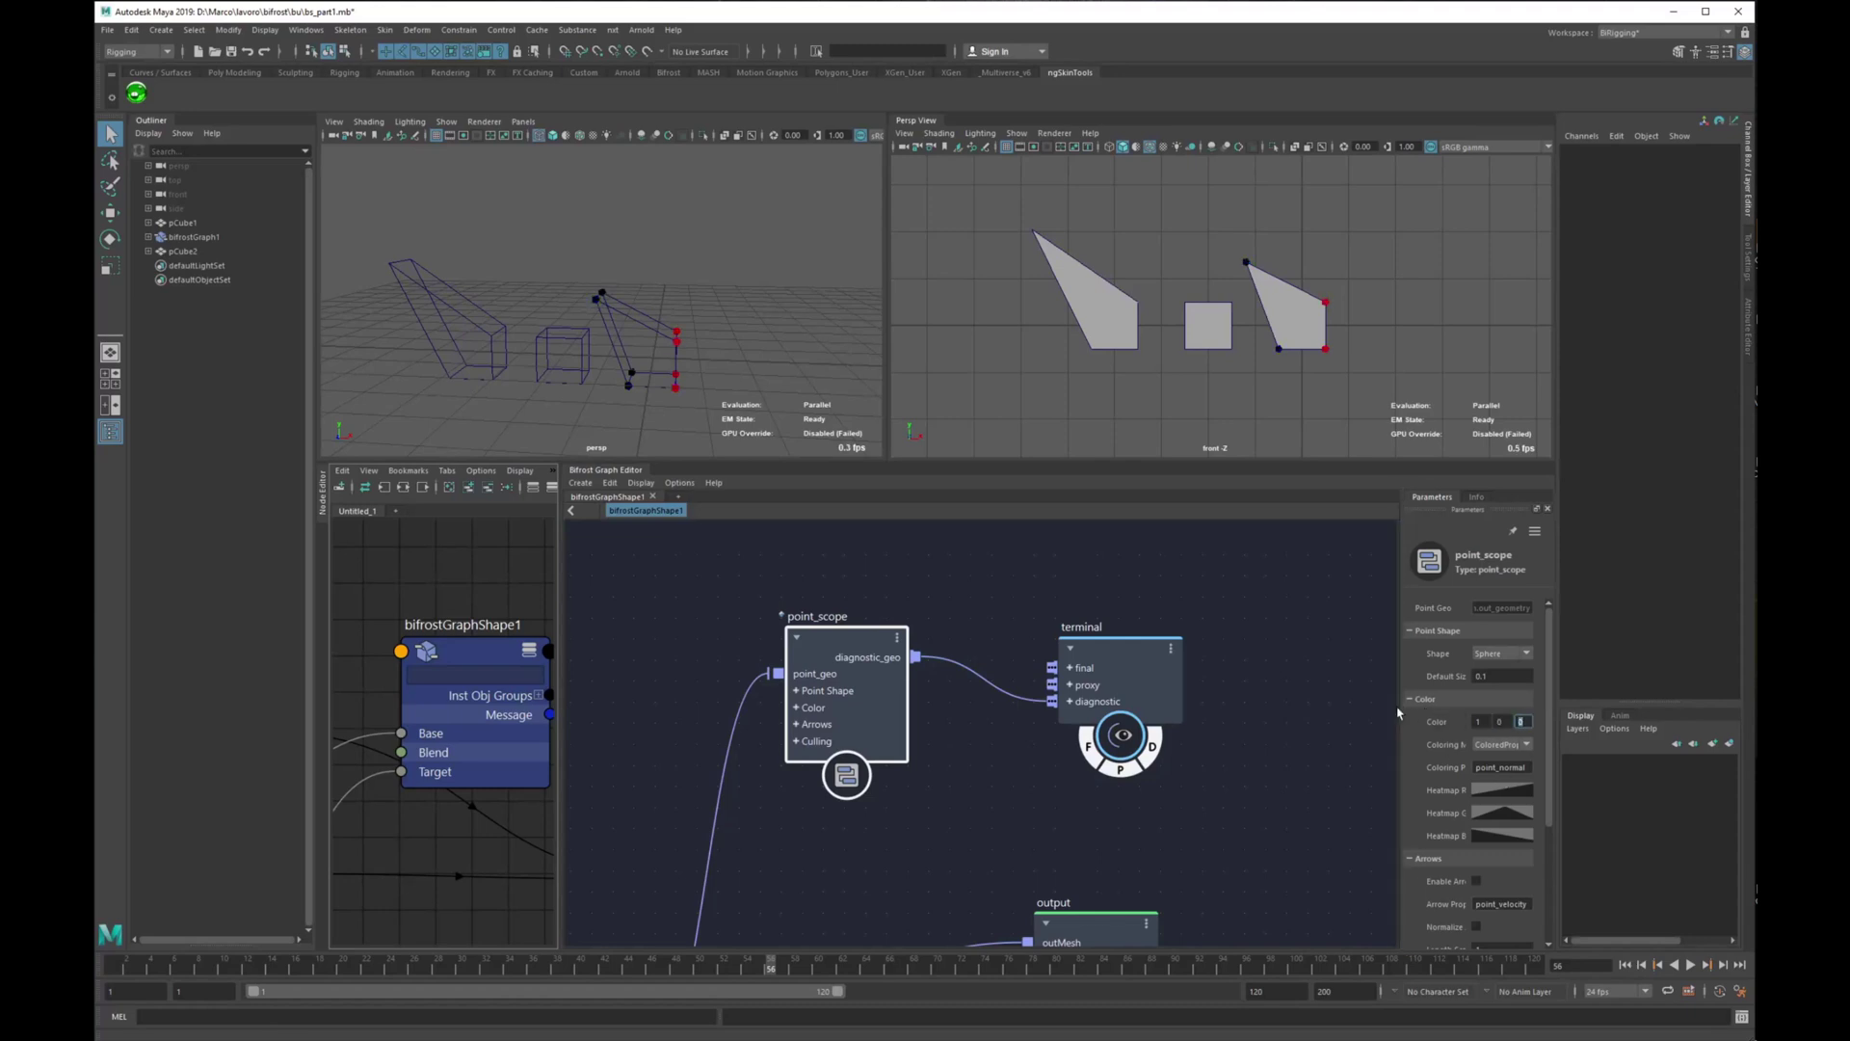
{"action": "left_click", "coordinate": [1325, 708]}
{"action": "left_click", "coordinate": [1500, 744]}
{"action": "left_click", "coordinate": [1507, 764]}
{"action": "left_click_drag", "start_coordinate": [1400, 723], "coordinate": [1339, 731]}
Set the current time to frame 51 to check the point display on the blended mesh.
{"action": "scroll", "coordinate": [1185, 756], "scroll_direction": "down", "scroll_amount": 3}
{"action": "middle_click_drag", "start_coordinate": [1186, 756], "coordinate": [1199, 649], "text": "alt"}
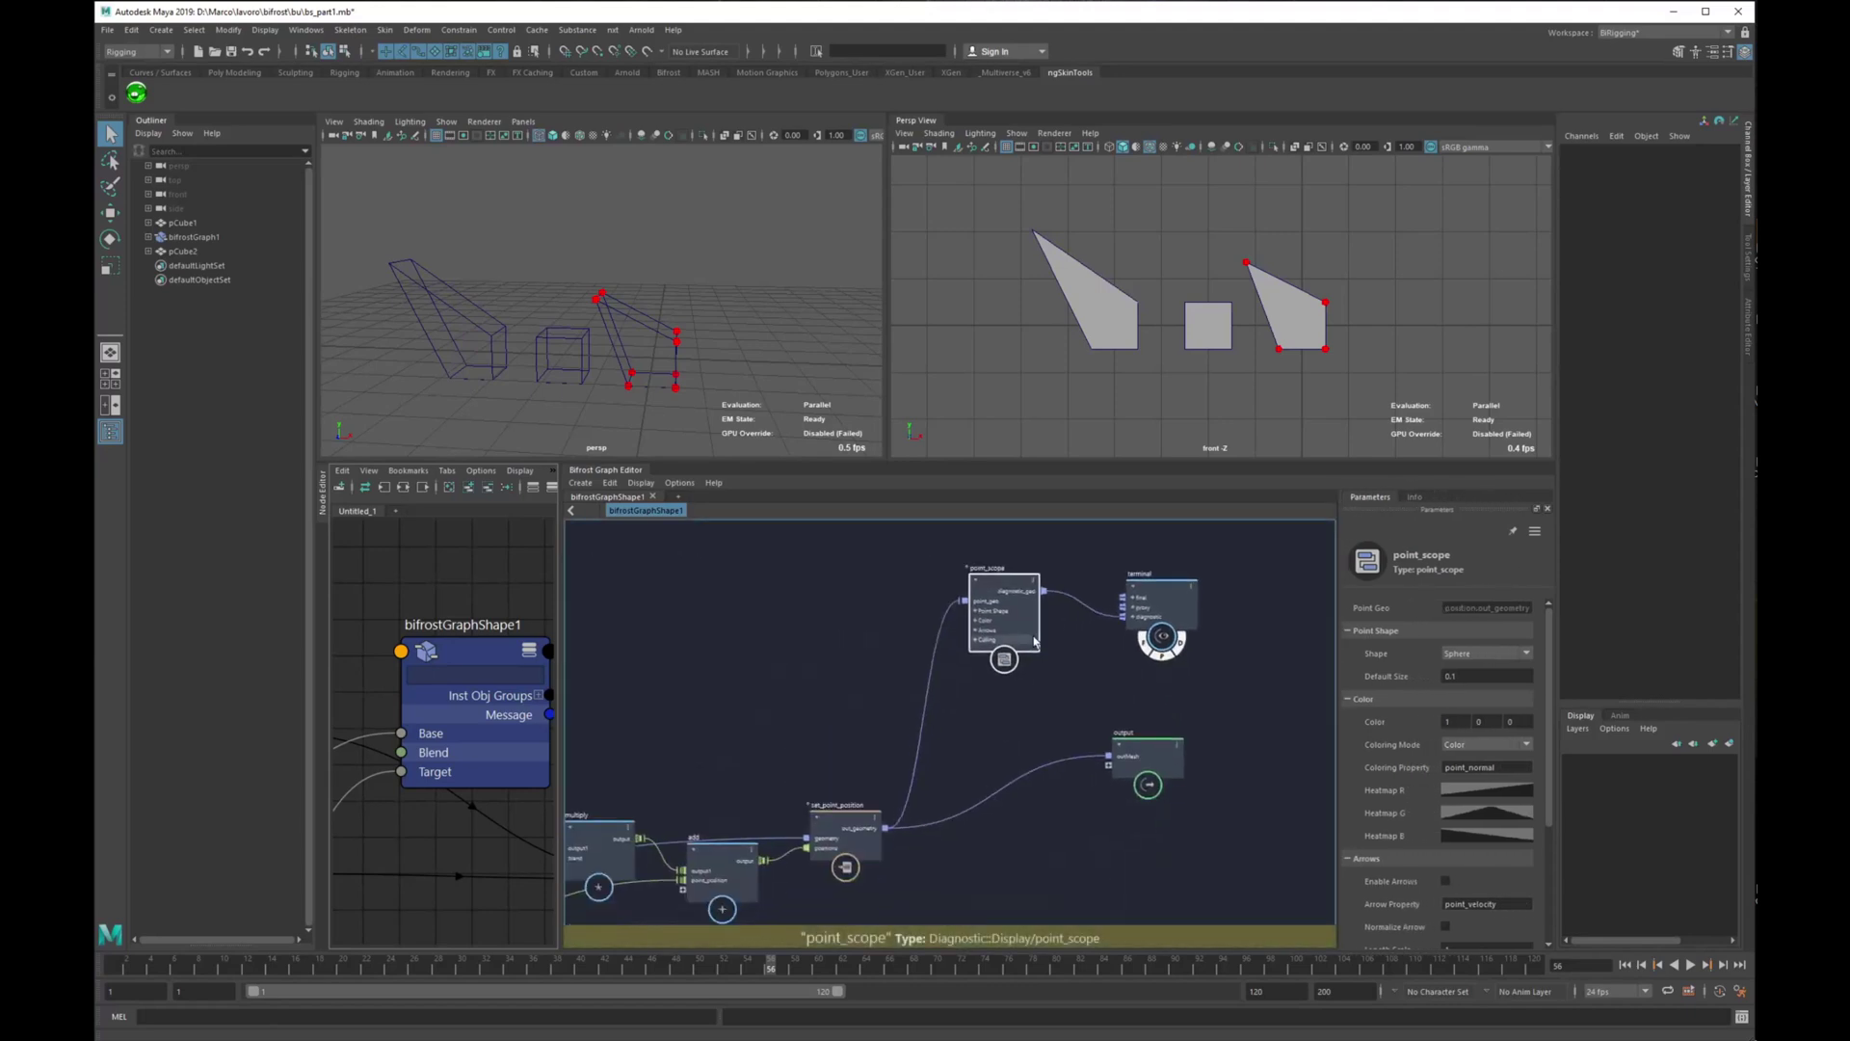
{"action": "left_click", "coordinate": [713, 969]}
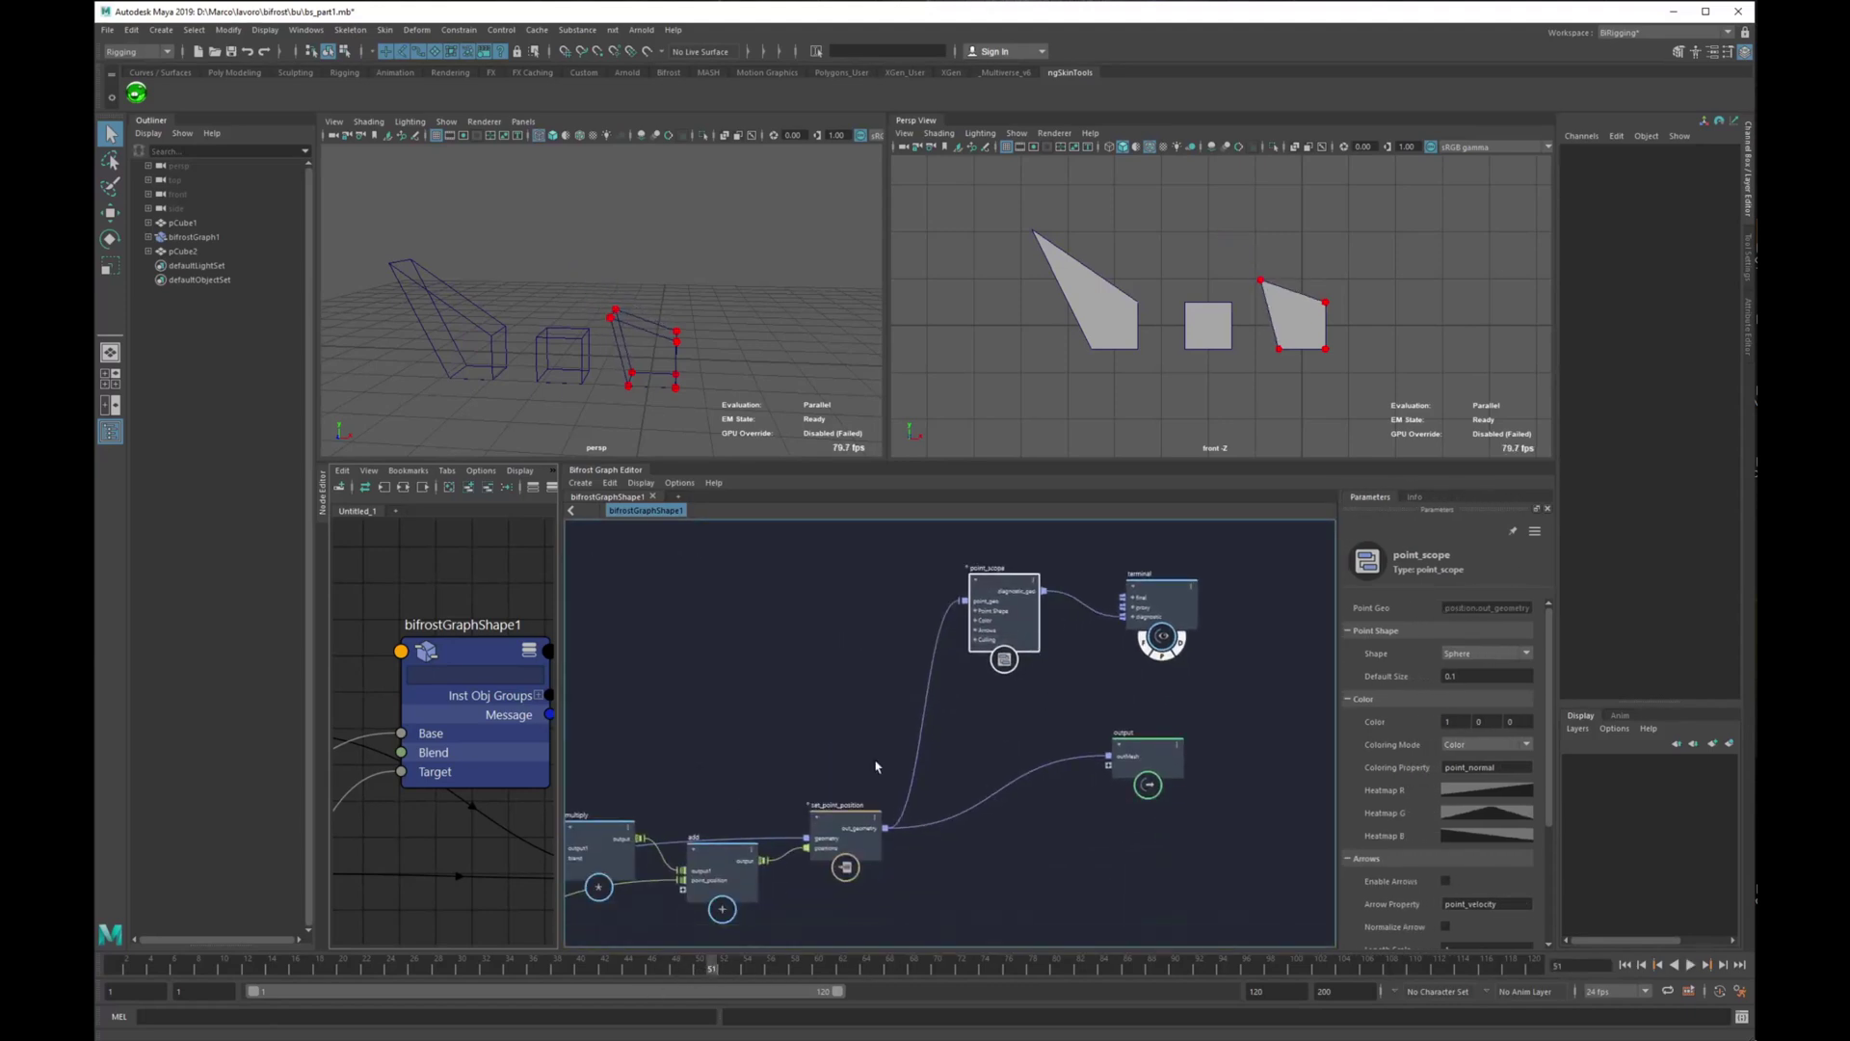
Rearrange the set_point_position and output nodes and move the add node up to the level of point_scope.
{"action": "left_click_drag", "start_coordinate": [842, 842], "coordinate": [883, 825]}
{"action": "scroll", "coordinate": [997, 768], "scroll_direction": "up", "scroll_amount": 1}
{"action": "left_click_drag", "start_coordinate": [1145, 771], "coordinate": [1147, 821]}
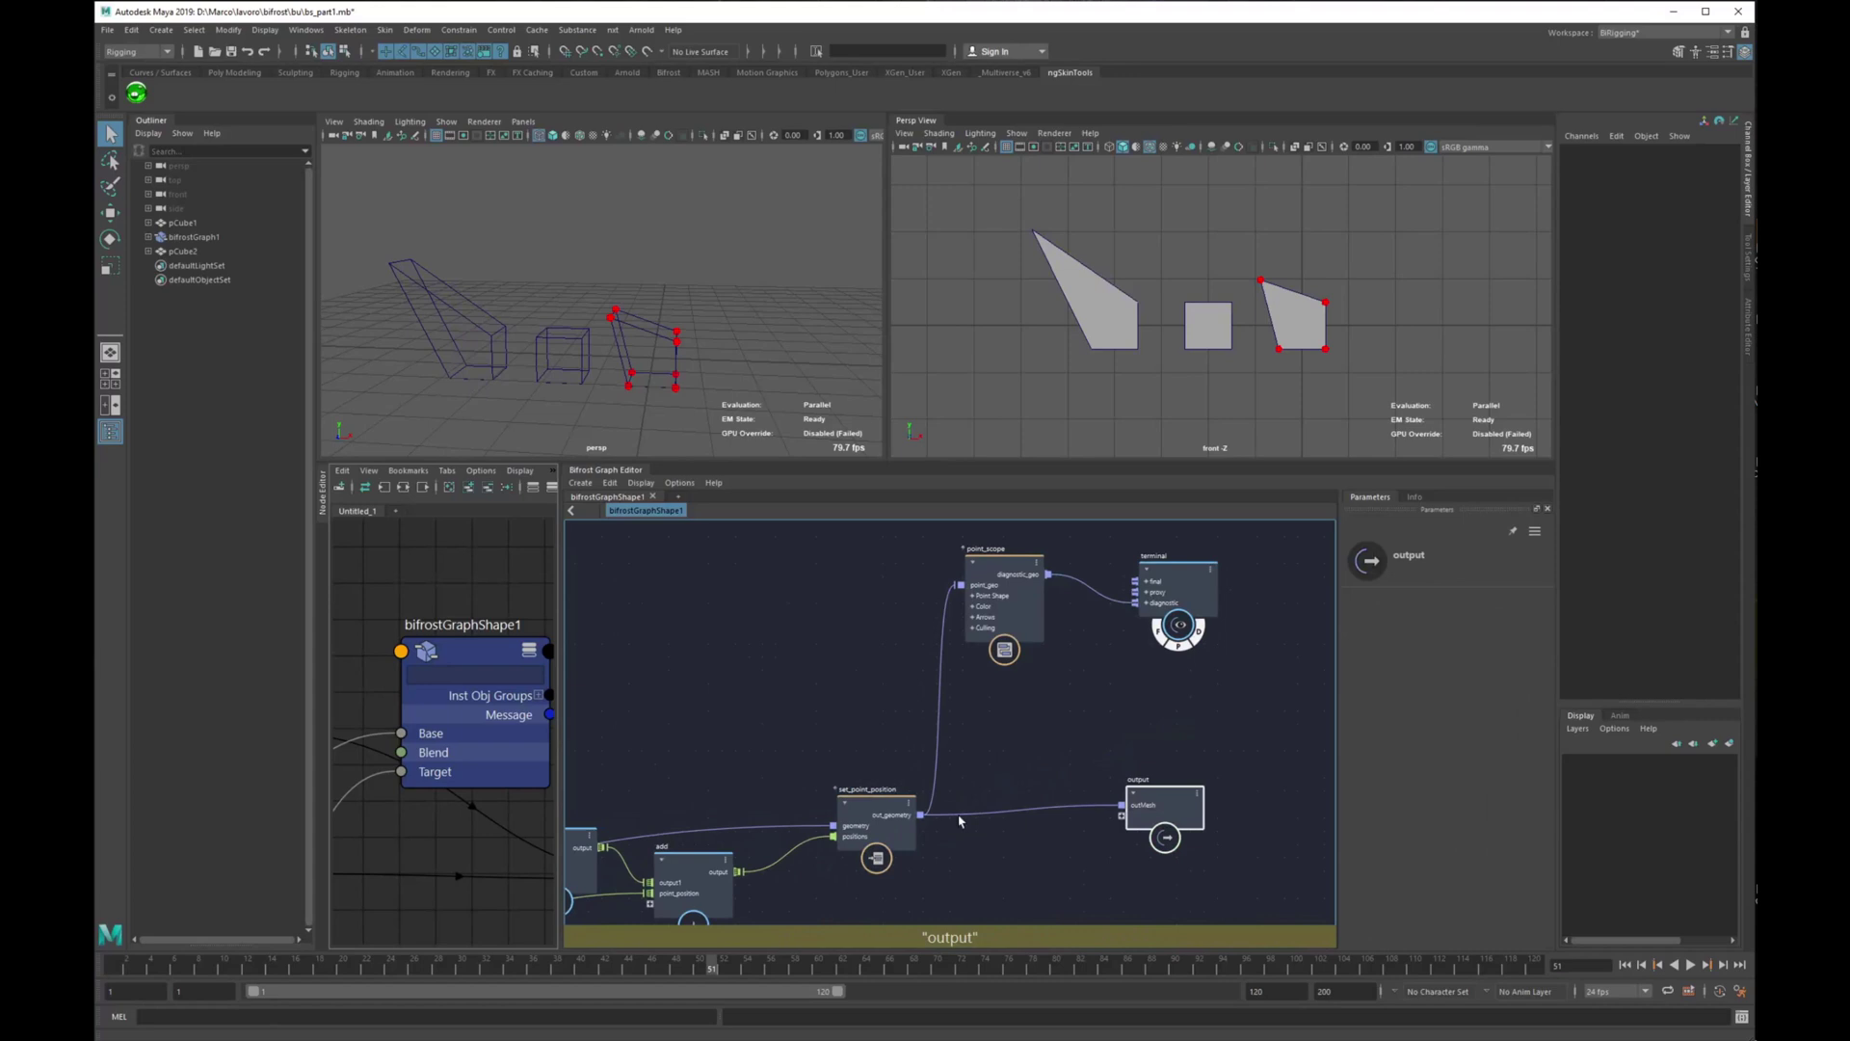
{"action": "left_click_drag", "start_coordinate": [877, 831], "coordinate": [905, 850]}
{"action": "middle_click_drag", "start_coordinate": [768, 837], "coordinate": [806, 842], "text": "alt"}
{"action": "left_click_drag", "start_coordinate": [731, 874], "coordinate": [680, 717]}
{"action": "right_click_drag", "start_coordinate": [750, 700], "coordinate": [806, 717], "text": "alt"}
{"action": "middle_click_drag", "start_coordinate": [805, 717], "coordinate": [809, 743], "text": "alt"}
{"action": "left_click_drag", "start_coordinate": [658, 752], "coordinate": [715, 681]}
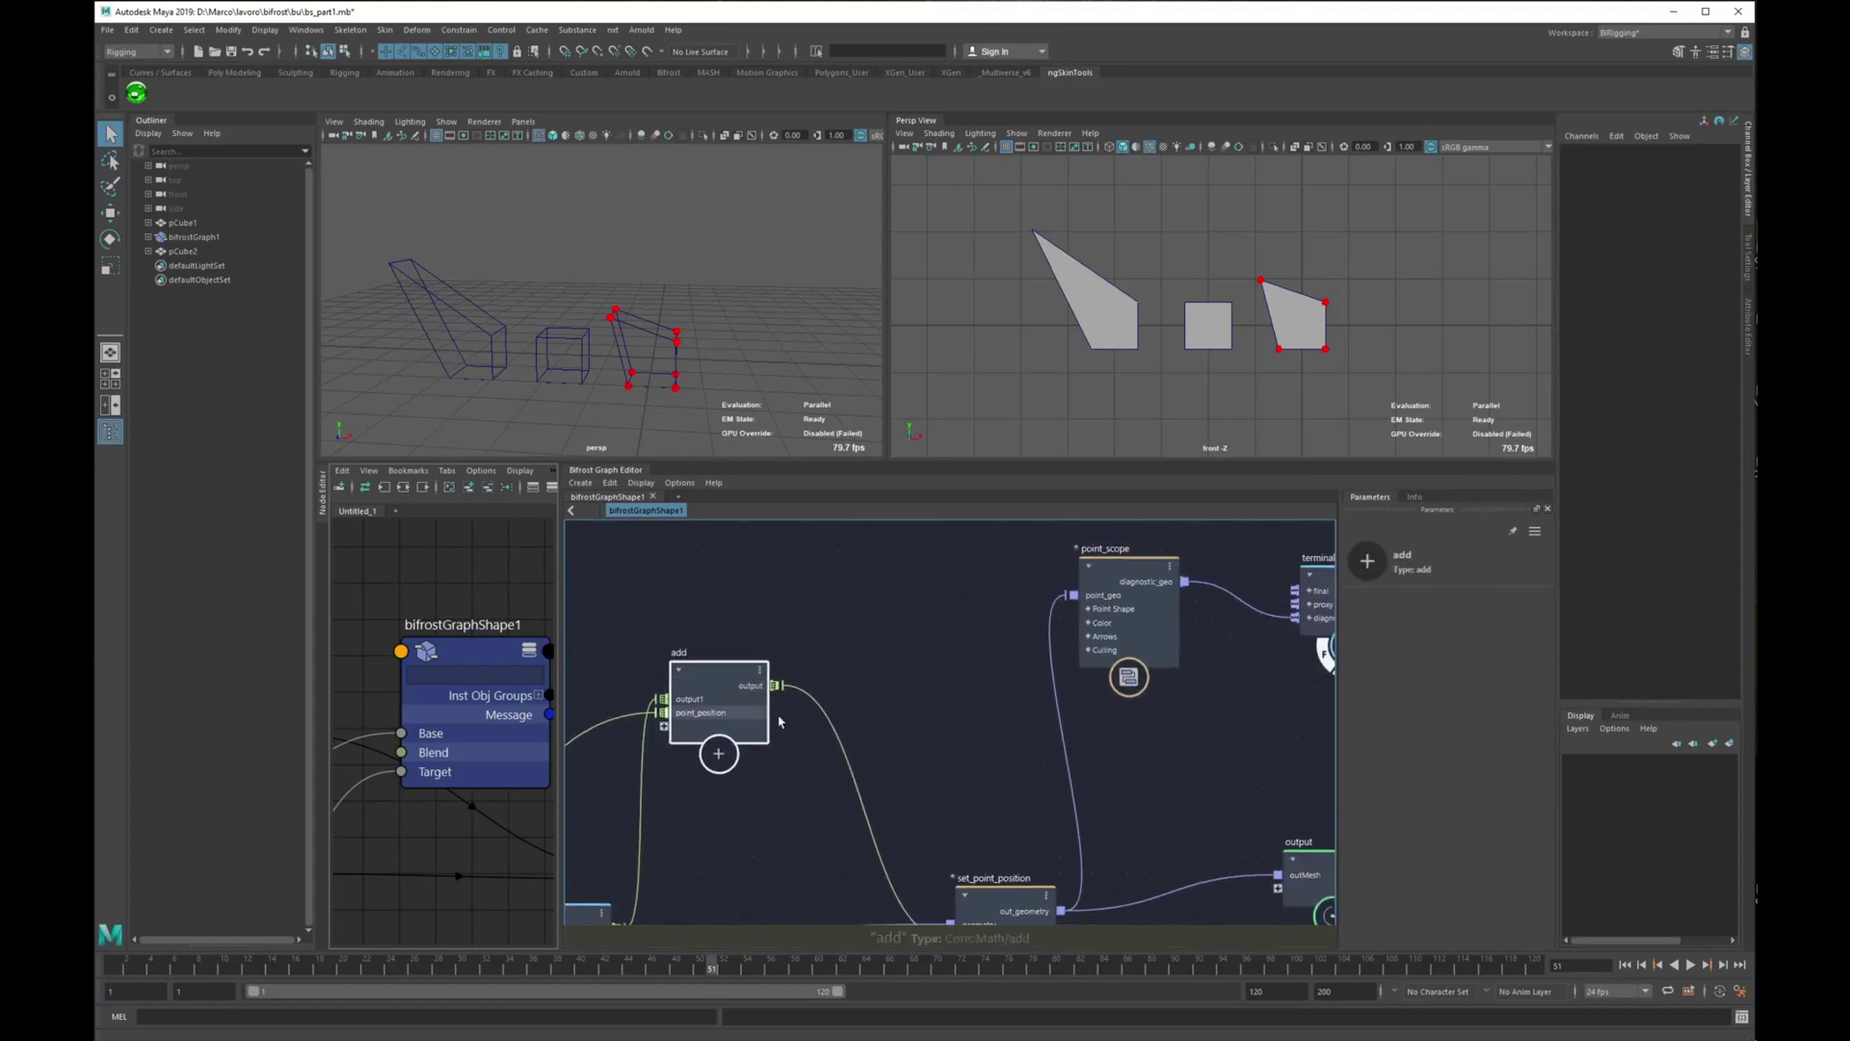
{"action": "middle_click_drag", "start_coordinate": [890, 734], "coordinate": [842, 745]}
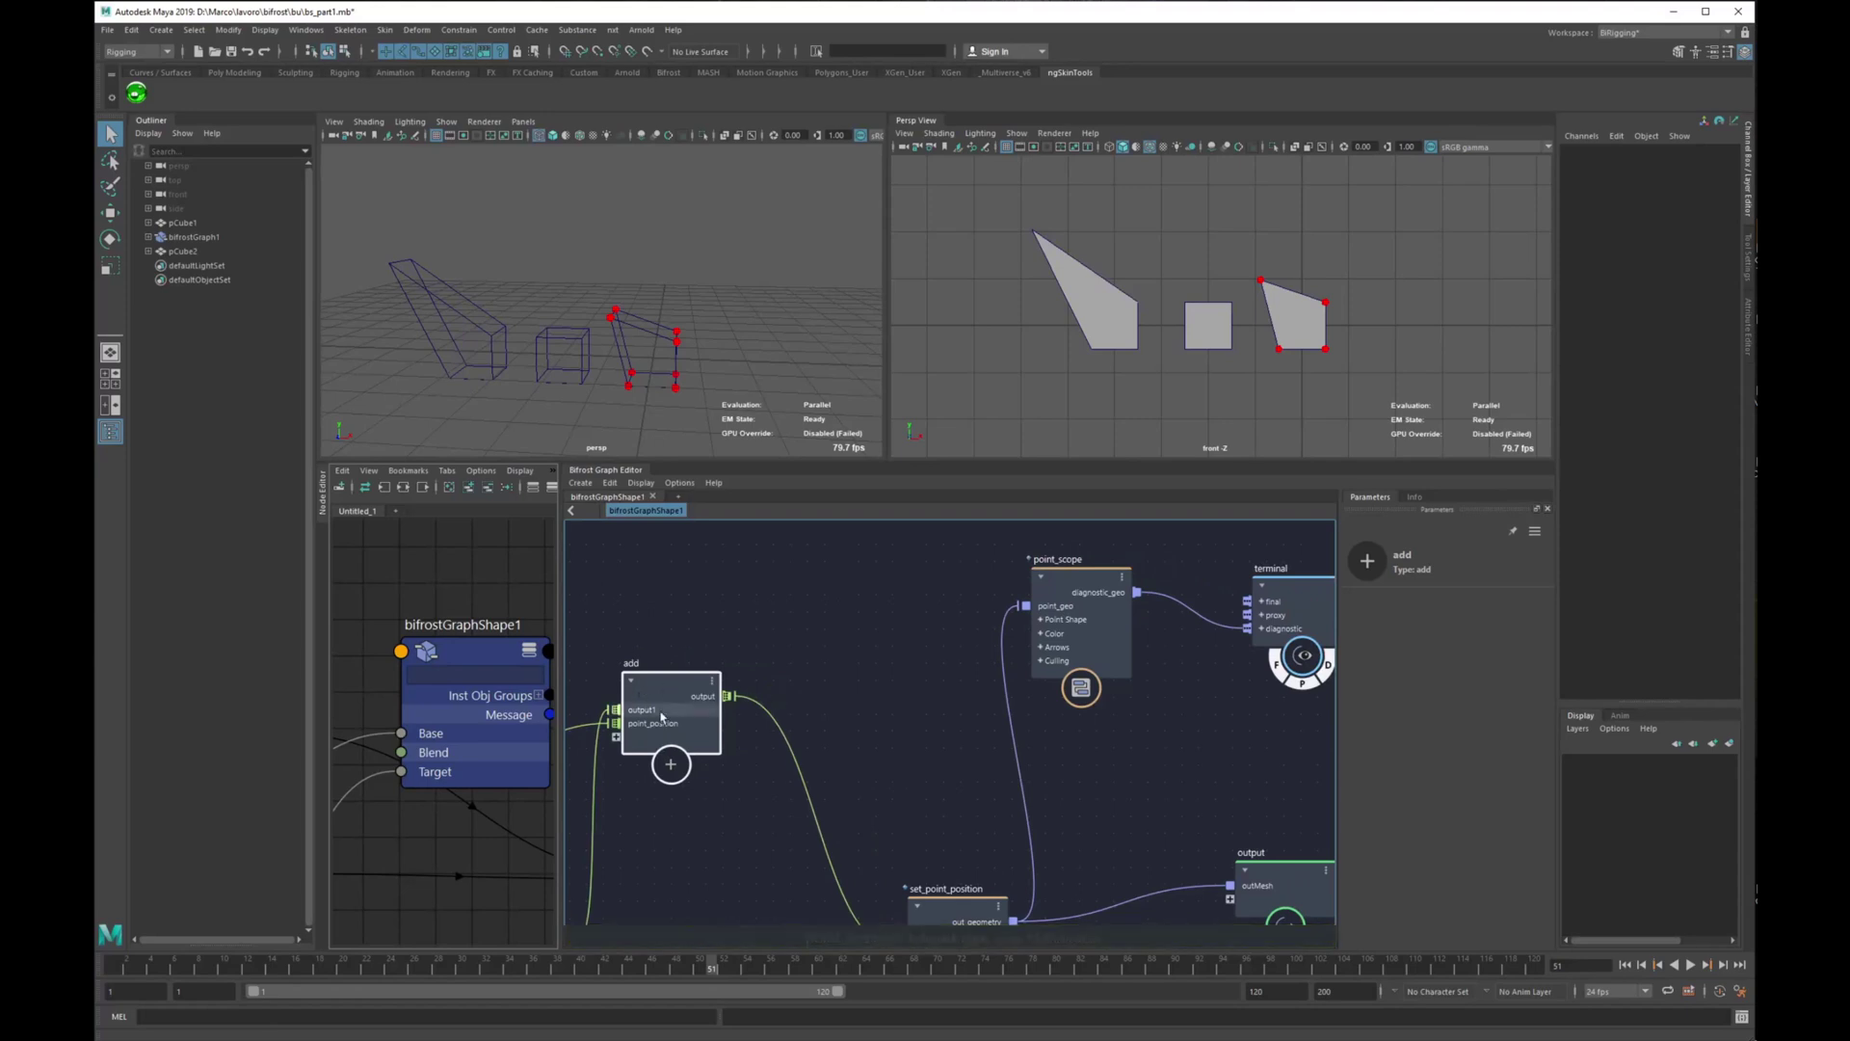
Add a construct_points node between the add and point_scope nodes.
{"action": "middle_click_drag", "start_coordinate": [821, 702], "coordinate": [762, 720], "text": "alt"}
{"action": "left_click", "coordinate": [825, 655]}
{"action": "key", "text": "Tab"}
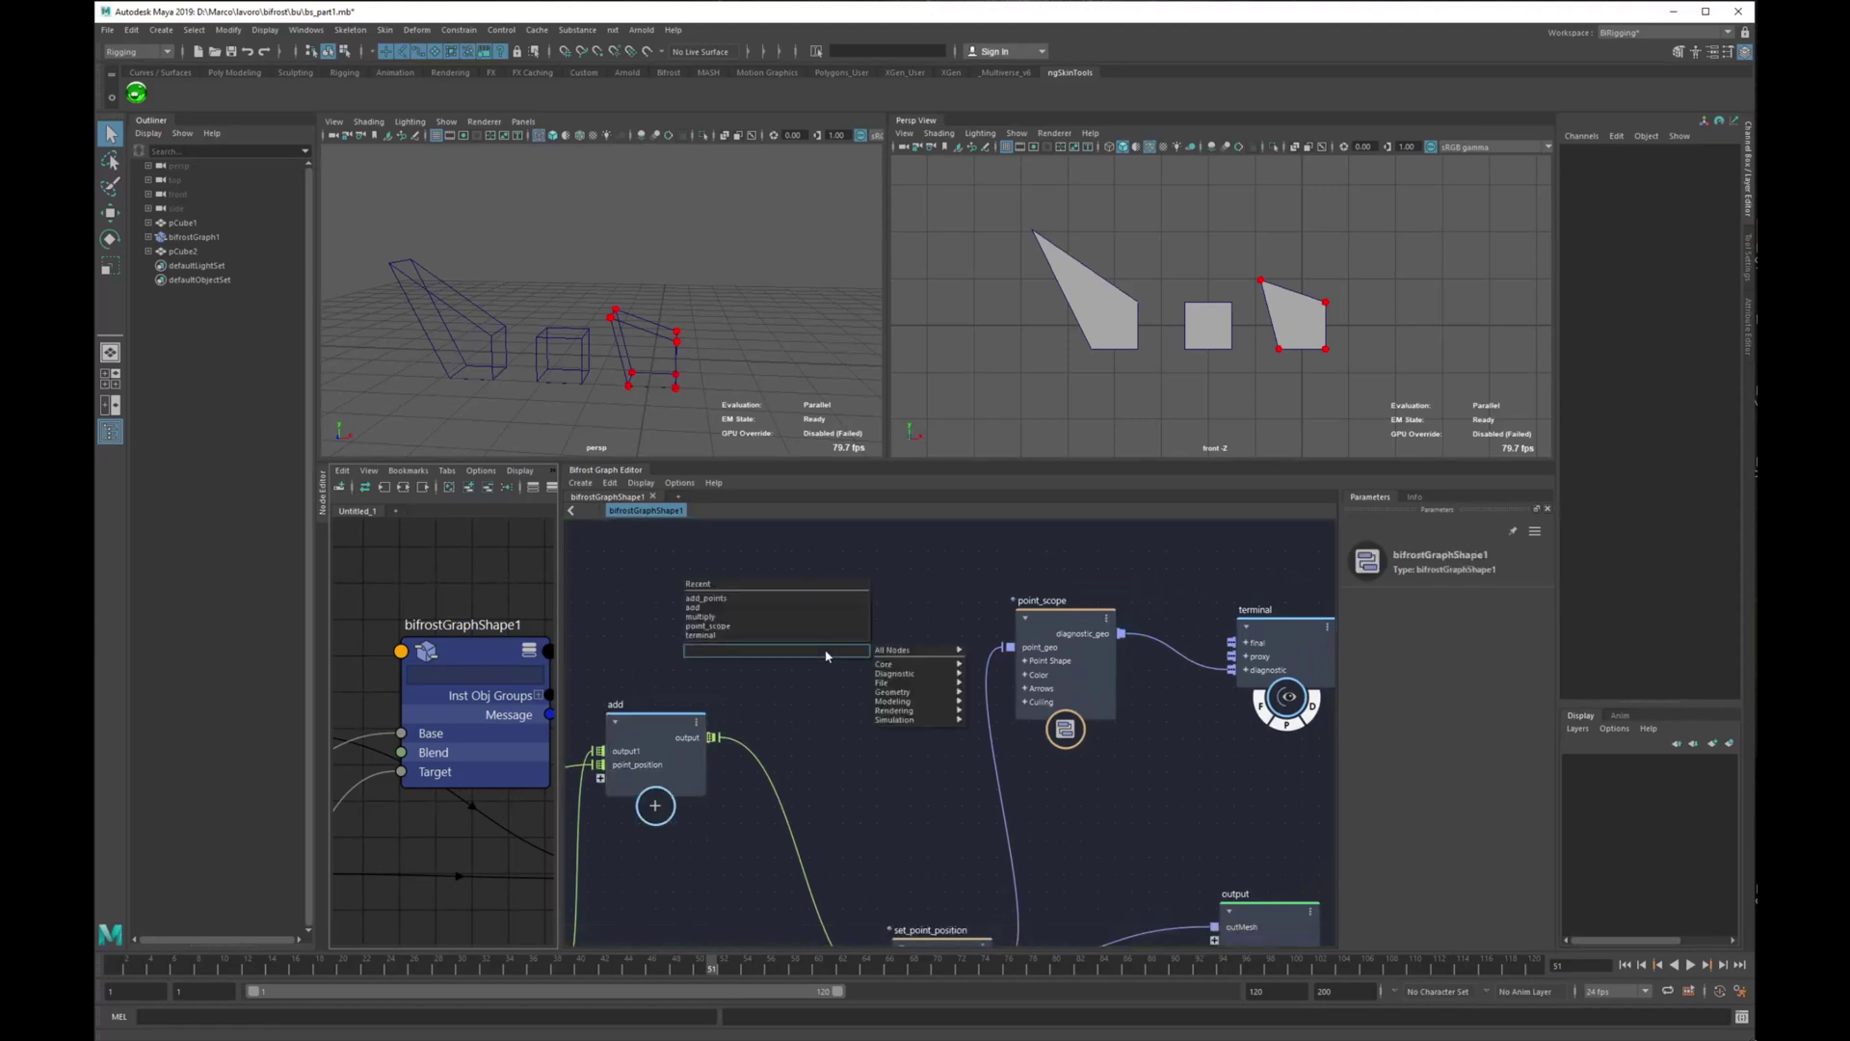
{"action": "type", "text": "constr"}
{"action": "key", "text": "Down"}
{"action": "key", "text": "Down"}
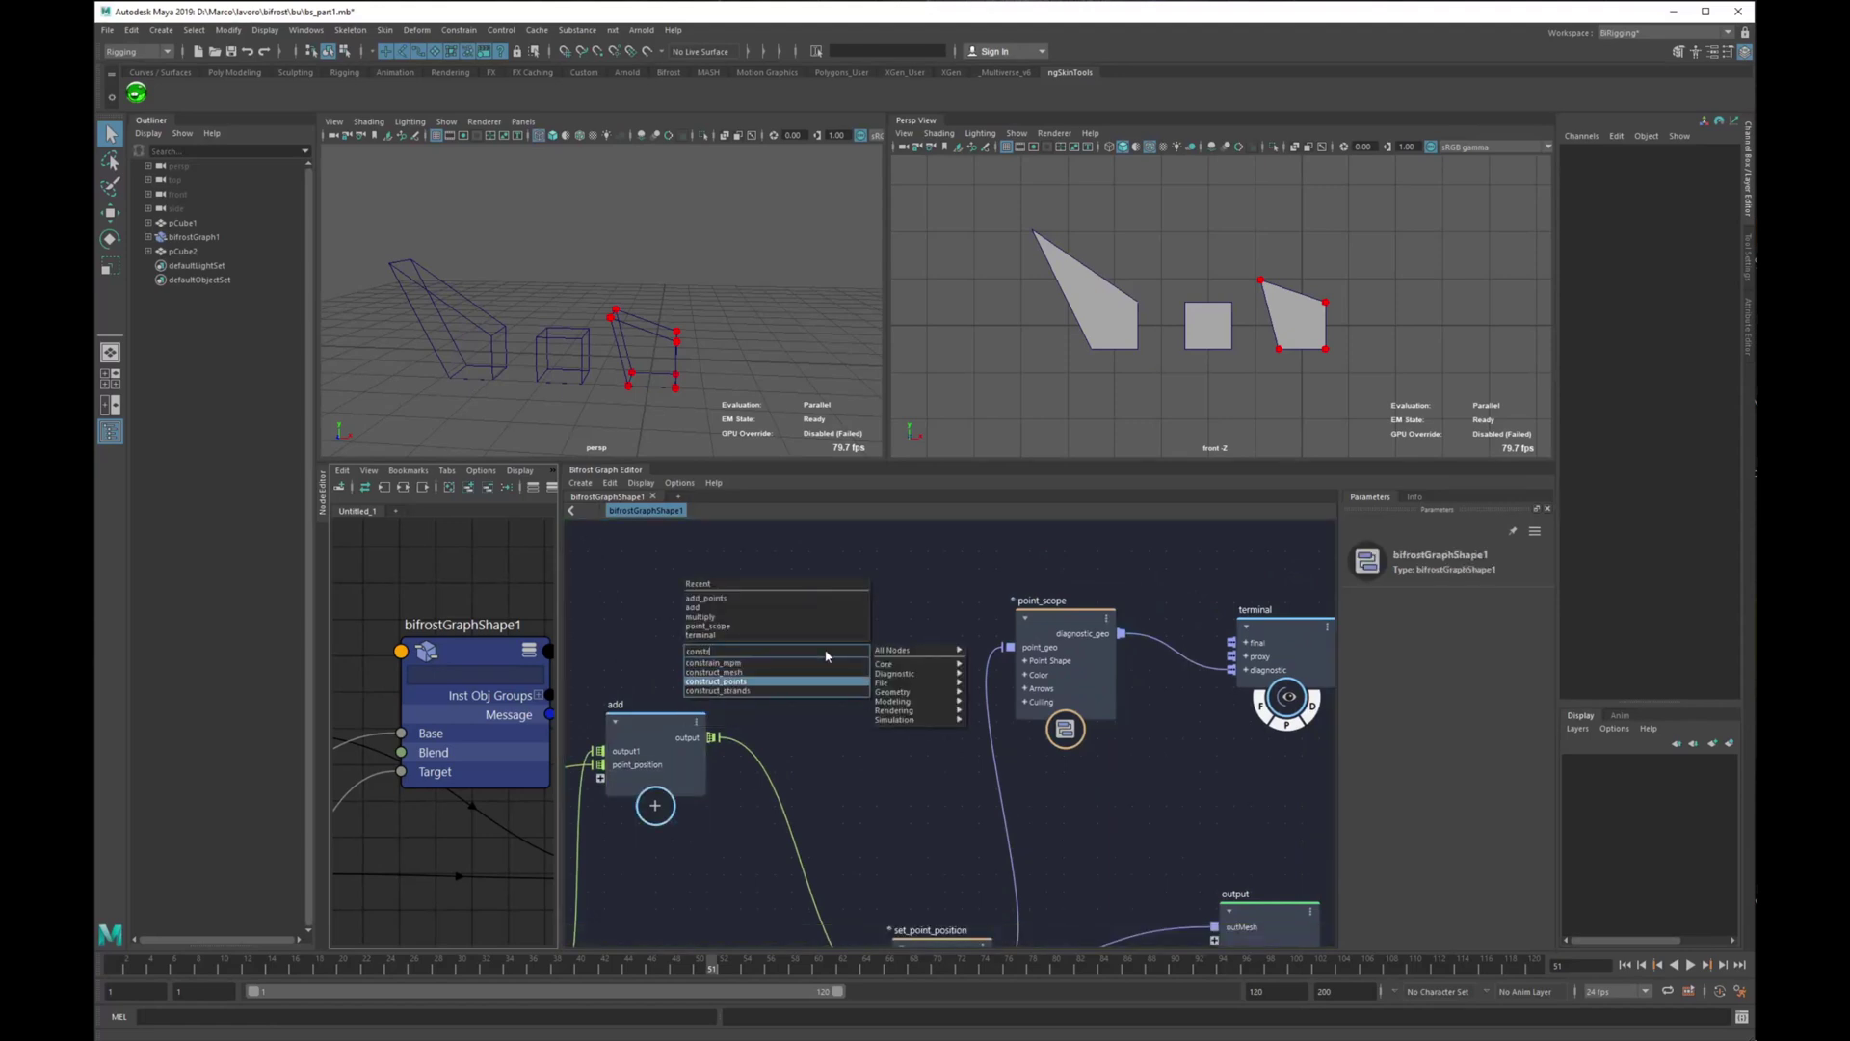
{"action": "key", "text": "Return"}
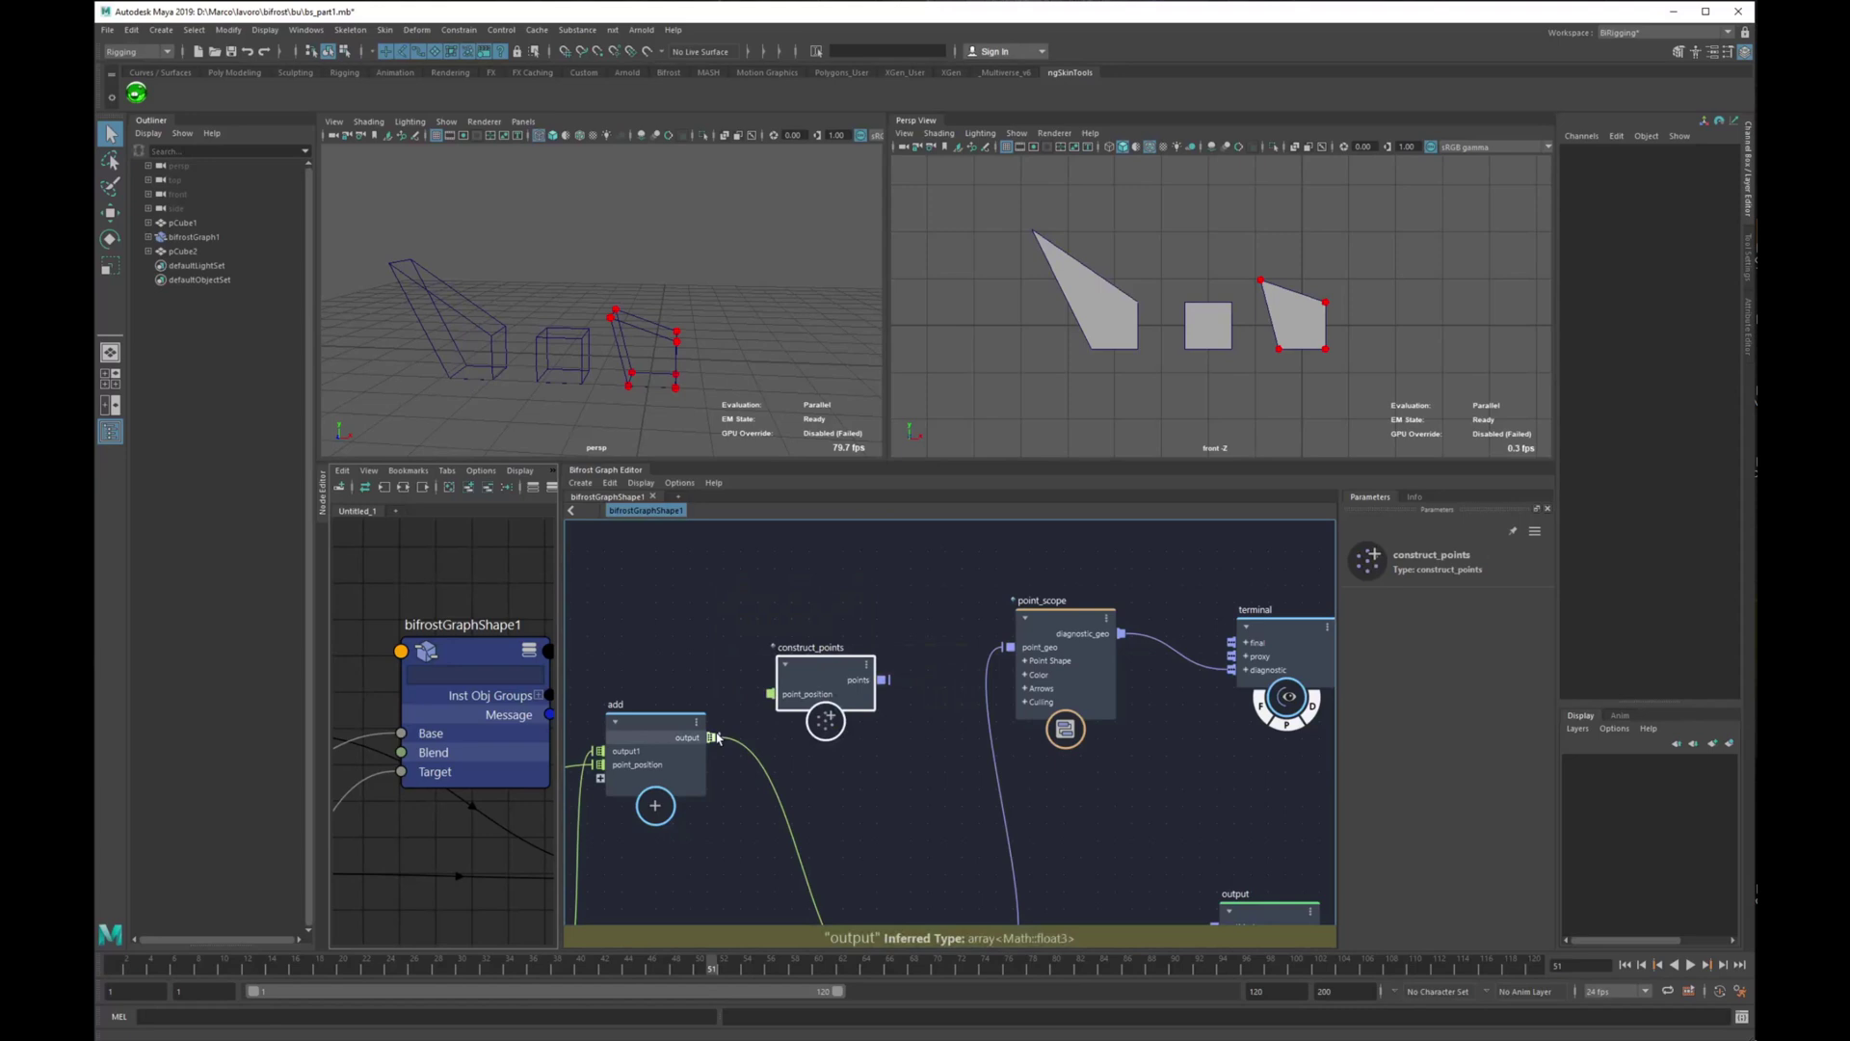
Route add's output through construct_points' point_position and its points output into point_scope's point_geo, and reposition the add node.
{"action": "left_click_drag", "start_coordinate": [714, 737], "coordinate": [770, 694]}
{"action": "middle_click_drag", "start_coordinate": [799, 800], "coordinate": [753, 846]}
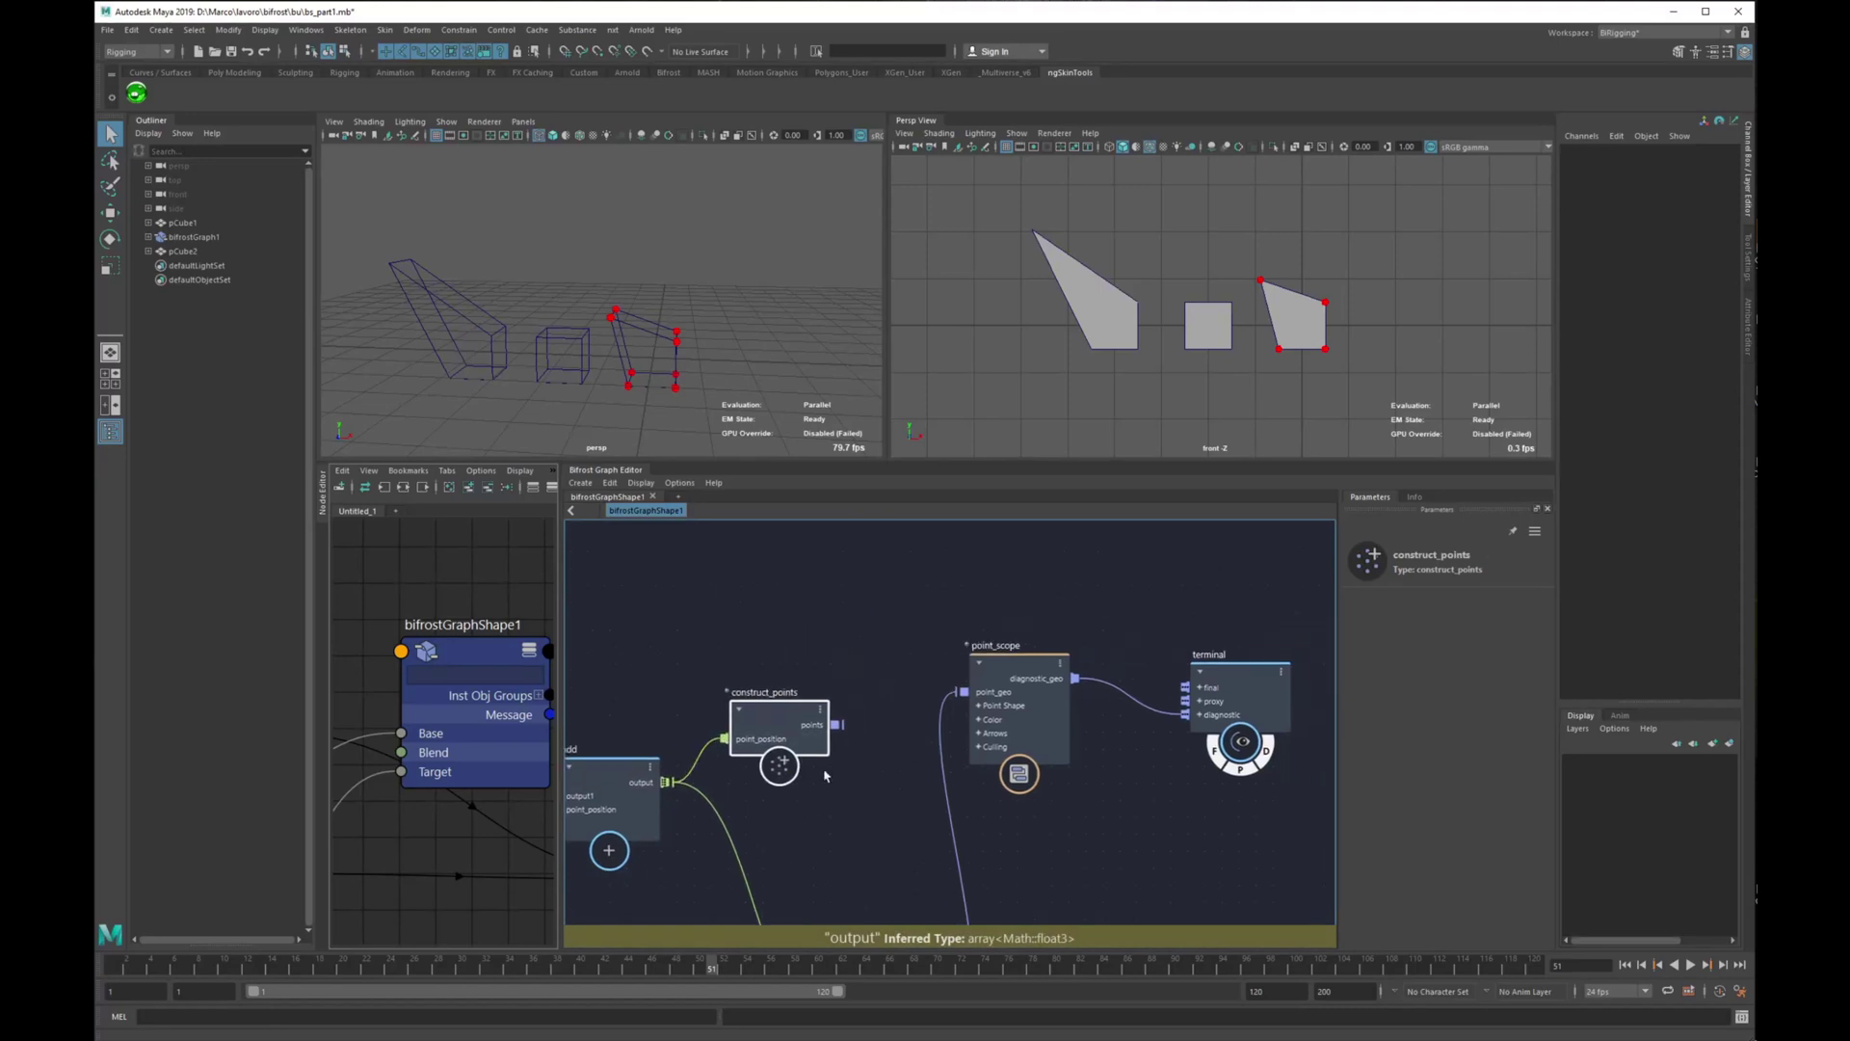
{"action": "left_click_drag", "start_coordinate": [836, 725], "coordinate": [965, 691]}
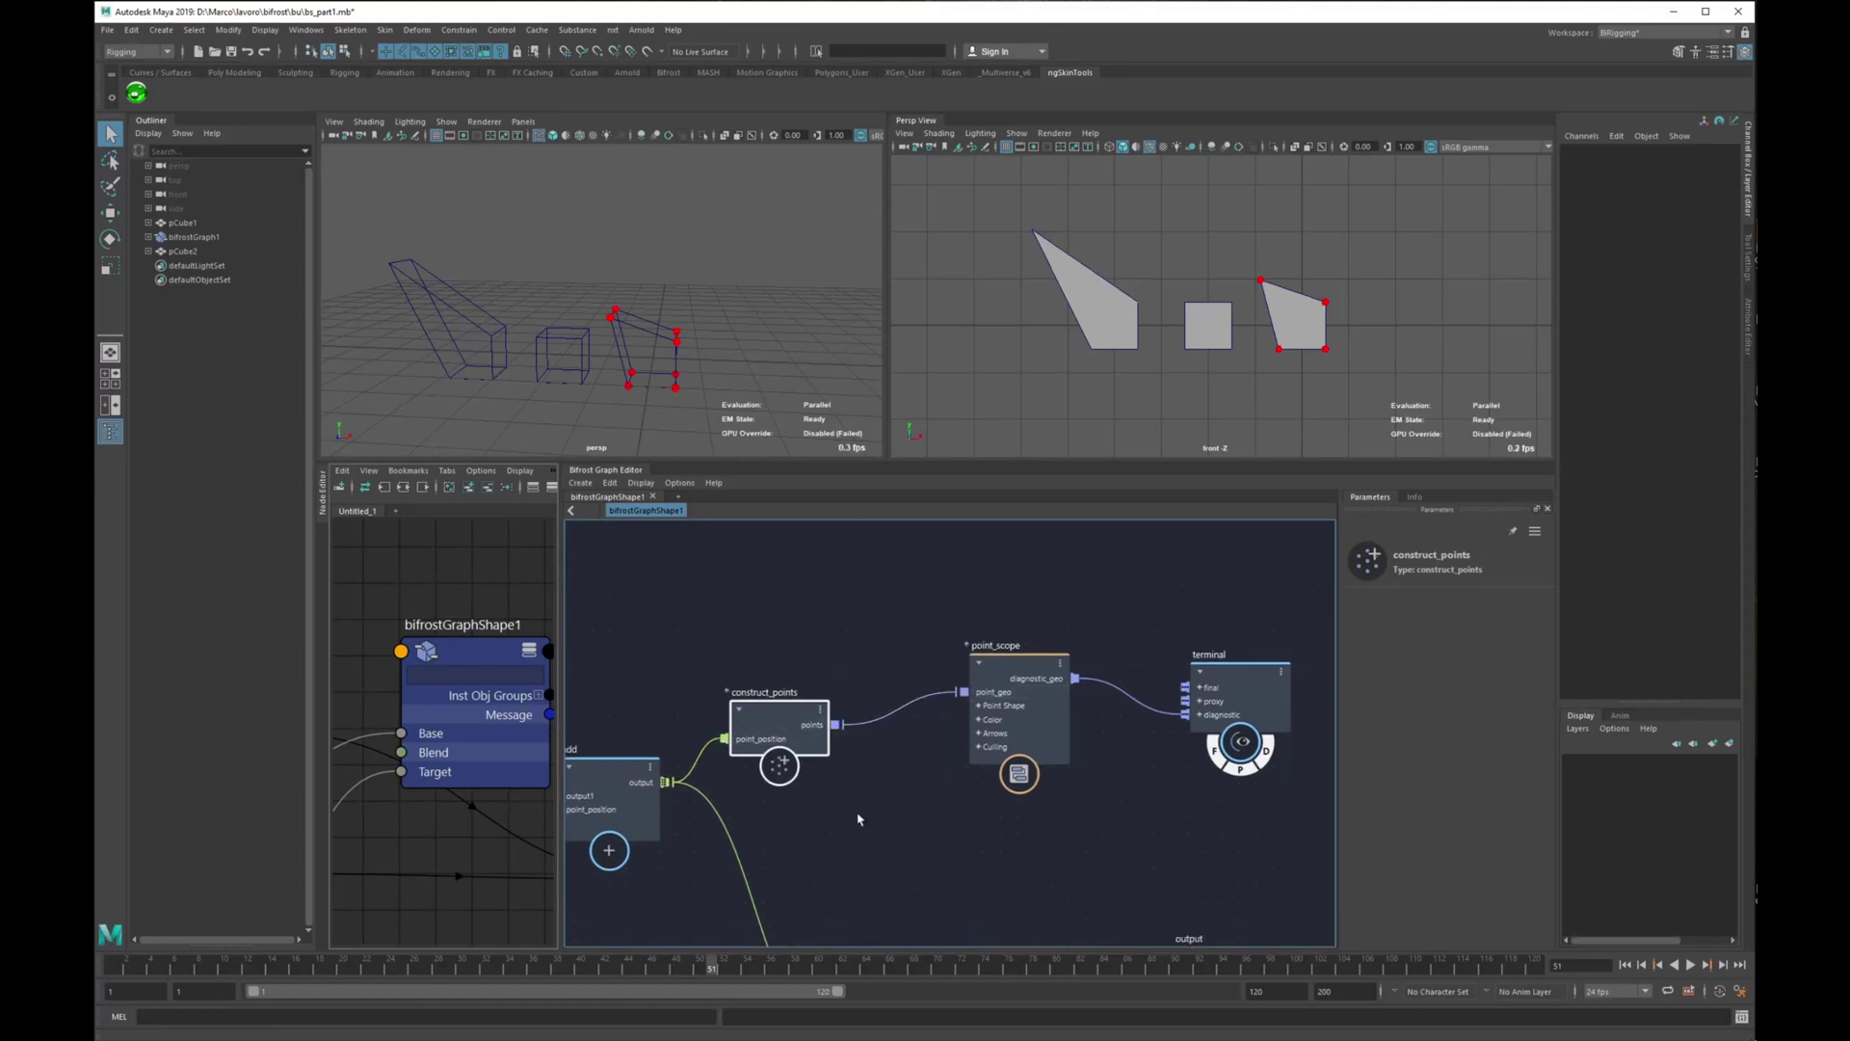
{"action": "middle_click_drag", "start_coordinate": [743, 873], "coordinate": [999, 721]}
{"action": "left_click_drag", "start_coordinate": [830, 666], "coordinate": [867, 778]}
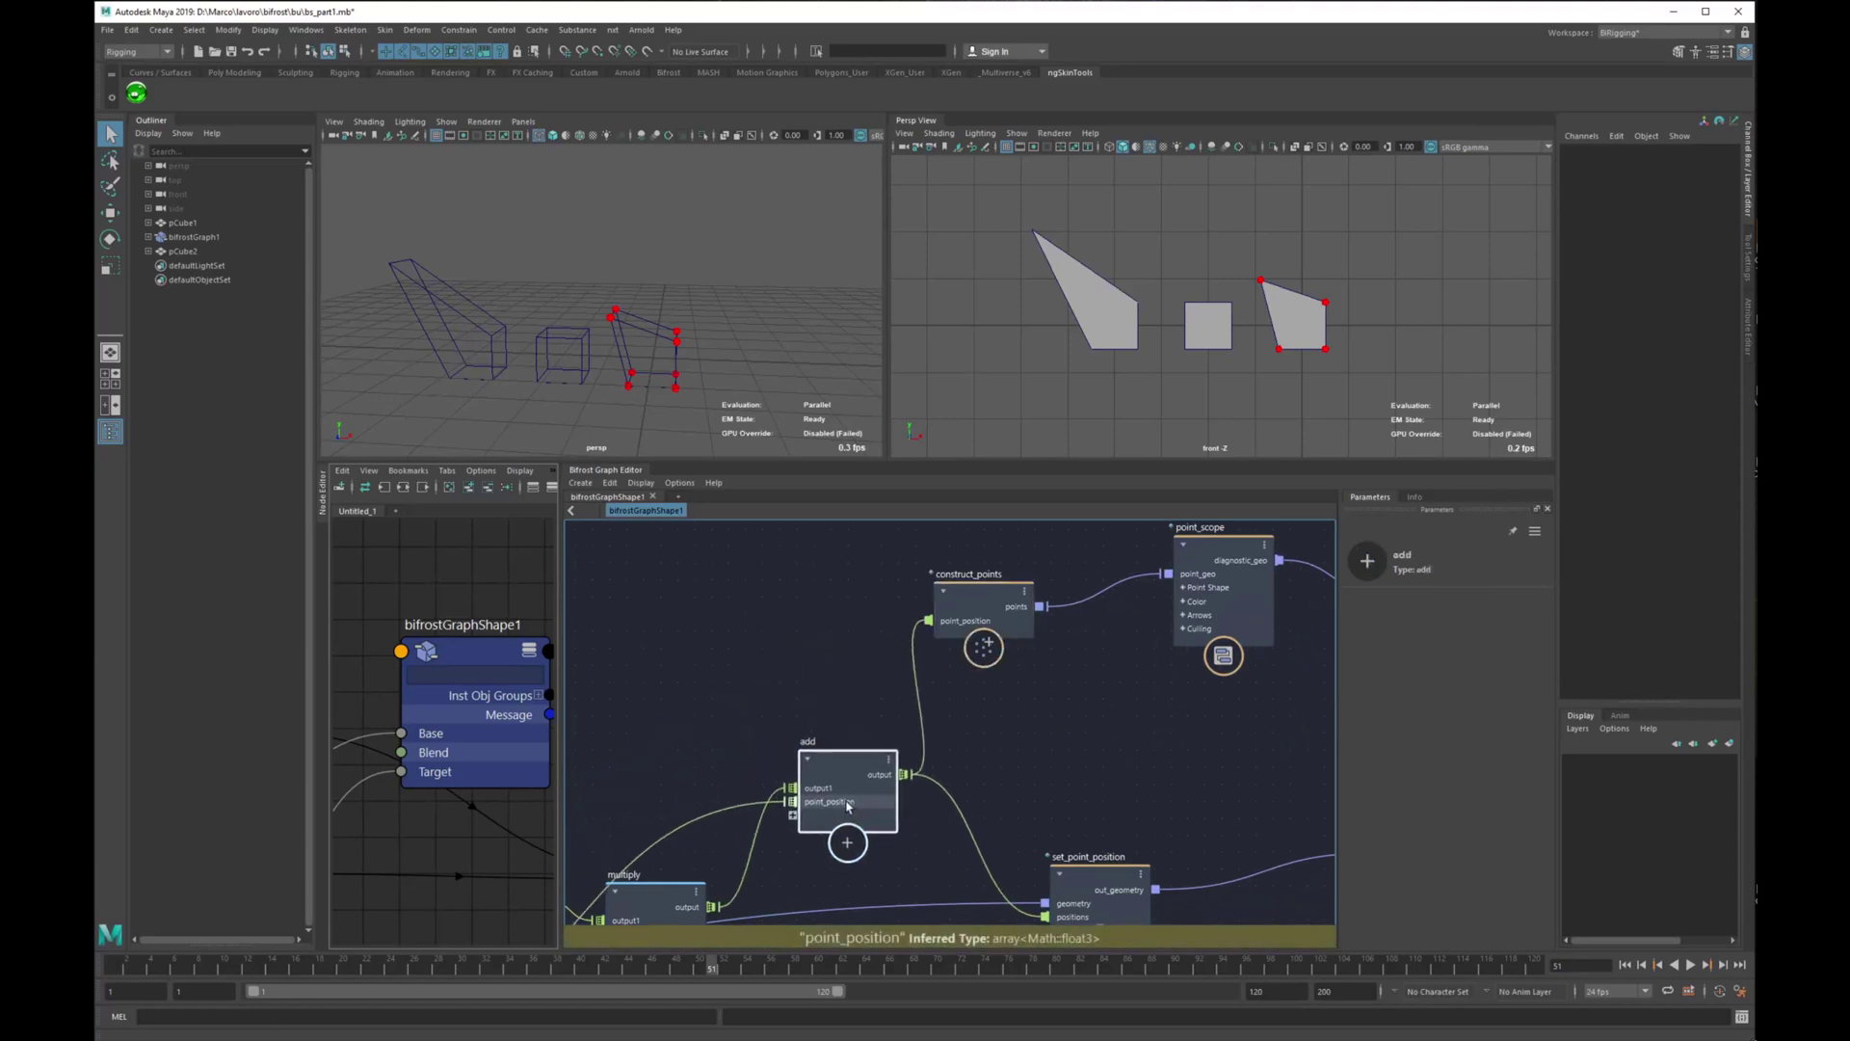
Adjust the placement of the add and set_point_position nodes and set the current time to frame 61.
{"action": "middle_click_drag", "start_coordinate": [867, 778], "coordinate": [789, 758]}
{"action": "left_click_drag", "start_coordinate": [789, 758], "coordinate": [796, 784]}
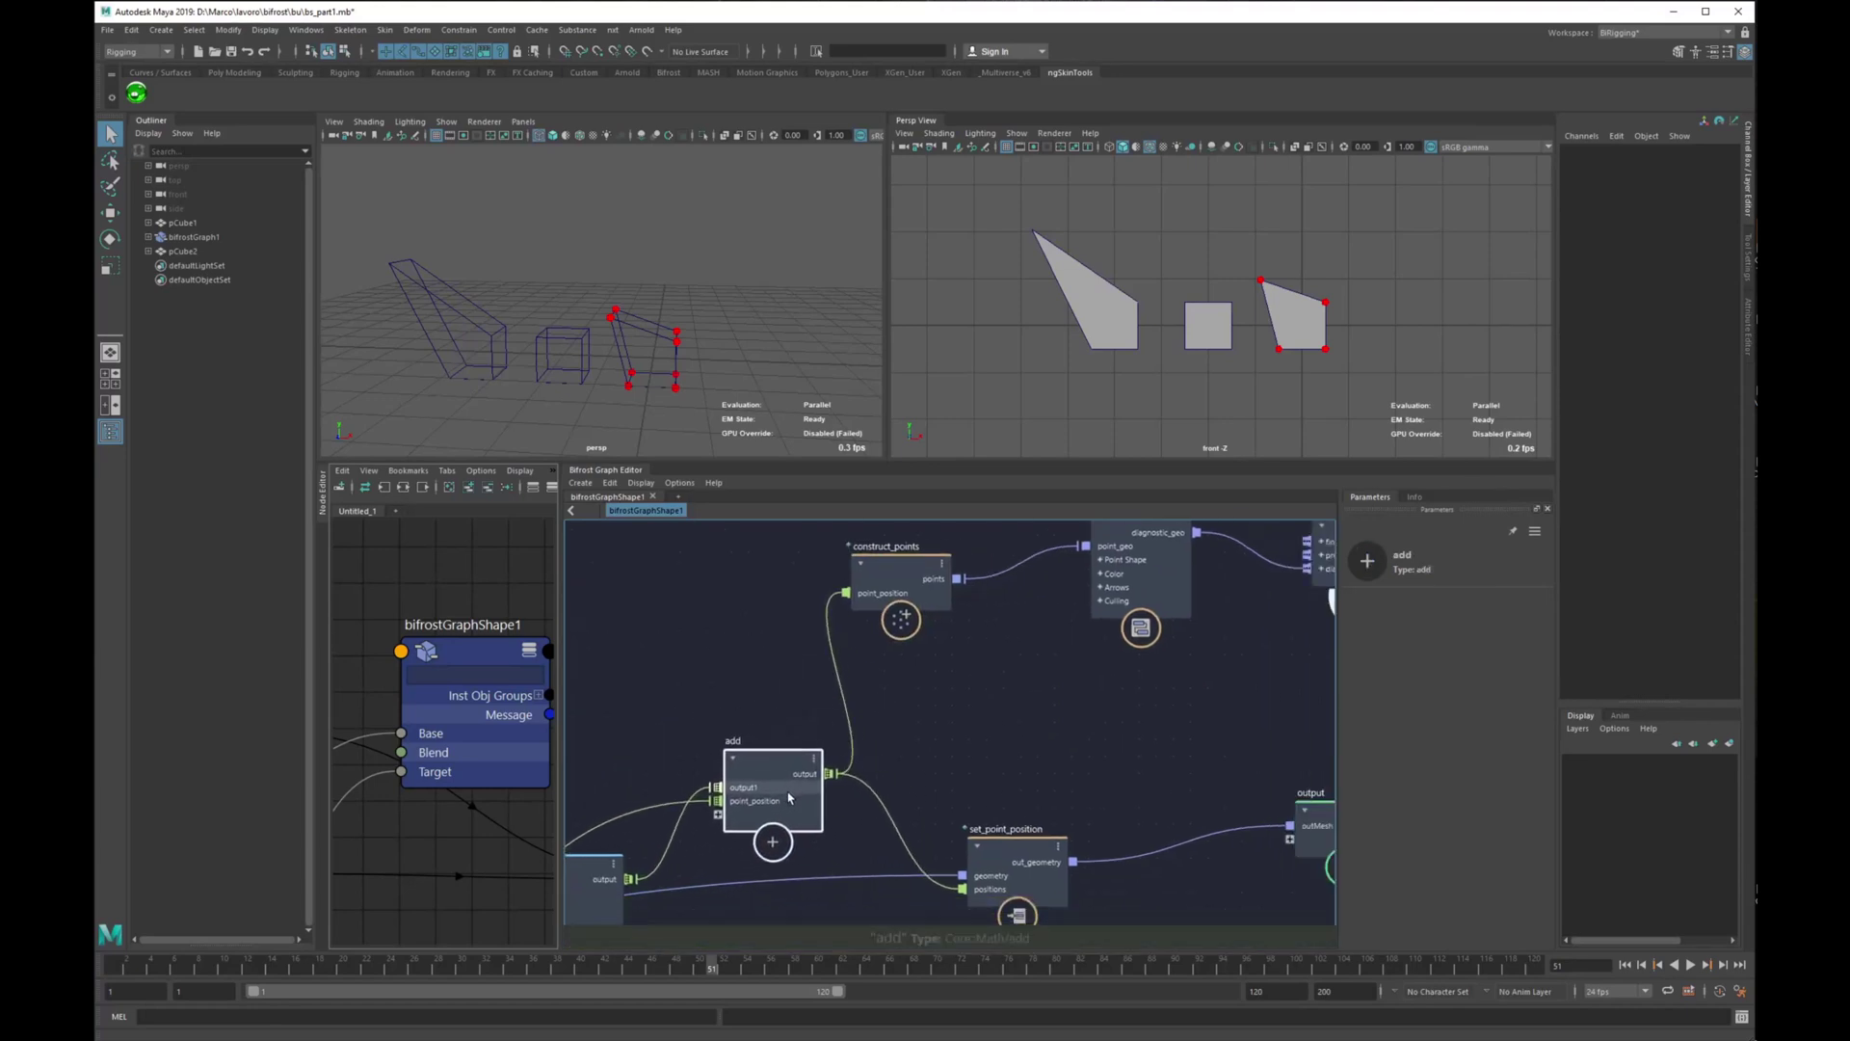
{"action": "left_click_drag", "start_coordinate": [1034, 862], "coordinate": [1034, 850]}
{"action": "middle_click_drag", "start_coordinate": [929, 751], "coordinate": [1071, 755]}
{"action": "scroll", "coordinate": [1072, 756], "scroll_direction": "down", "scroll_amount": 1}
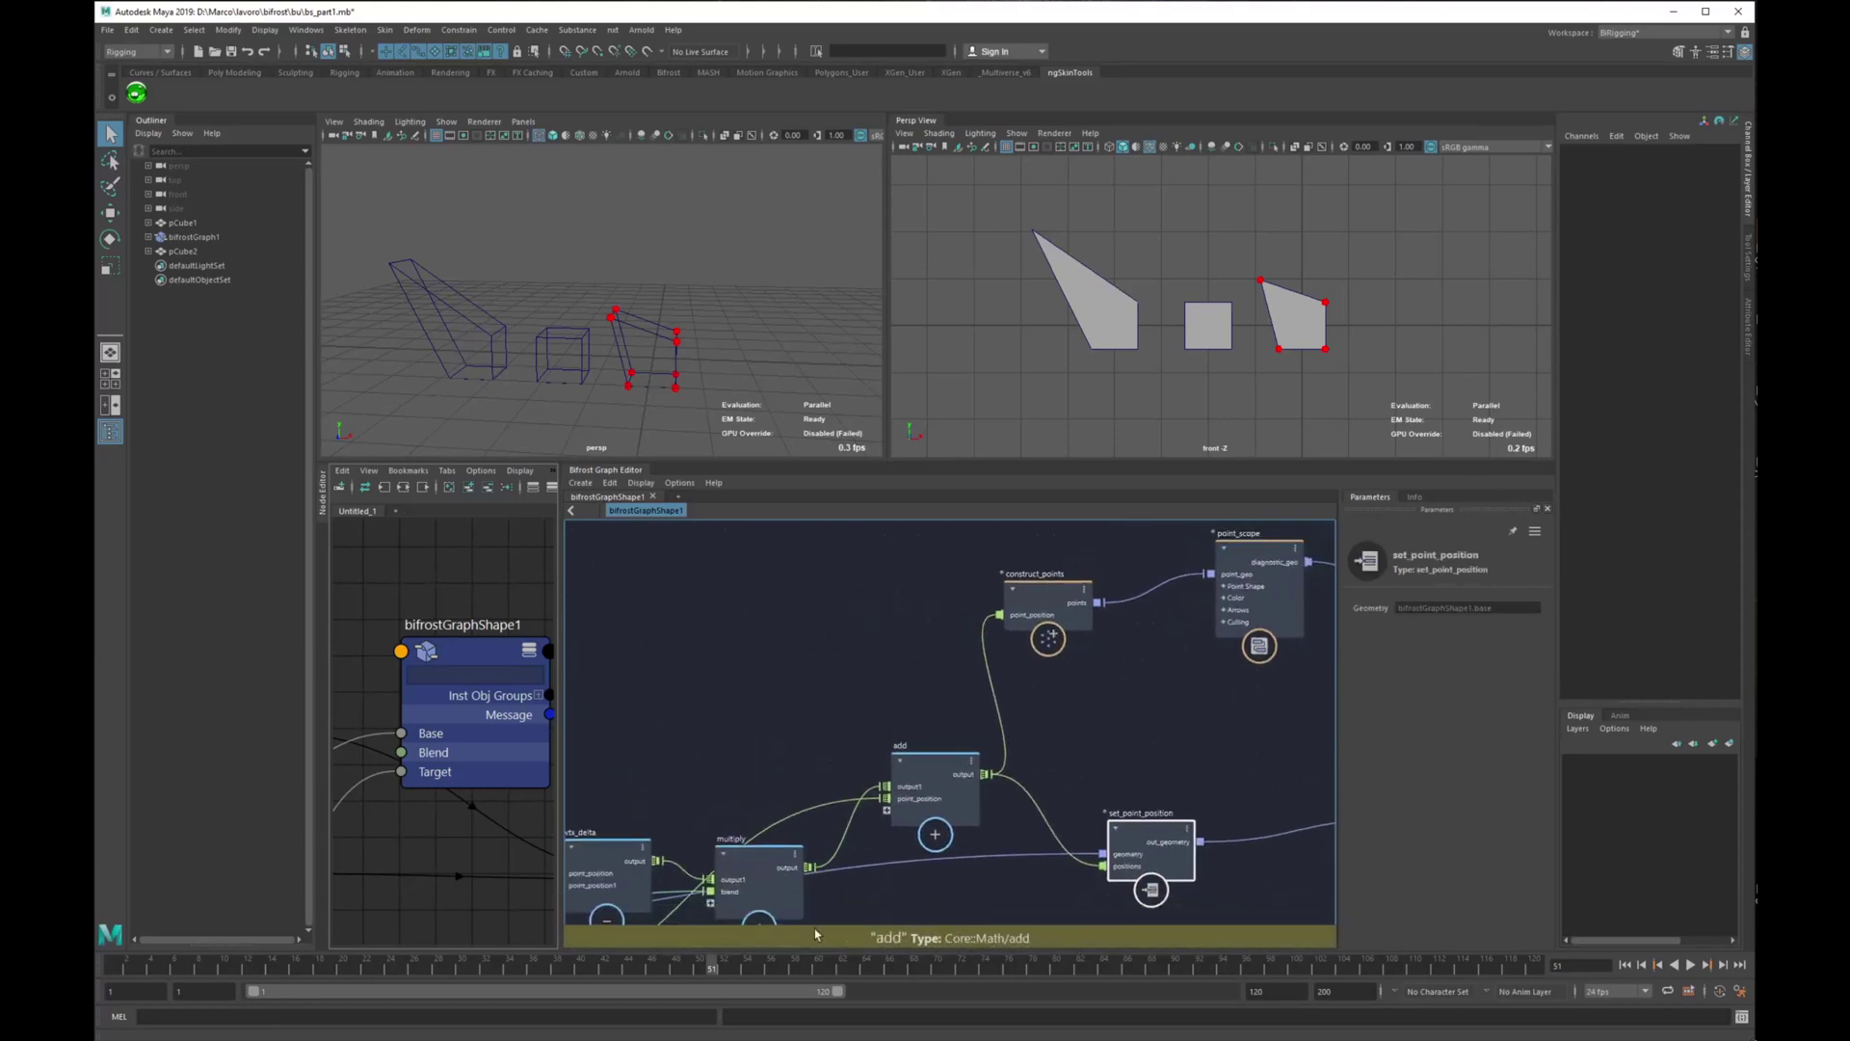
{"action": "left_click_drag", "start_coordinate": [723, 965], "coordinate": [830, 972]}
Move the construct_points, point_scope and terminal nodes higher above the add node.
{"action": "middle_click_drag", "start_coordinate": [1096, 699], "coordinate": [916, 789]}
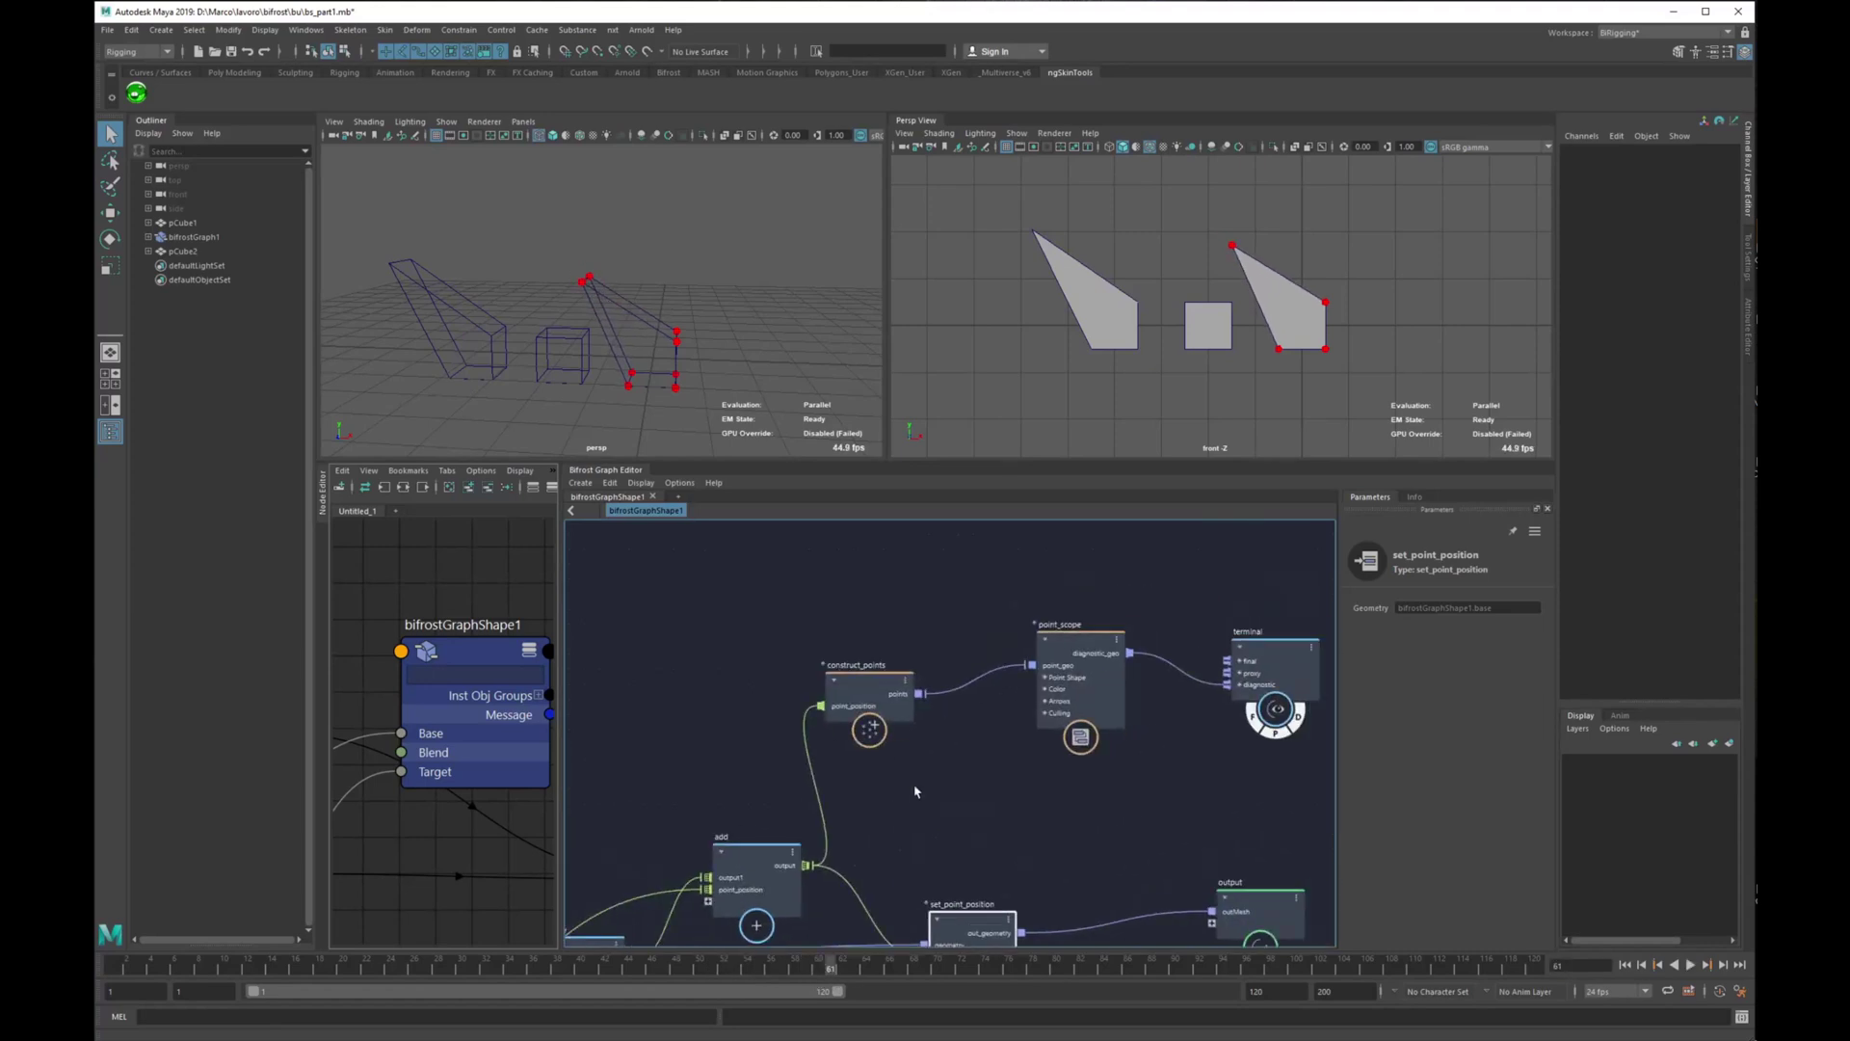
{"action": "left_click_drag", "start_coordinate": [867, 722], "coordinate": [851, 648]}
{"action": "middle_click_drag", "start_coordinate": [1095, 780], "coordinate": [1031, 809]}
{"action": "left_click_drag", "start_coordinate": [1164, 754], "coordinate": [770, 594]}
{"action": "left_click_drag", "start_coordinate": [781, 640], "coordinate": [637, 580]}
{"action": "middle_click_drag", "start_coordinate": [884, 809], "coordinate": [1137, 818]}
{"action": "left_click", "coordinate": [1136, 818]}
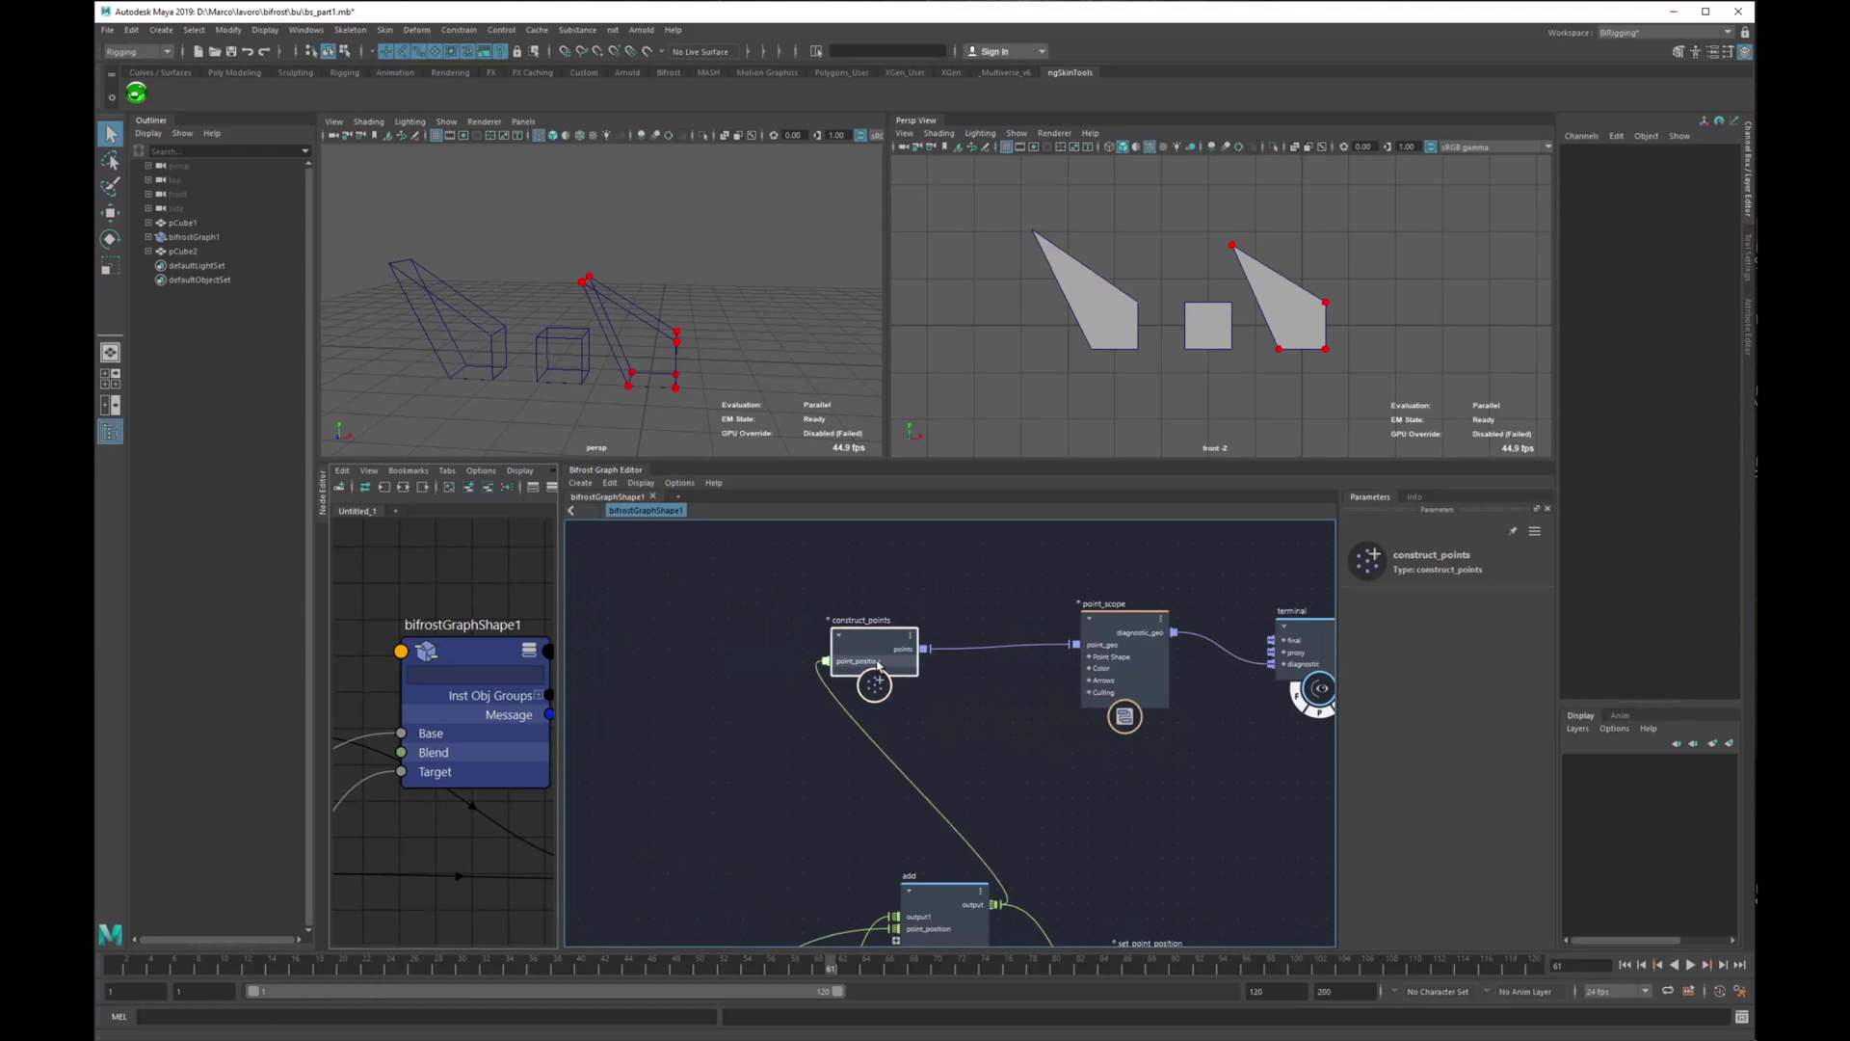
{"action": "middle_click_drag", "start_coordinate": [913, 658], "coordinate": [949, 563]}
{"action": "left_click", "coordinate": [989, 783]}
{"action": "middle_click_drag", "start_coordinate": [989, 782], "coordinate": [1043, 843]}
{"action": "middle_click_drag", "start_coordinate": [787, 786], "coordinate": [1082, 726]}
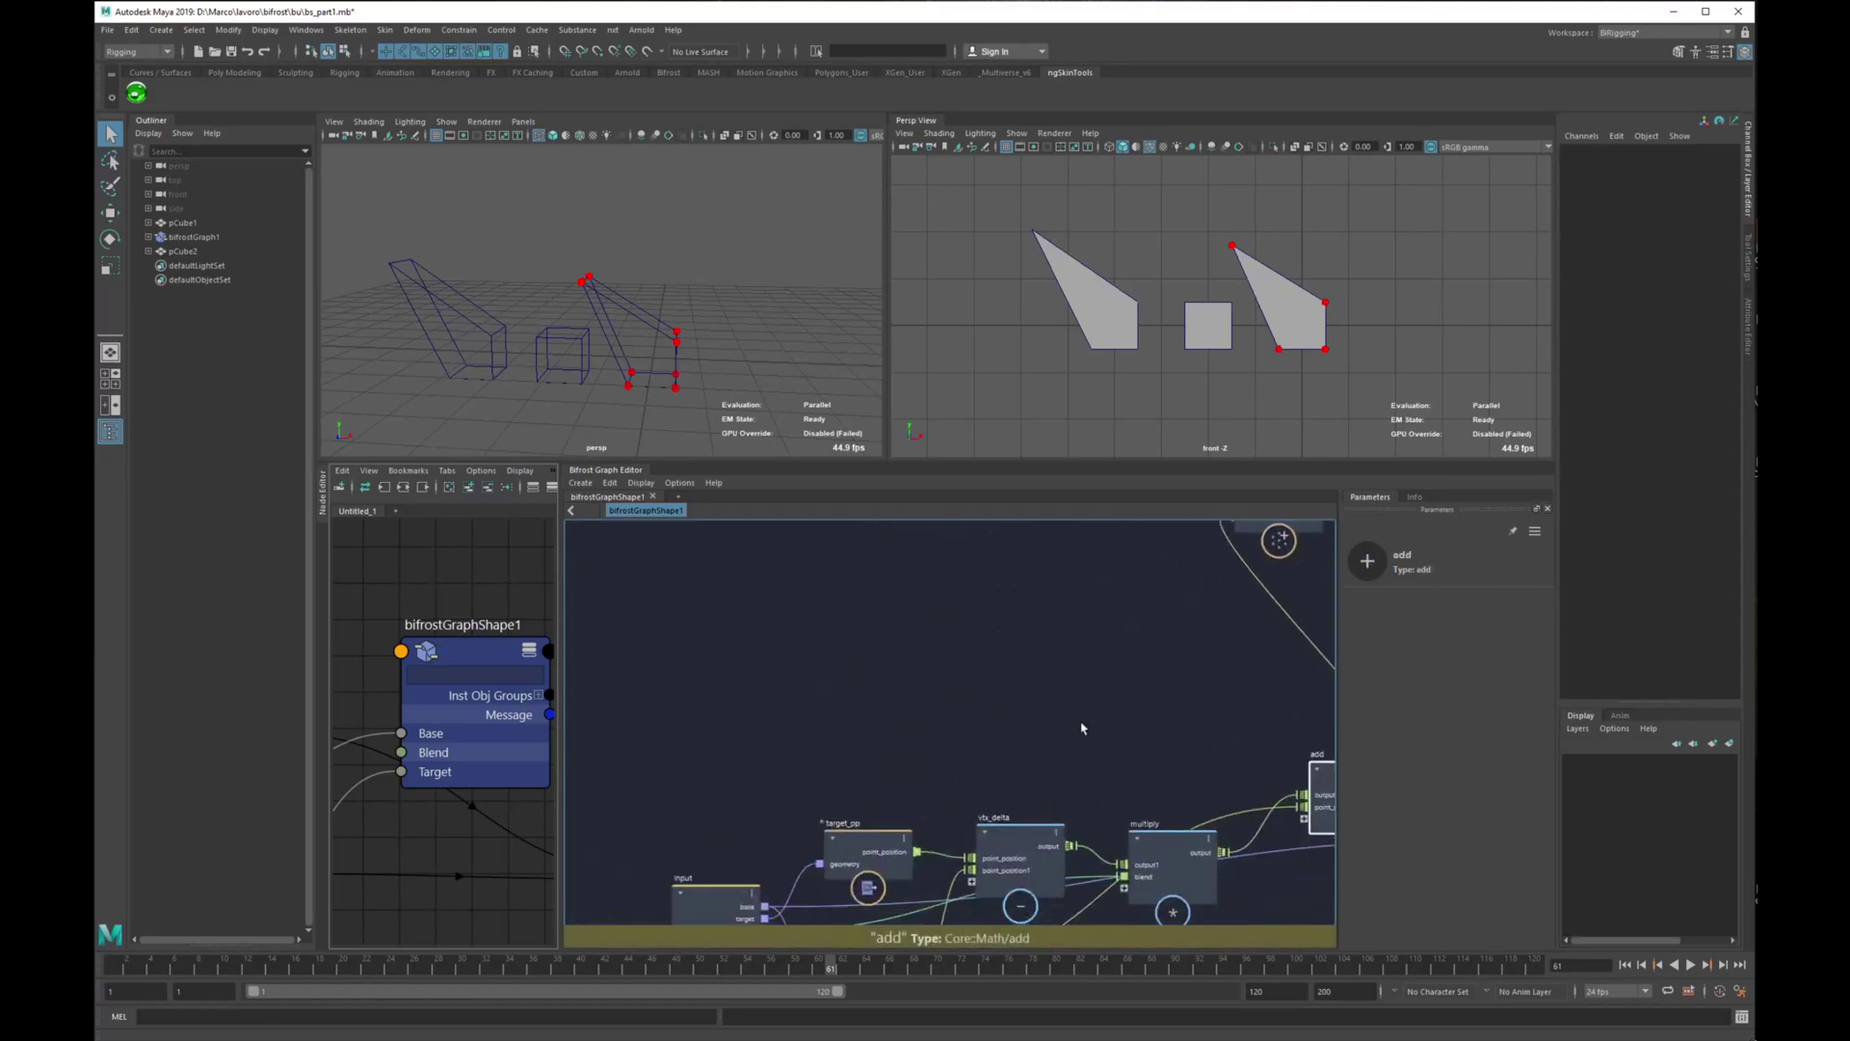
Select the input, target_pp, base_pp and vtx_delta nodes and move them together up and away from the multiply node.
{"action": "middle_click_drag", "start_coordinate": [862, 752], "coordinate": [801, 661]}
{"action": "scroll", "coordinate": [796, 671], "scroll_direction": "down", "scroll_amount": 3}
{"action": "left_click_drag", "start_coordinate": [701, 640], "coordinate": [908, 897]}
{"action": "middle_click_drag", "start_coordinate": [964, 792], "coordinate": [982, 856]}
{"action": "left_click", "coordinate": [835, 734]}
{"action": "left_click_drag", "start_coordinate": [693, 702], "coordinate": [927, 936]}
{"action": "left_click_drag", "start_coordinate": [928, 794], "coordinate": [799, 577]}
Select the multiply, add and set_point_position nodes, shift them slightly down, and clear the selection.
{"action": "middle_click_drag", "start_coordinate": [1029, 777], "coordinate": [891, 788]}
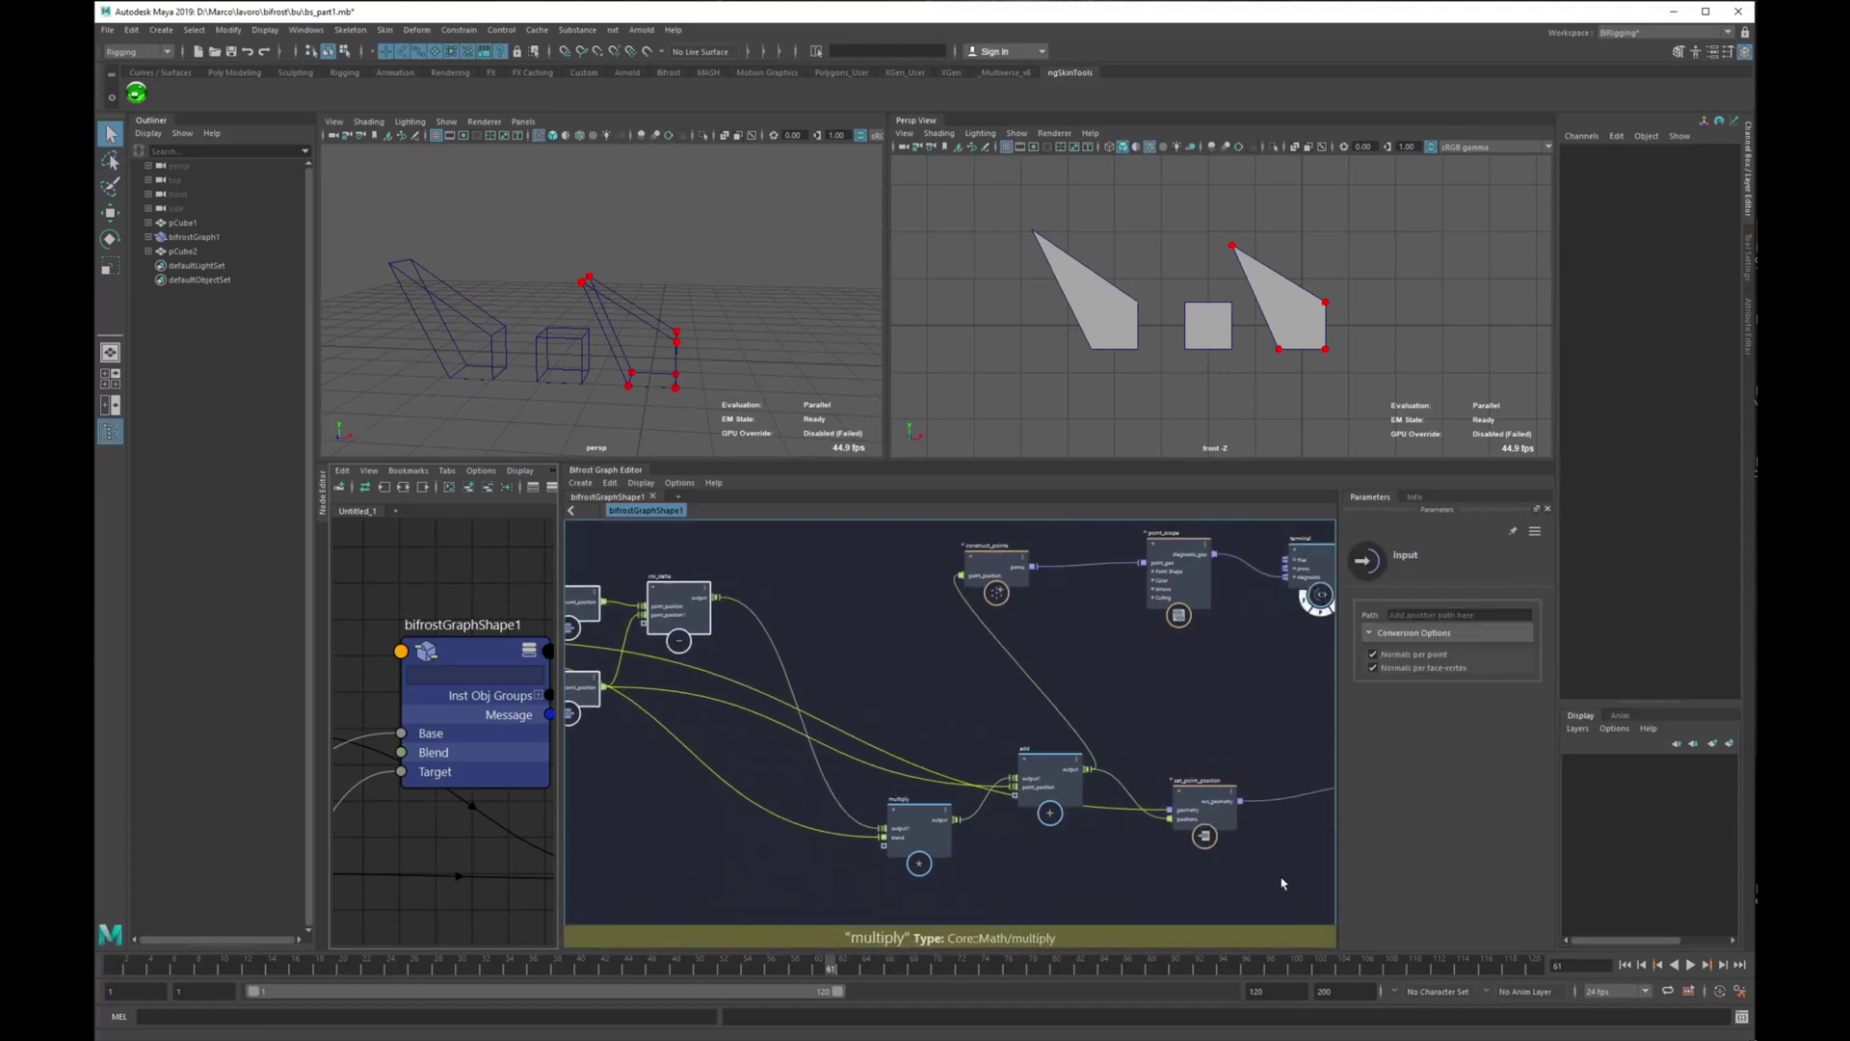
{"action": "scroll", "coordinate": [1243, 857], "scroll_direction": "down", "scroll_amount": 3}
{"action": "left_click_drag", "start_coordinate": [1240, 902], "coordinate": [972, 775]}
{"action": "left_click_drag", "start_coordinate": [1079, 808], "coordinate": [1077, 847]}
{"action": "left_click", "coordinate": [933, 757]}
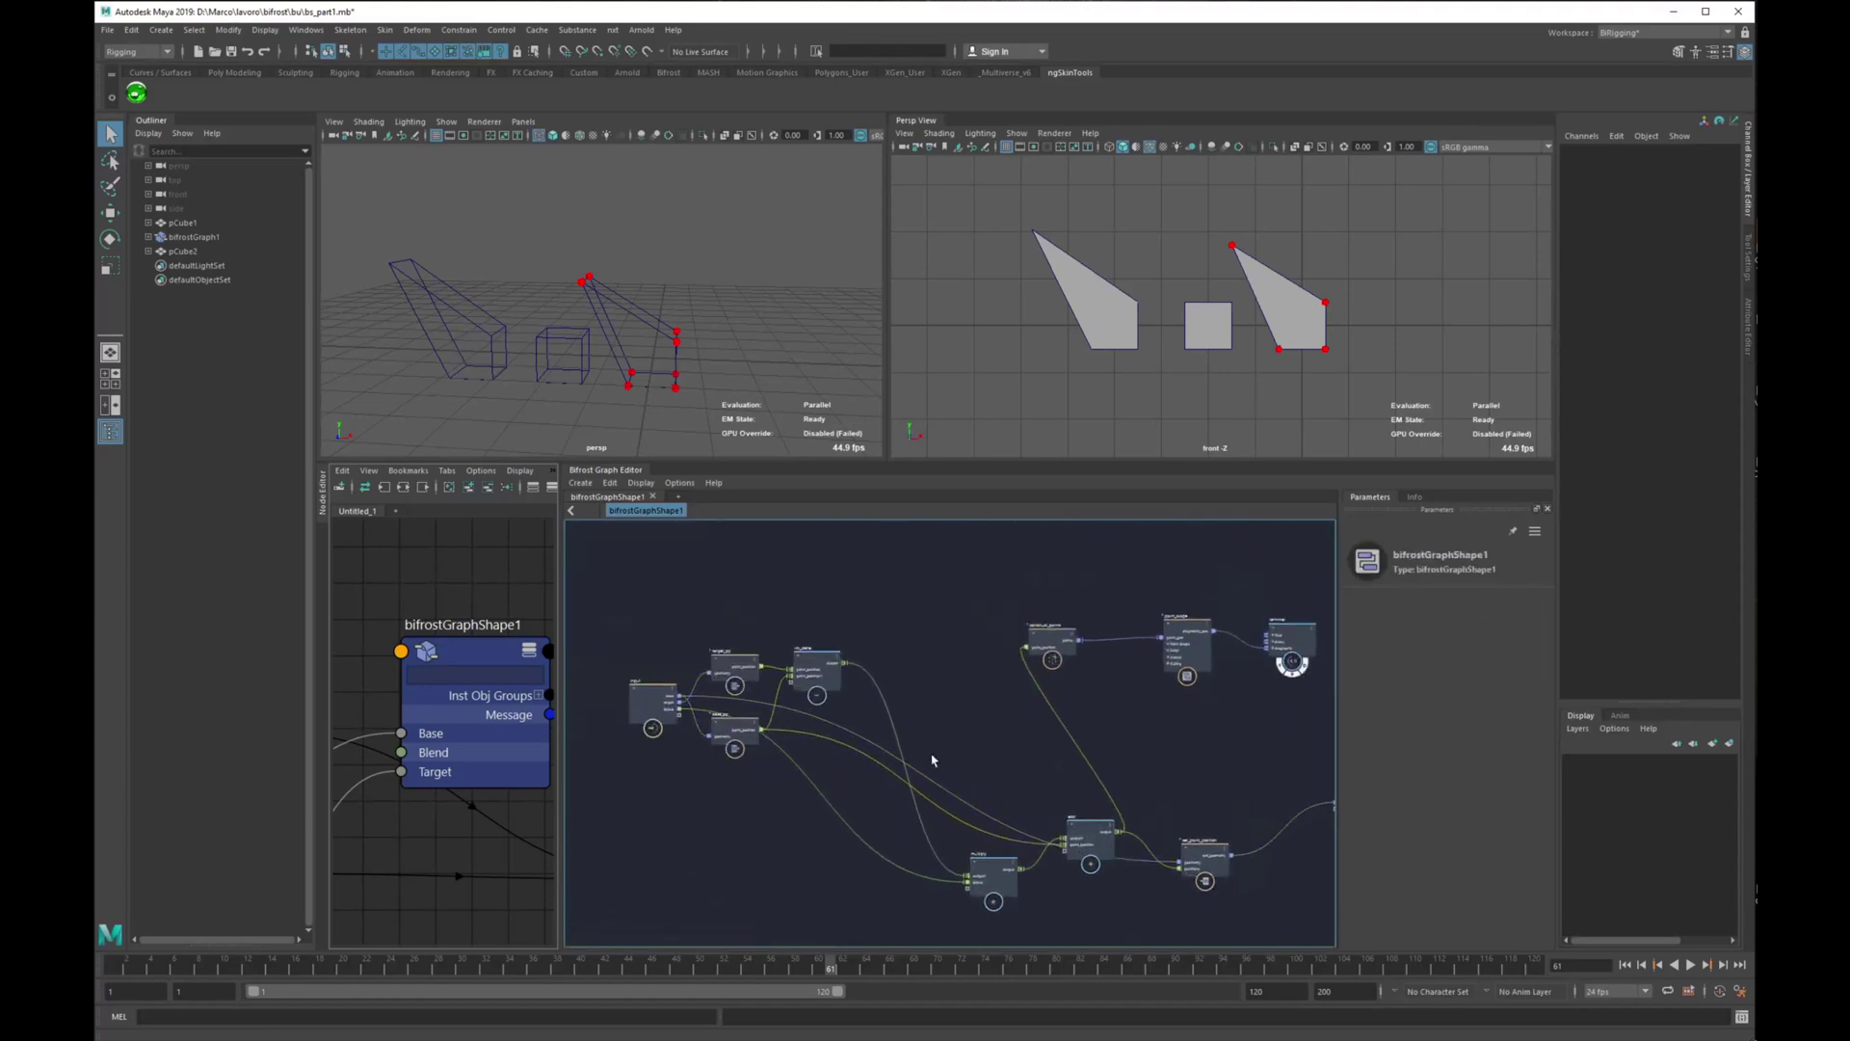
Select the pCube2 target mesh and add the pCube1 base mesh to the selection in the perspective view.
{"action": "middle_click_drag", "start_coordinate": [949, 774], "coordinate": [1028, 803]}
{"action": "scroll", "coordinate": [1028, 804], "scroll_direction": "up", "scroll_amount": 3}
{"action": "middle_click_drag", "start_coordinate": [831, 644], "coordinate": [818, 713]}
{"action": "scroll", "coordinate": [817, 713], "scroll_direction": "up", "scroll_amount": 3}
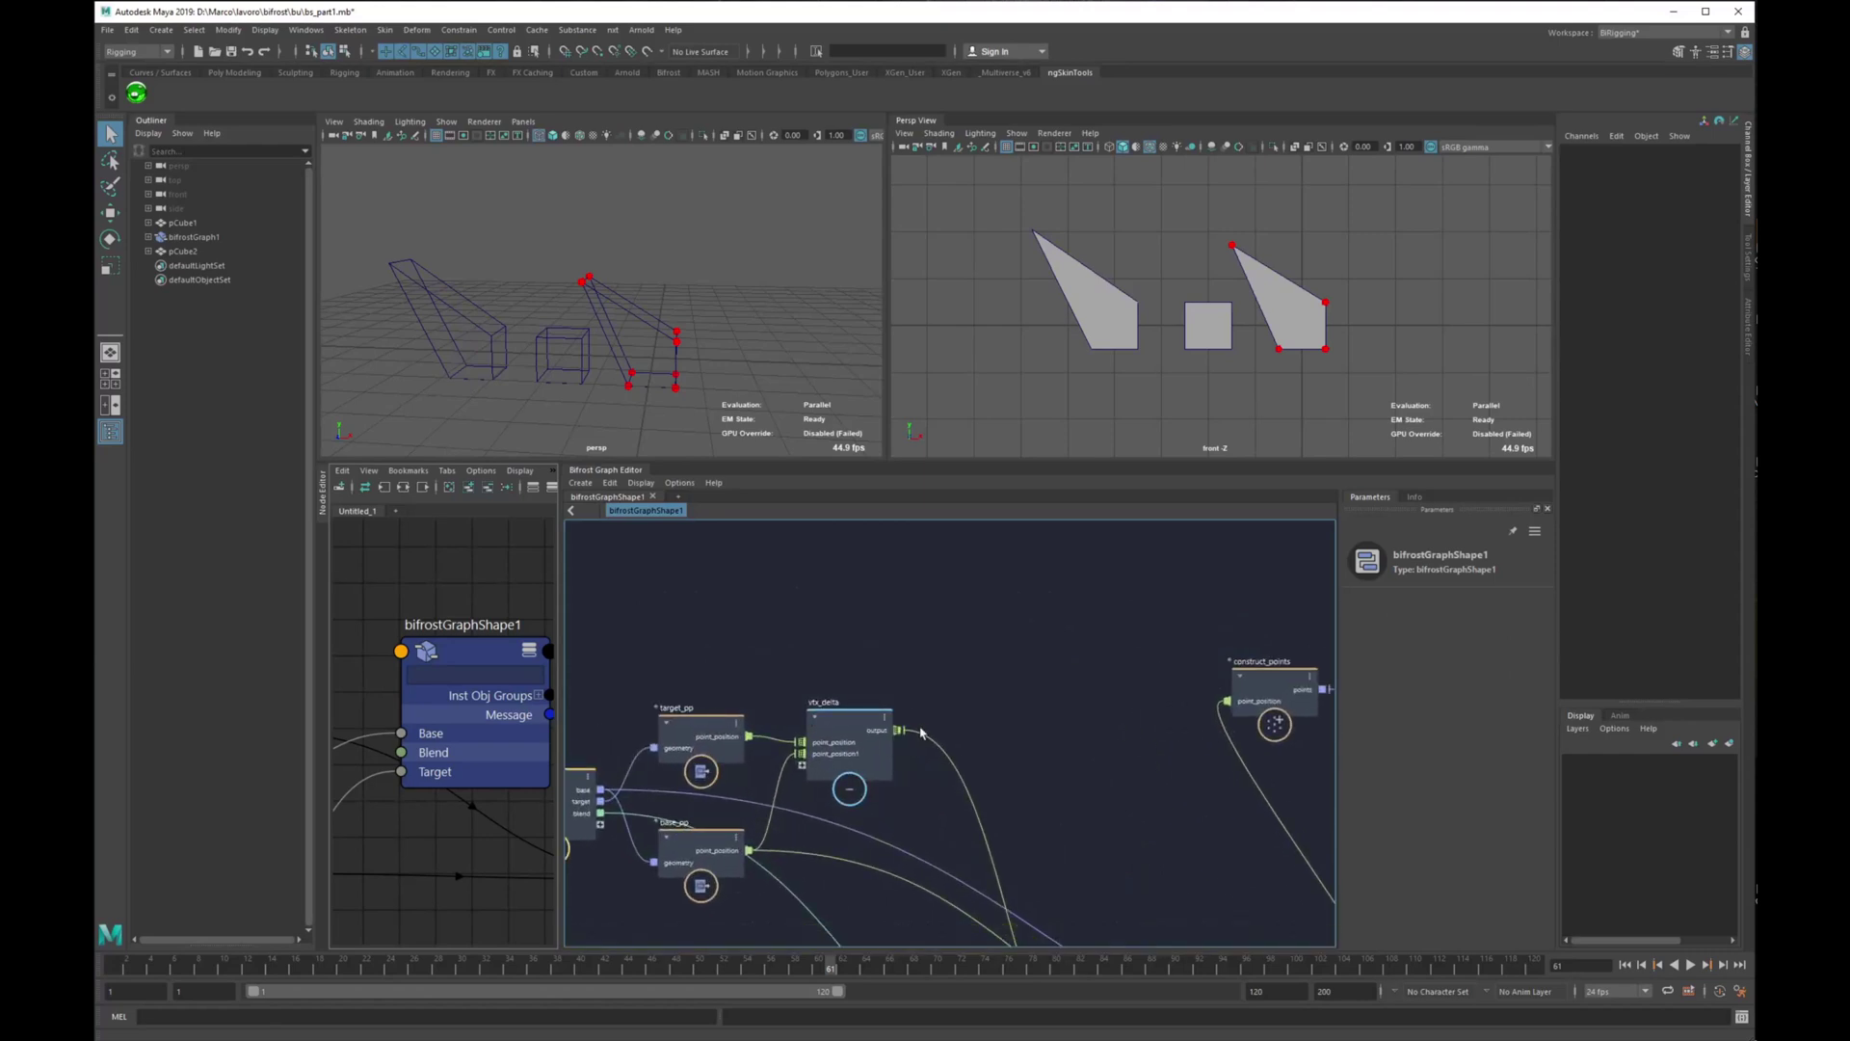
{"action": "middle_click_drag", "start_coordinate": [924, 711], "coordinate": [916, 656]}
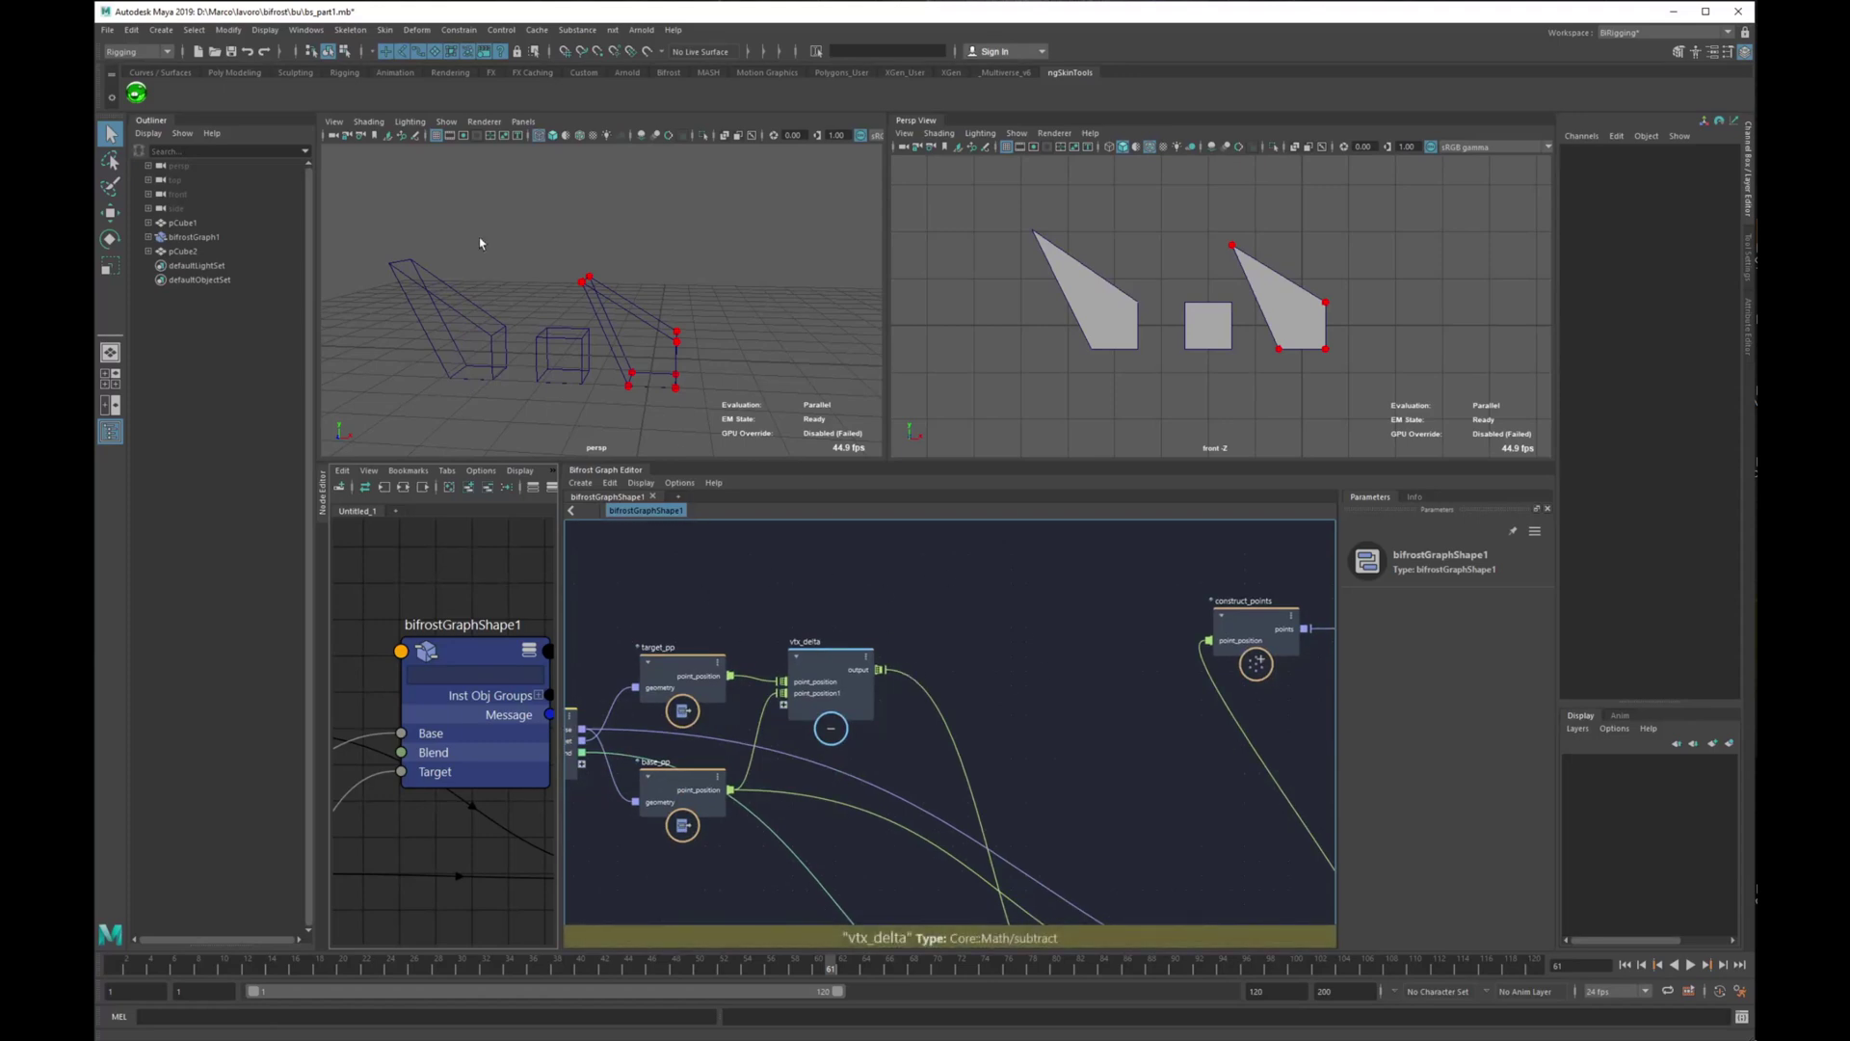
{"action": "left_click_drag", "start_coordinate": [535, 355], "coordinate": [491, 330], "text": "alt"}
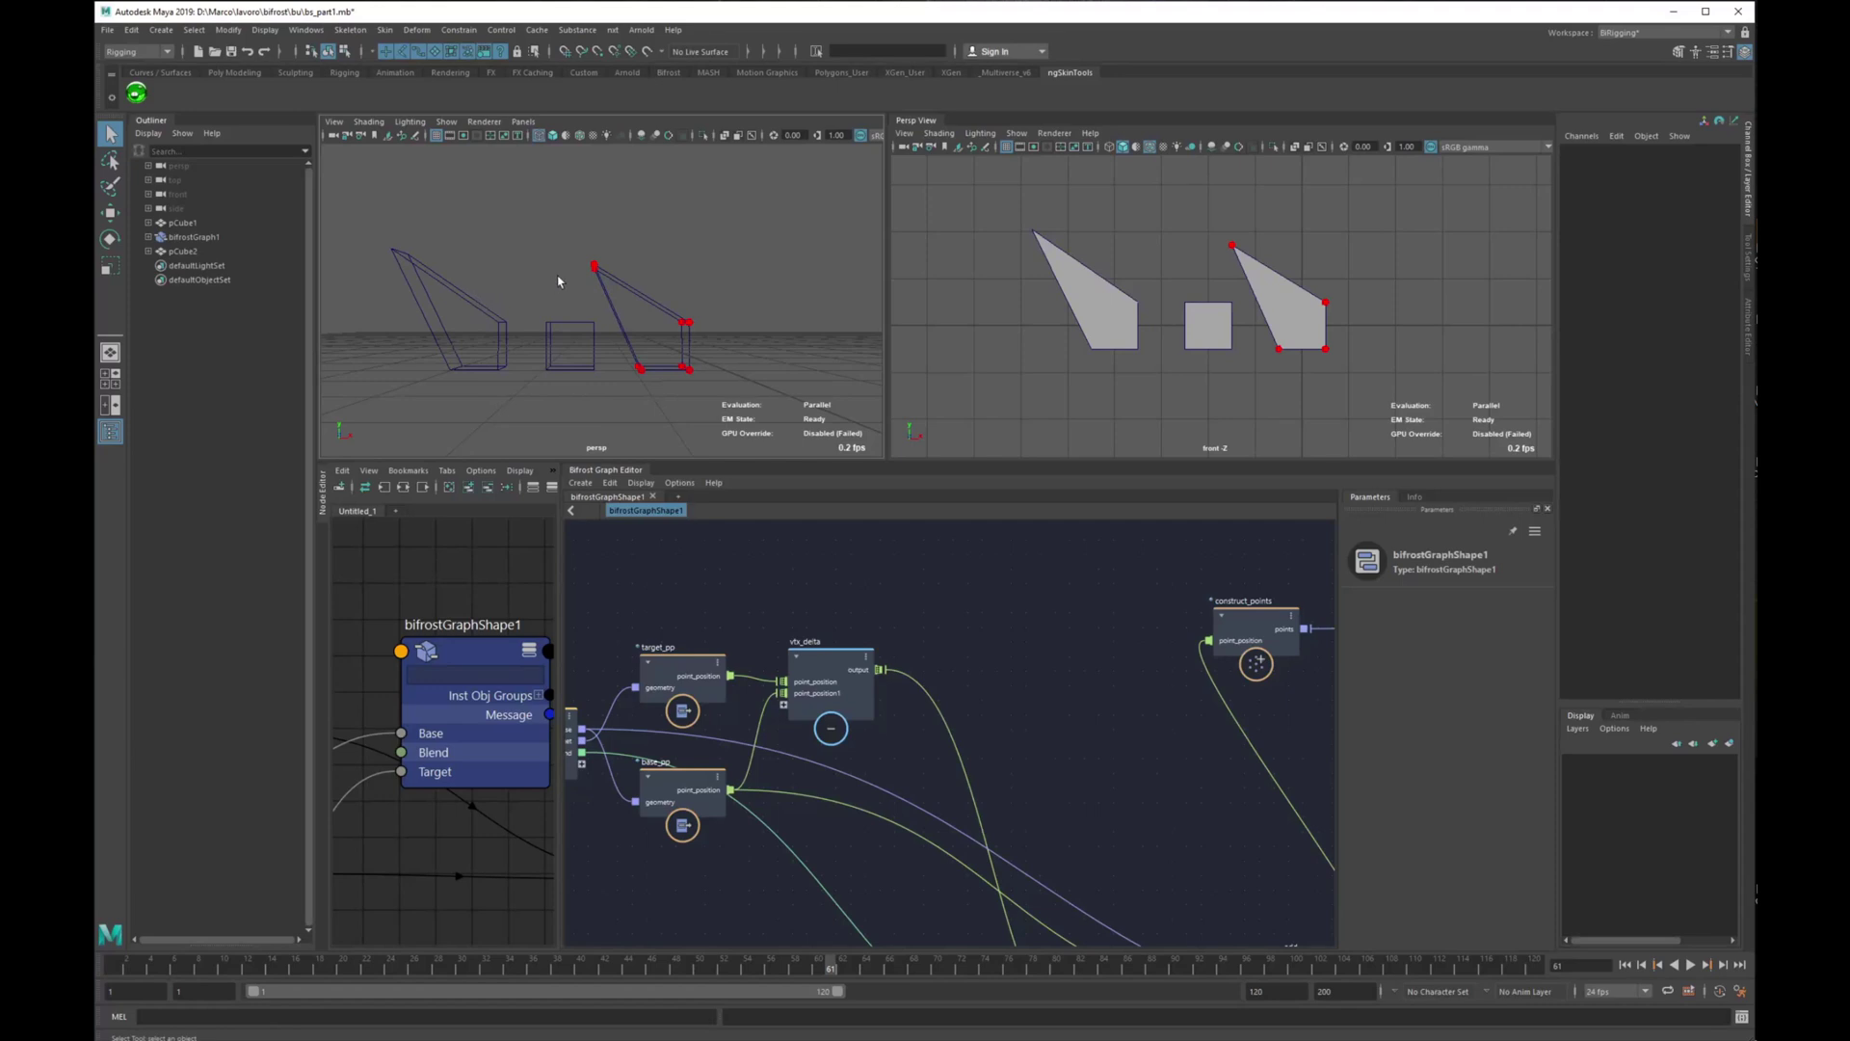
{"action": "left_click_drag", "start_coordinate": [471, 271], "coordinate": [431, 371]}
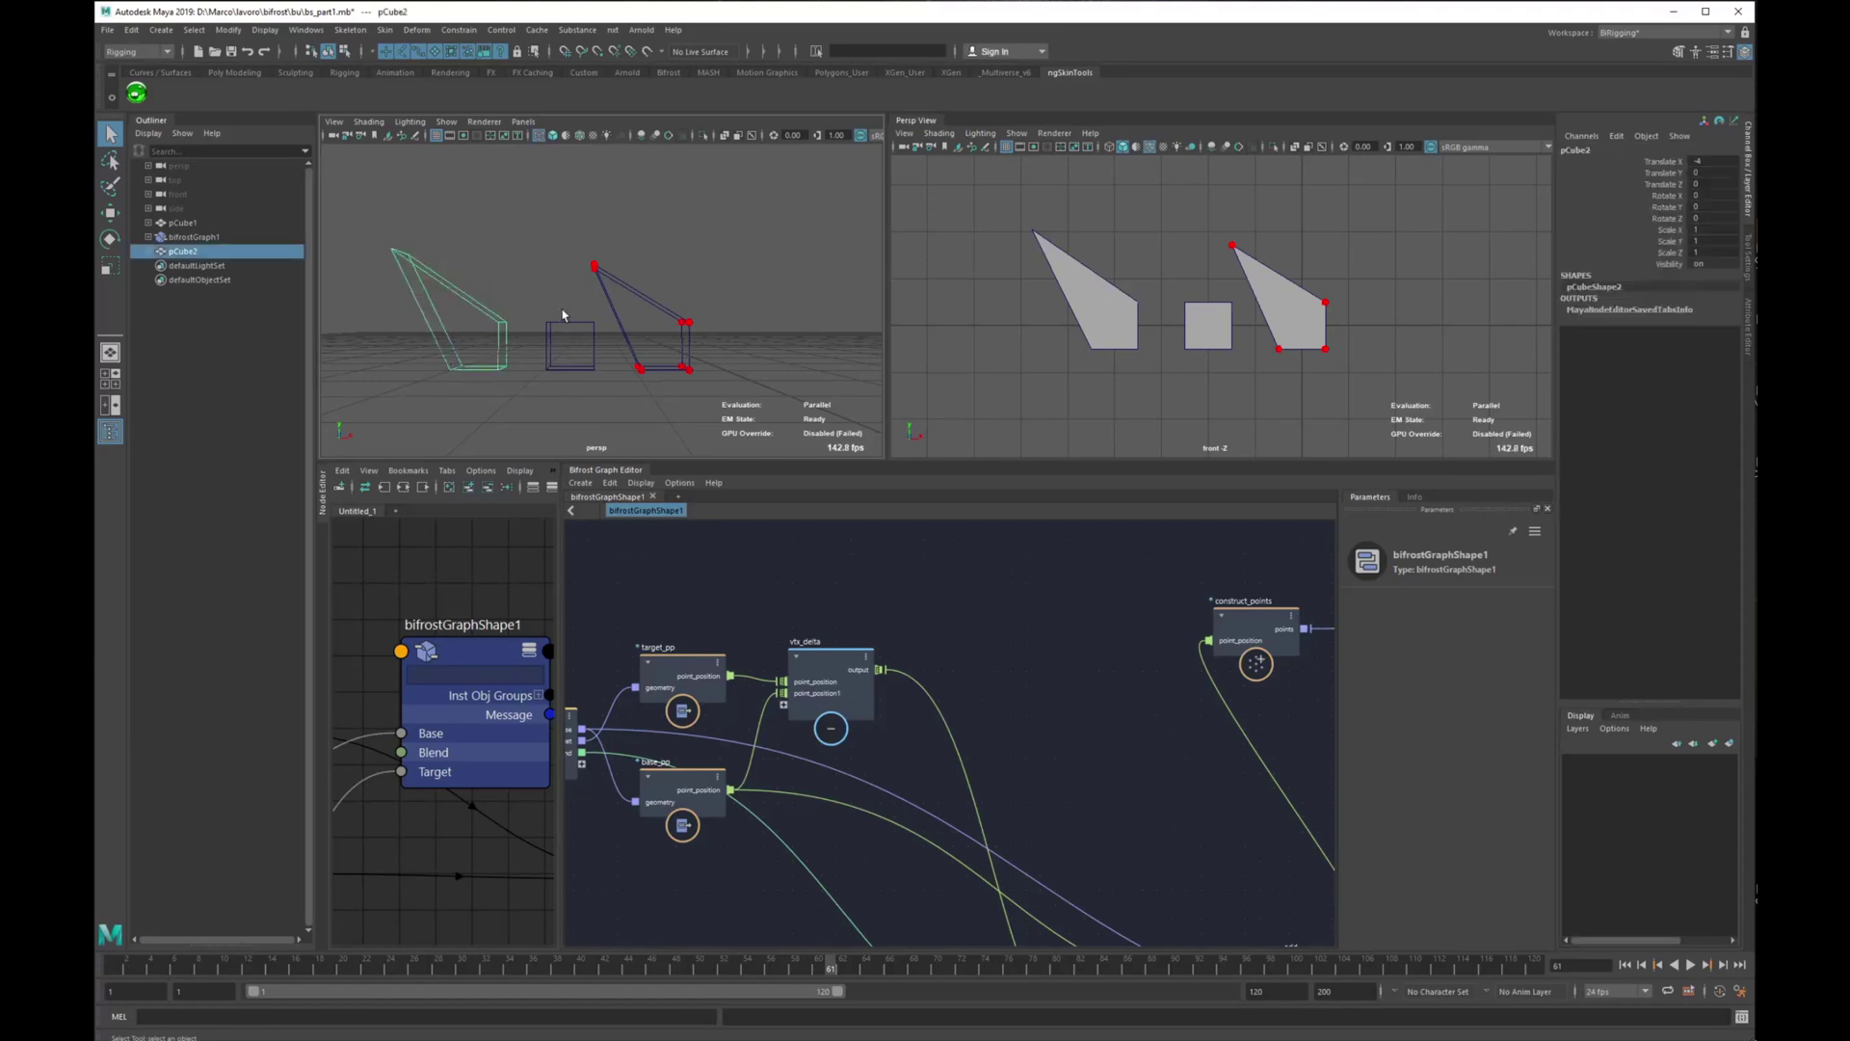
{"action": "left_click_drag", "start_coordinate": [590, 306], "coordinate": [574, 380], "text": "shift"}
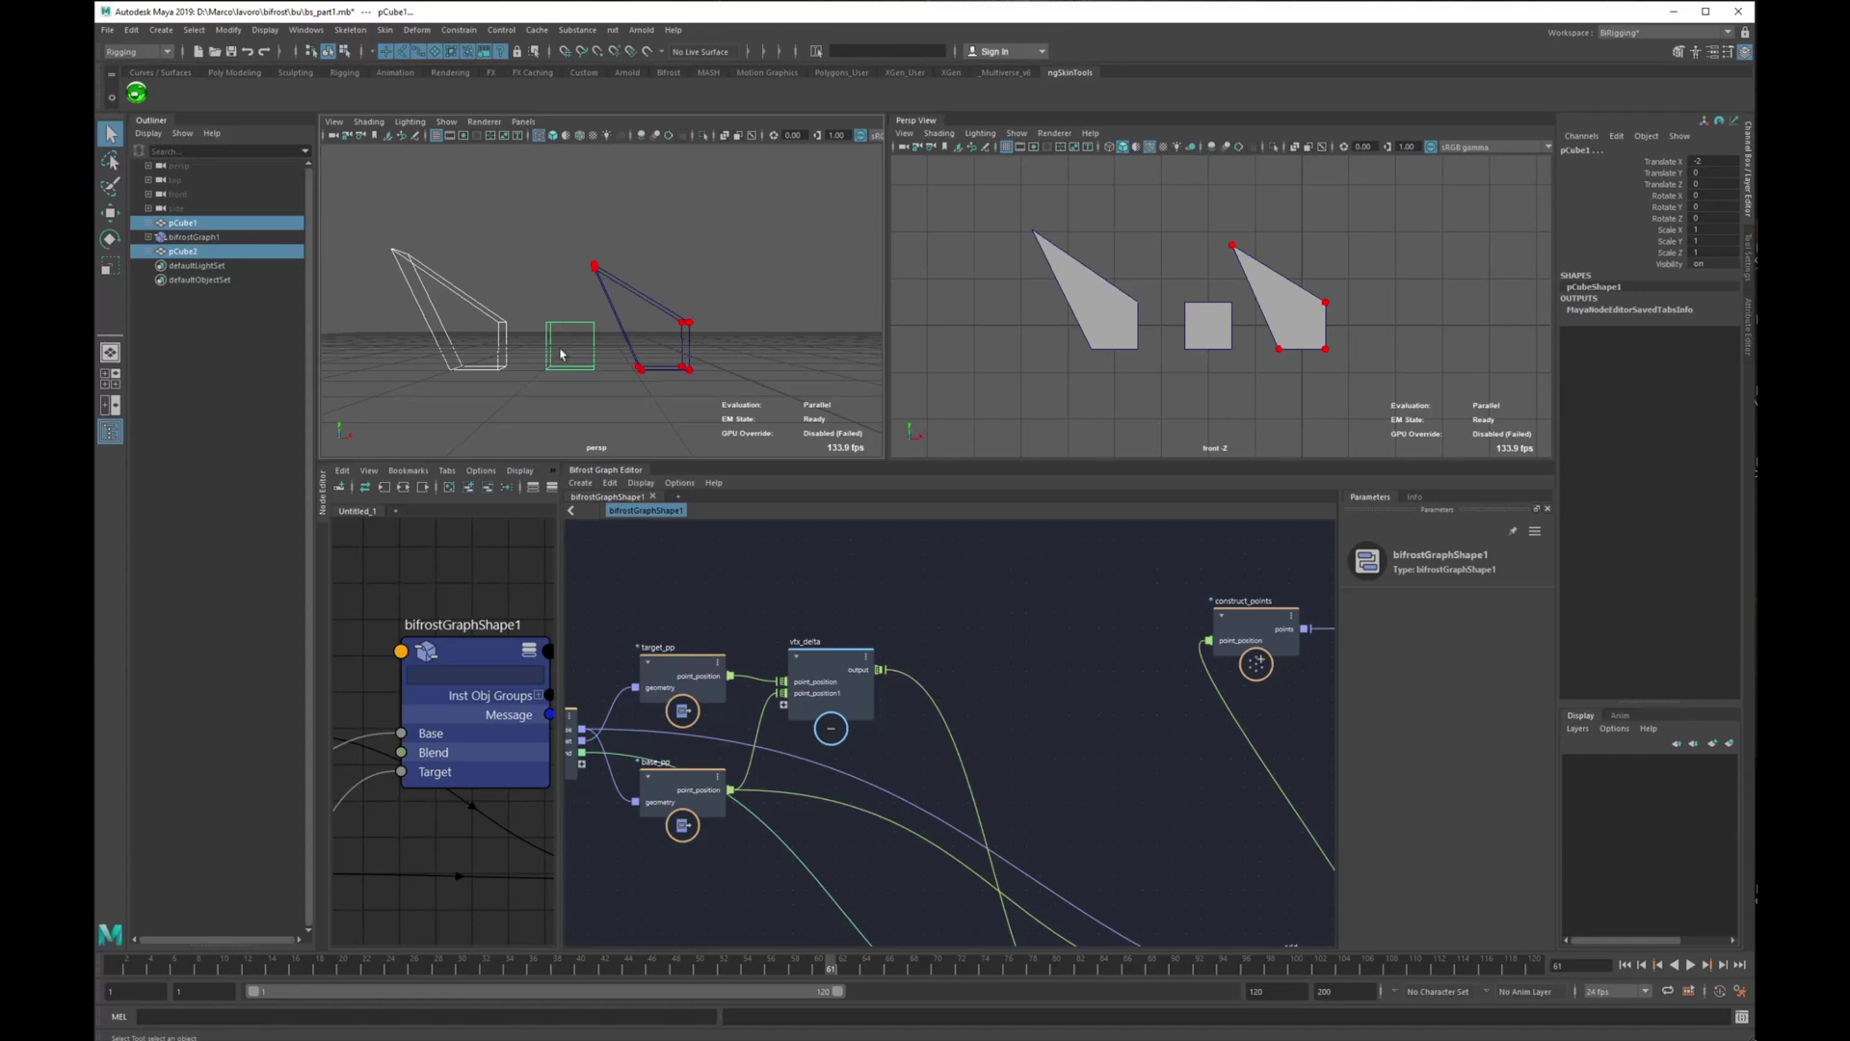
{"action": "key", "text": "Tab"}
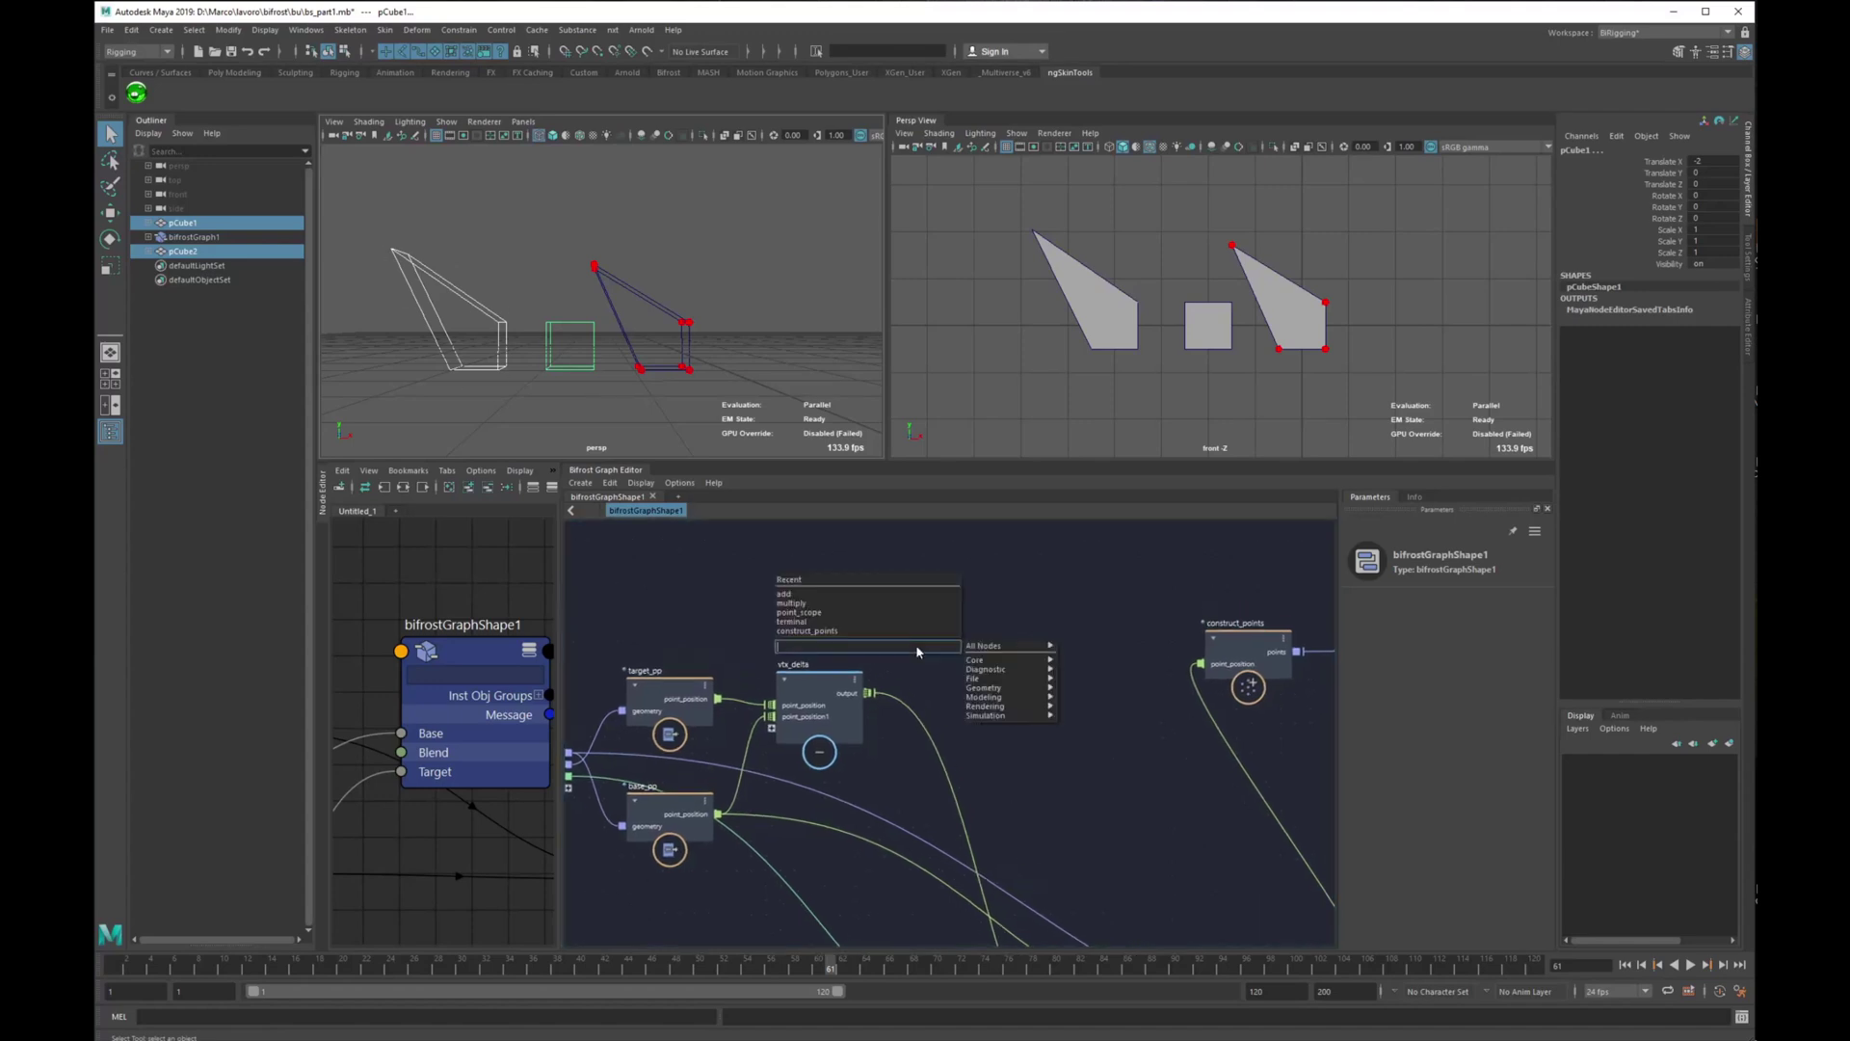
{"action": "type", "text": "eq"}
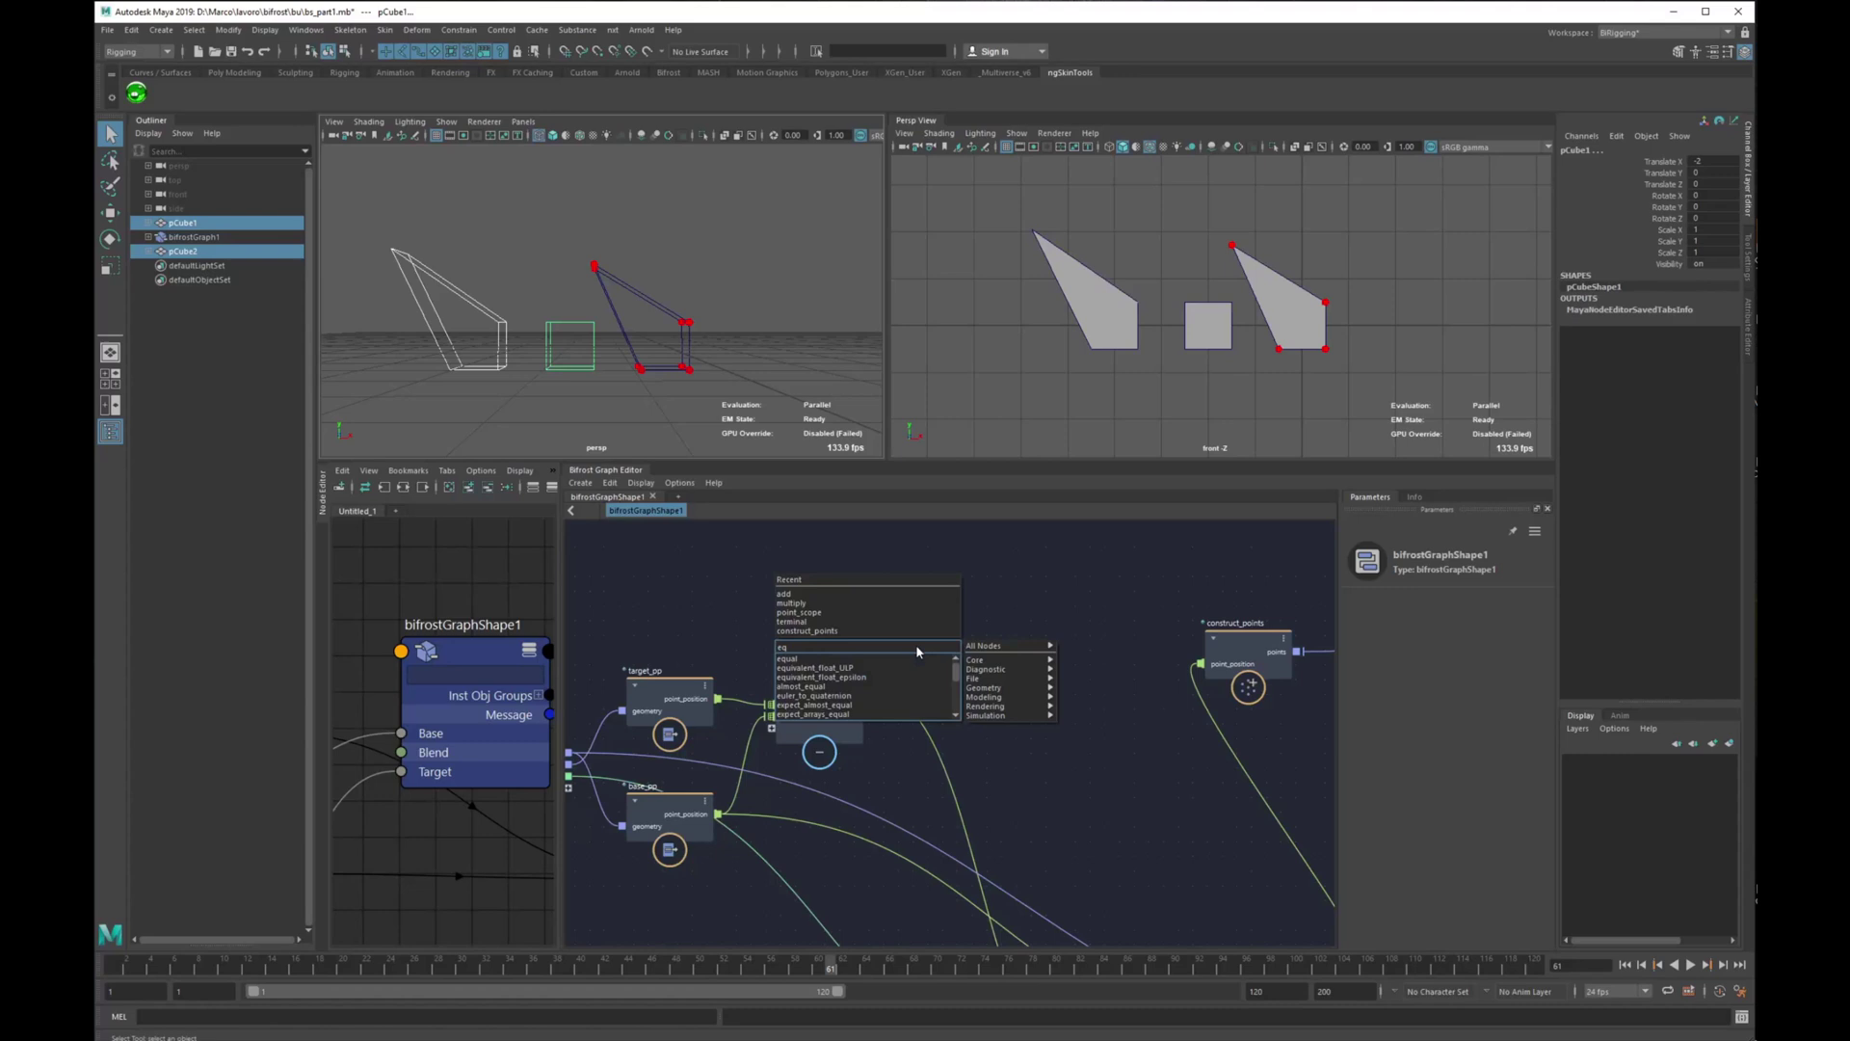
{"action": "key", "text": "Down"}
{"action": "key", "text": "Return"}
{"action": "middle_click_drag", "start_coordinate": [917, 670], "coordinate": [958, 668], "text": "alt"}
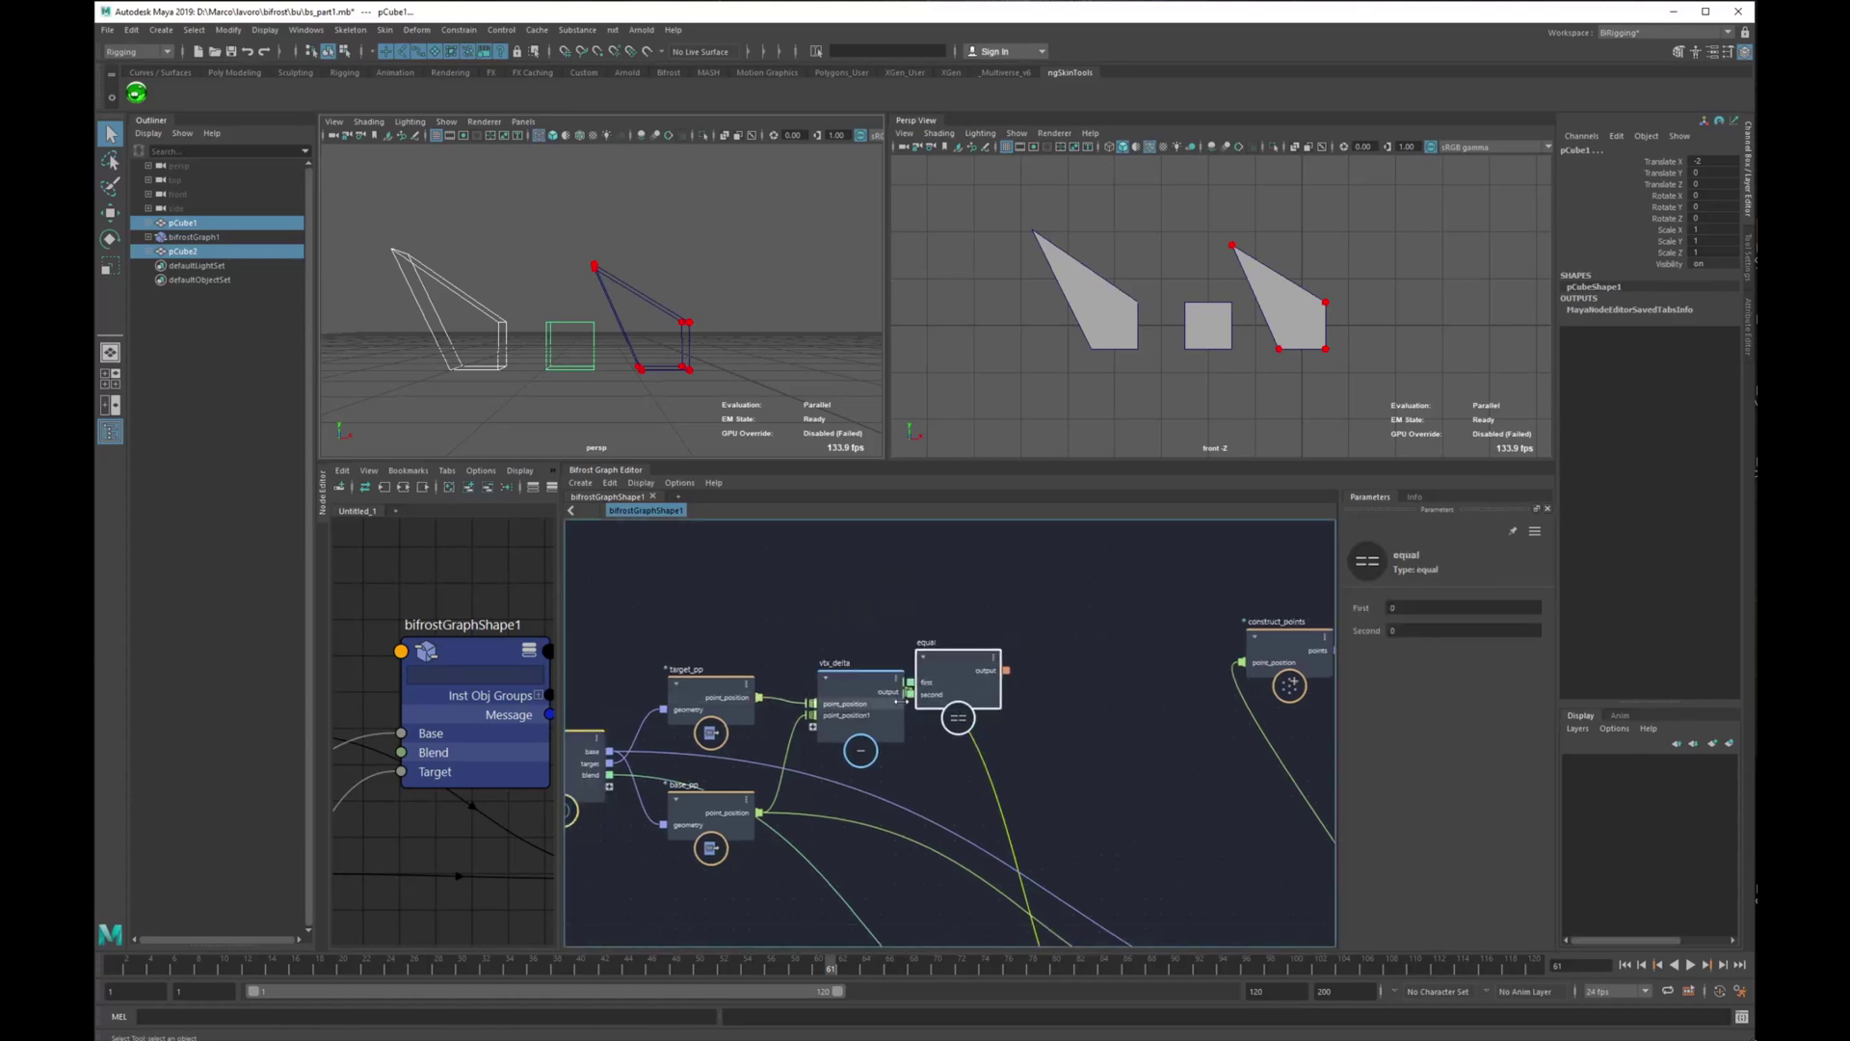
{"action": "left_click_drag", "start_coordinate": [944, 672], "coordinate": [989, 636]}
{"action": "middle_click_drag", "start_coordinate": [888, 737], "coordinate": [853, 753], "text": "alt"}
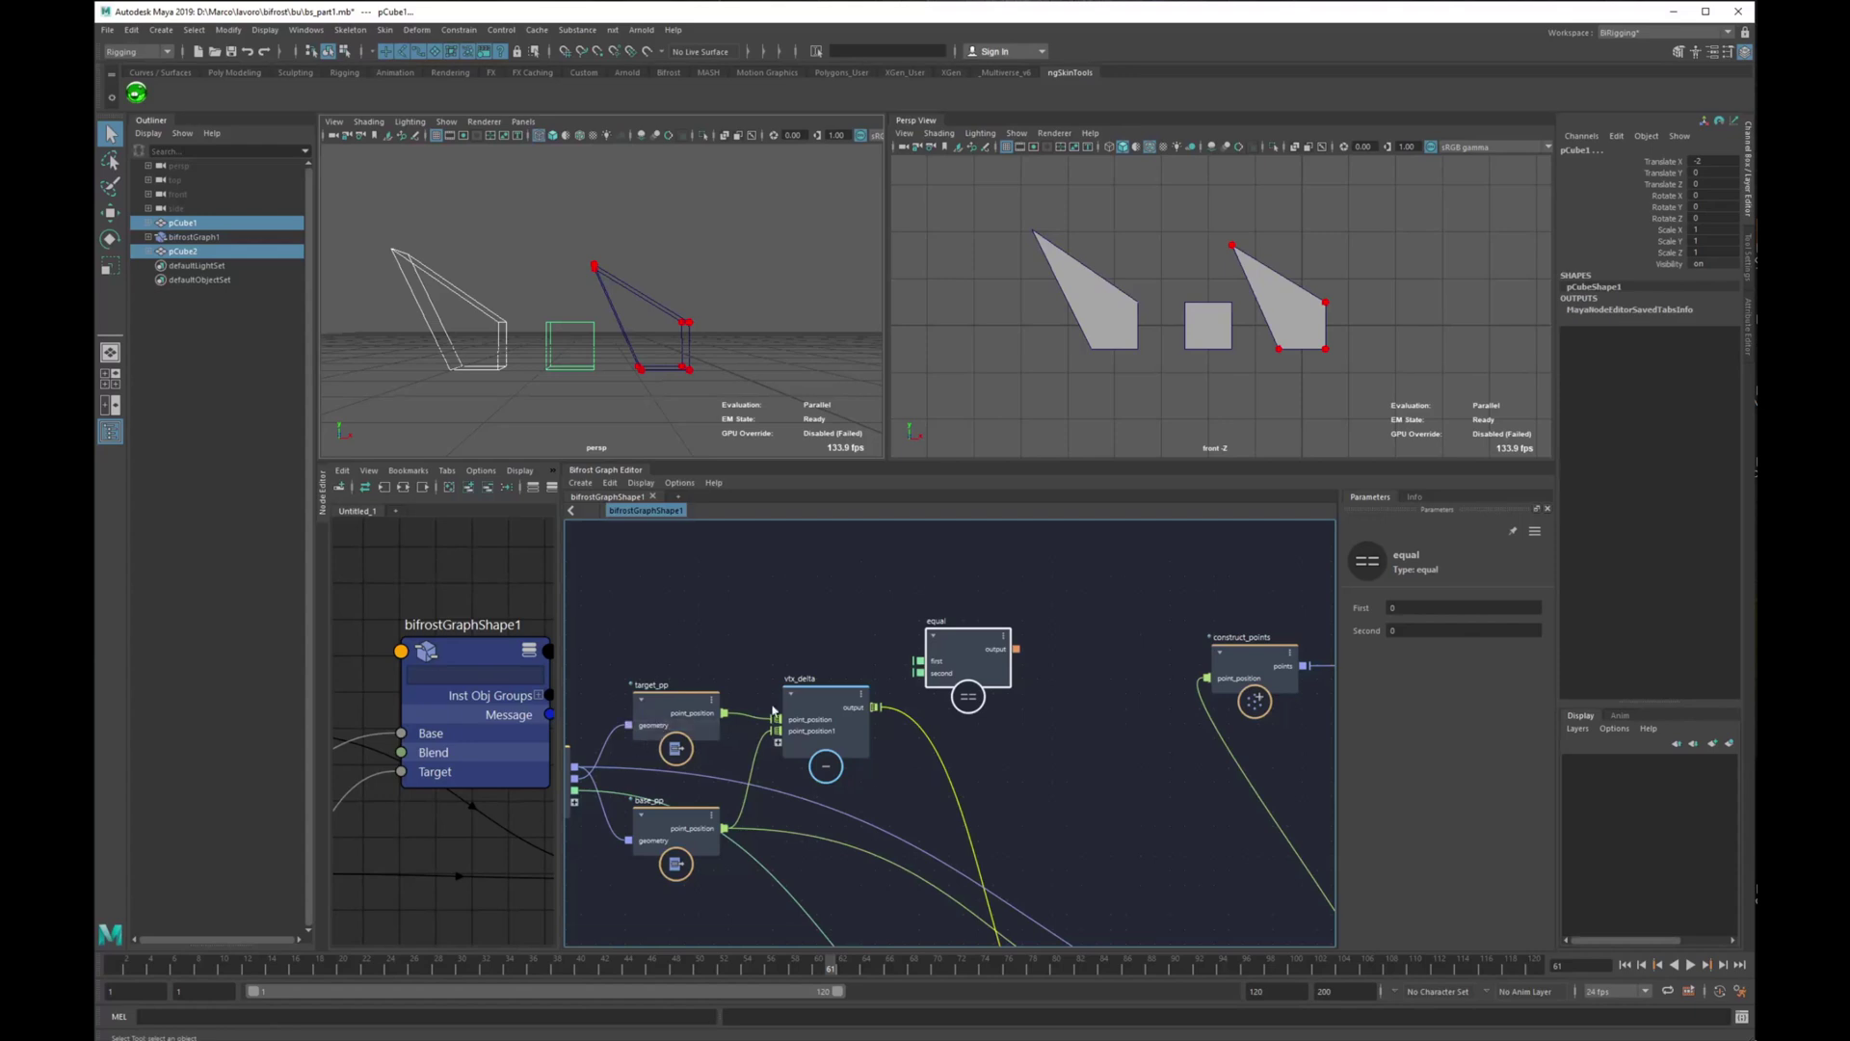
{"action": "middle_click_drag", "start_coordinate": [1089, 704], "coordinate": [1054, 727], "text": "alt"}
{"action": "left_click", "coordinate": [1054, 727]}
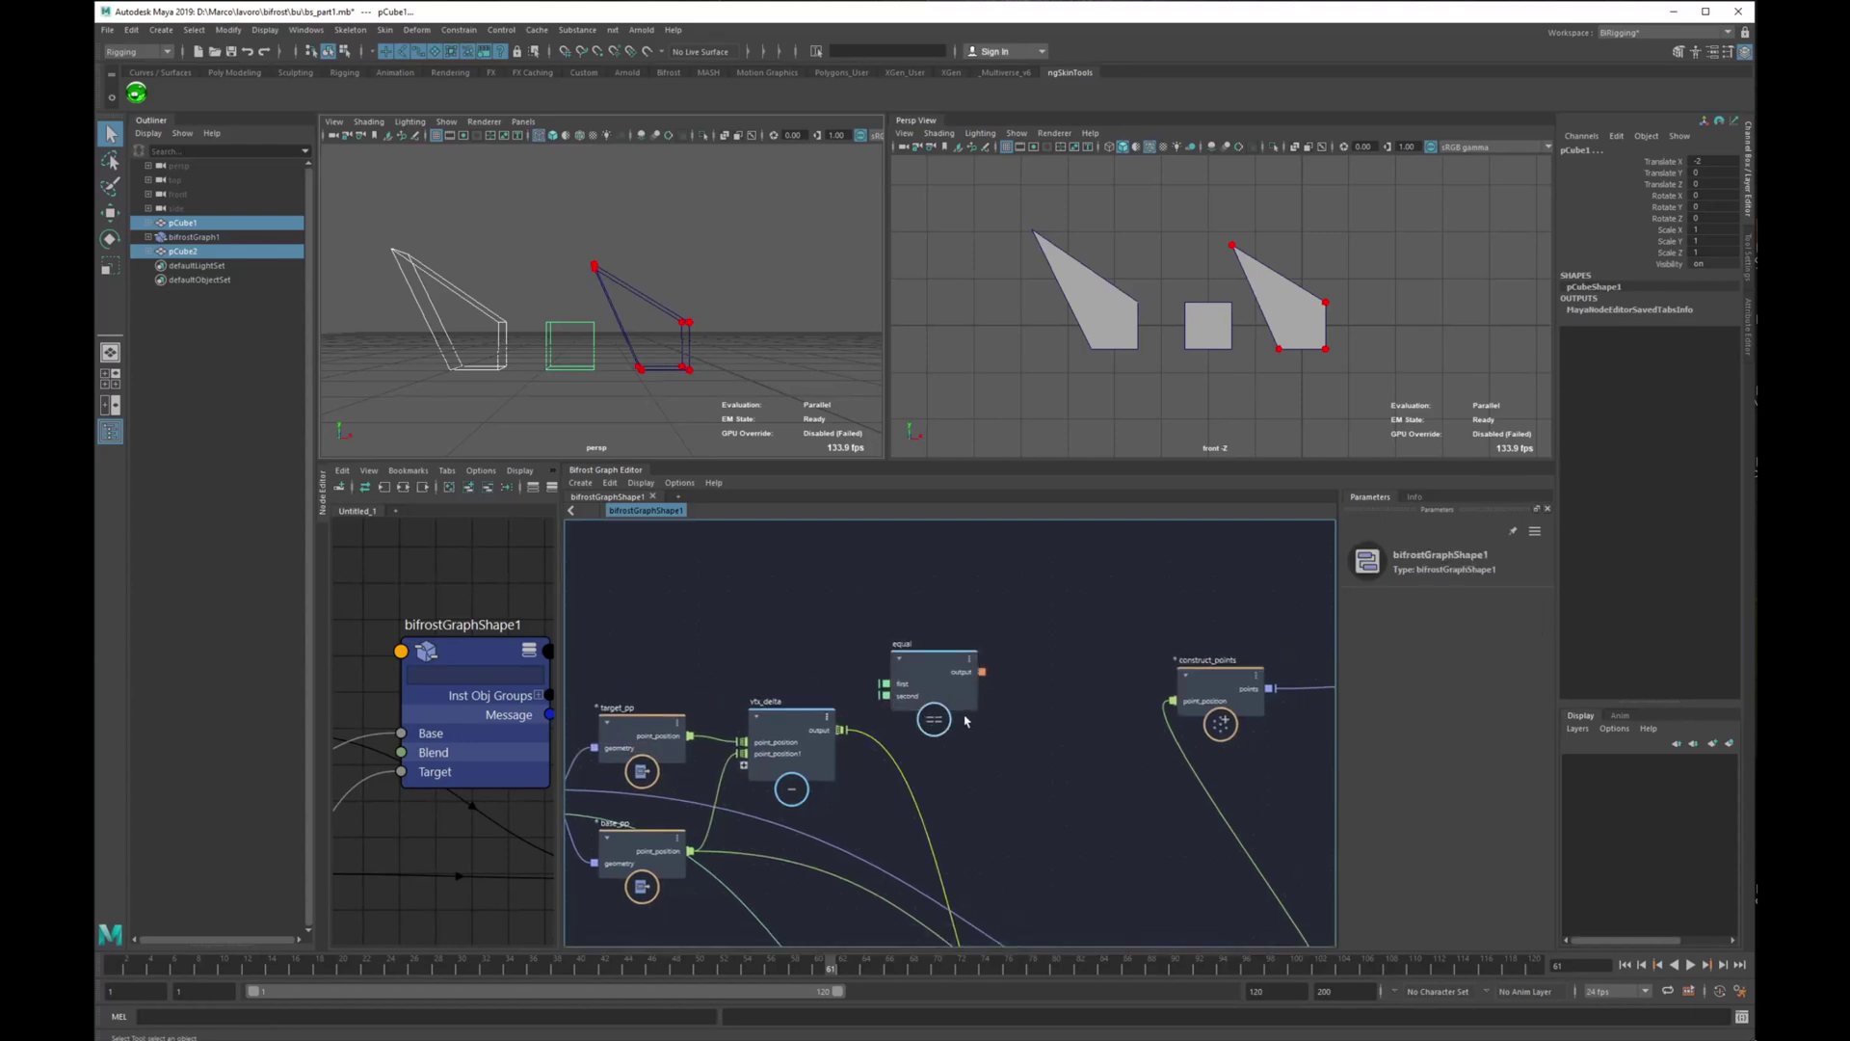
{"action": "left_click", "coordinate": [960, 705]}
{"action": "key", "text": "Delete"}
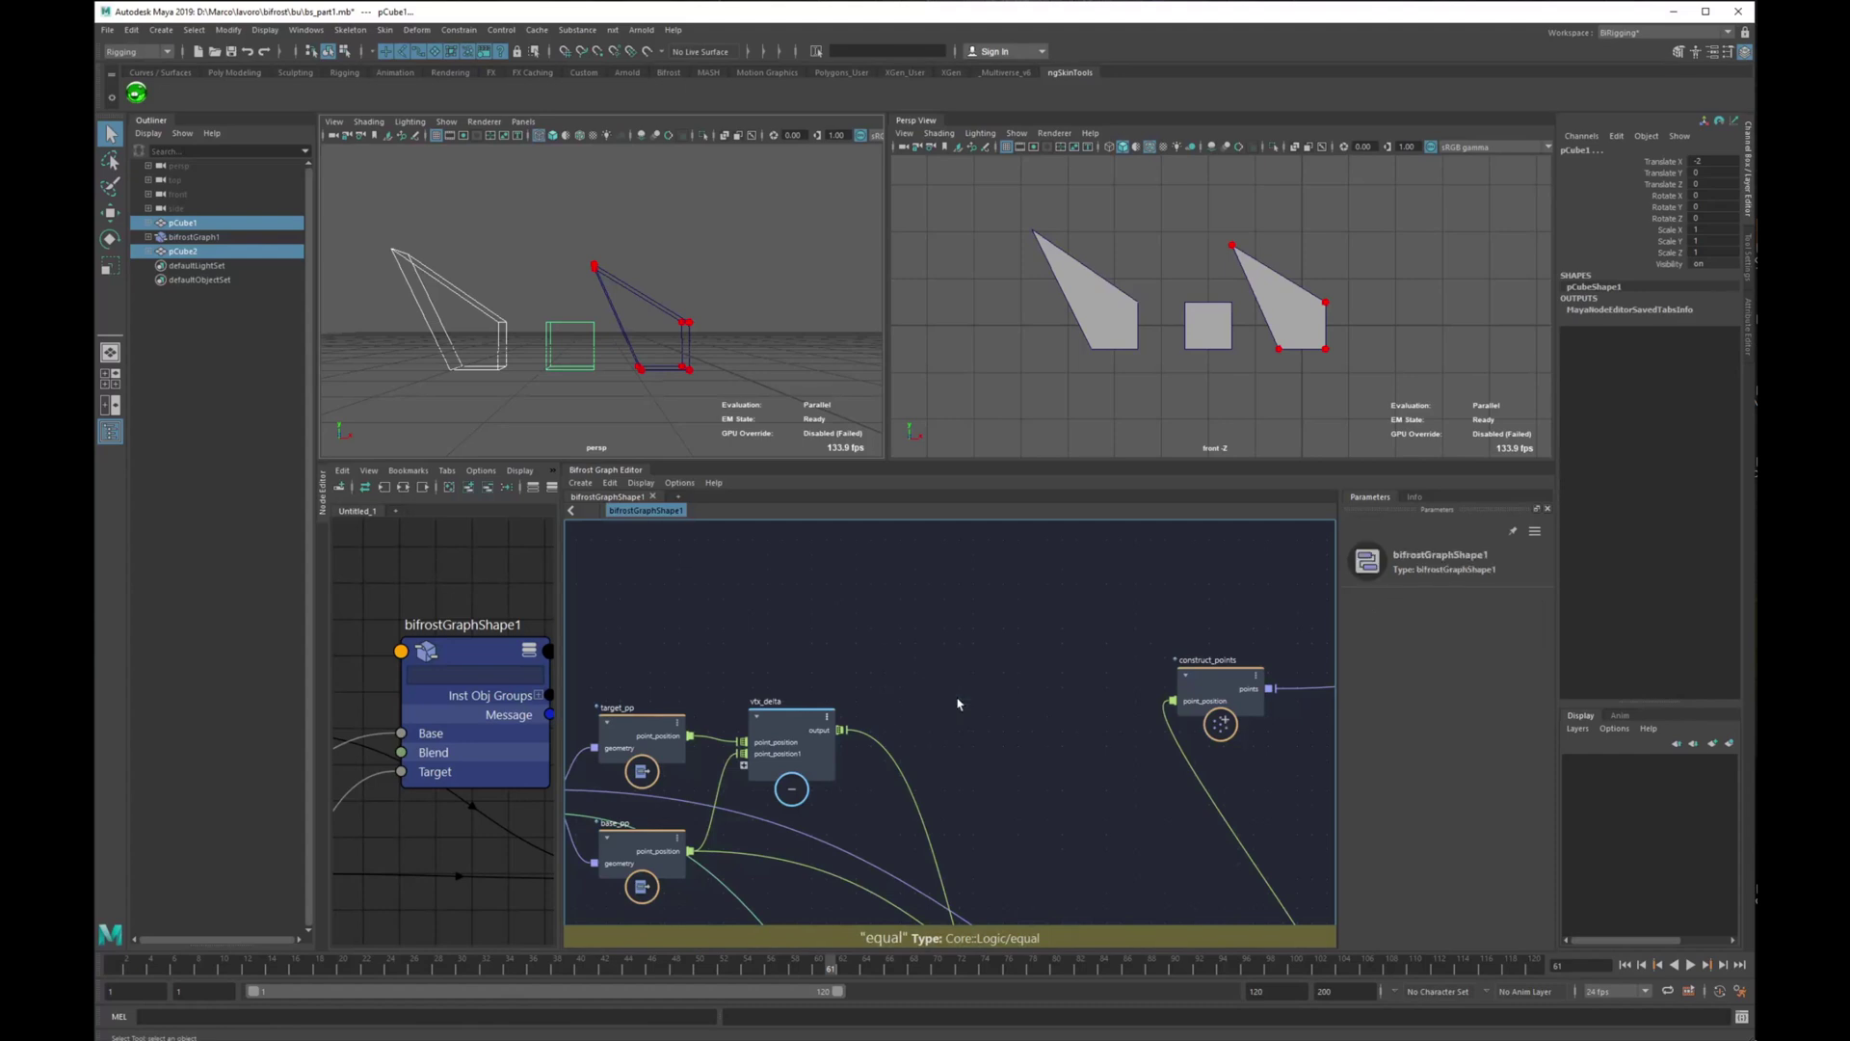
Reposition the vtx_delta node to leave free space between it and construct_points.
{"action": "middle_click_drag", "start_coordinate": [958, 703], "coordinate": [869, 715]}
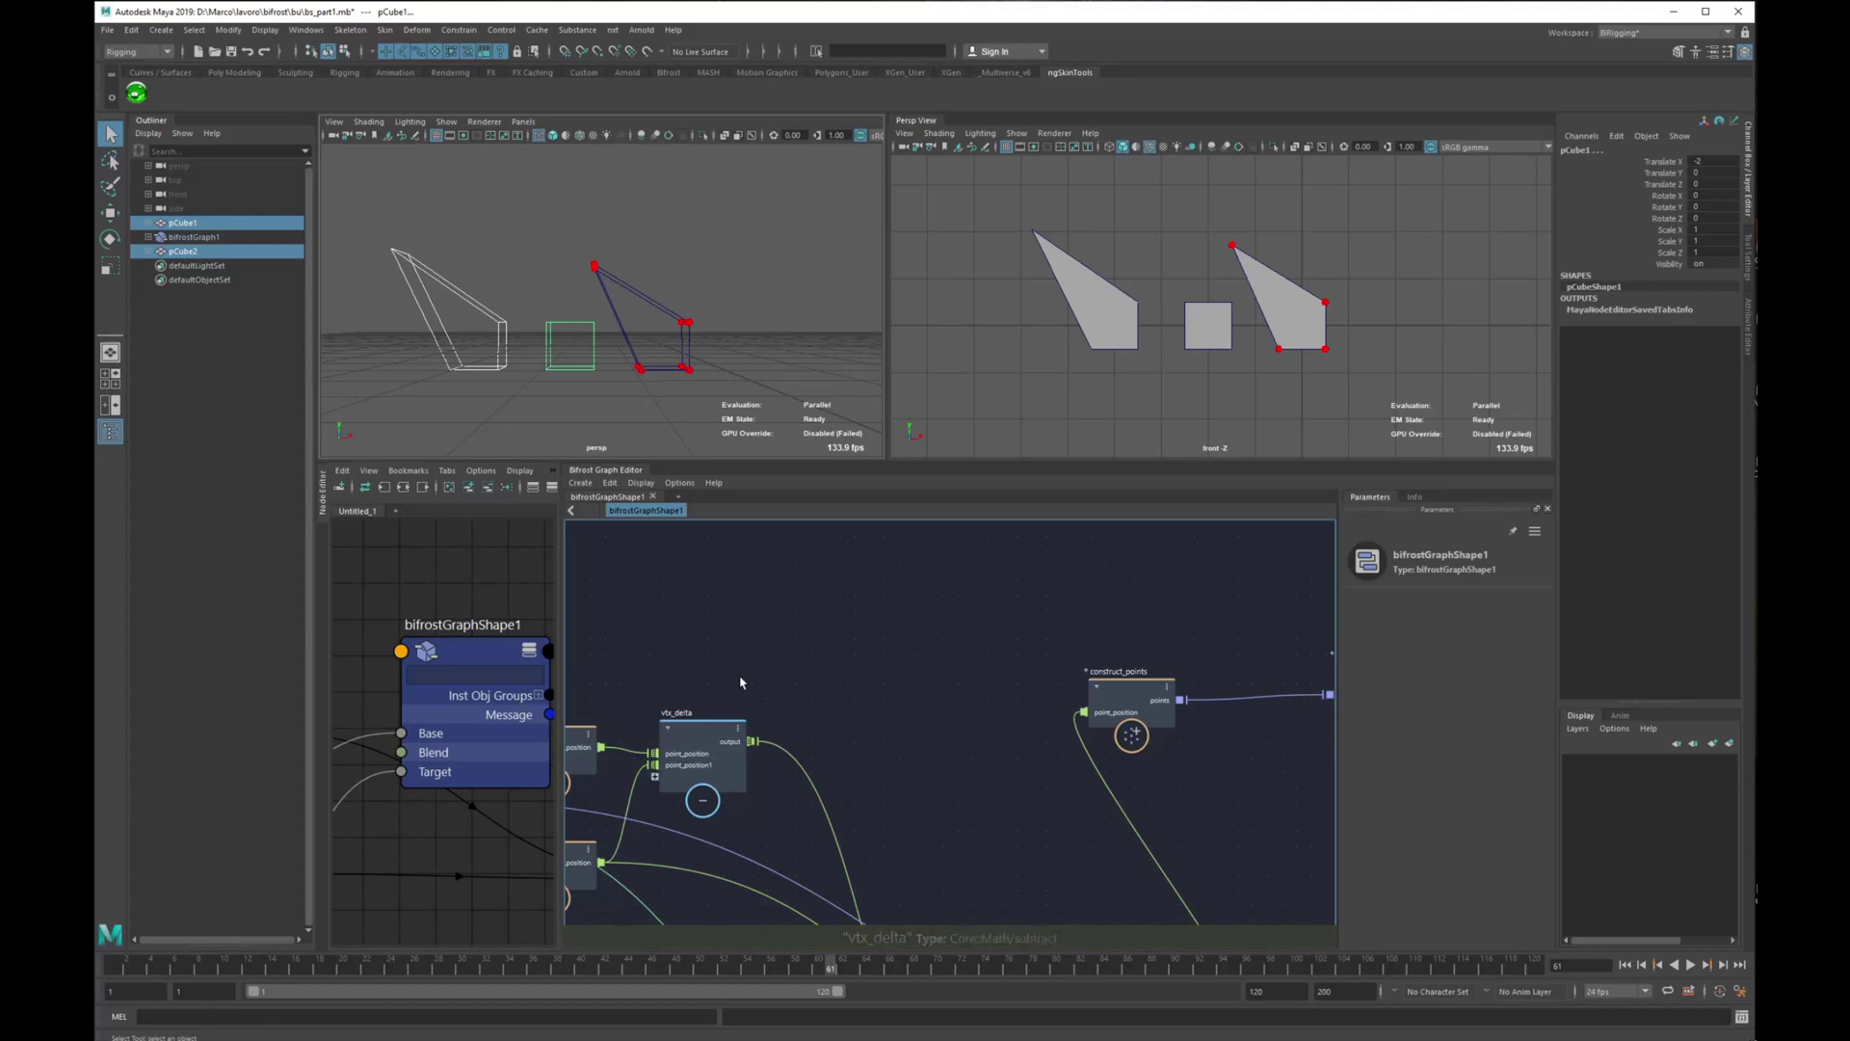
{"action": "left_click_drag", "start_coordinate": [706, 755], "coordinate": [727, 717]}
{"action": "right_click_drag", "start_coordinate": [753, 721], "coordinate": [799, 750], "text": "alt"}
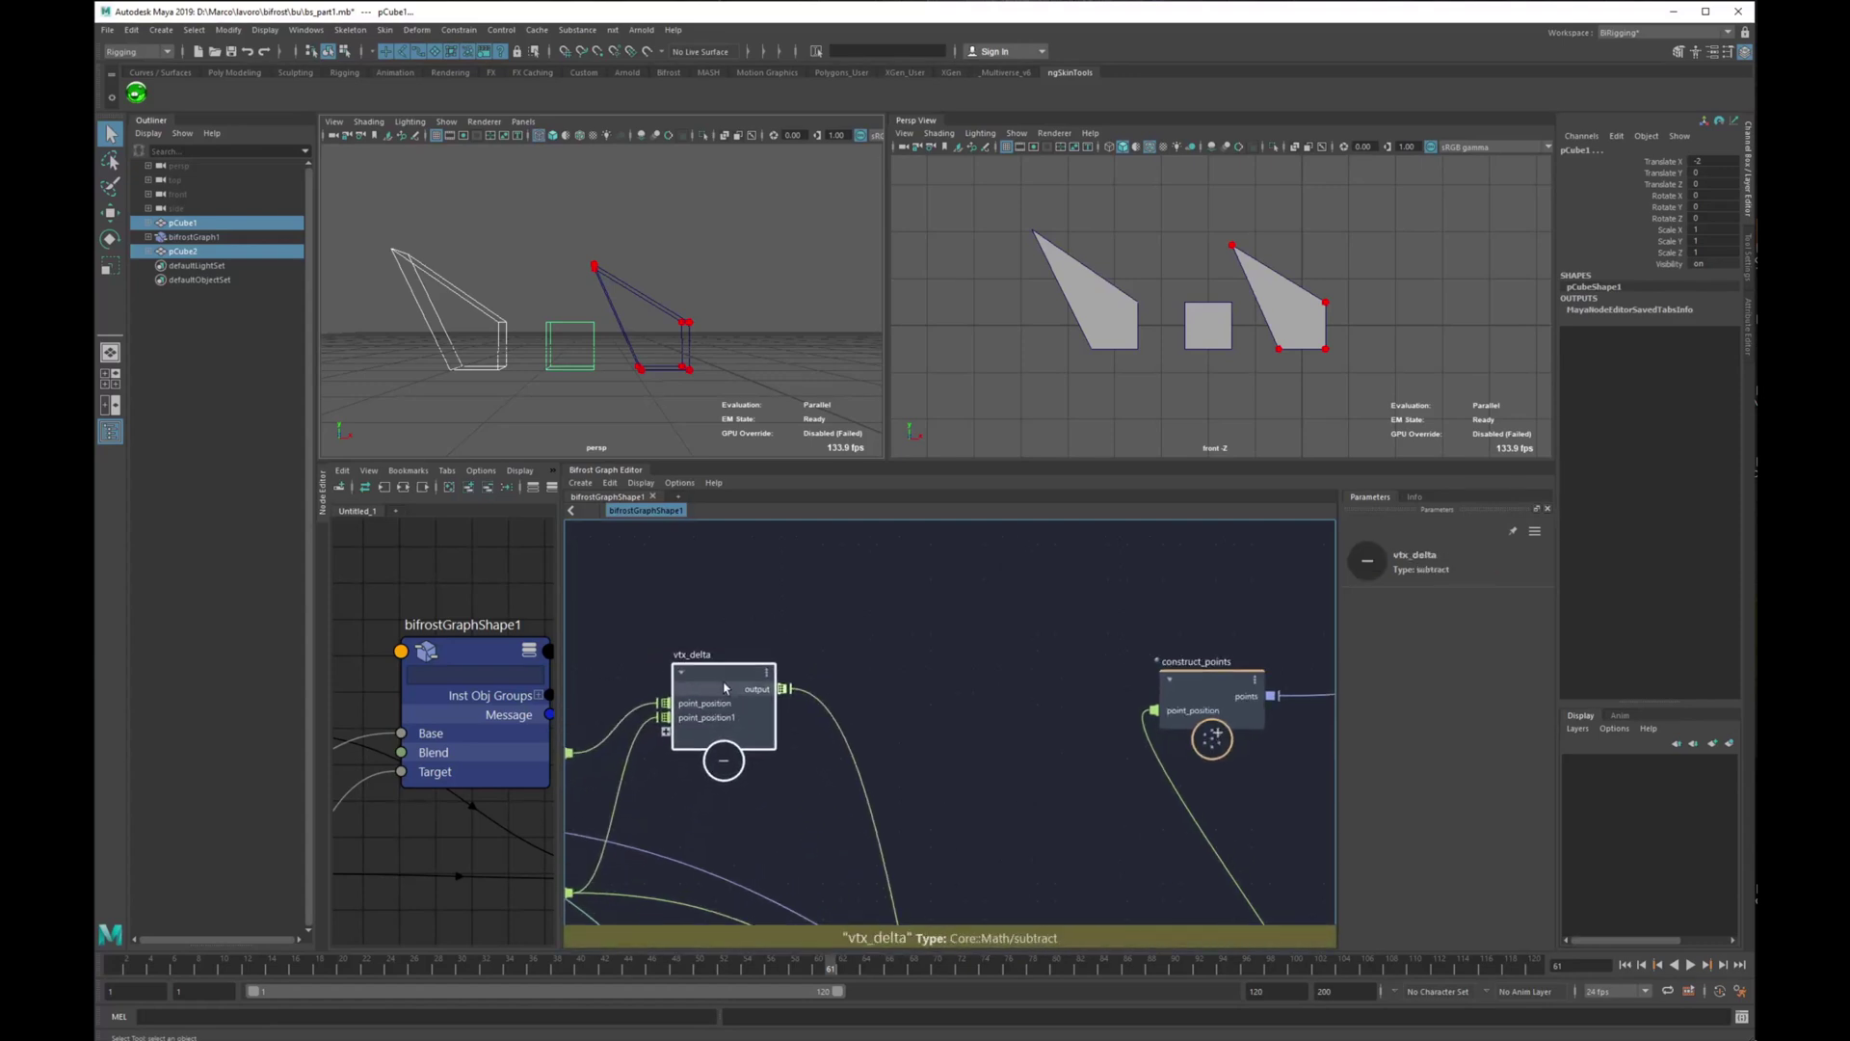
{"action": "left_click_drag", "start_coordinate": [732, 722], "coordinate": [716, 770]}
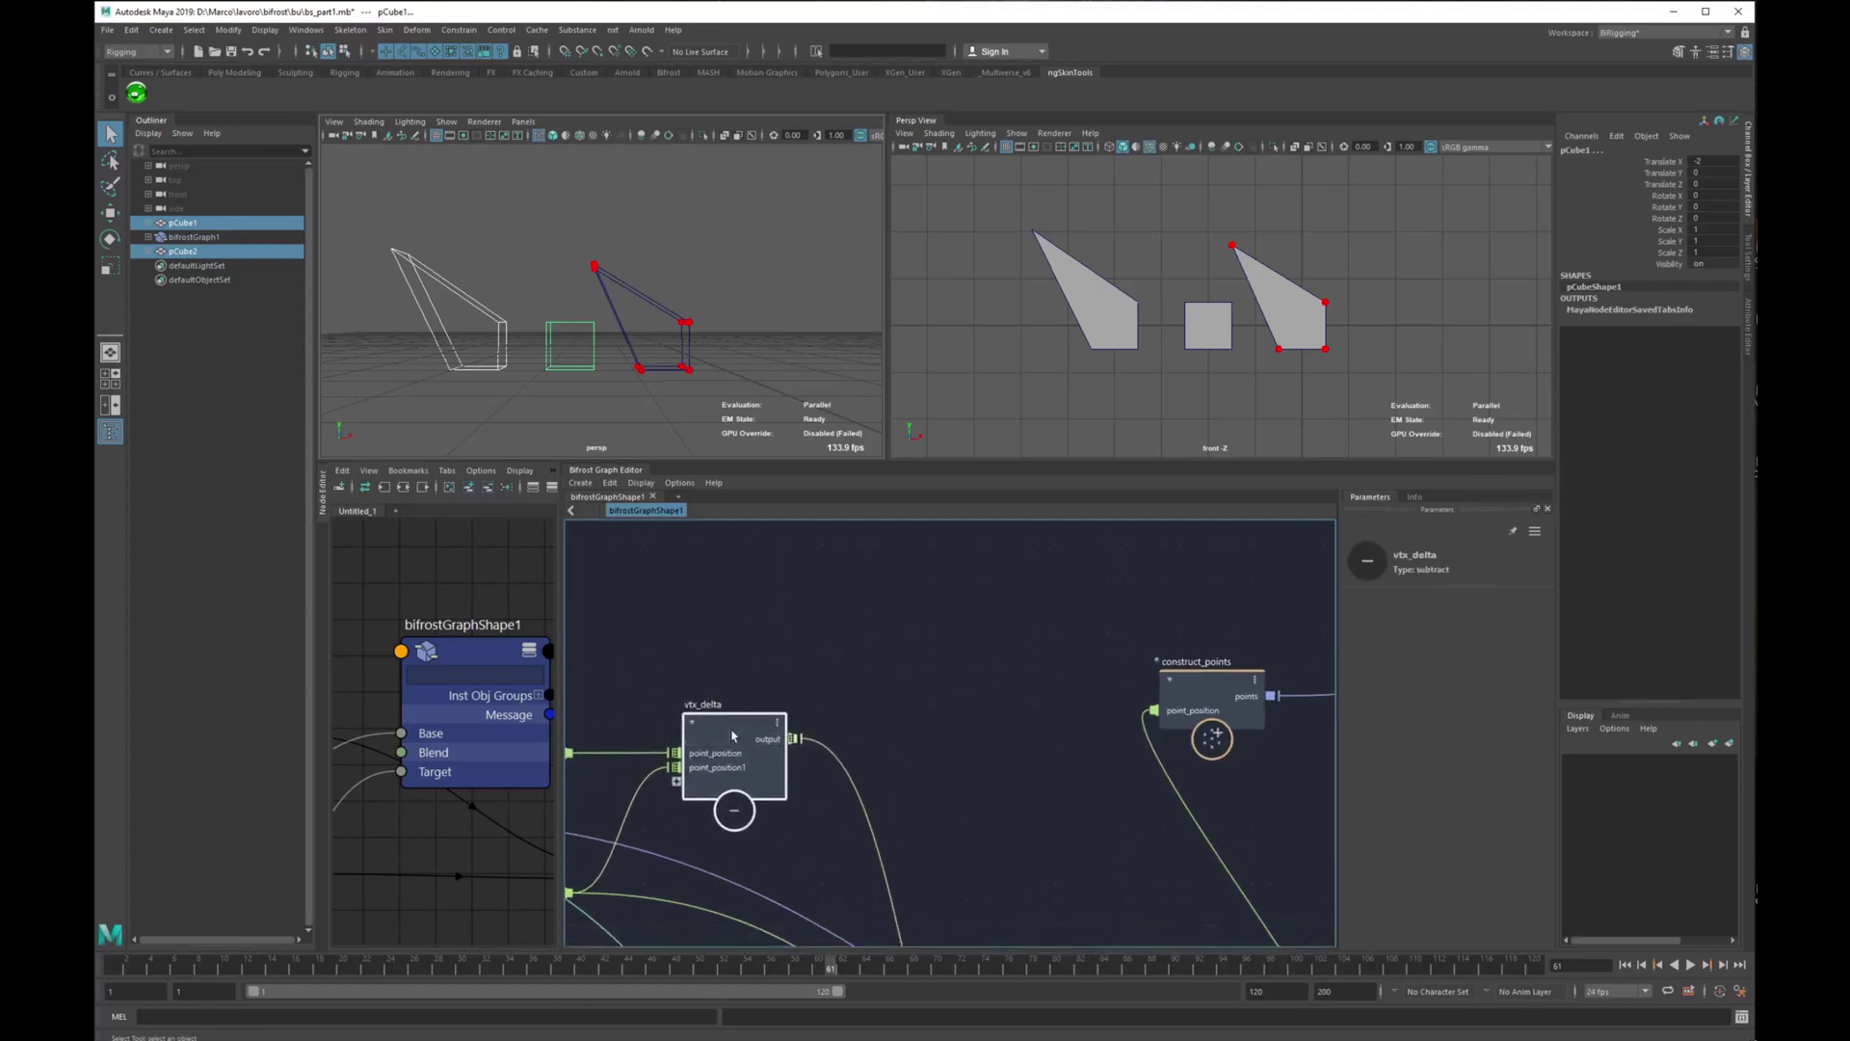
Add a length node above vtx_delta and connect vtx_delta's output to its vector input.
{"action": "left_click", "coordinate": [827, 666]}
{"action": "right_click", "coordinate": [827, 666]}
{"action": "key", "text": "Escape"}
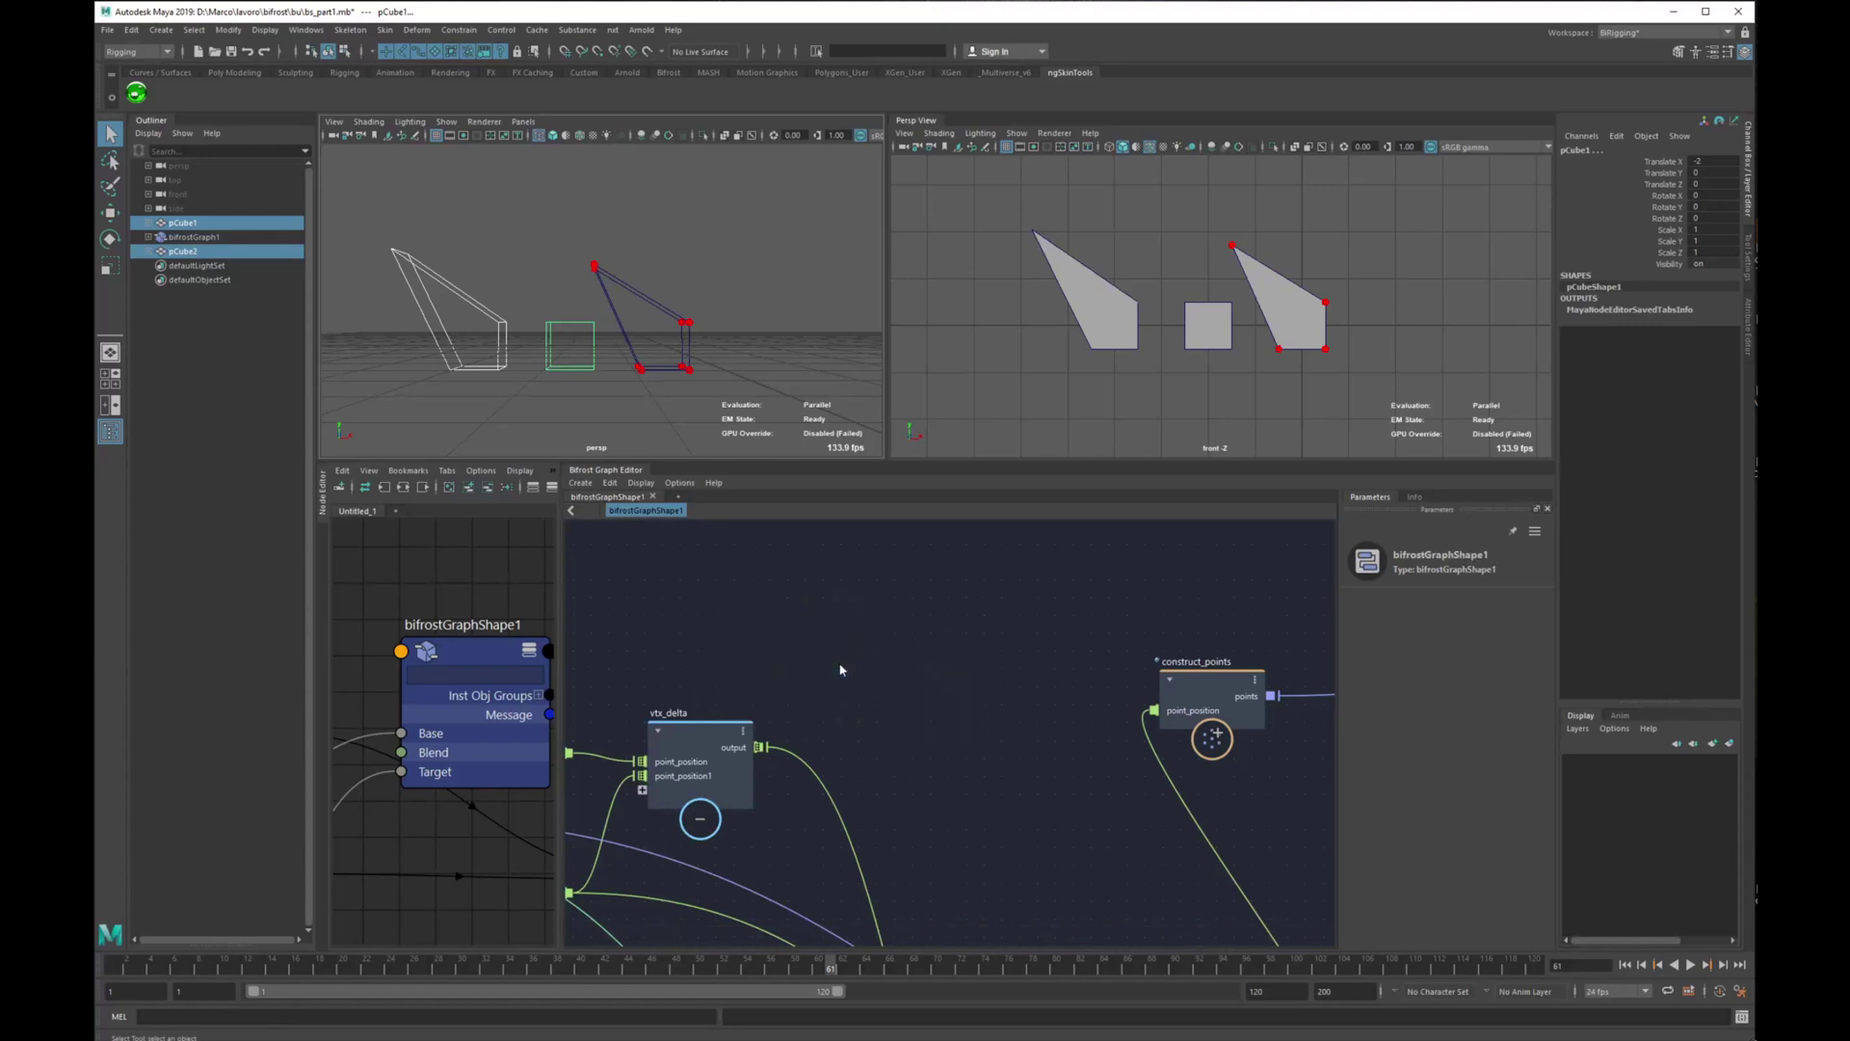
{"action": "key", "text": "ctrl+v"}
{"action": "left_click_drag", "start_coordinate": [840, 674], "coordinate": [855, 602]}
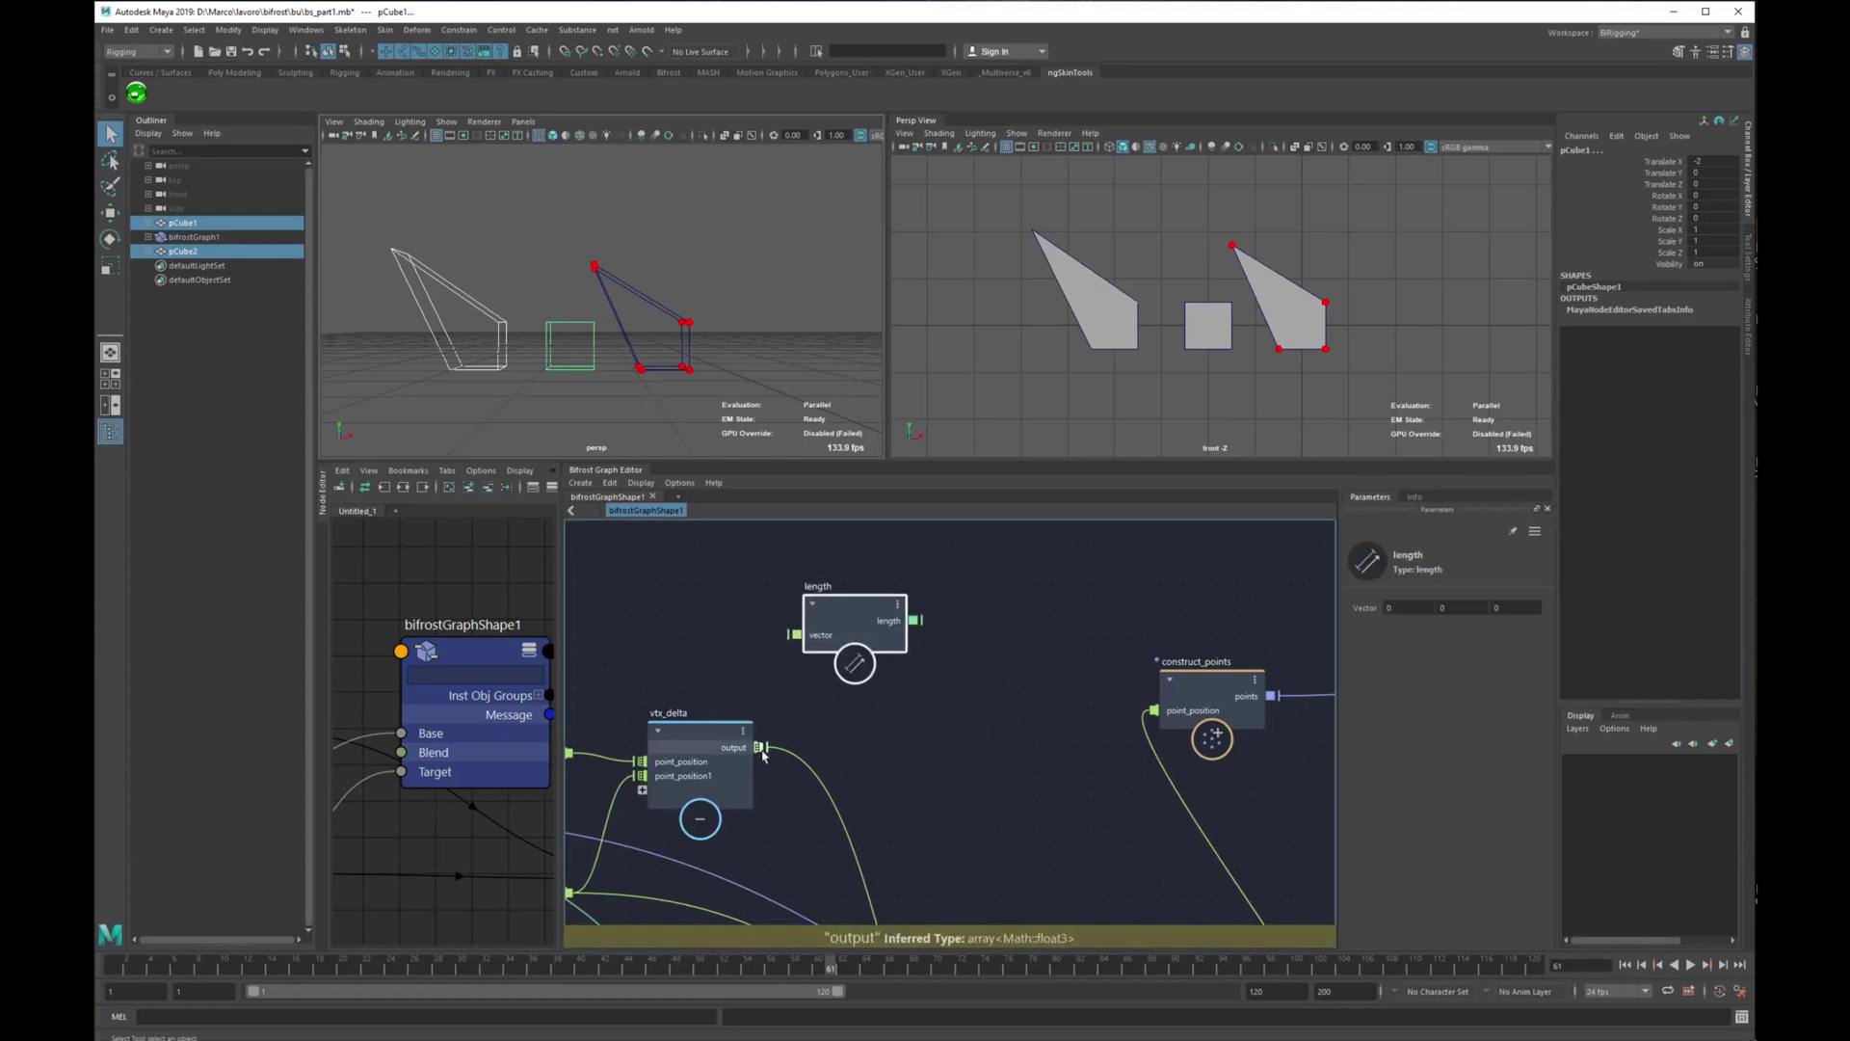
{"action": "left_click_drag", "start_coordinate": [761, 747], "coordinate": [795, 634]}
{"action": "middle_click_drag", "start_coordinate": [966, 721], "coordinate": [859, 802]}
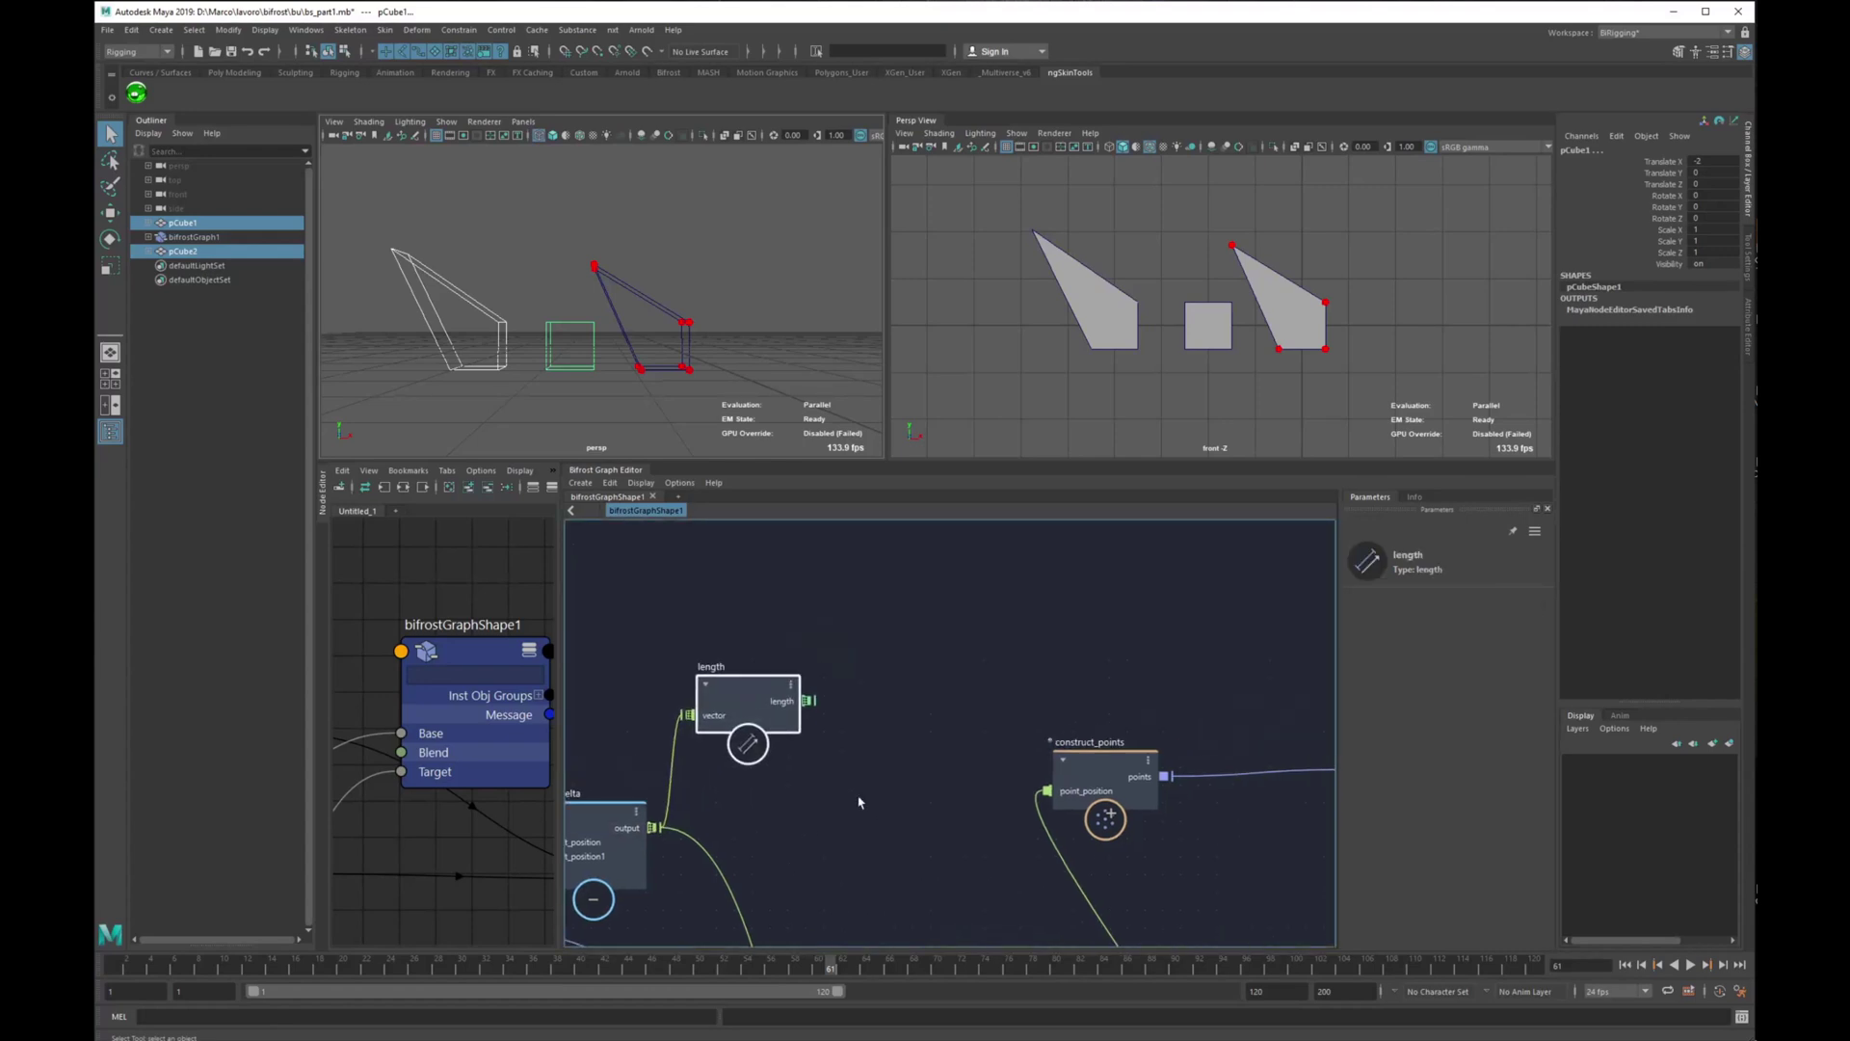
{"action": "left_click", "coordinate": [984, 703]}
{"action": "left_click_drag", "start_coordinate": [737, 718], "coordinate": [747, 689]}
Add a float value node below the length node and set its value to 0.001.
{"action": "left_click", "coordinate": [765, 790]}
{"action": "key", "text": "Tab"}
{"action": "type", "text": "v"}
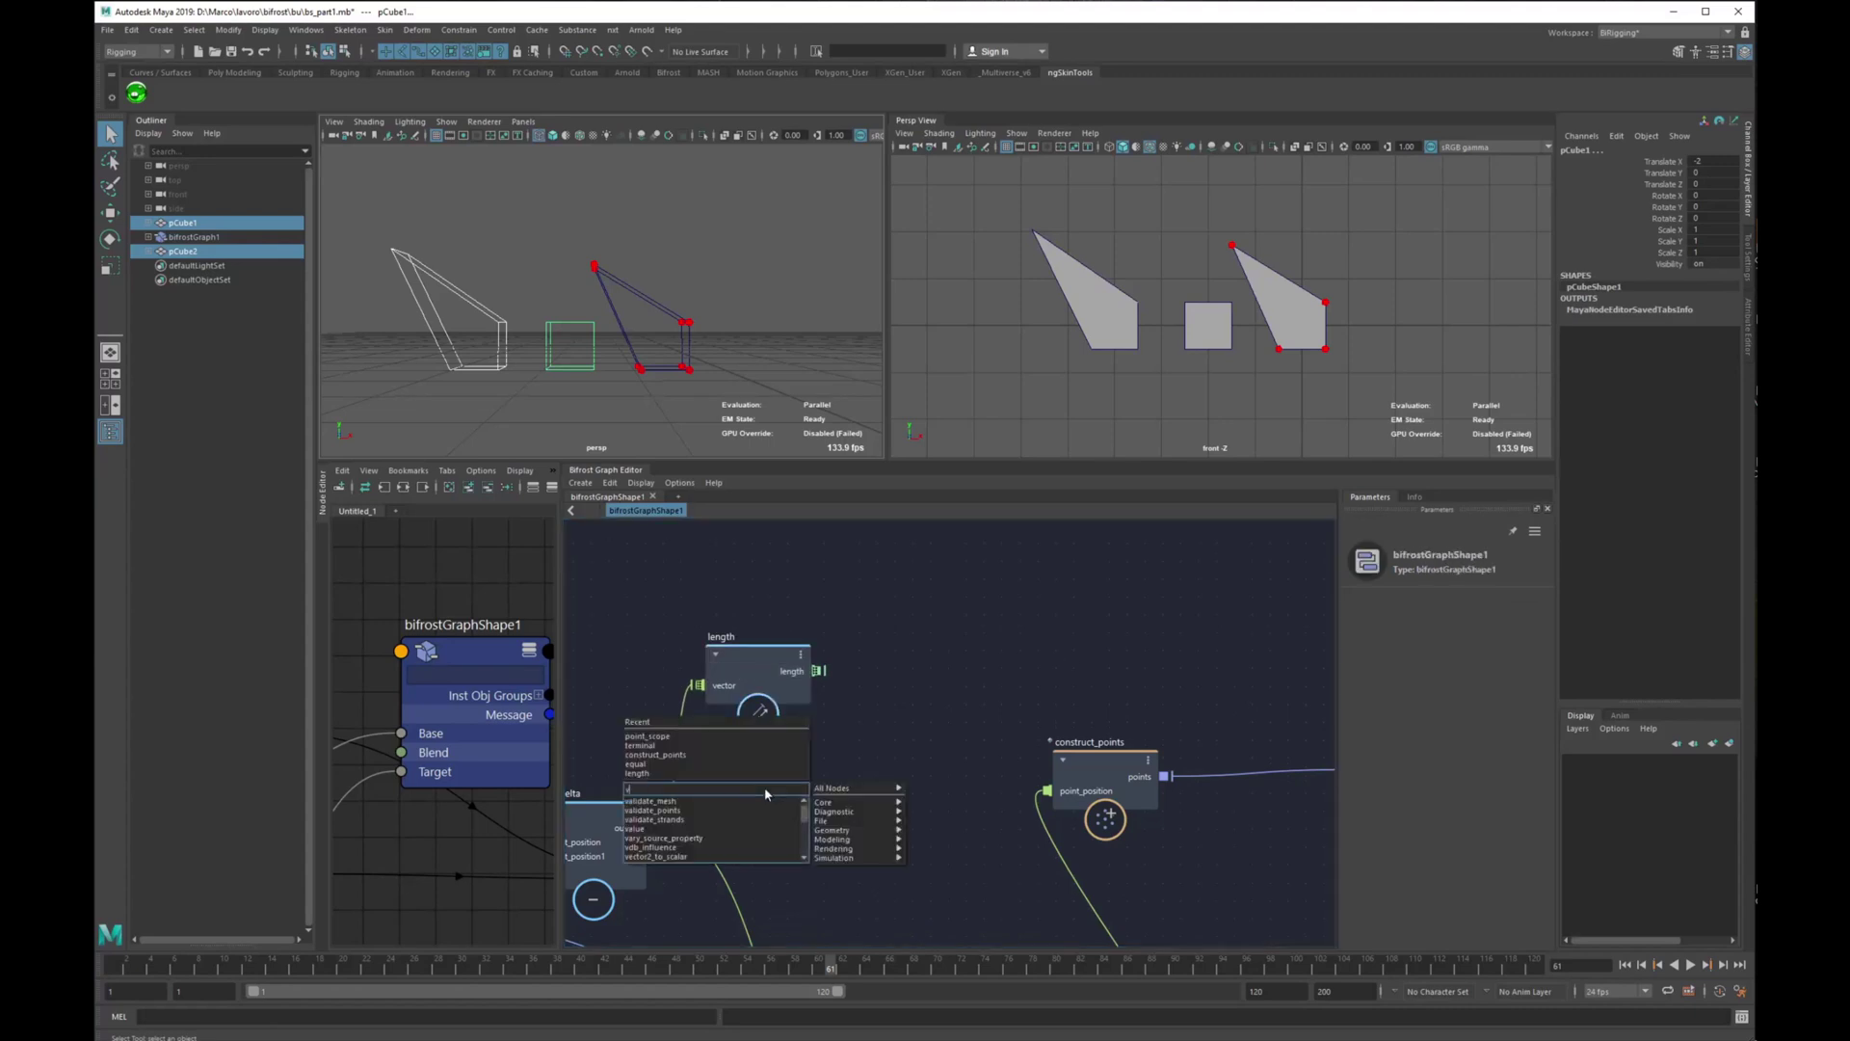
{"action": "type", "text": "alue"}
{"action": "key", "text": "Return"}
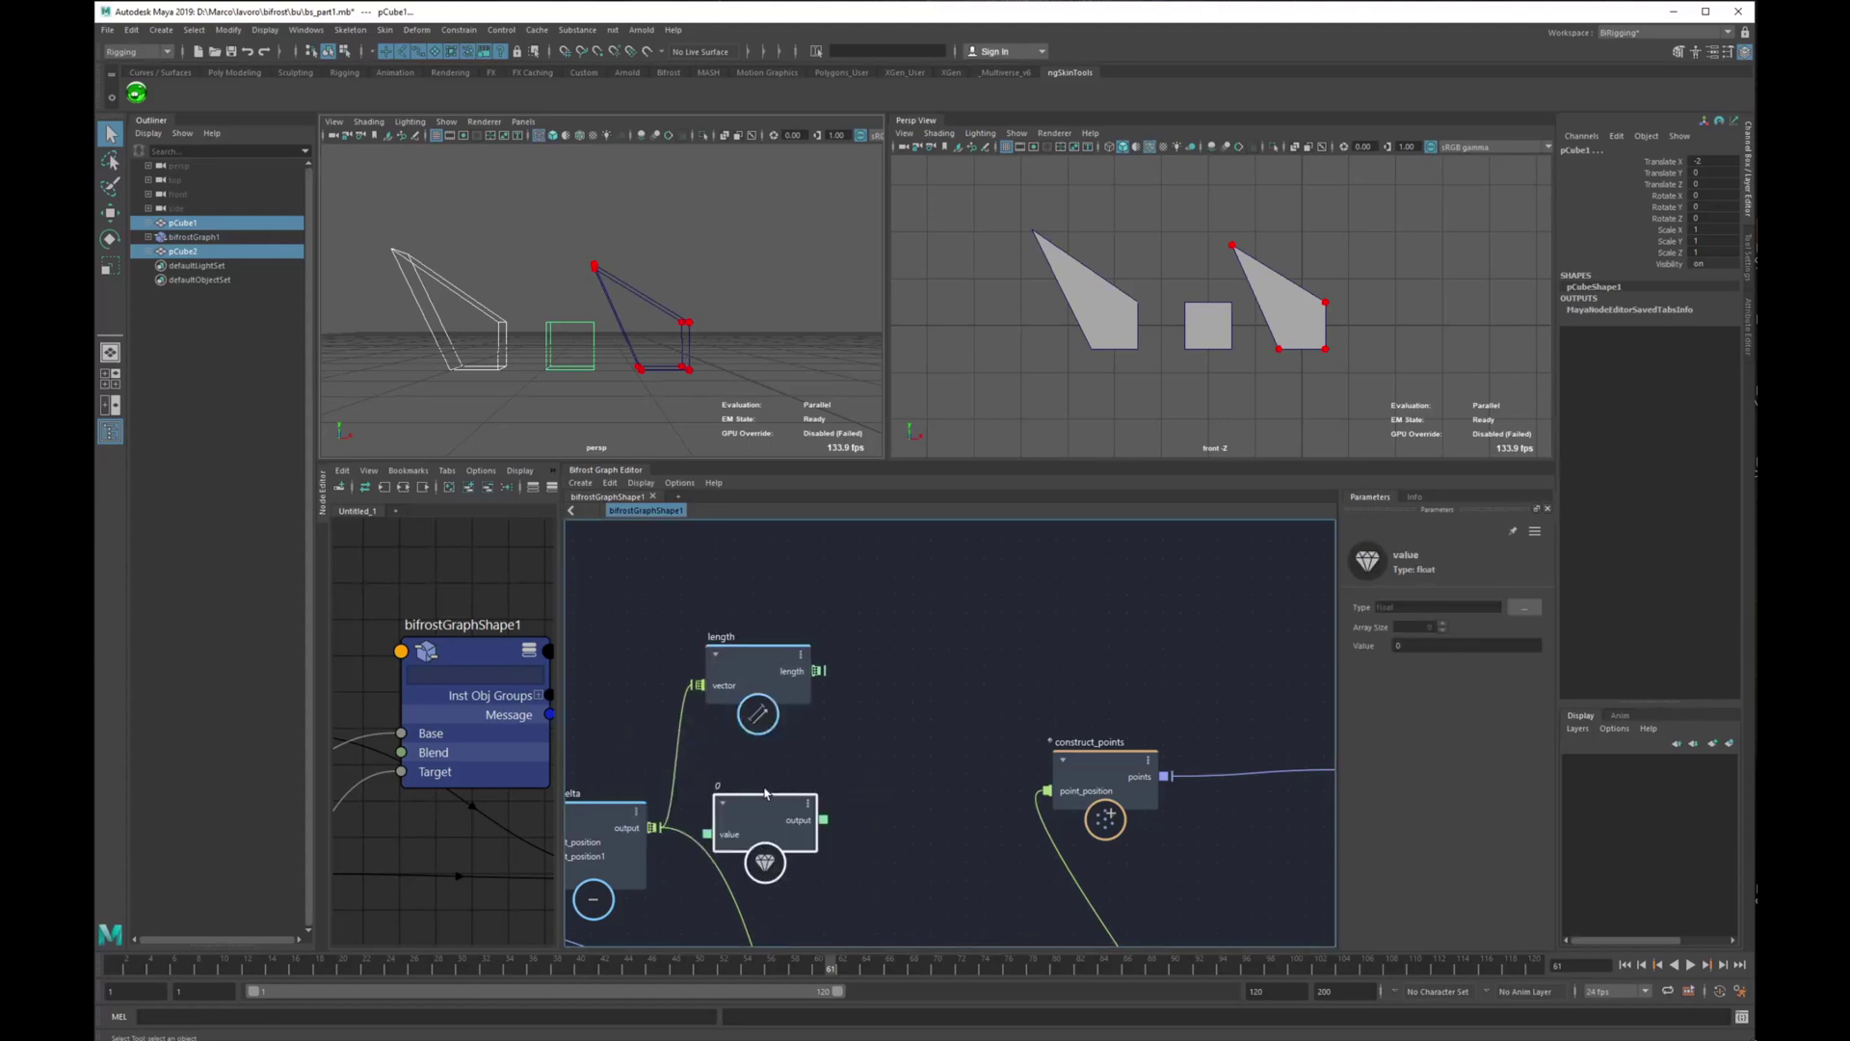
{"action": "left_click", "coordinate": [1426, 645]}
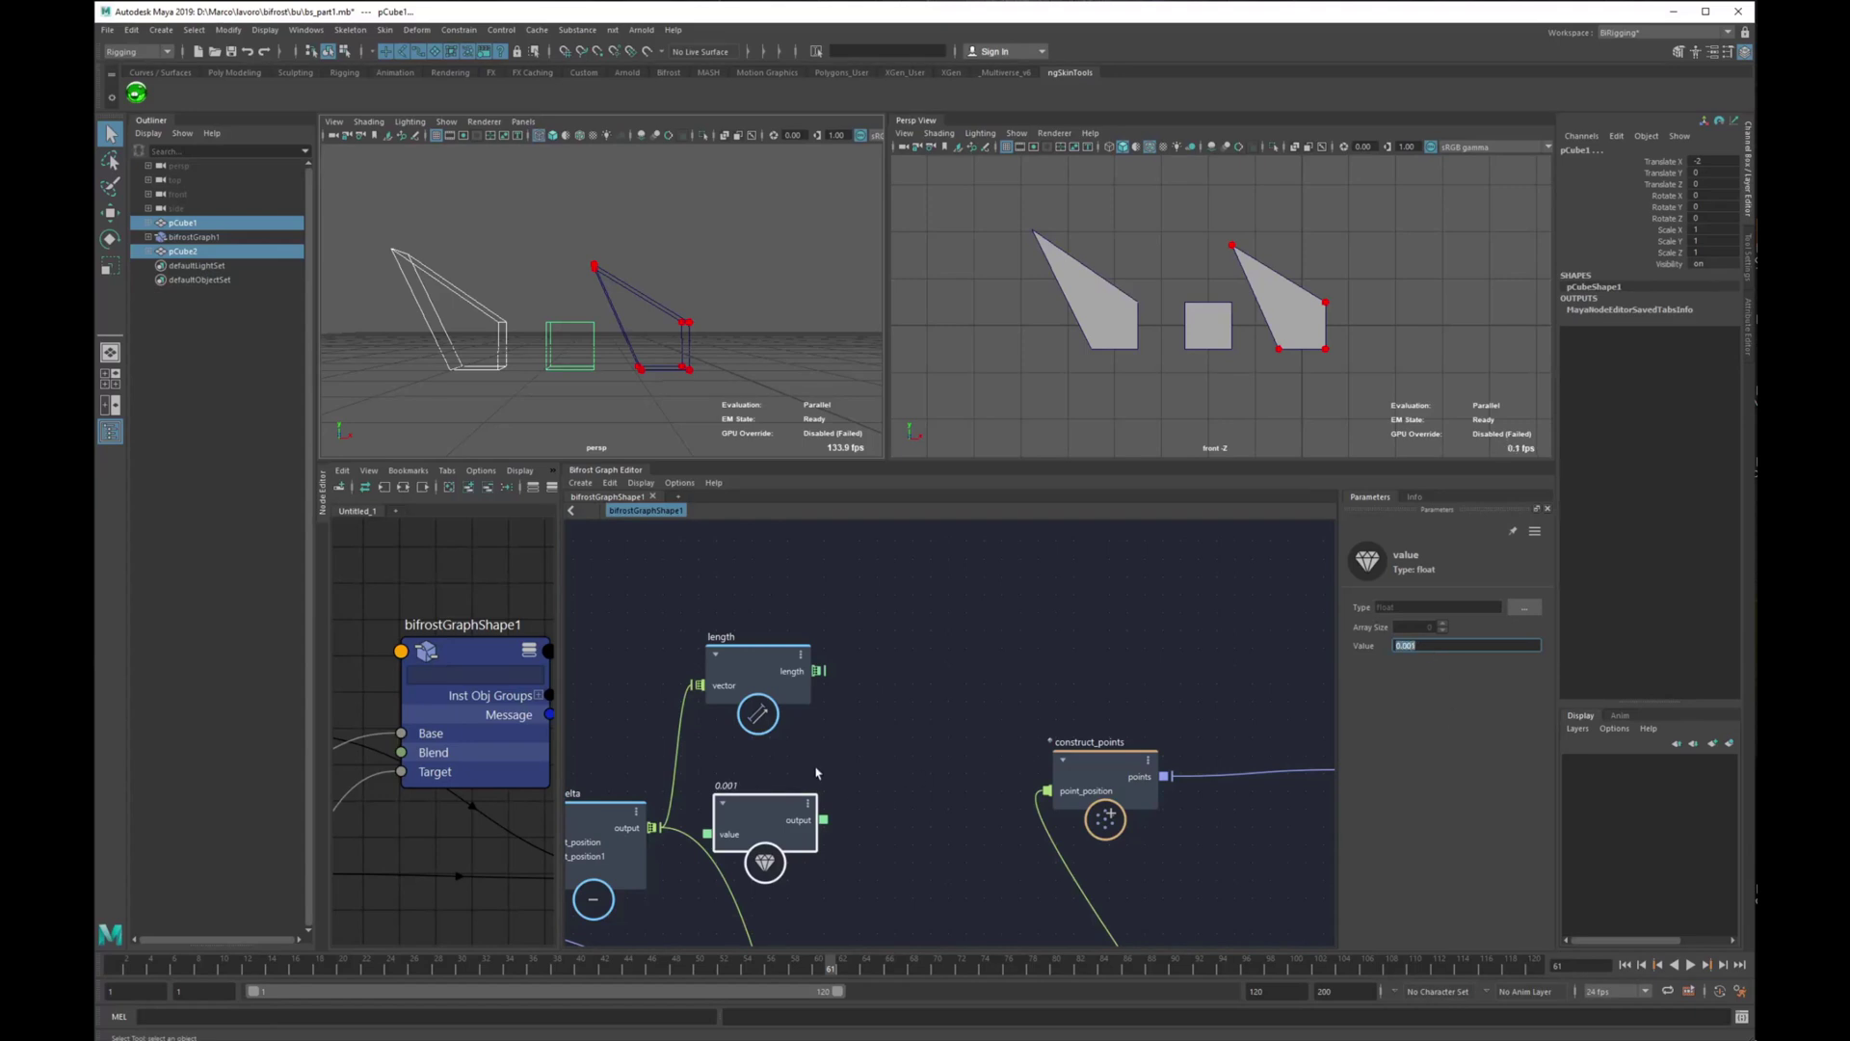
Move the length and 0.001 value nodes upward and align the value node directly beneath length.
{"action": "left_click_drag", "start_coordinate": [751, 677], "coordinate": [773, 596]}
{"action": "left_click_drag", "start_coordinate": [757, 832], "coordinate": [789, 751]}
{"action": "middle_click_drag", "start_coordinate": [939, 665], "coordinate": [859, 743], "text": "alt"}
{"action": "left_click_drag", "start_coordinate": [725, 819], "coordinate": [704, 816]}
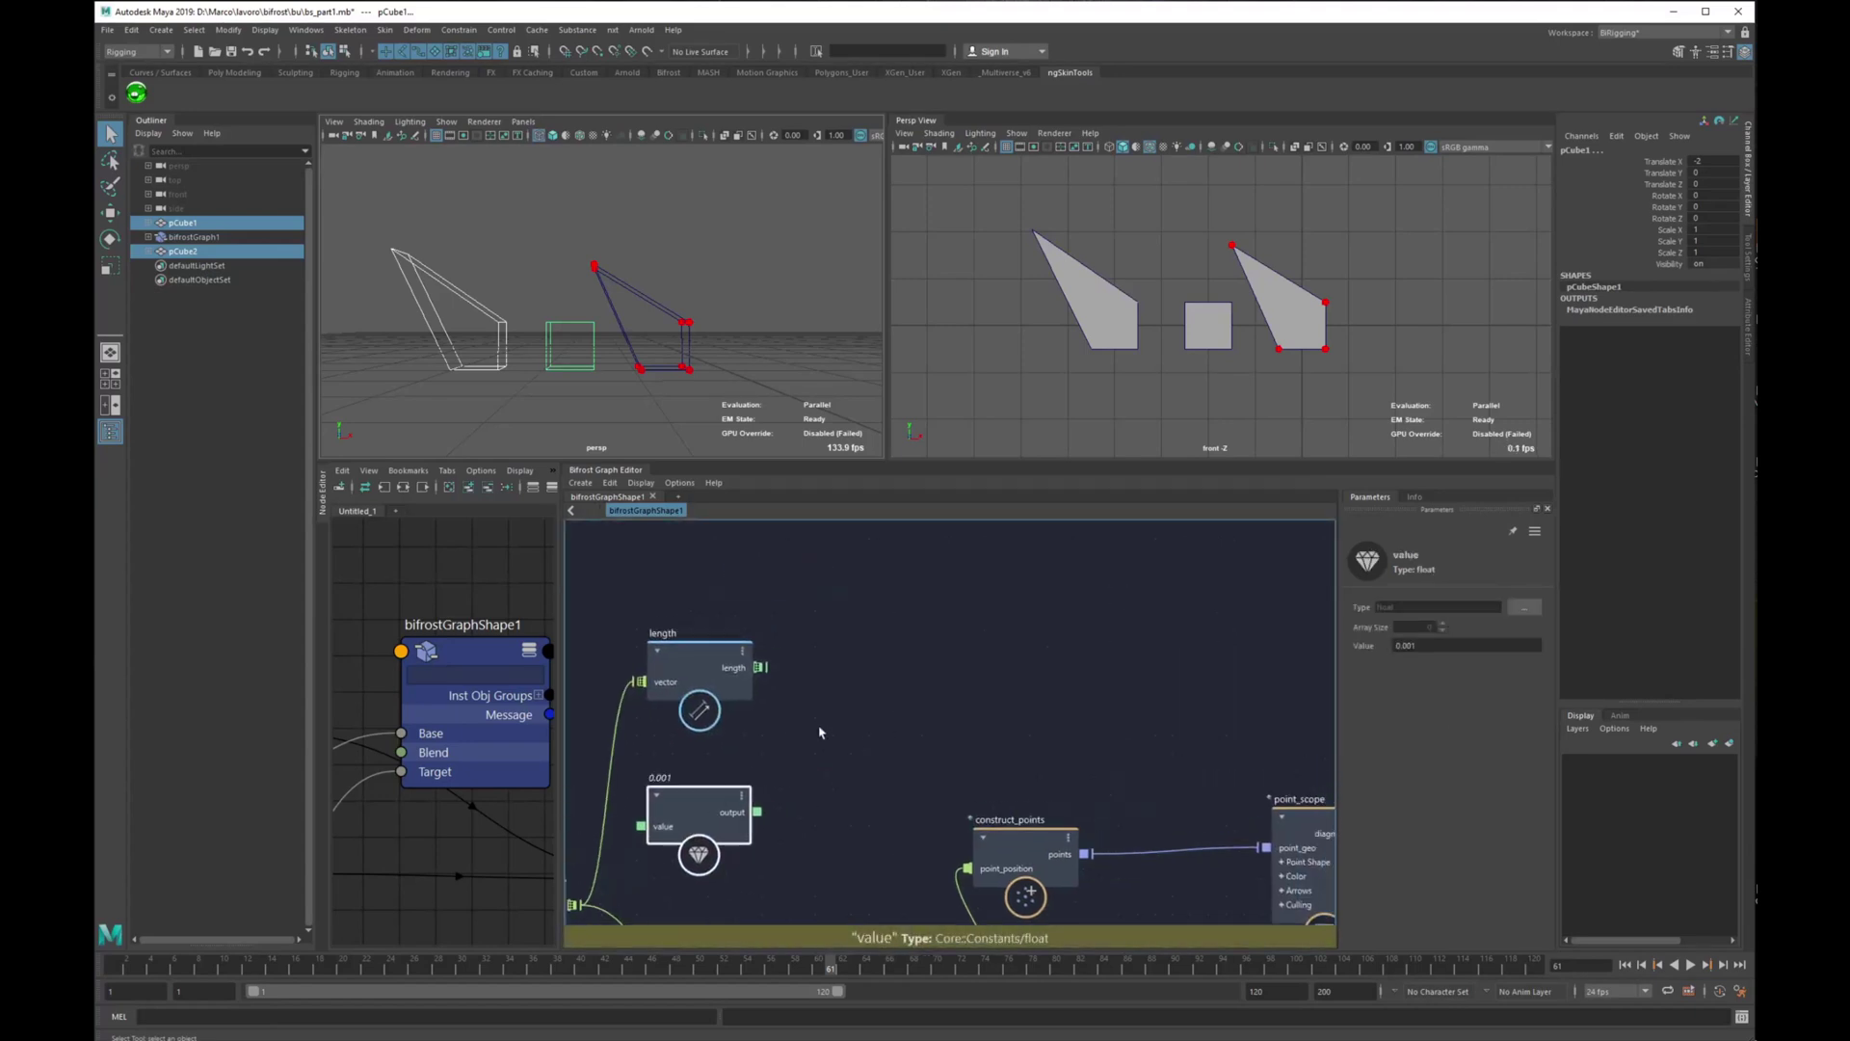
Select the construct_points, point_scope and terminal nodes and move them together up level with the length and value nodes.
{"action": "left_click", "coordinate": [819, 733]}
{"action": "scroll", "coordinate": [973, 737], "scroll_direction": "down", "scroll_amount": 4}
{"action": "middle_click_drag", "start_coordinate": [913, 706], "coordinate": [809, 701], "text": "alt"}
{"action": "left_click_drag", "start_coordinate": [907, 680], "coordinate": [1315, 896]}
{"action": "left_click_drag", "start_coordinate": [904, 801], "coordinate": [959, 738]}
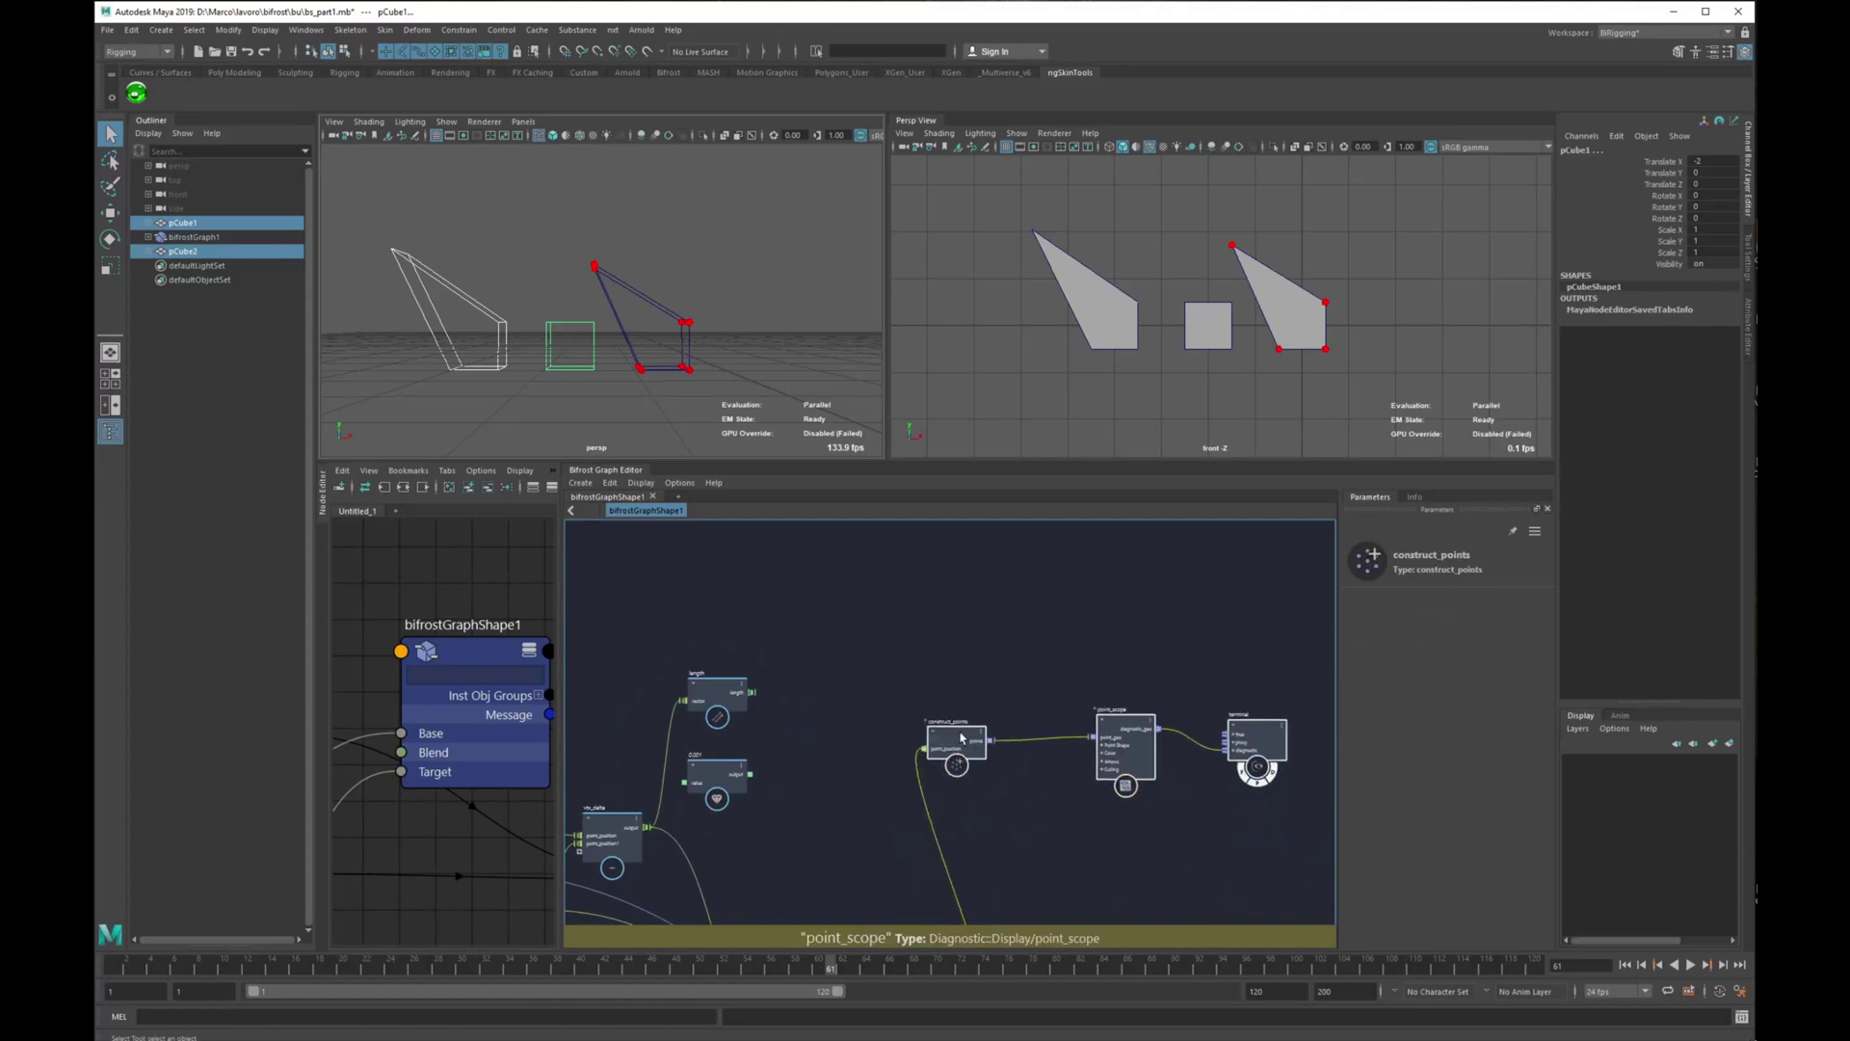
Add a greater node, connecting length's output to its first input and the 0.001 value's output to its second.
{"action": "scroll", "coordinate": [815, 747], "scroll_direction": "up", "scroll_amount": 3}
{"action": "key", "text": "Tab"}
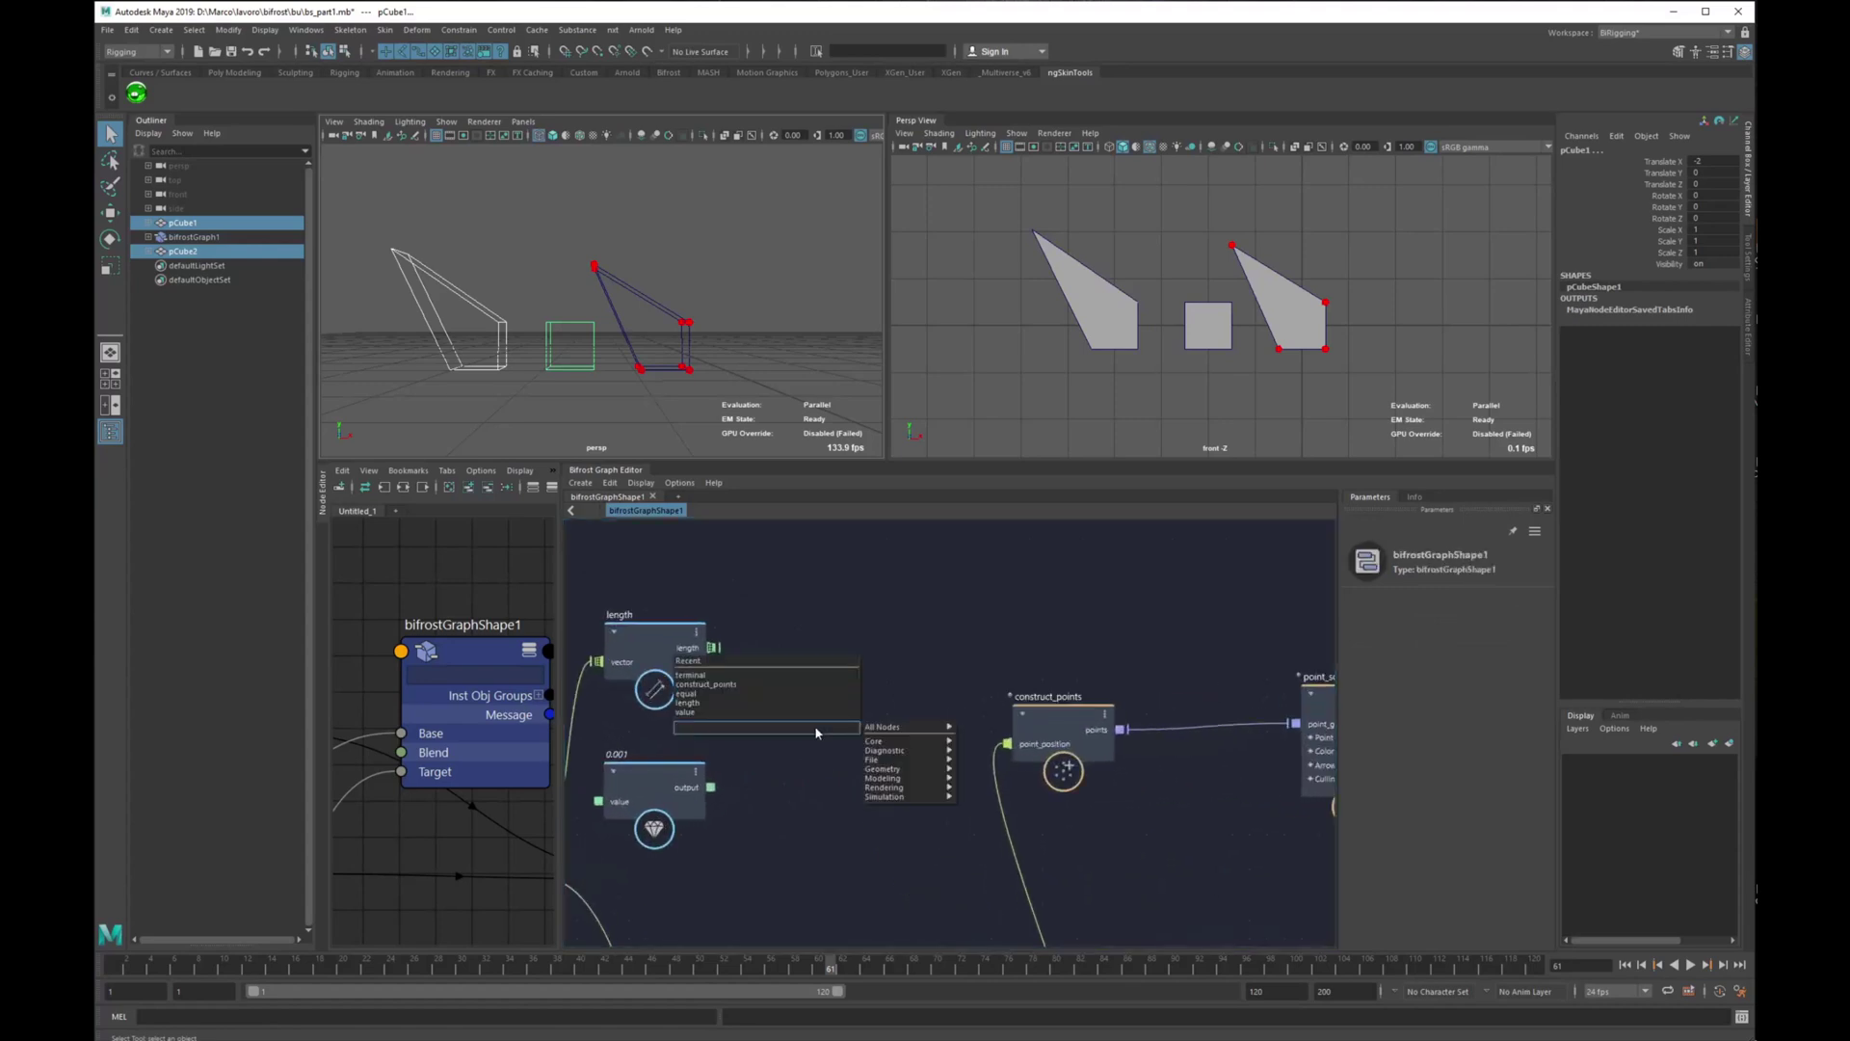
{"action": "type", "text": "greater"}
{"action": "key", "text": "Return"}
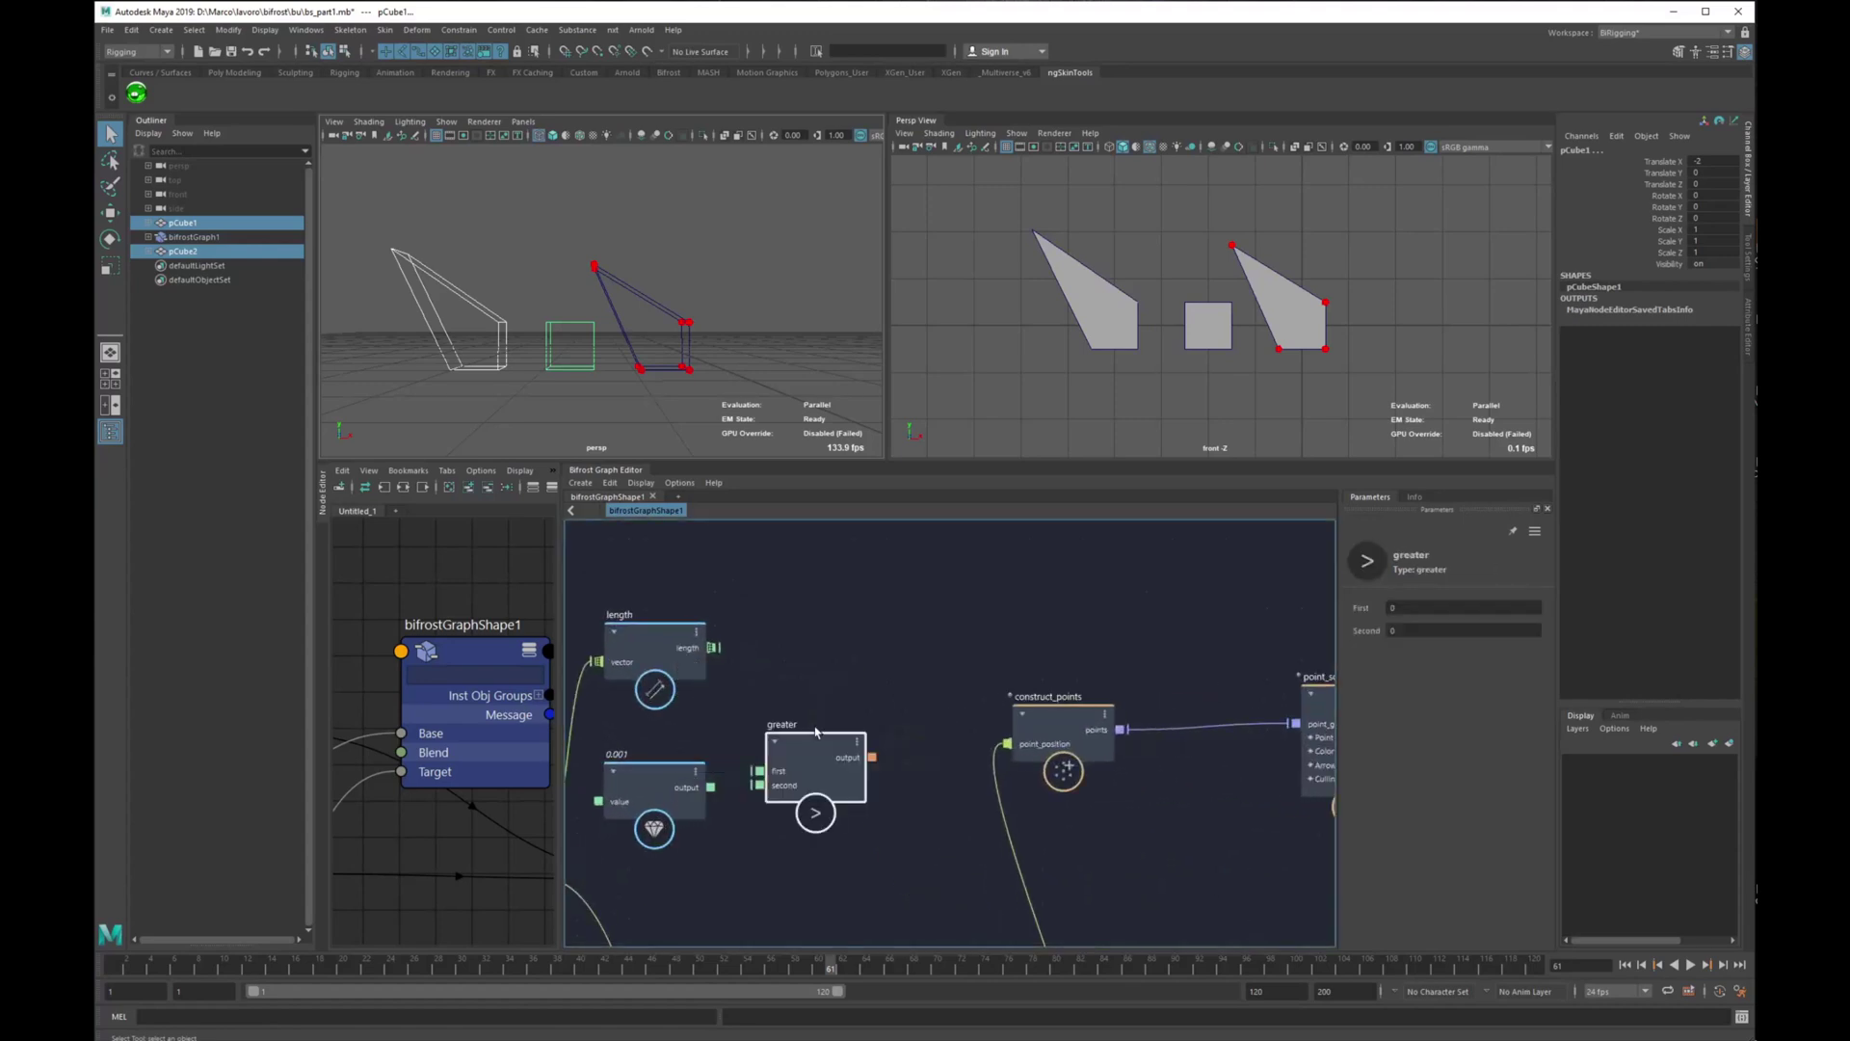
{"action": "left_click_drag", "start_coordinate": [812, 757], "coordinate": [825, 701]}
{"action": "left_click_drag", "start_coordinate": [714, 647], "coordinate": [774, 716]}
{"action": "left_click_drag", "start_coordinate": [710, 787], "coordinate": [773, 729]}
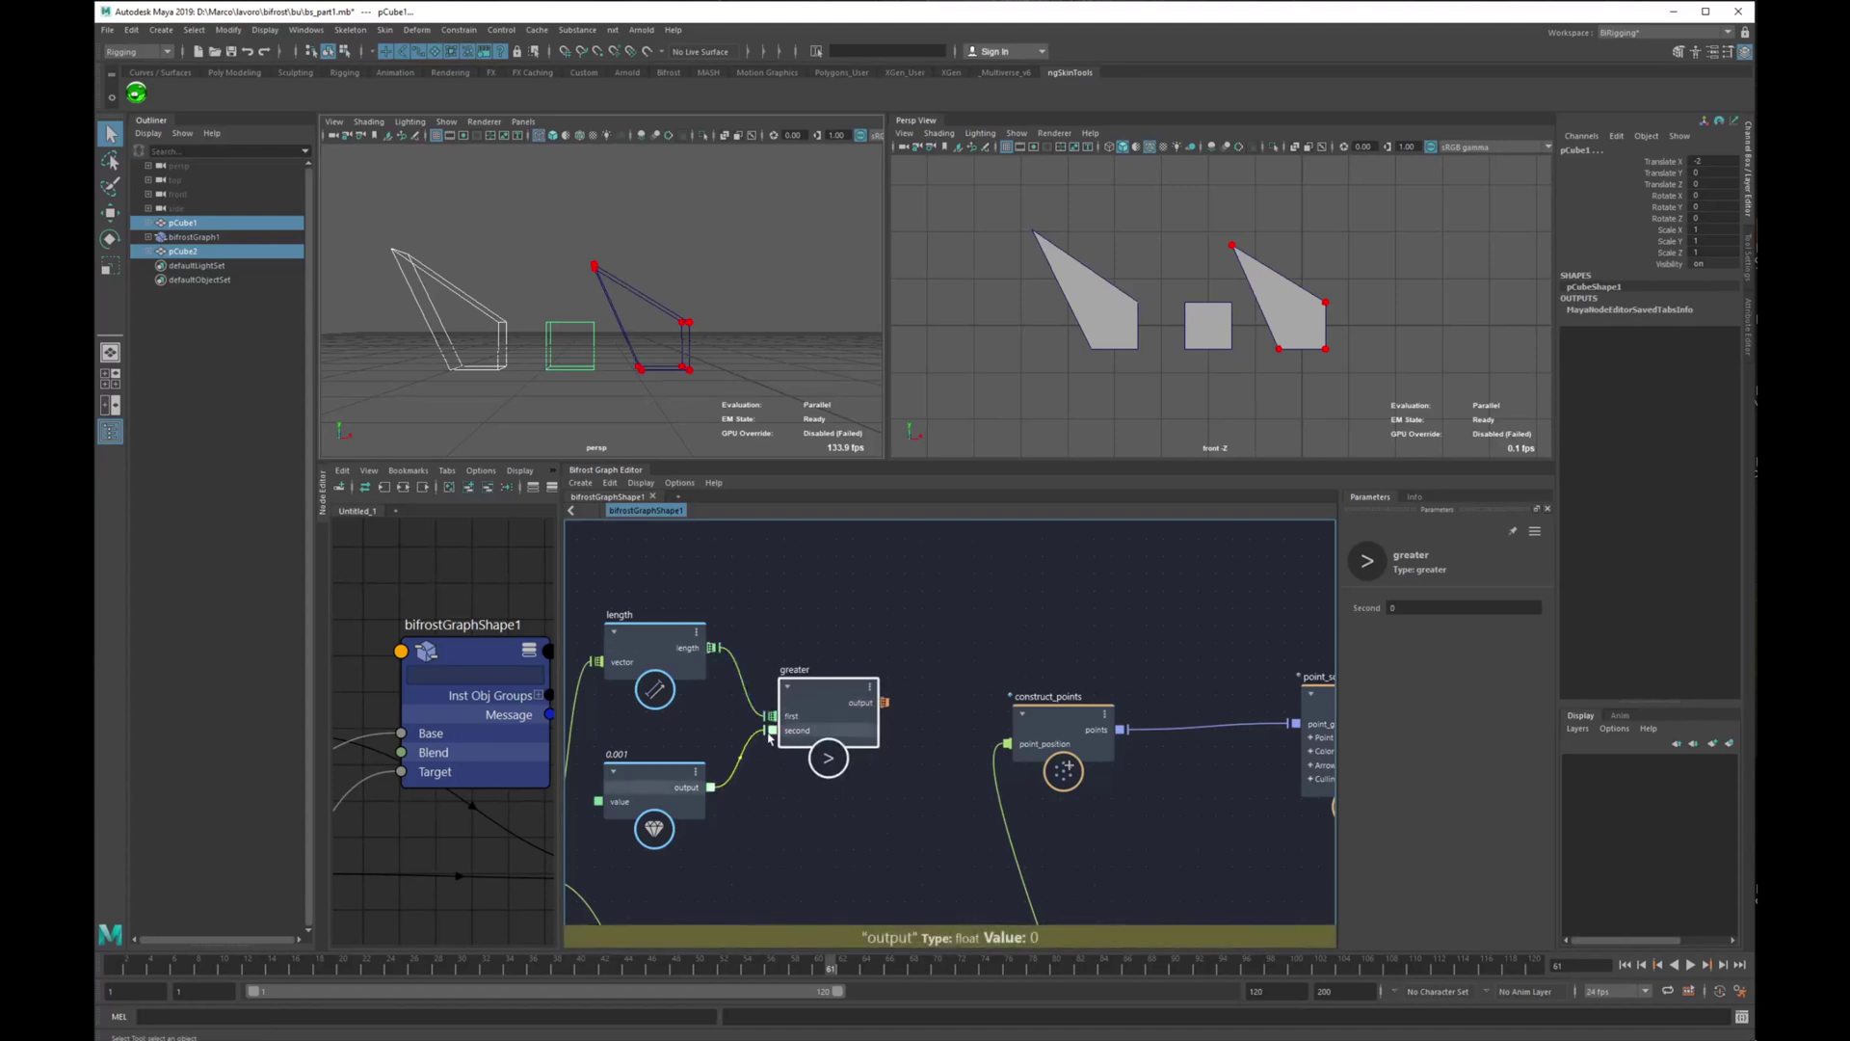
Shift construct_points, point_scope and terminal individually further away from the greater node to free up space.
{"action": "middle_click_drag", "start_coordinate": [956, 704], "coordinate": [754, 741]}
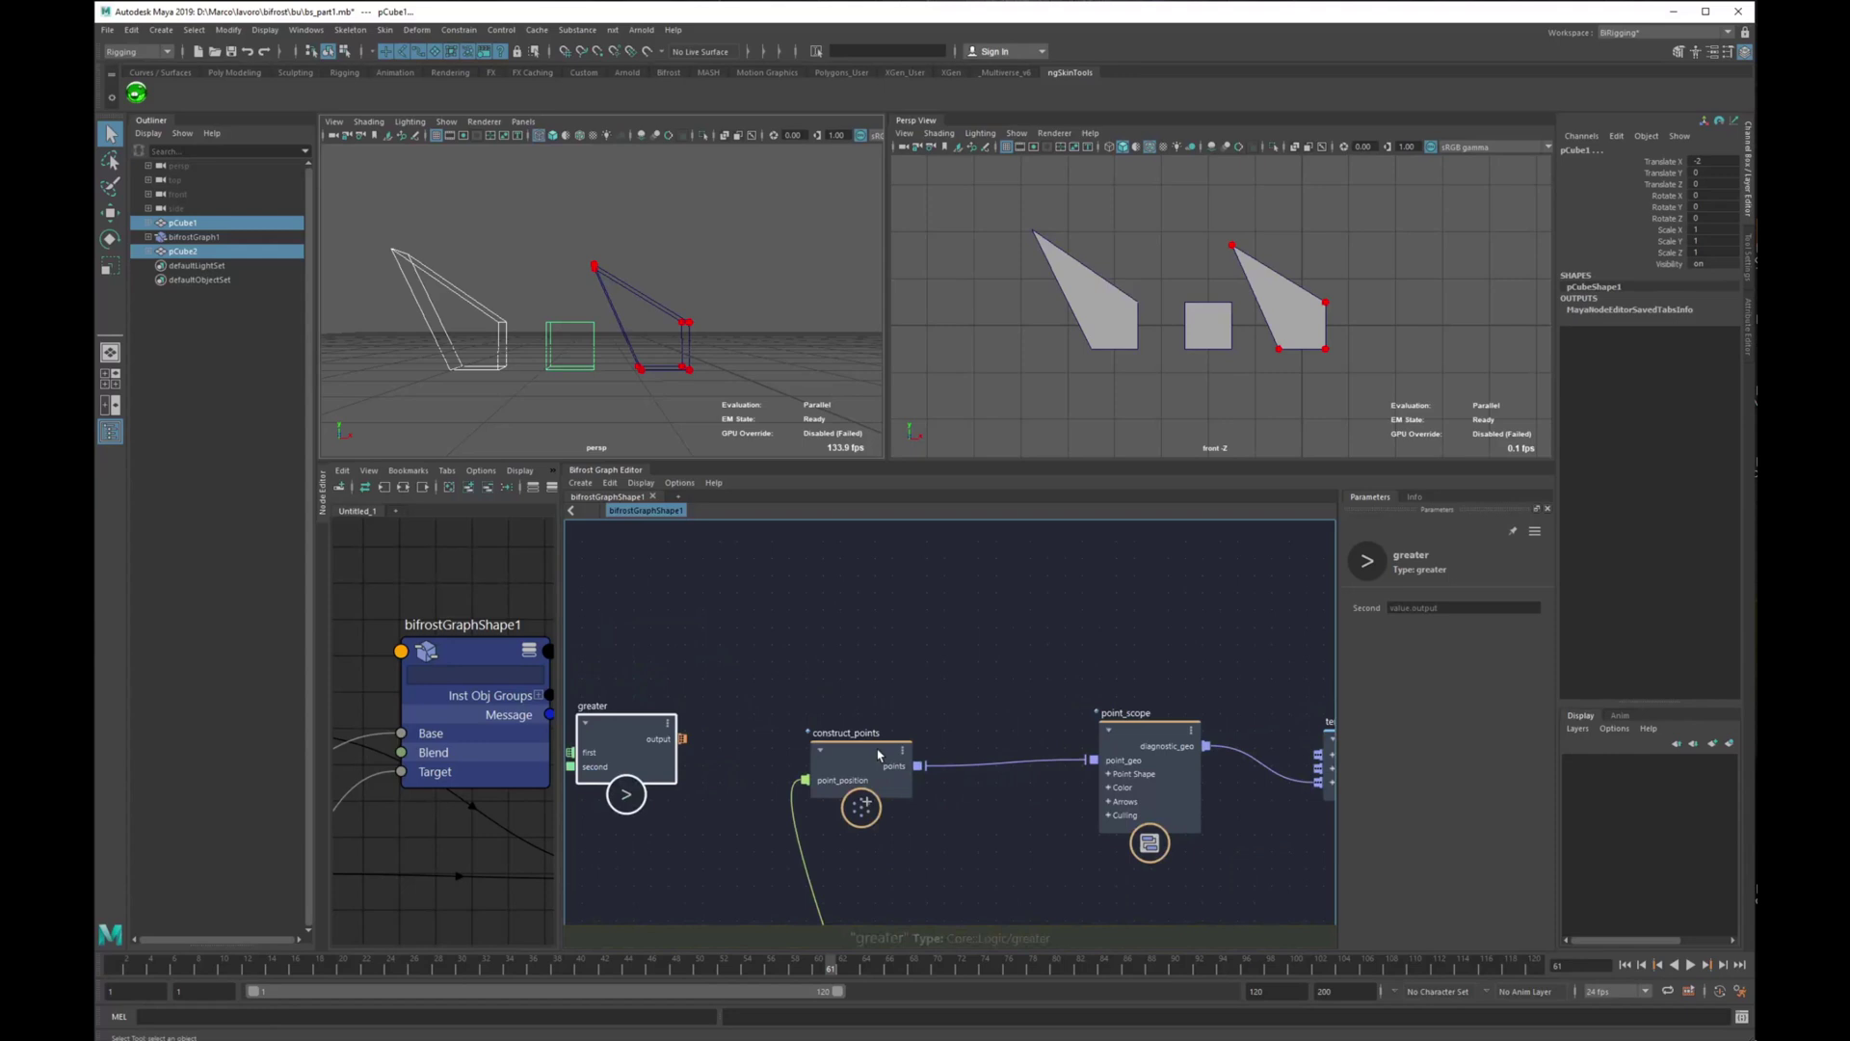
{"action": "left_click_drag", "start_coordinate": [848, 751], "coordinate": [970, 713]}
{"action": "left_click", "coordinate": [841, 717]}
{"action": "left_click_drag", "start_coordinate": [1150, 741], "coordinate": [1223, 702]}
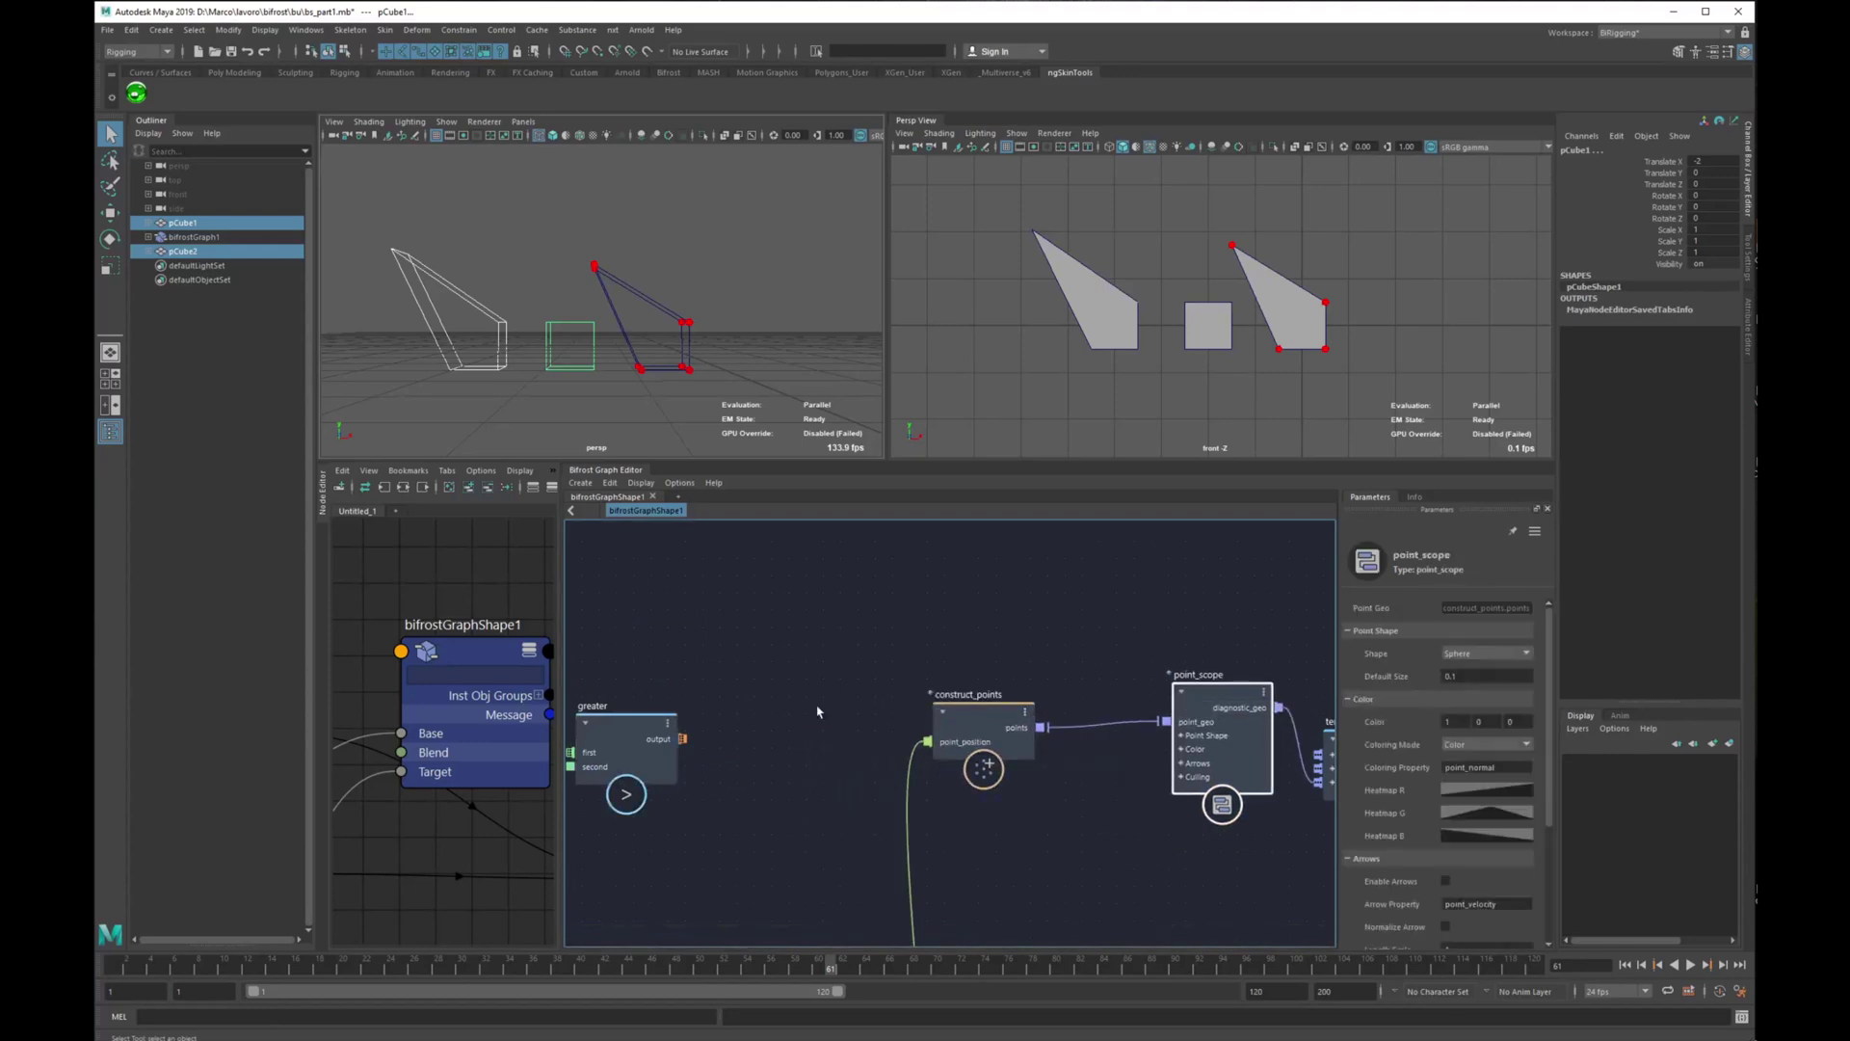
{"action": "middle_click_drag", "start_coordinate": [1161, 631], "coordinate": [1105, 613]}
{"action": "middle_click_drag", "start_coordinate": [1138, 755], "coordinate": [1045, 764]}
{"action": "left_click_drag", "start_coordinate": [1264, 755], "coordinate": [1305, 694]}
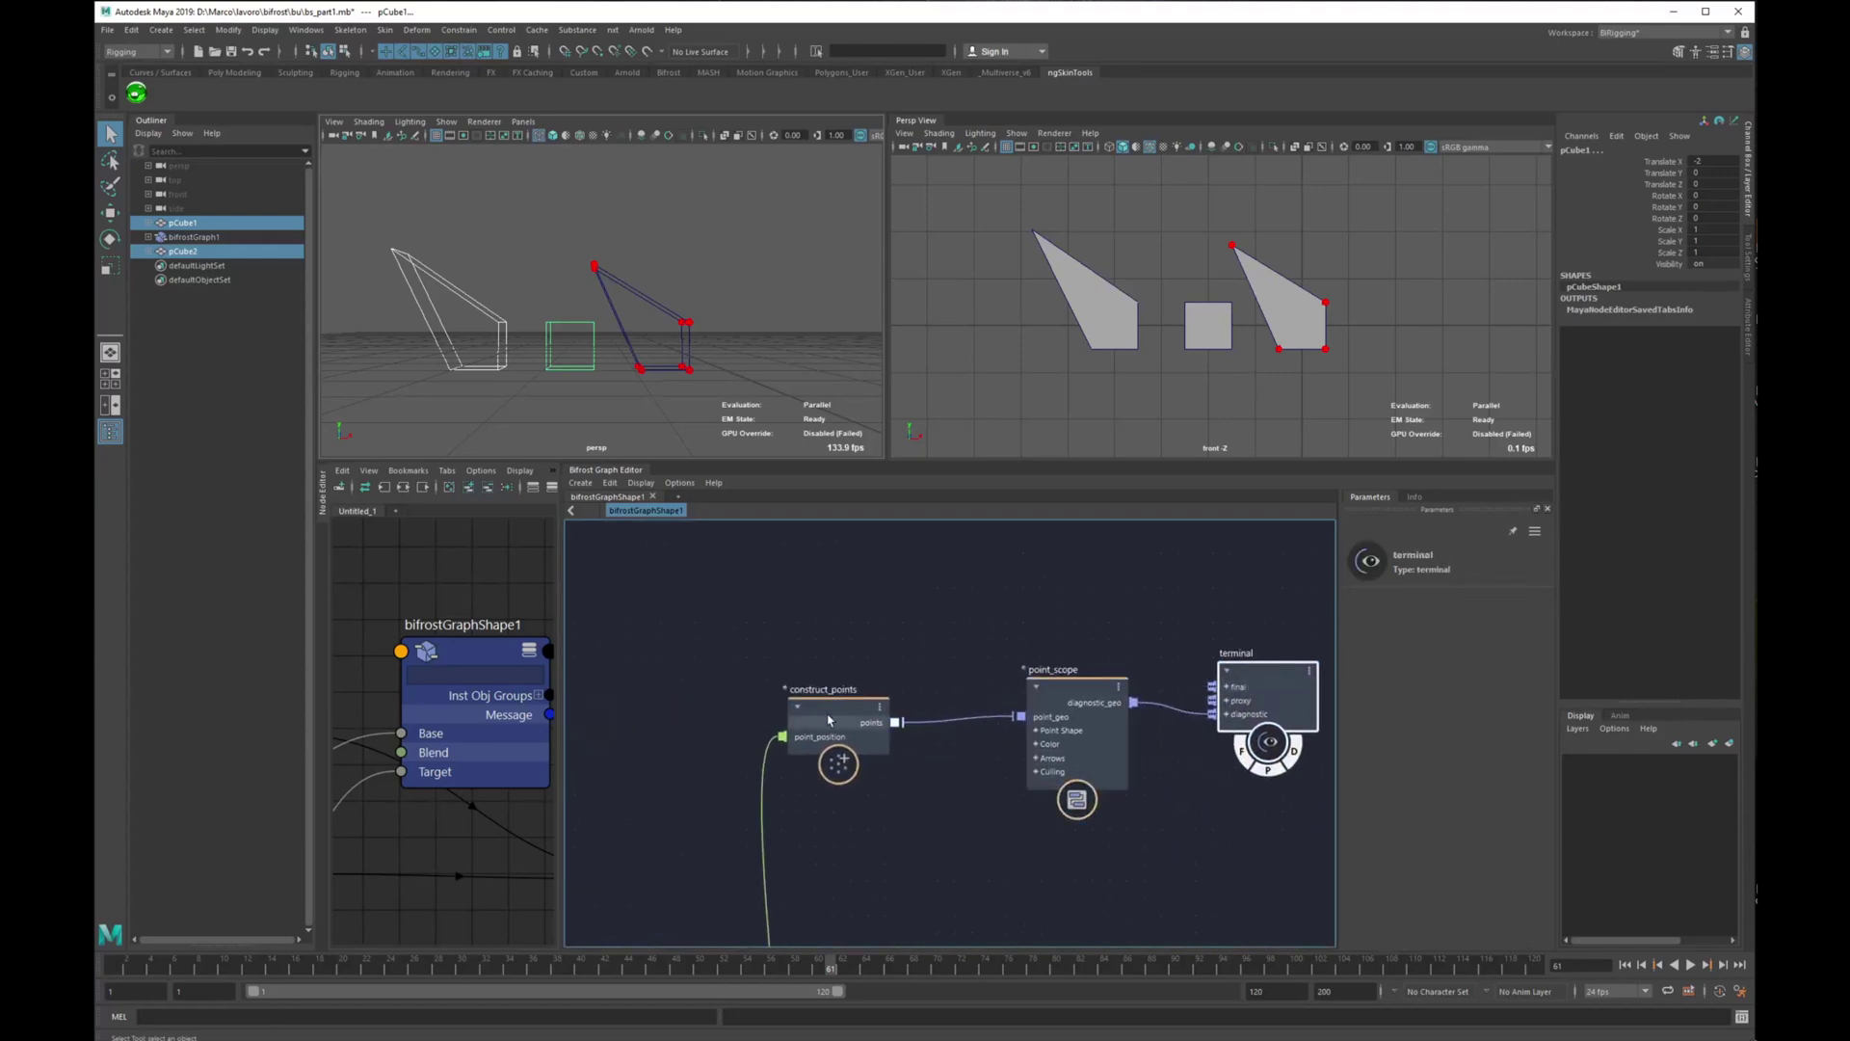
Move construct_points closer to point_scope to widen the gap after the greater node.
{"action": "middle_click_drag", "start_coordinate": [827, 720], "coordinate": [1019, 701]}
{"action": "left_click_drag", "start_coordinate": [1021, 702], "coordinate": [1087, 683]}
{"action": "scroll", "coordinate": [820, 687], "scroll_direction": "up", "scroll_amount": 4}
{"action": "scroll", "coordinate": [710, 694], "scroll_direction": "down", "scroll_amount": 5}
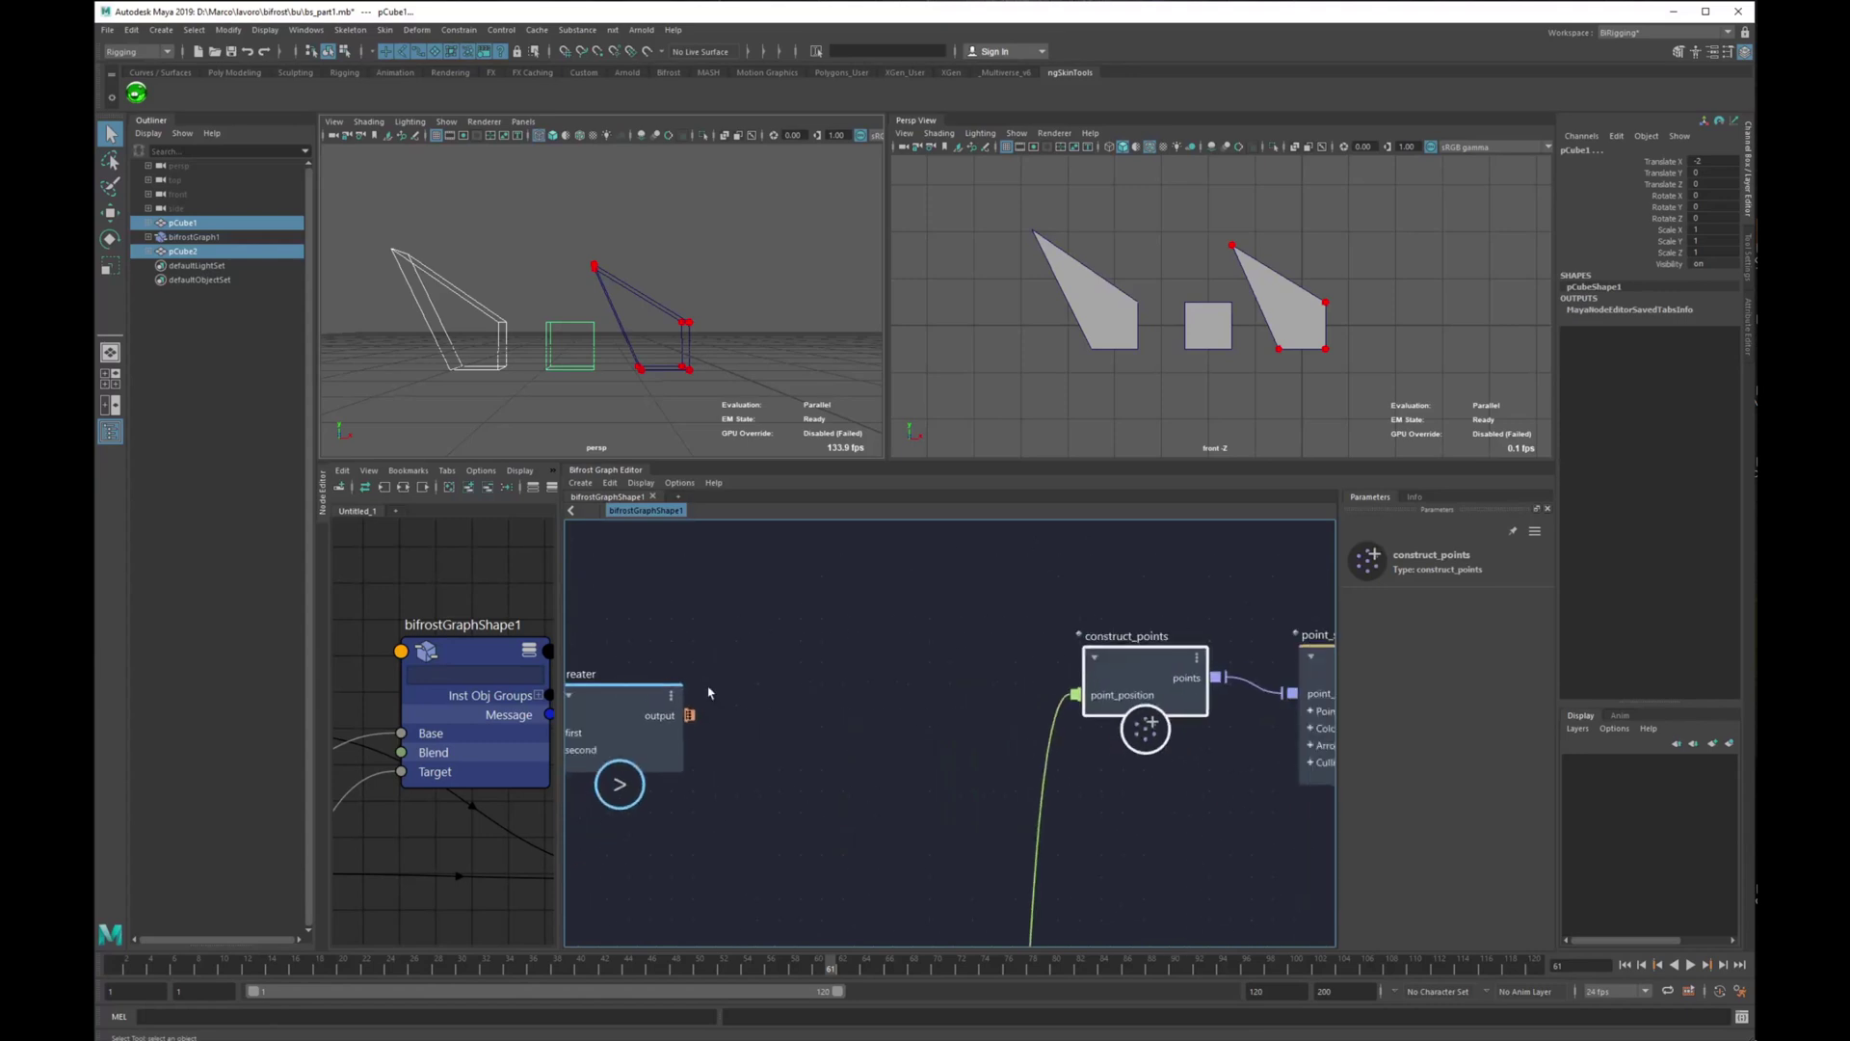
{"action": "scroll", "coordinate": [691, 723], "scroll_direction": "up", "scroll_amount": 1}
{"action": "scroll", "coordinate": [691, 723], "scroll_direction": "up", "scroll_amount": 2}
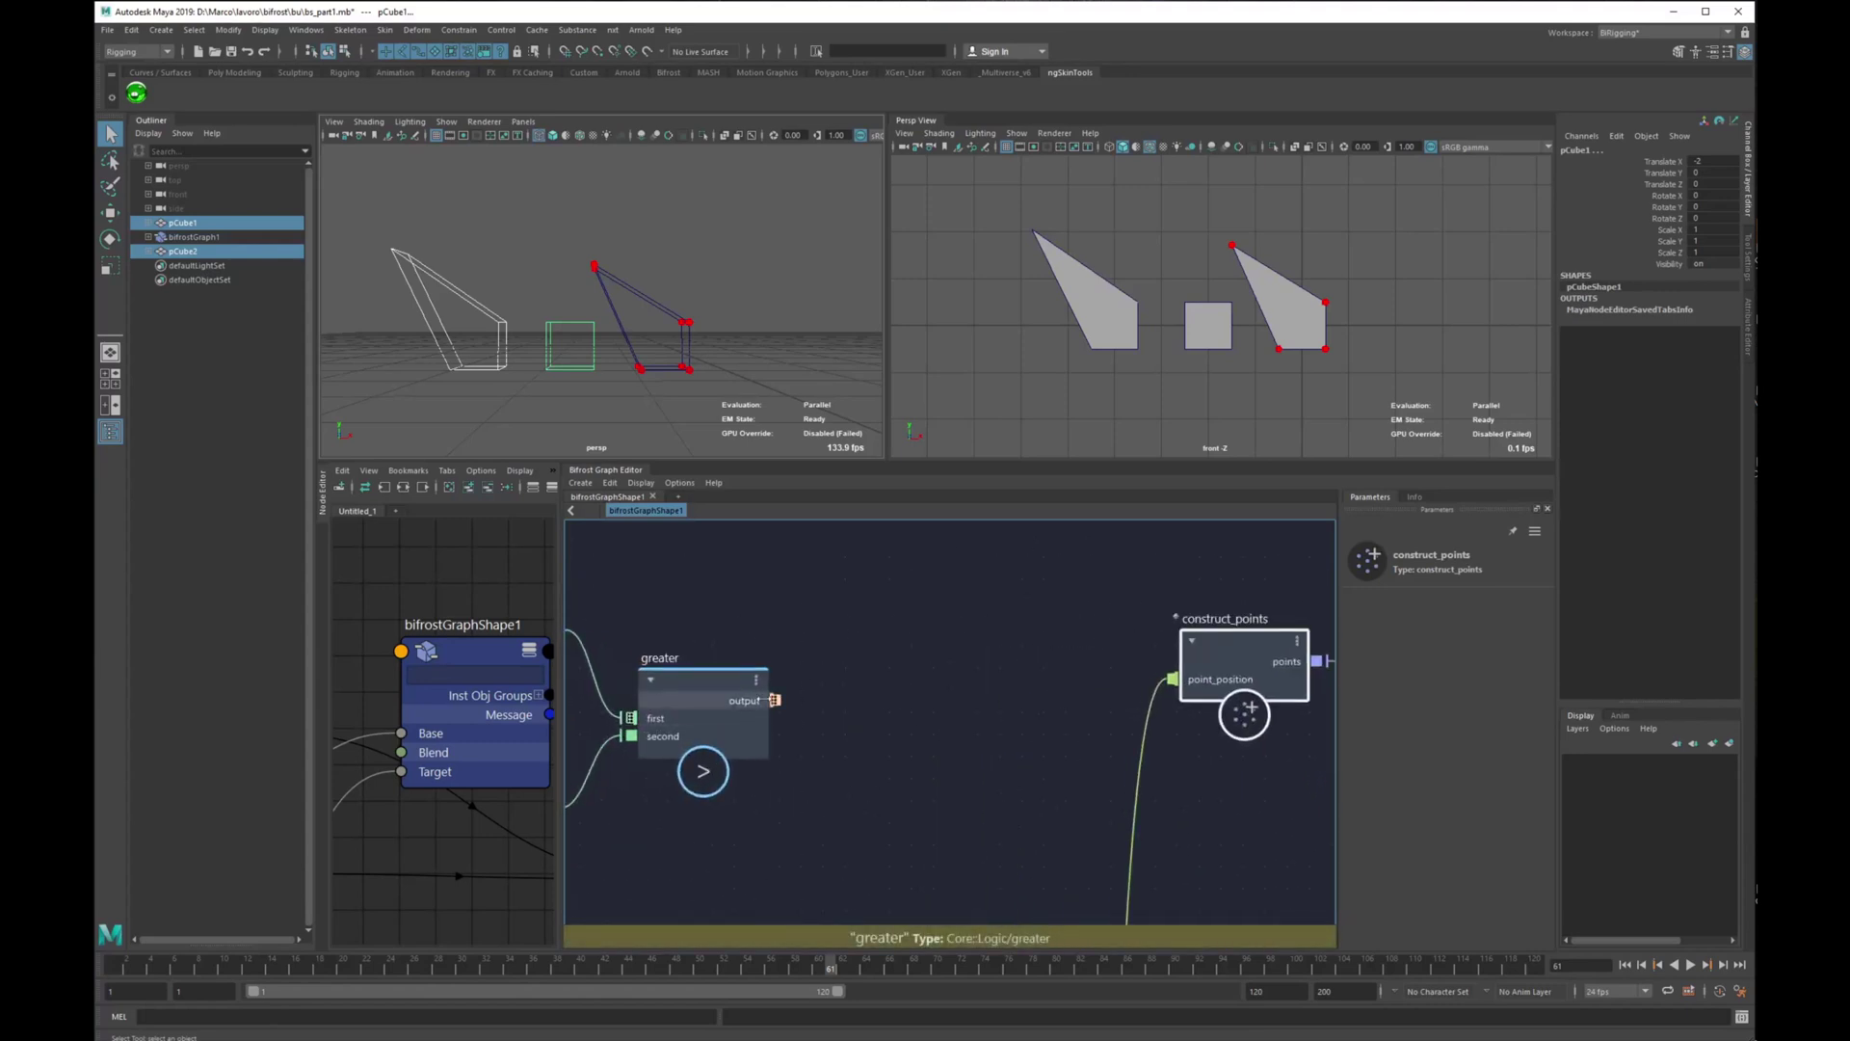
{"action": "left_click", "coordinate": [680, 697]}
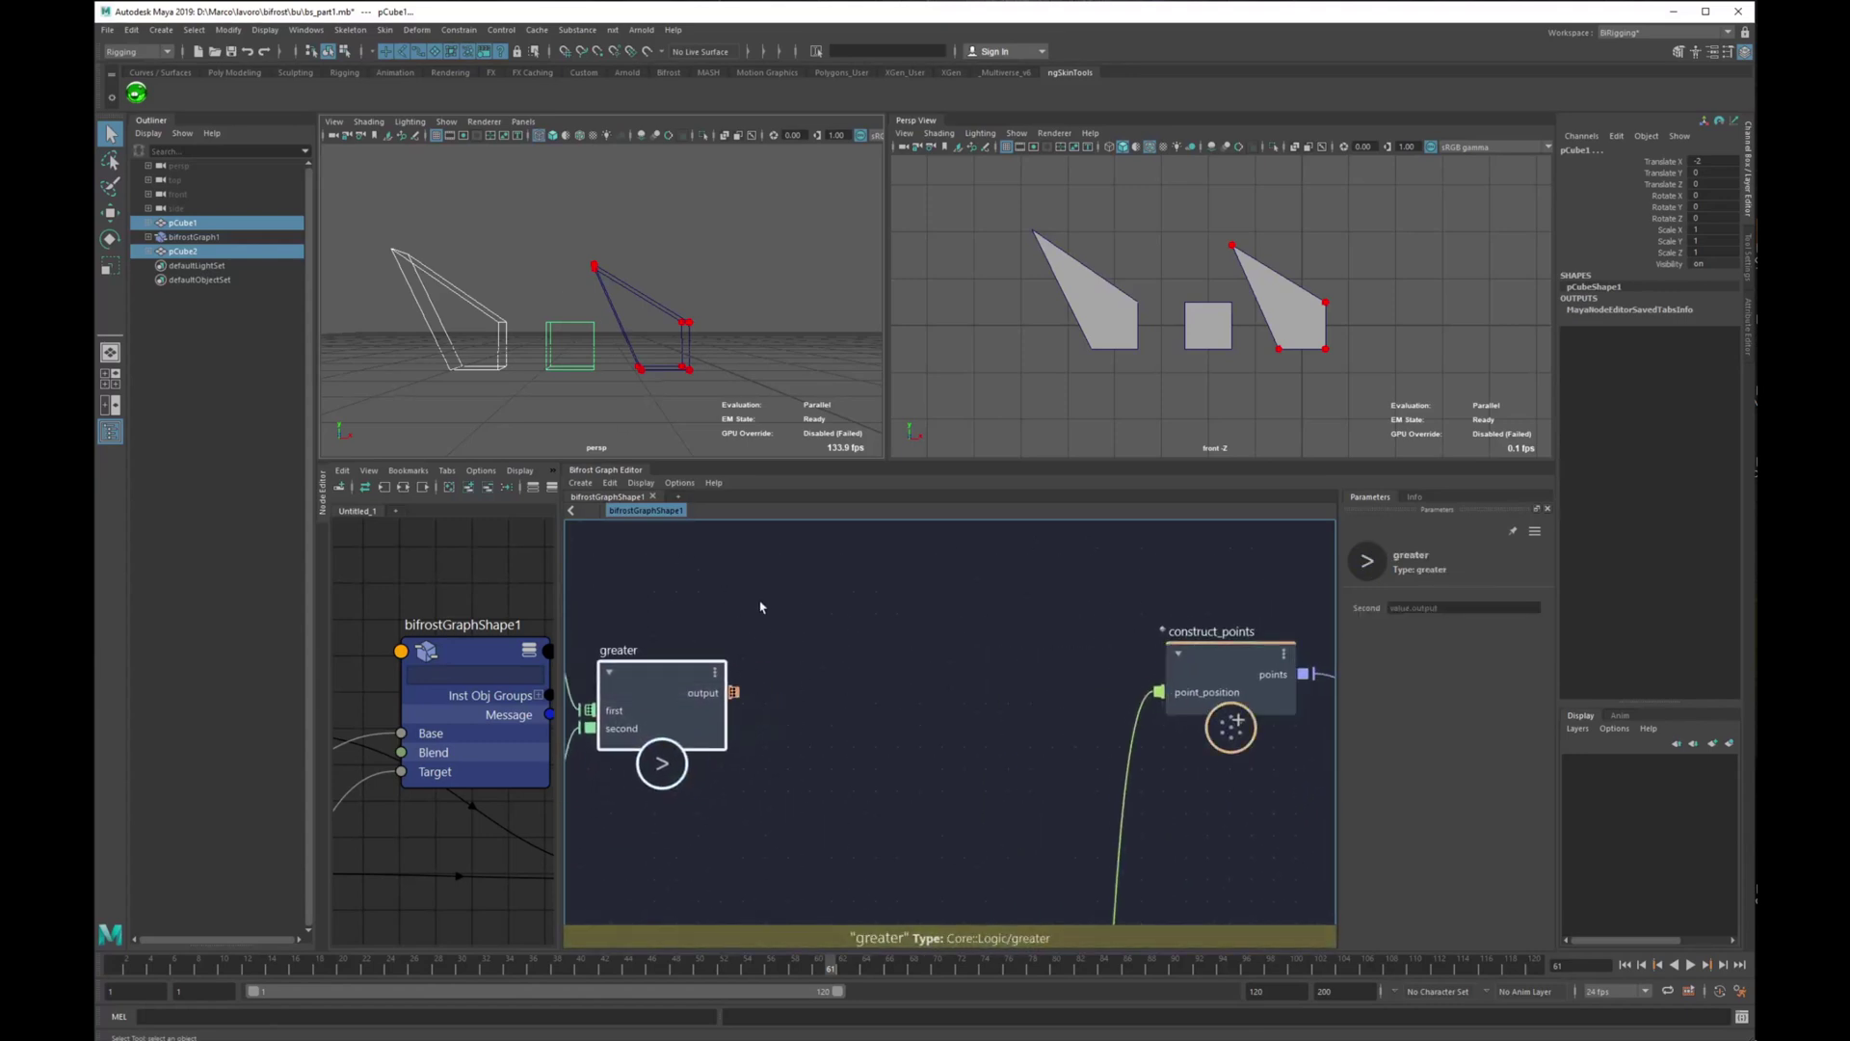
Add a find_all_in_array node between the greater and construct_points nodes.
{"action": "left_click", "coordinate": [867, 671]}
{"action": "key", "text": "Tab"}
{"action": "type", "text": "f"}
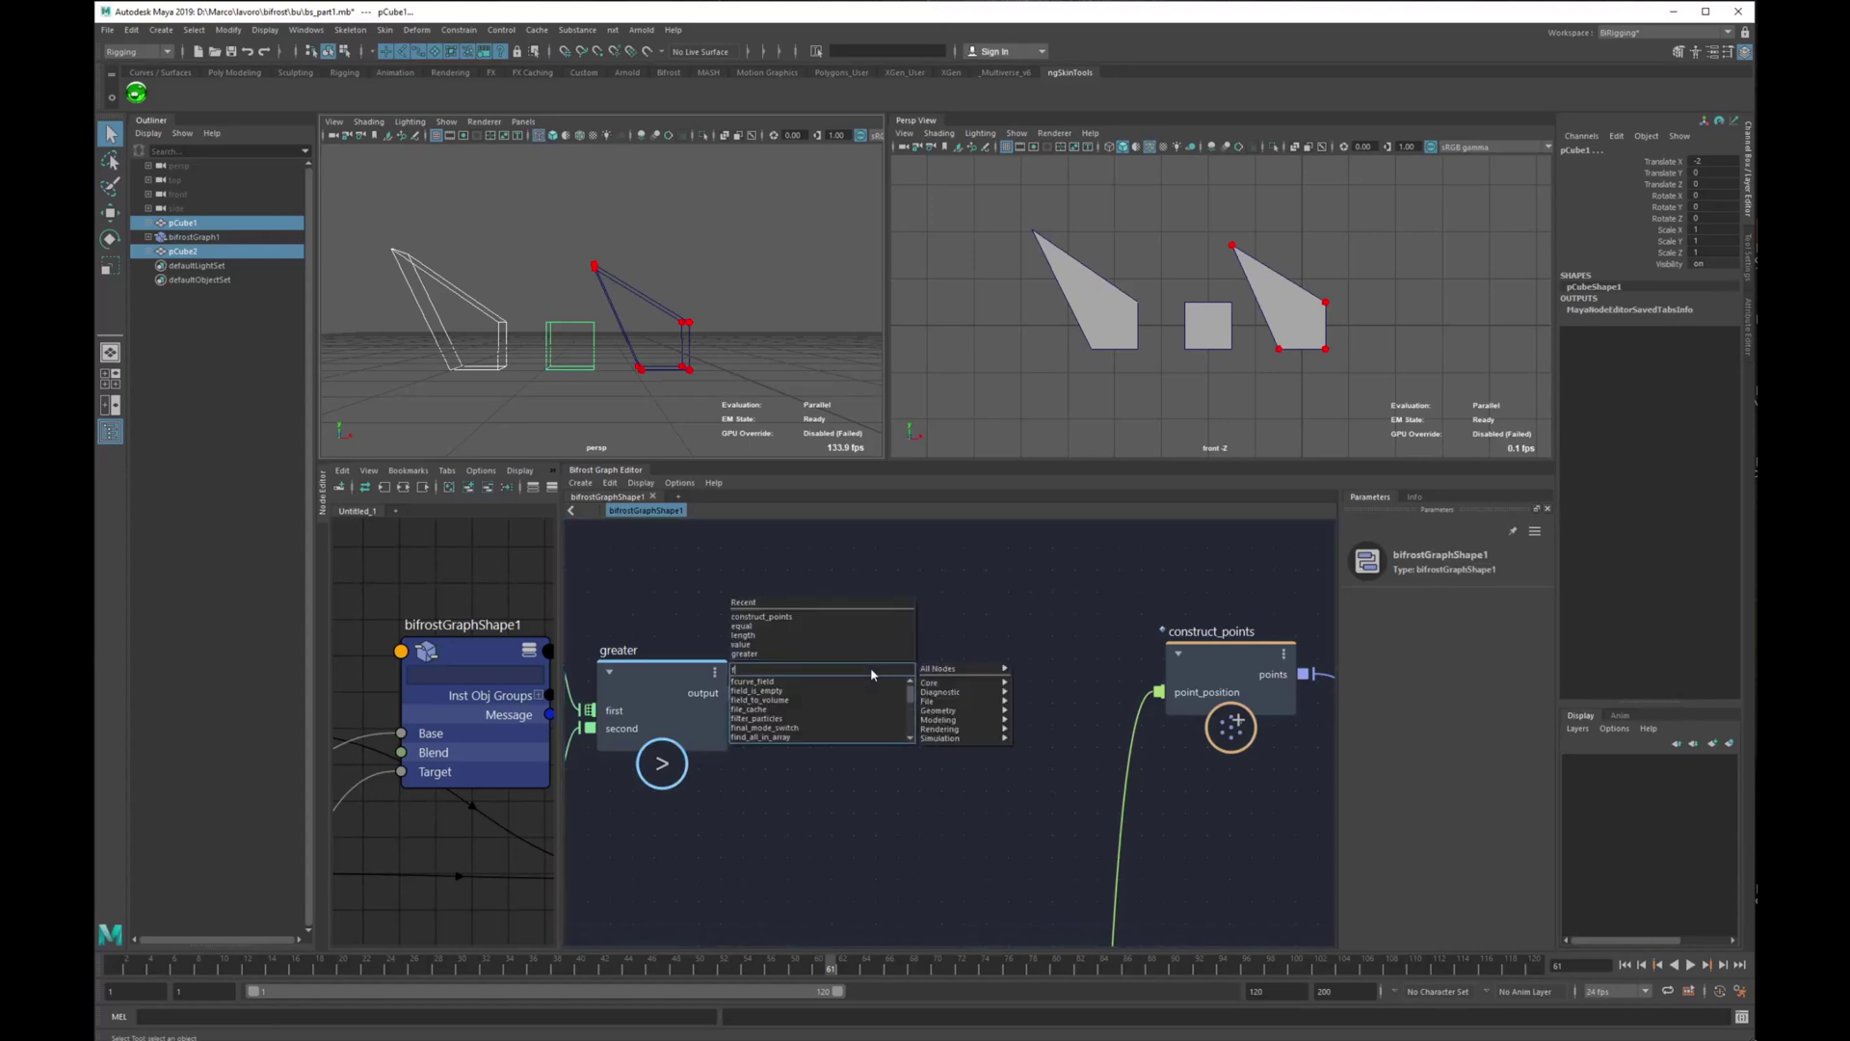
{"action": "type", "text": "ind"}
{"action": "key", "text": "Down"}
{"action": "key", "text": "Return"}
{"action": "scroll", "coordinate": [875, 696], "scroll_direction": "up", "scroll_amount": 1}
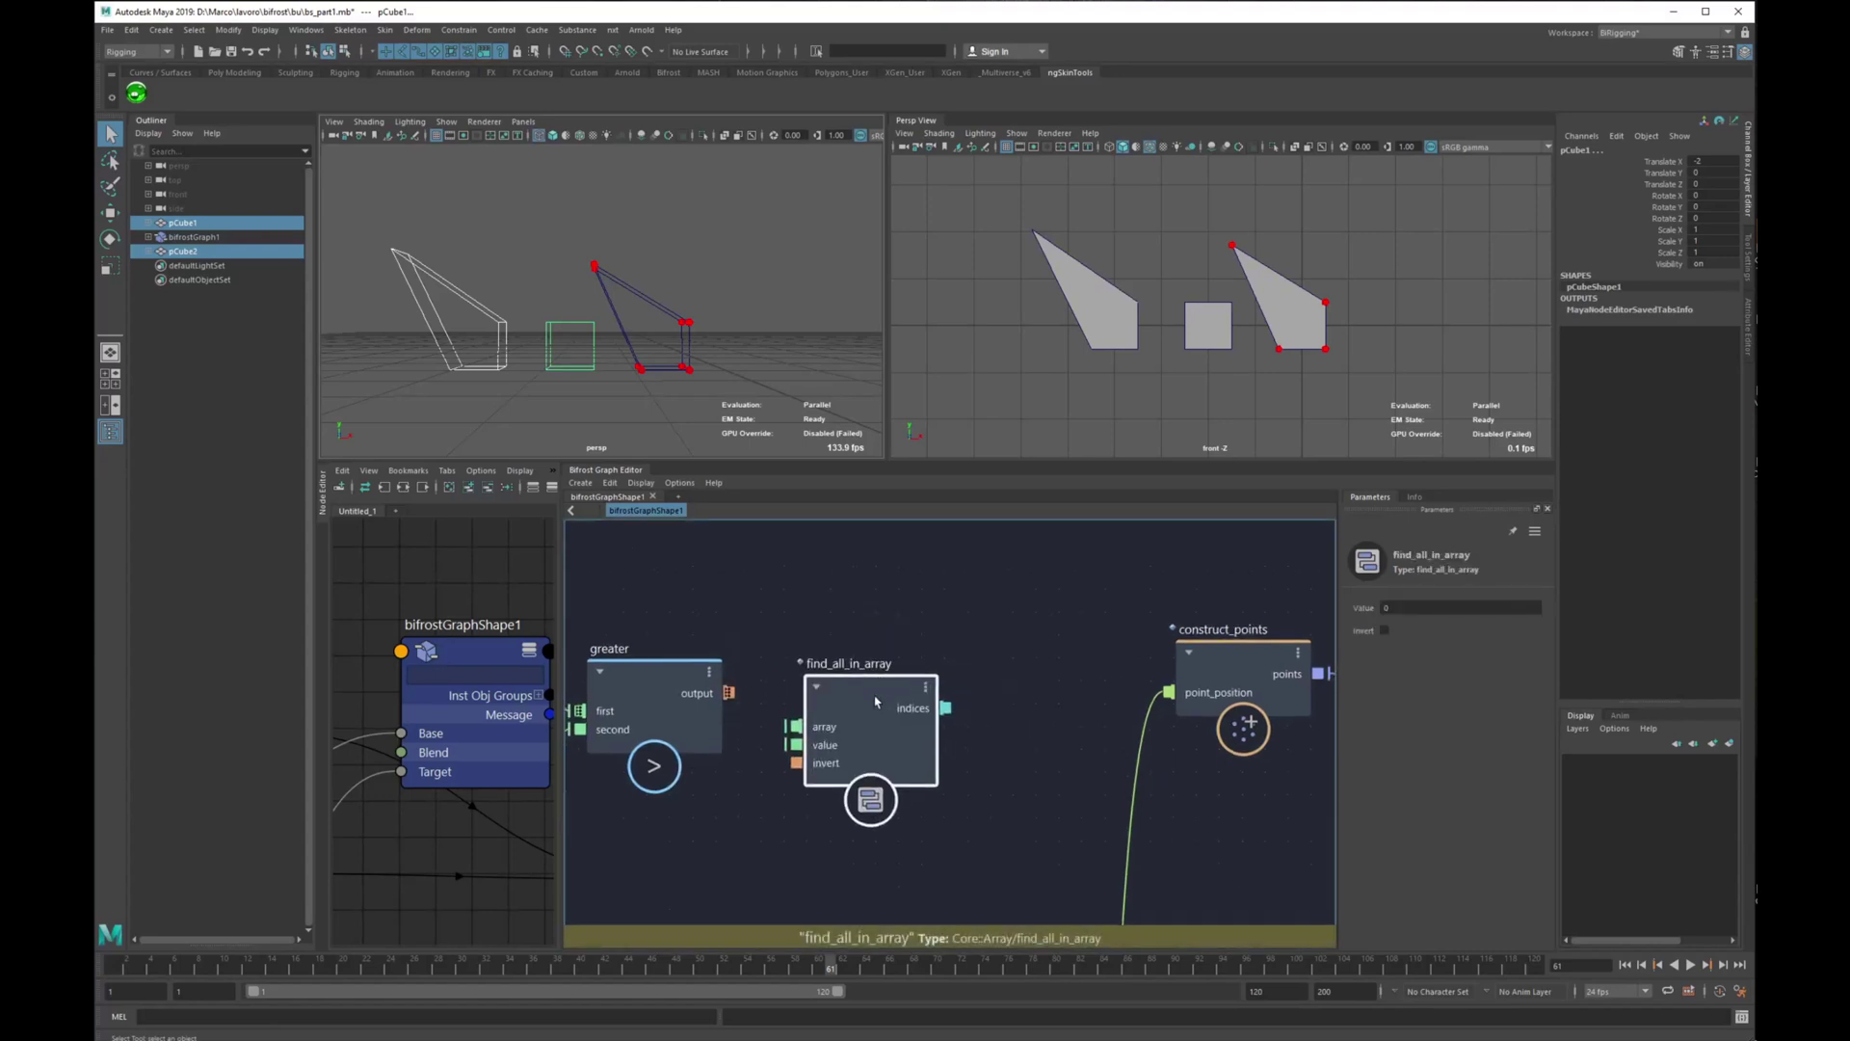
Connect greater's output to find_all_in_array's array input, enable its Value option and raise the node slightly.
{"action": "left_click_drag", "start_coordinate": [849, 708], "coordinate": [786, 710]}
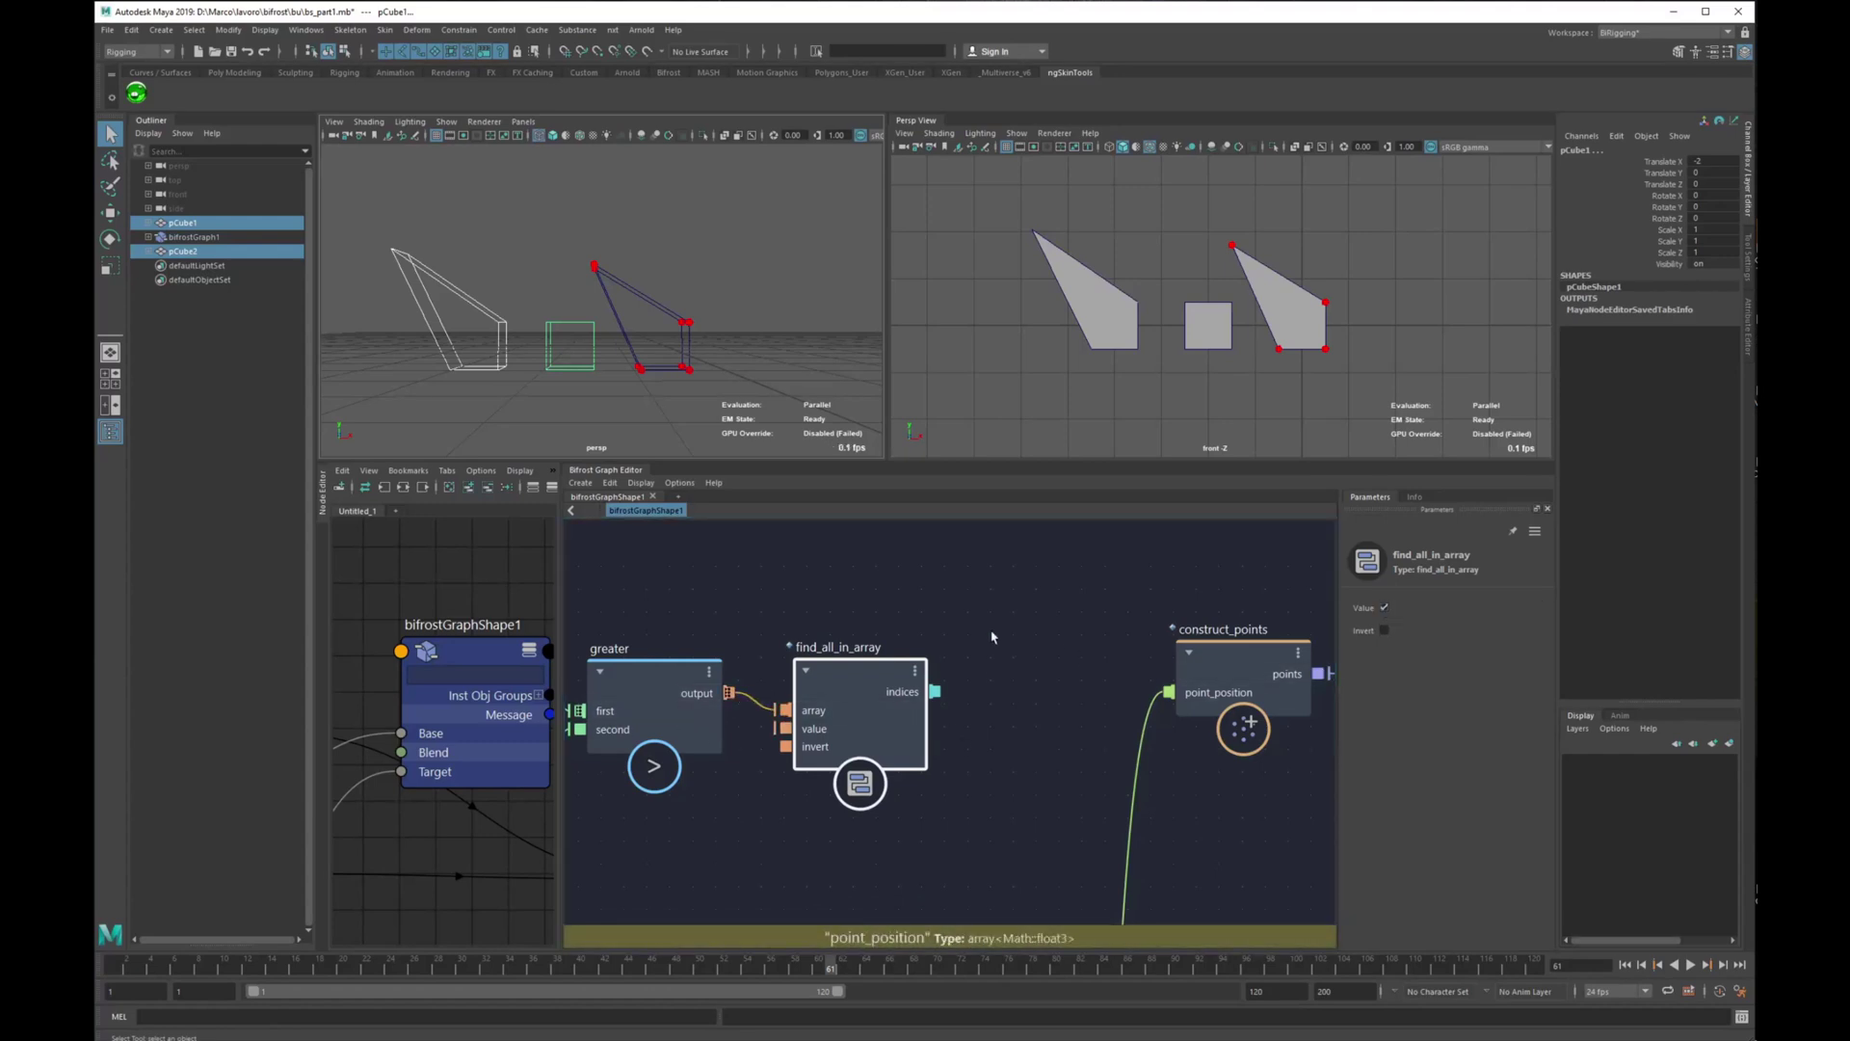
{"action": "left_click_drag", "start_coordinate": [859, 683], "coordinate": [860, 656]}
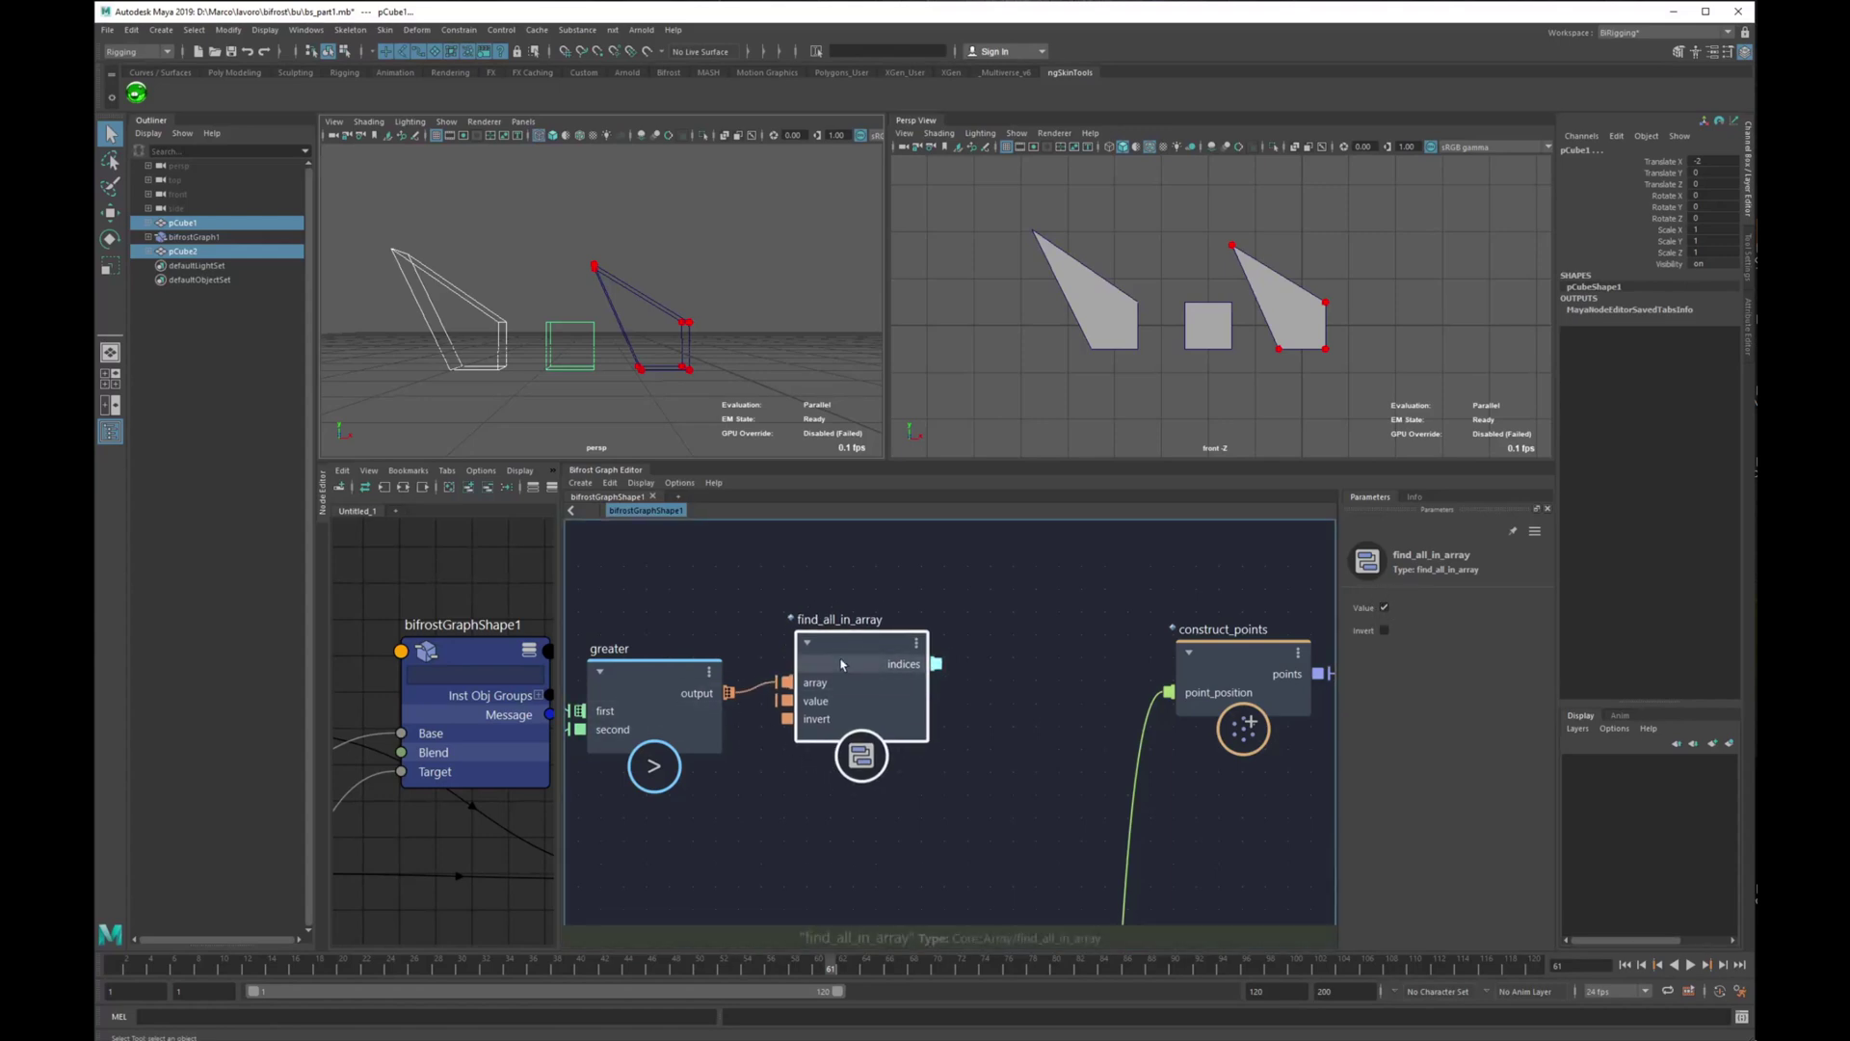
{"action": "middle_click_drag", "start_coordinate": [969, 721], "coordinate": [914, 730]}
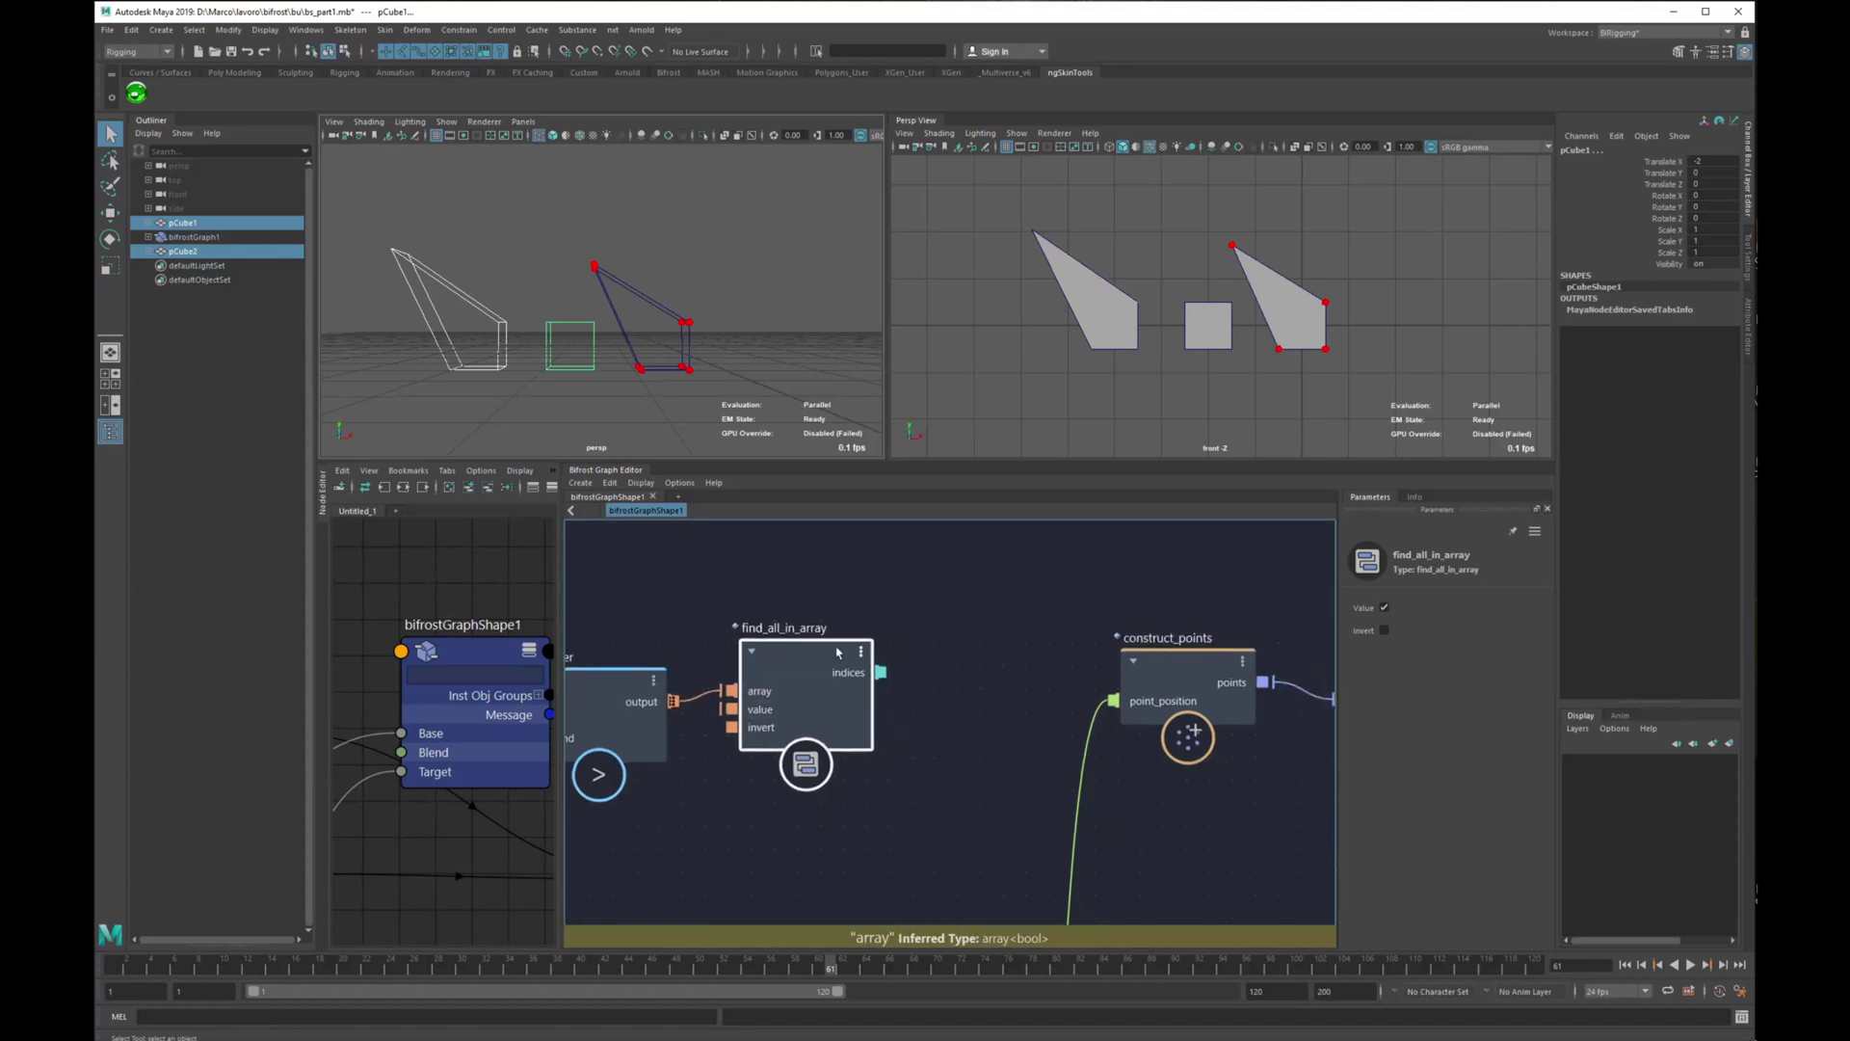
{"action": "scroll", "coordinate": [891, 708], "scroll_direction": "down", "scroll_amount": 2}
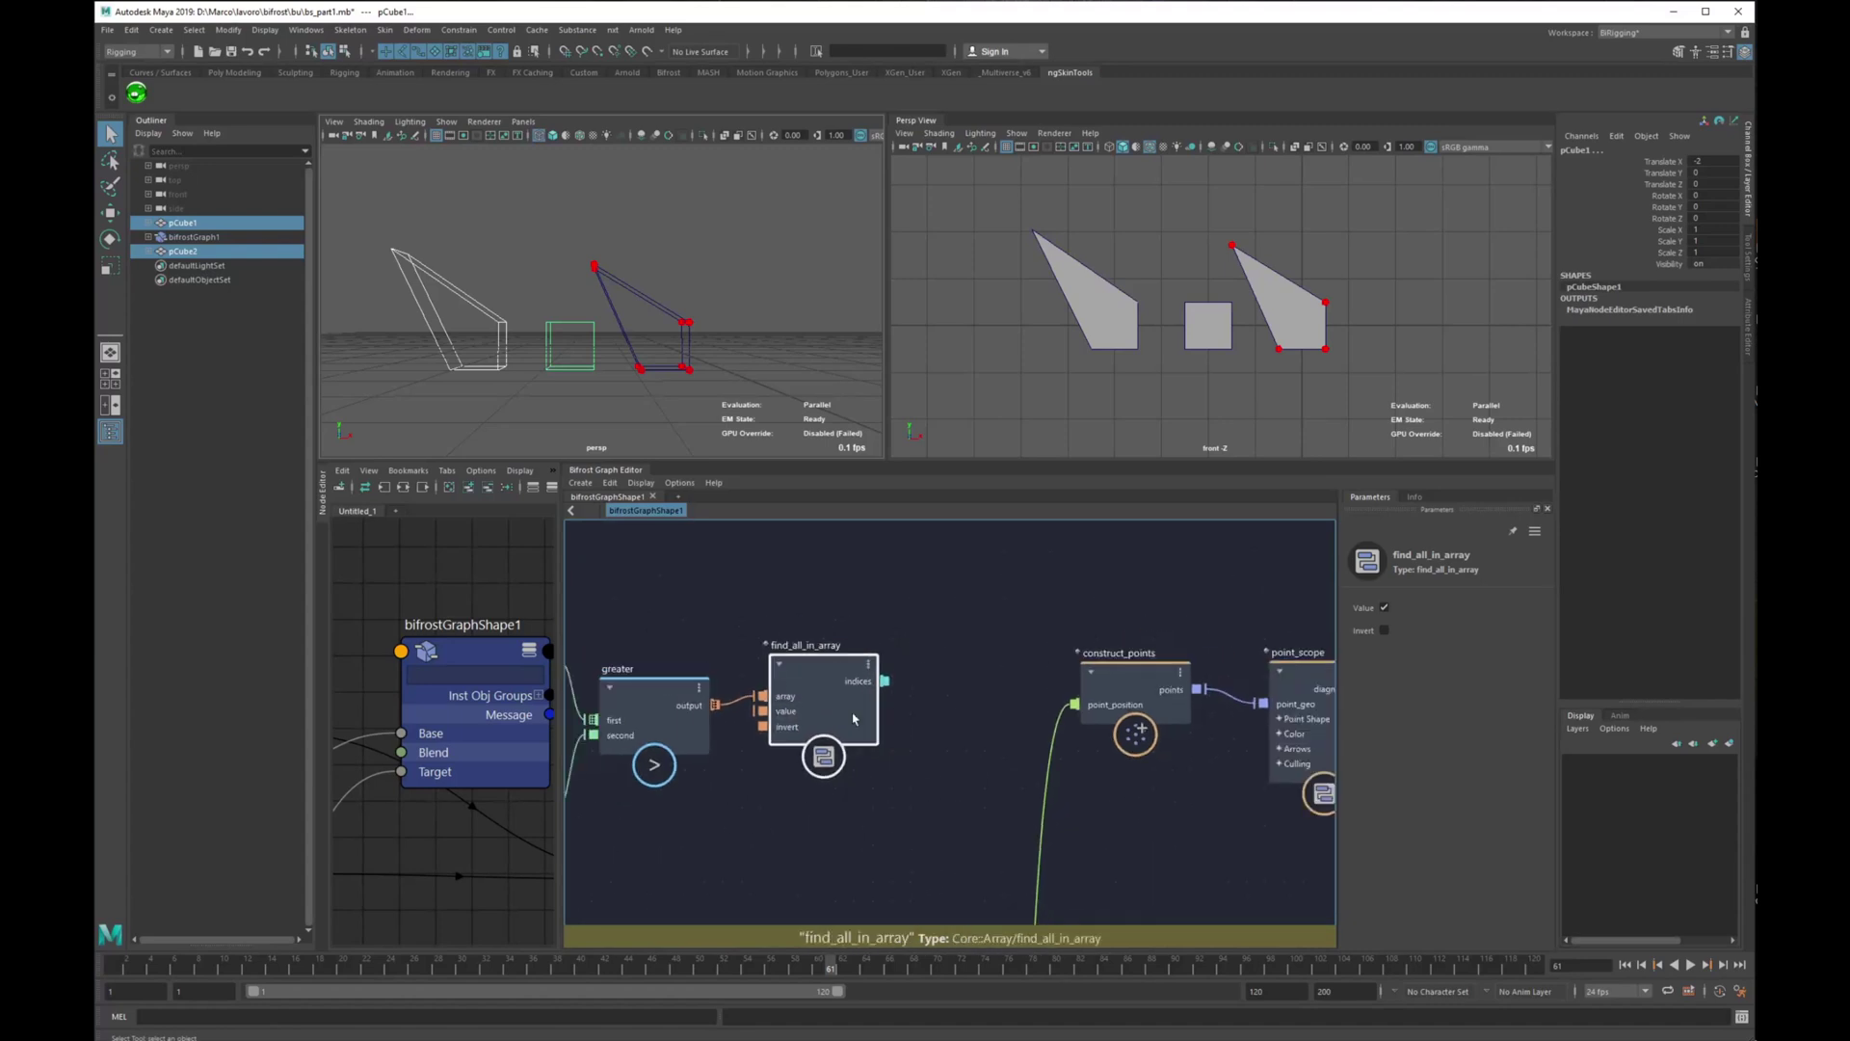
{"action": "scroll", "coordinate": [906, 732], "scroll_direction": "down", "scroll_amount": 2}
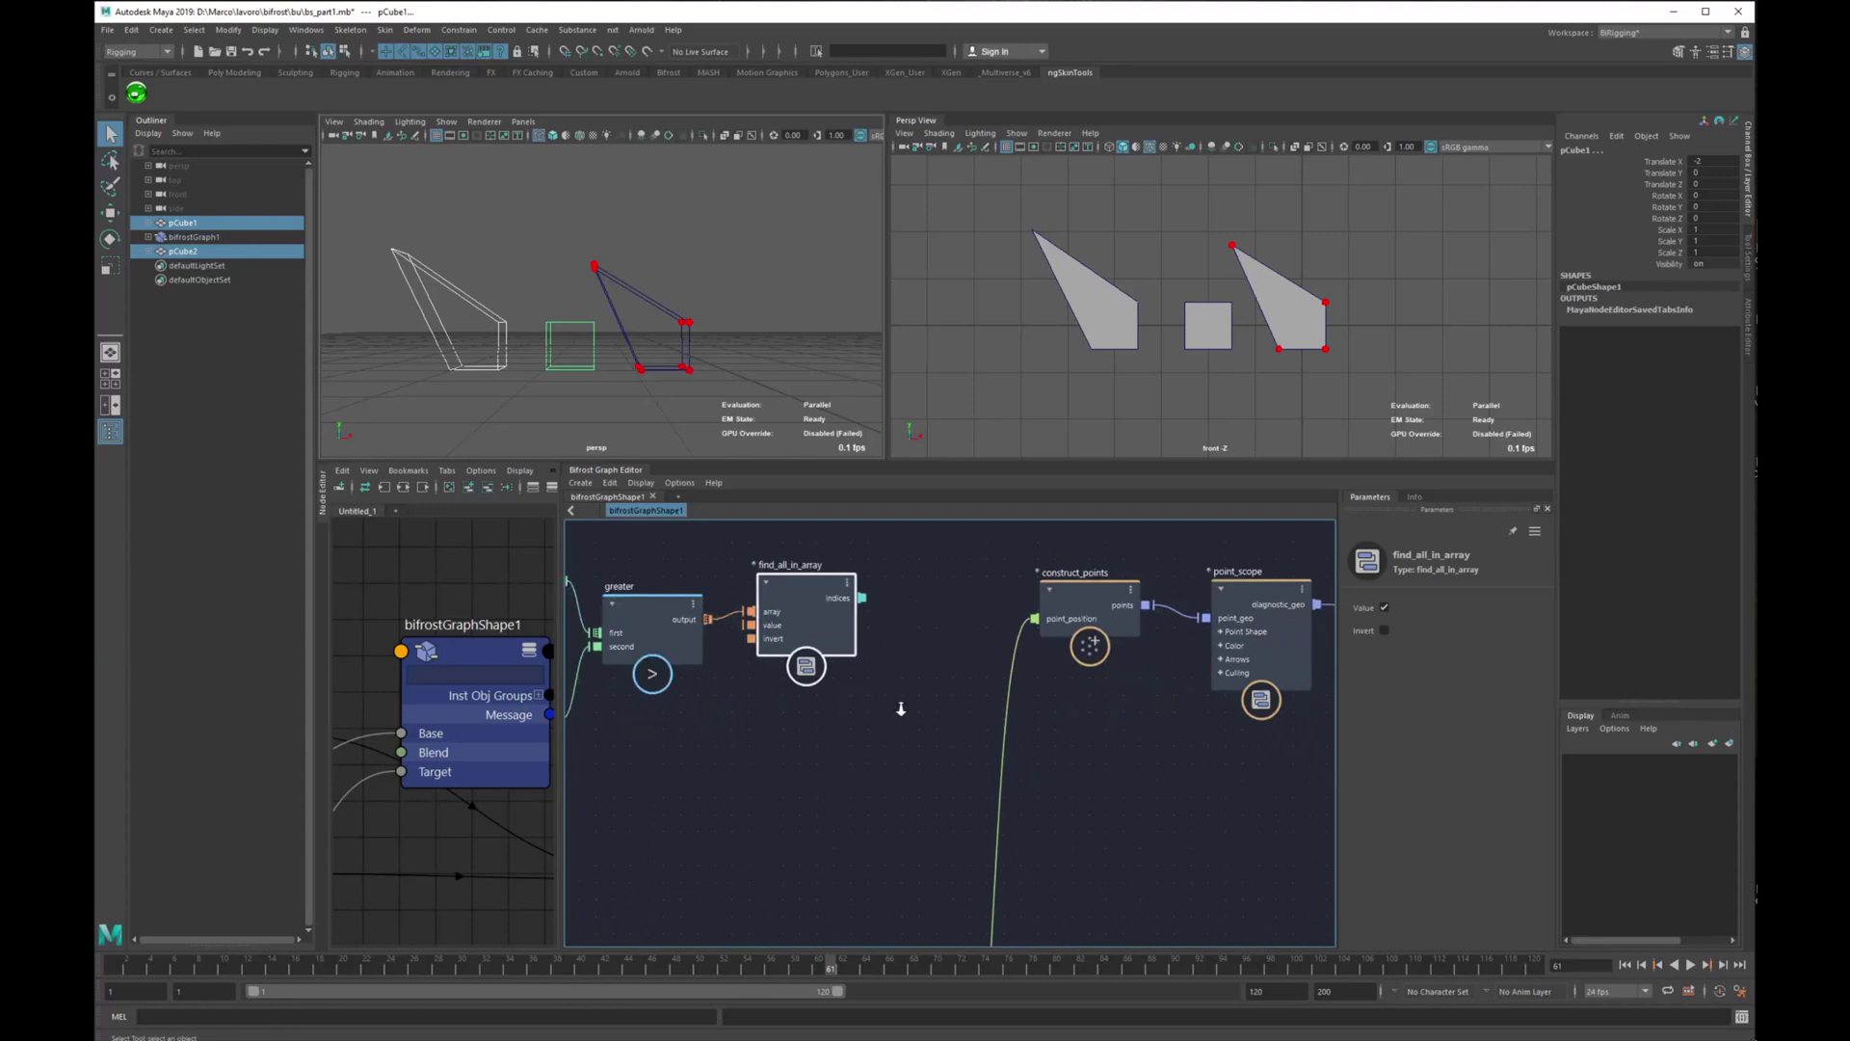
Add a get_from_array node below the gap between find_all_in_array and construct_points.
{"action": "left_click", "coordinate": [876, 747]}
{"action": "key", "text": "Tab"}
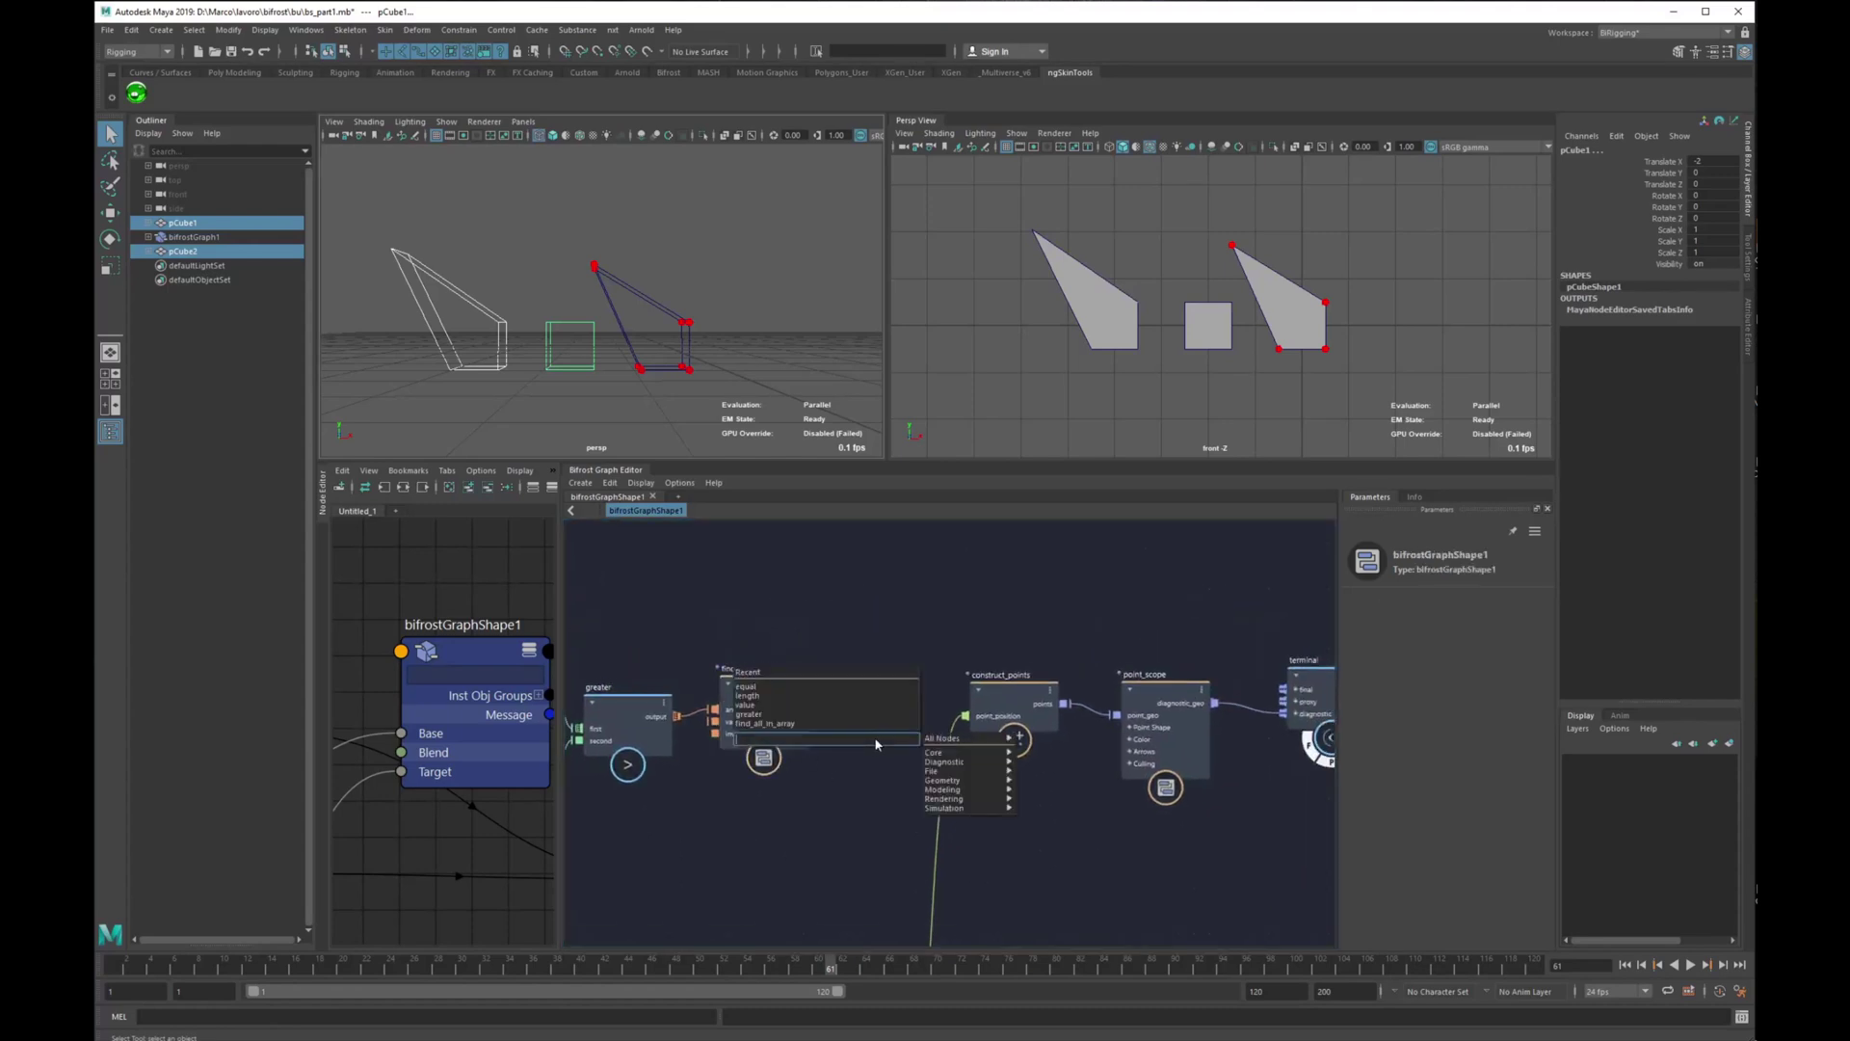
{"action": "type", "text": "from"}
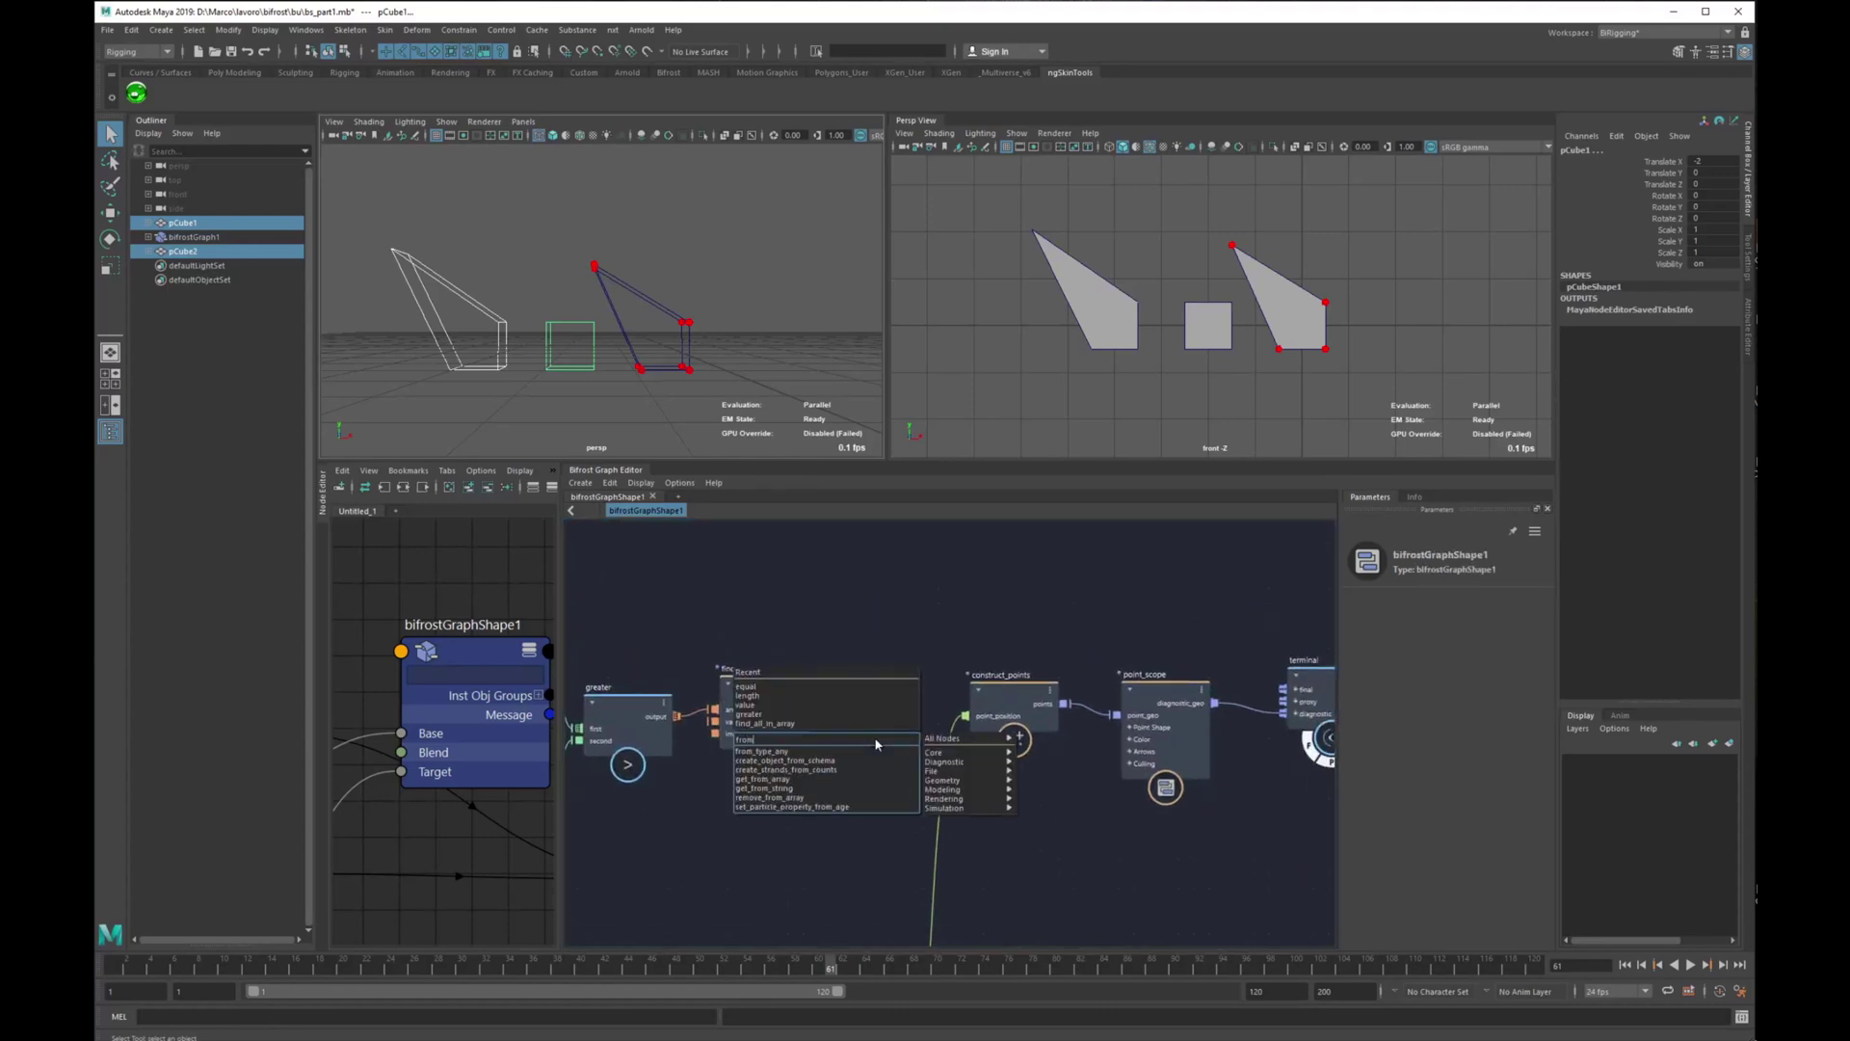
{"action": "key", "text": "Down"}
{"action": "key", "text": "Down"}
{"action": "key", "text": "Down"}
{"action": "key", "text": "Down"}
{"action": "key", "text": "Return"}
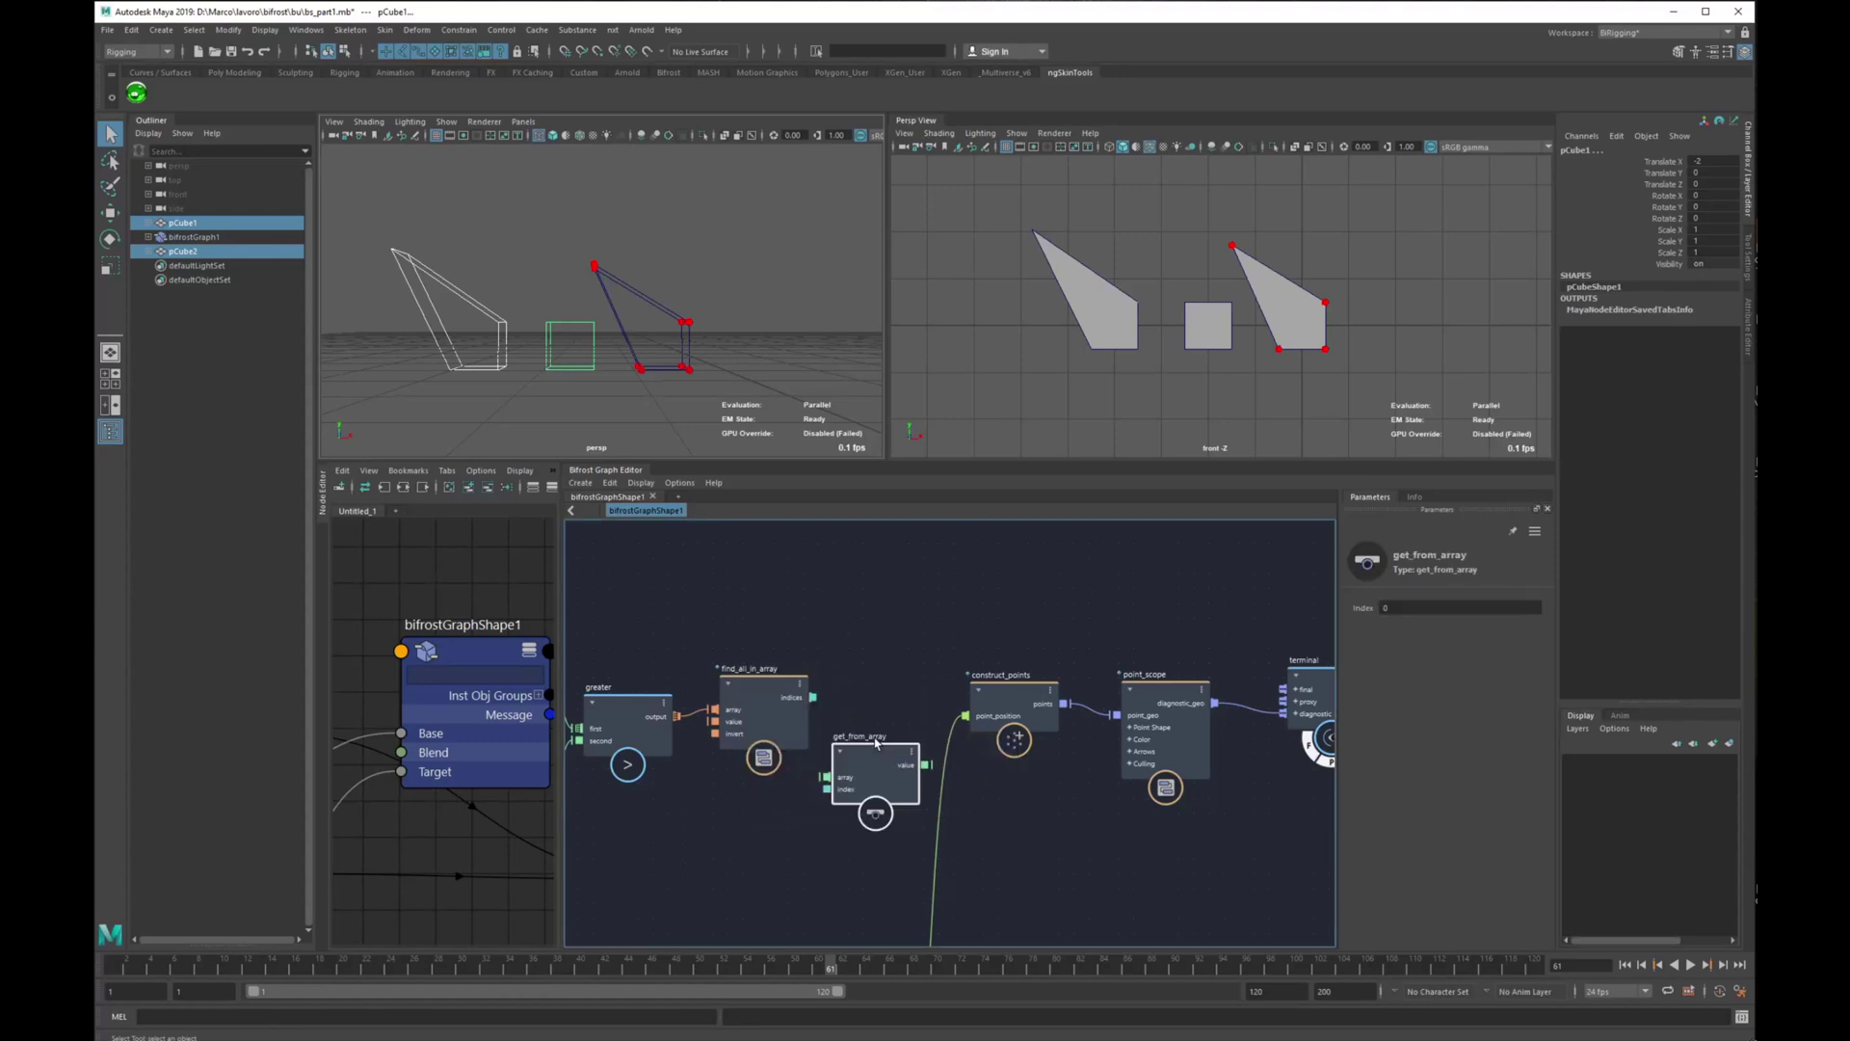
Bring get_from_array down near the add node and connect add's output to its array input.
{"action": "scroll", "coordinate": [789, 742], "scroll_direction": "down", "scroll_amount": 1}
{"action": "middle_click_drag", "start_coordinate": [788, 740], "coordinate": [681, 550], "text": "alt"}
{"action": "left_click_drag", "start_coordinate": [769, 571], "coordinate": [892, 706]}
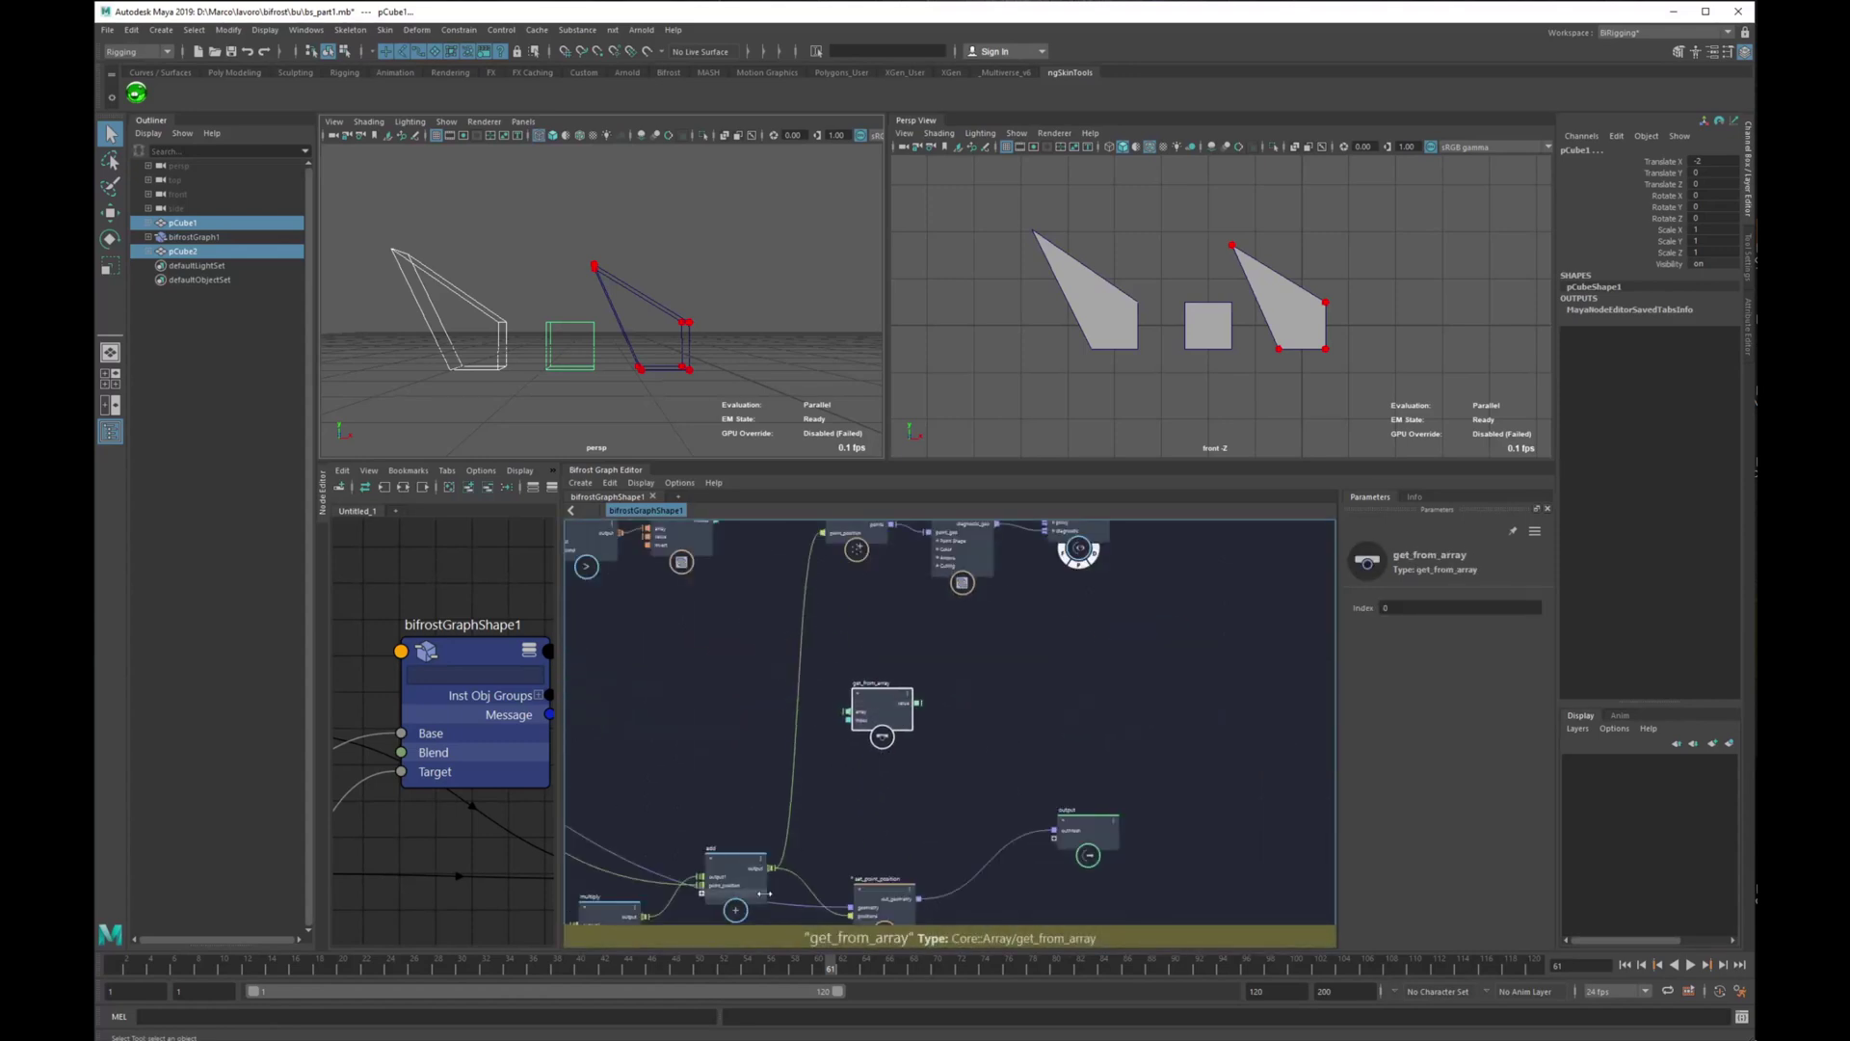
{"action": "left_click_drag", "start_coordinate": [772, 877], "coordinate": [848, 715]}
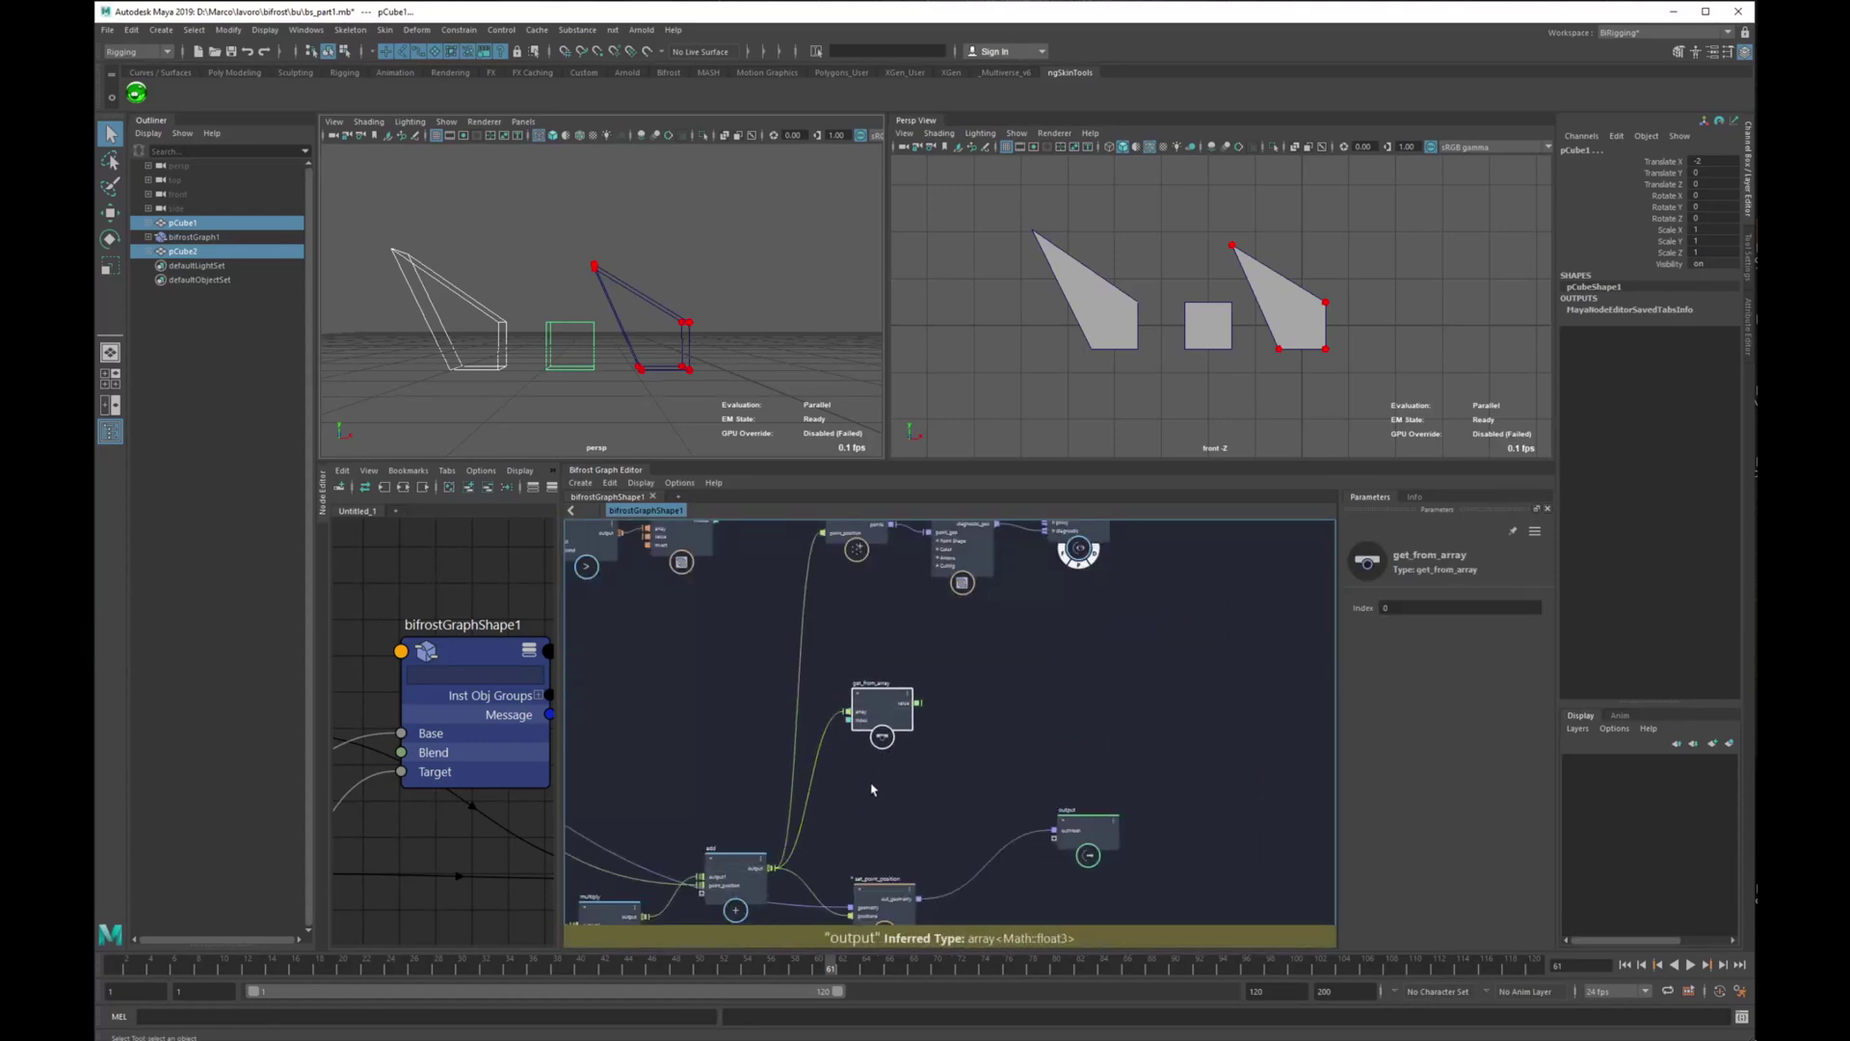
Place get_from_array between find_all_in_array and construct_points, and connect find_all_in_array's indices to its index input.
{"action": "middle_click_drag", "start_coordinate": [873, 789], "coordinate": [887, 891], "text": "alt"}
{"action": "left_click_drag", "start_coordinate": [888, 821], "coordinate": [781, 627]}
{"action": "scroll", "coordinate": [783, 683], "scroll_direction": "up", "scroll_amount": 3}
{"action": "middle_click_drag", "start_coordinate": [809, 710], "coordinate": [893, 819], "text": "alt"}
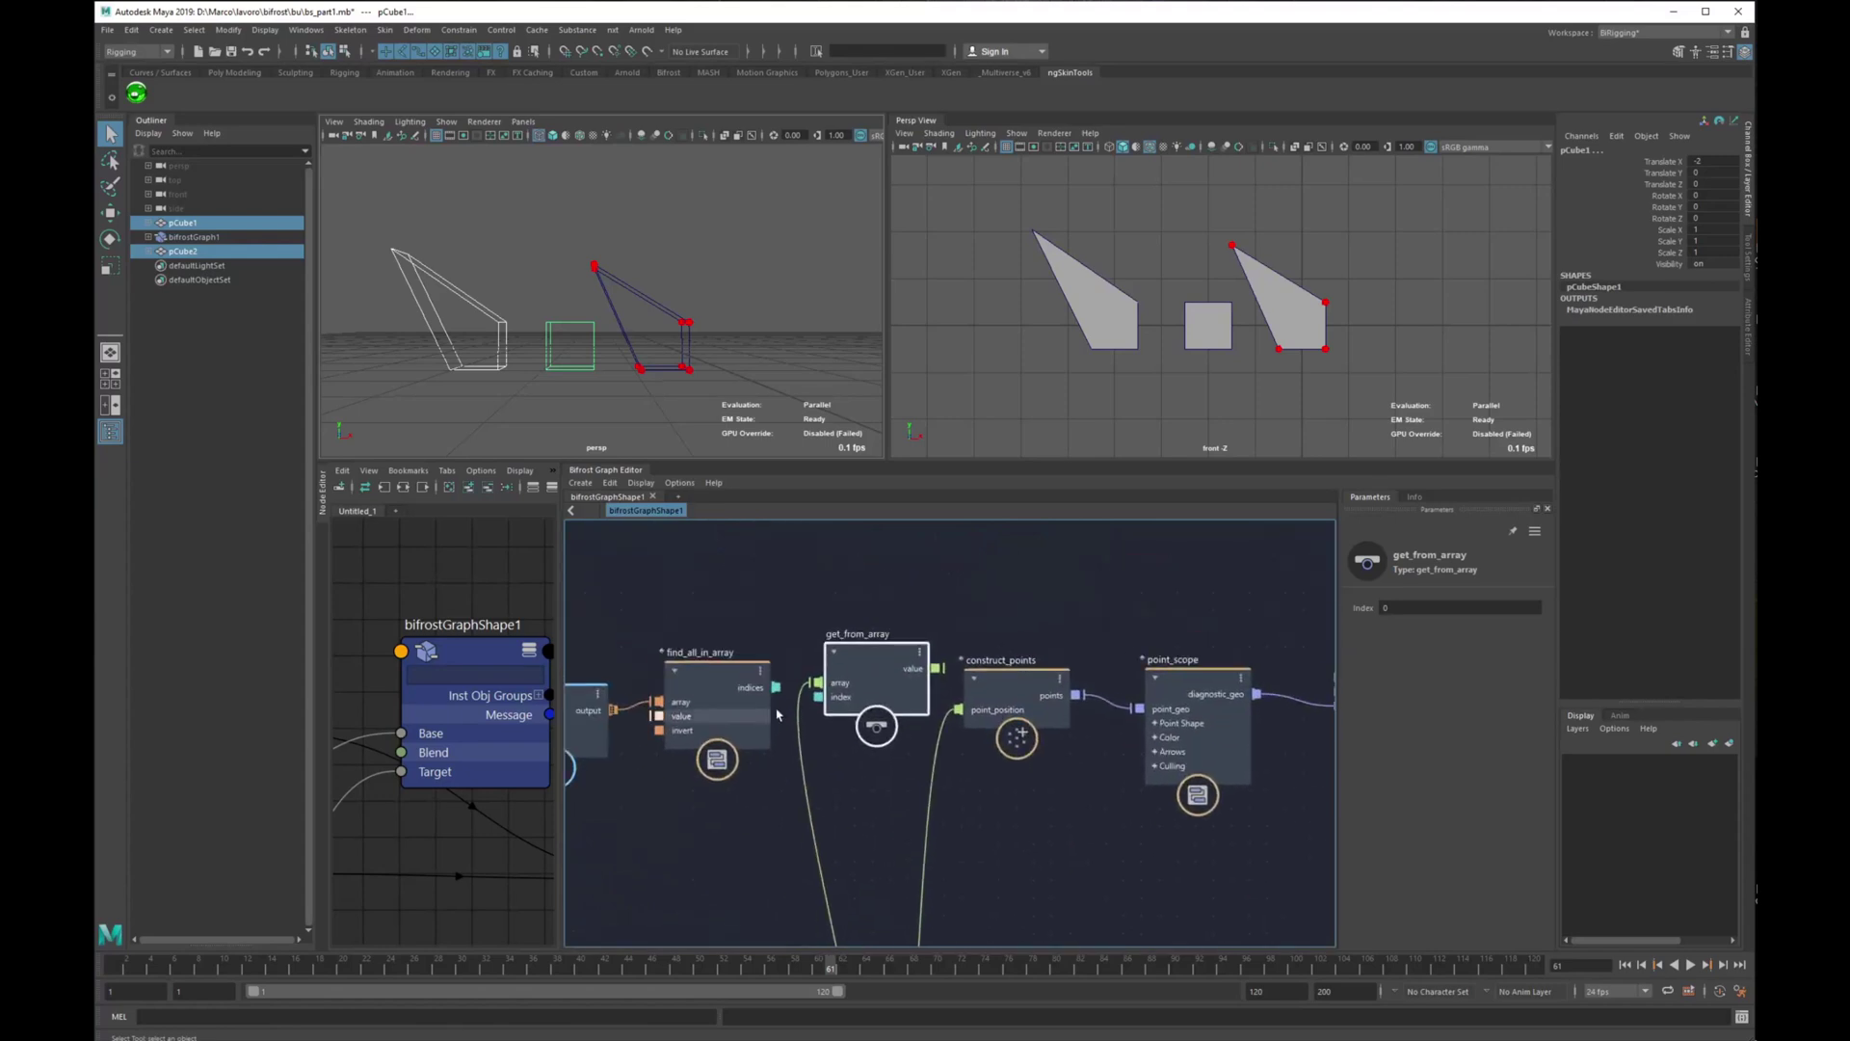
{"action": "left_click_drag", "start_coordinate": [776, 687], "coordinate": [818, 696]}
Select construct_points, point_scope and terminal and move them together further away from get_from_array.
{"action": "middle_click_drag", "start_coordinate": [1023, 795], "coordinate": [922, 802]}
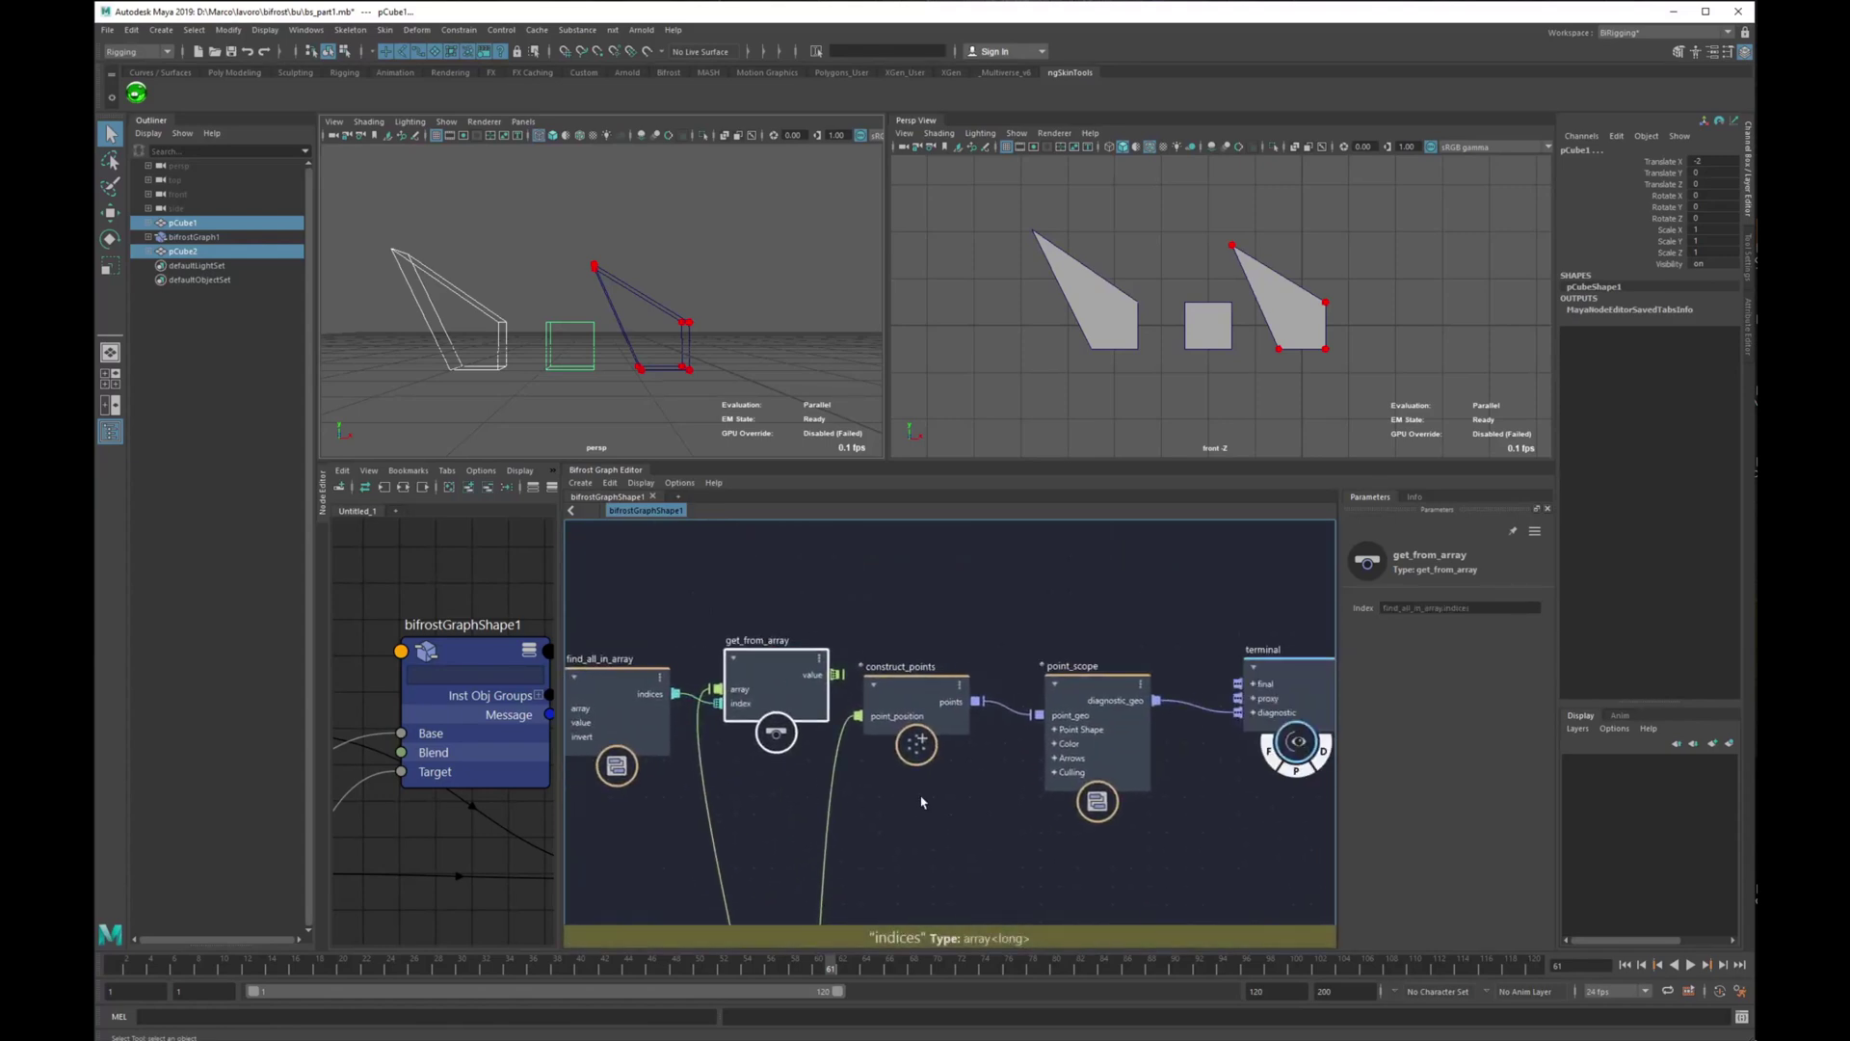
{"action": "scroll", "coordinate": [1072, 788], "scroll_direction": "down", "scroll_amount": 3}
{"action": "left_click_drag", "start_coordinate": [1222, 808], "coordinate": [966, 652]}
{"action": "left_click_drag", "start_coordinate": [973, 742], "coordinate": [1043, 725]}
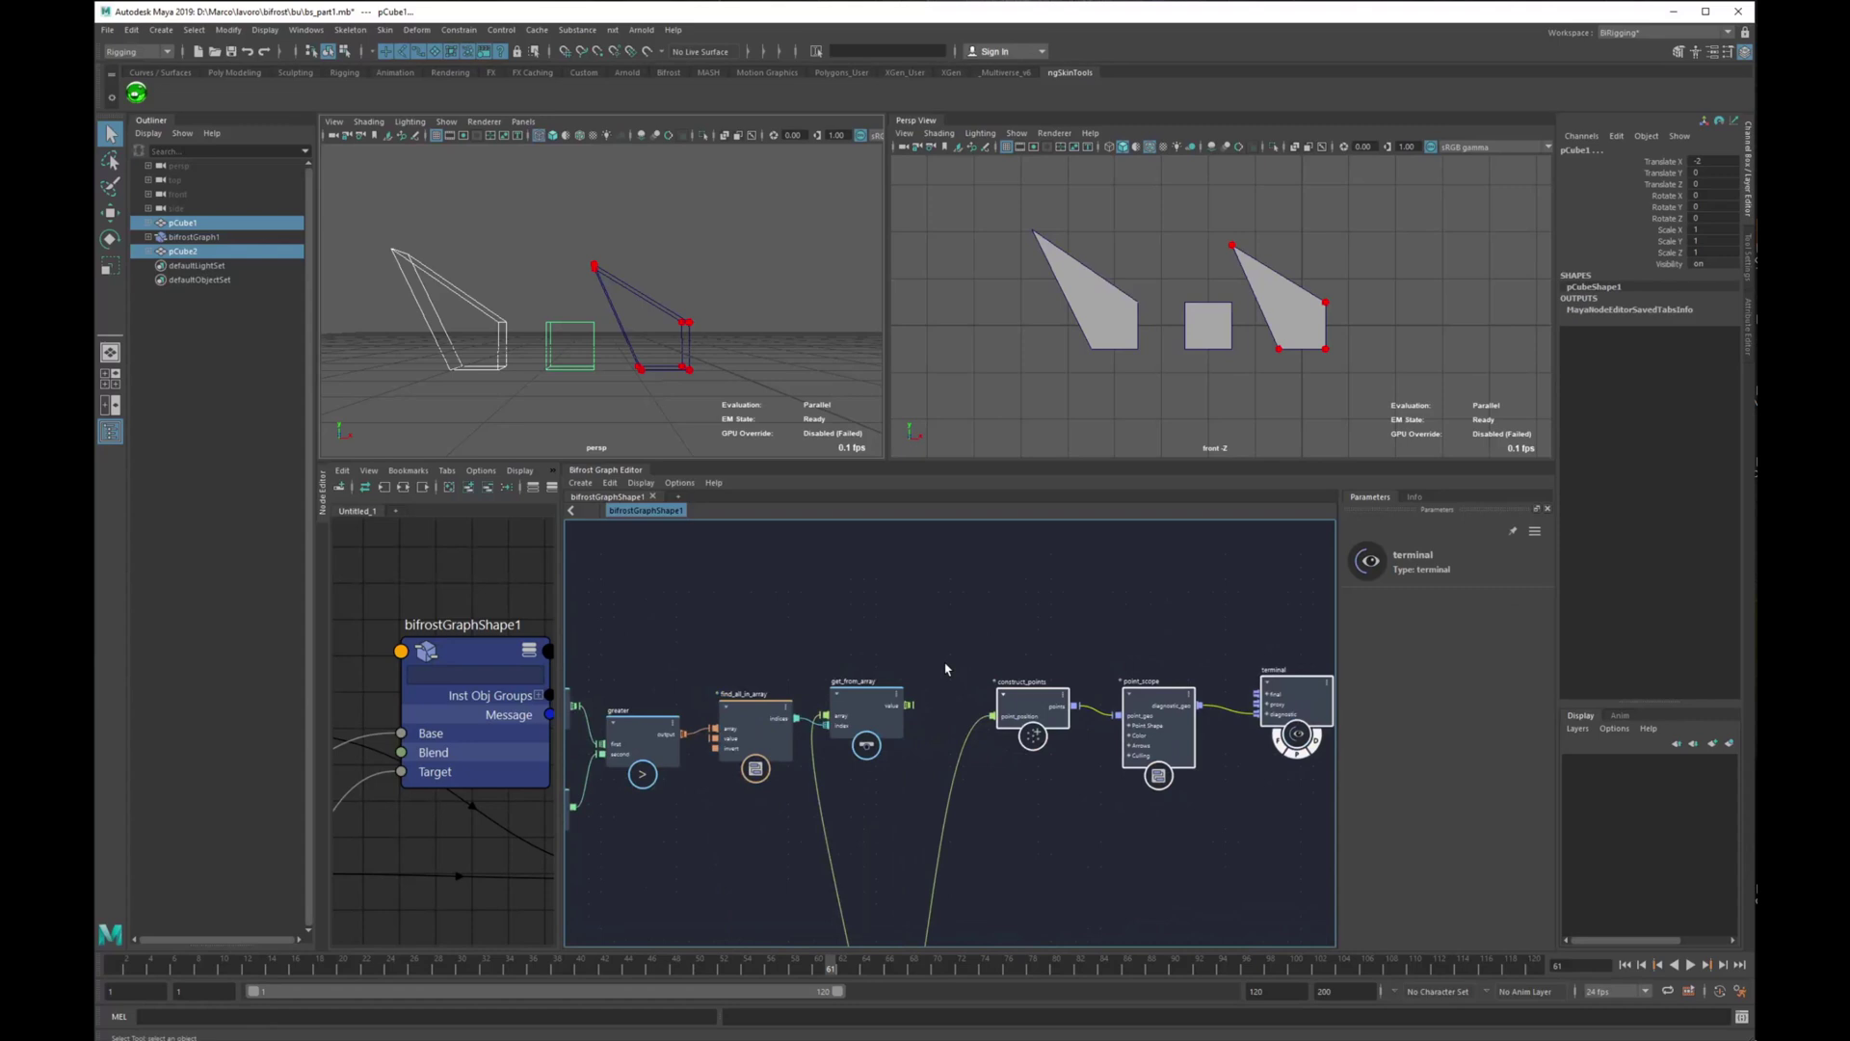
{"action": "left_click", "coordinate": [945, 668]}
Connect get_from_array's value to construct_points' point_position and orbit the perspective view to check the displayed points.
{"action": "scroll", "coordinate": [871, 686], "scroll_direction": "up", "scroll_amount": 2}
{"action": "left_click_drag", "start_coordinate": [928, 711], "coordinate": [1062, 730]}
{"action": "left_click_drag", "start_coordinate": [710, 252], "coordinate": [665, 267], "text": "alt"}
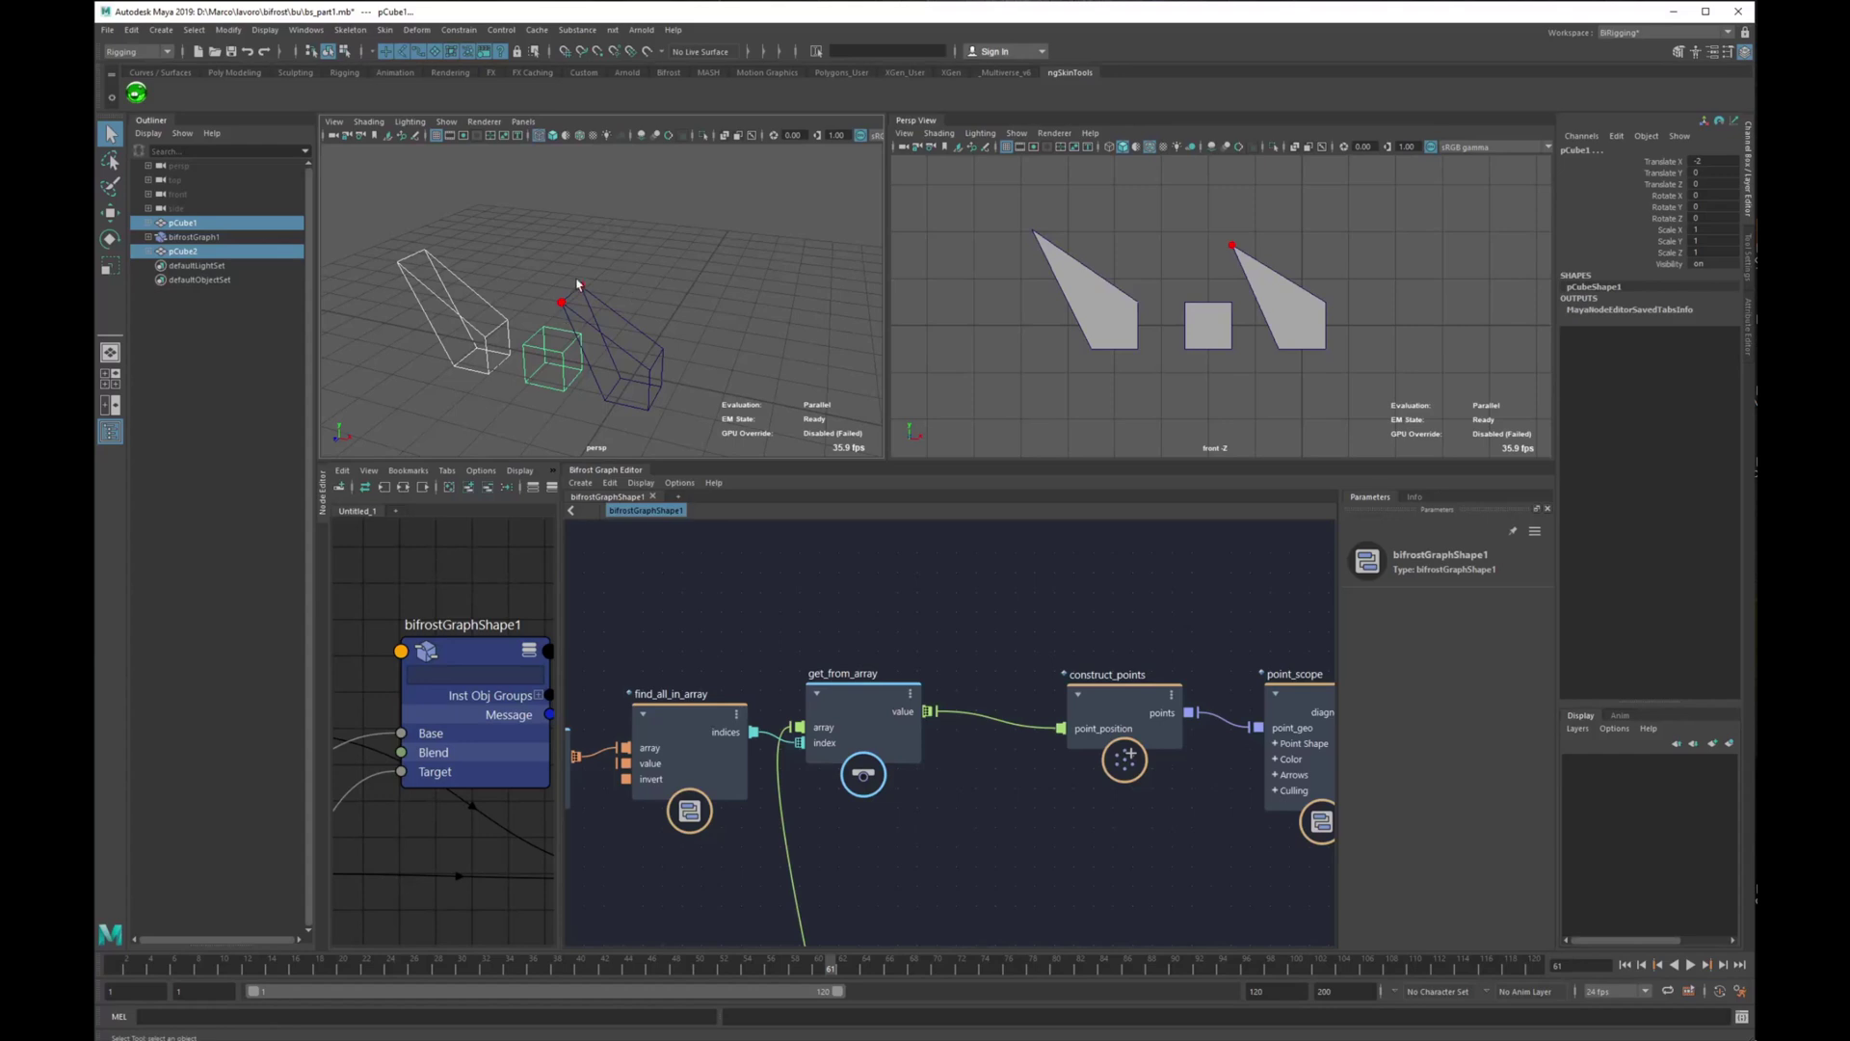
Locate the add node and put a watchpoint on its connection to get_from_array's array input to inspect the data.
{"action": "middle_click_drag", "start_coordinate": [884, 868], "coordinate": [997, 845]}
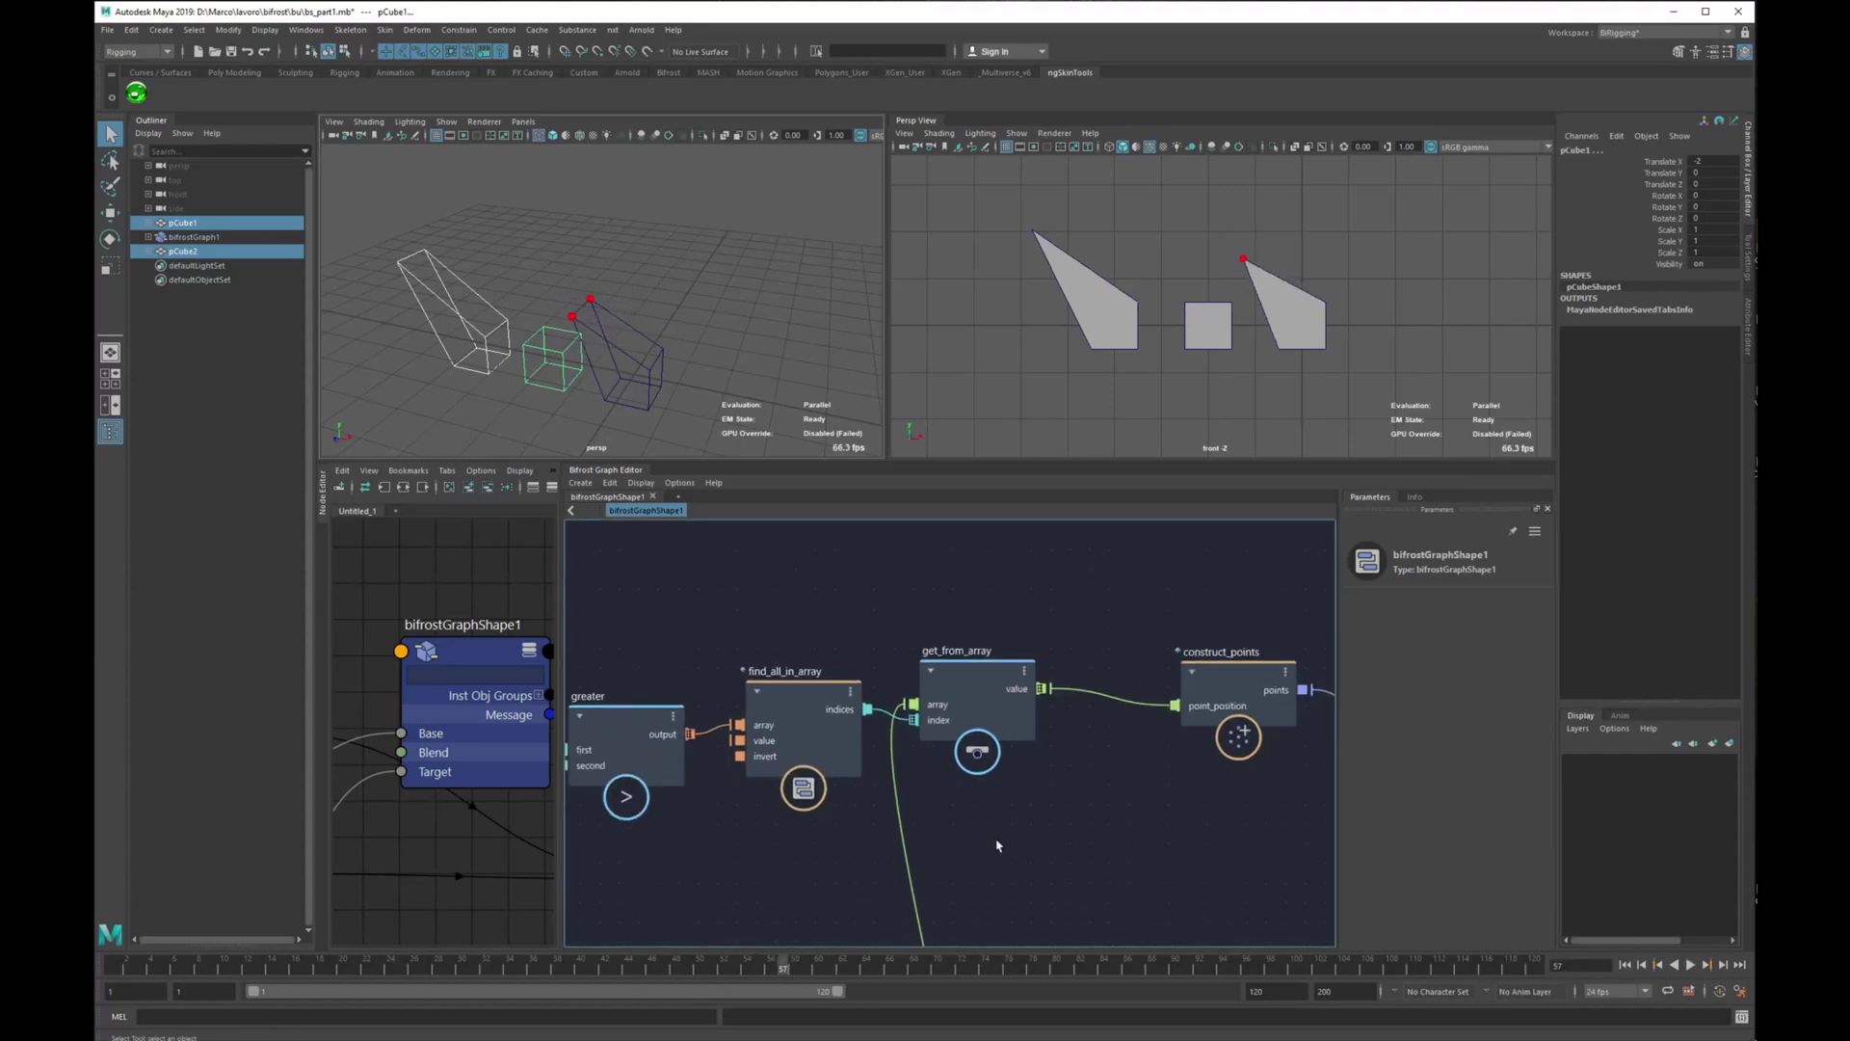
{"action": "scroll", "coordinate": [997, 845], "scroll_direction": "down", "scroll_amount": 2}
{"action": "scroll", "coordinate": [1060, 747], "scroll_direction": "down", "scroll_amount": 4}
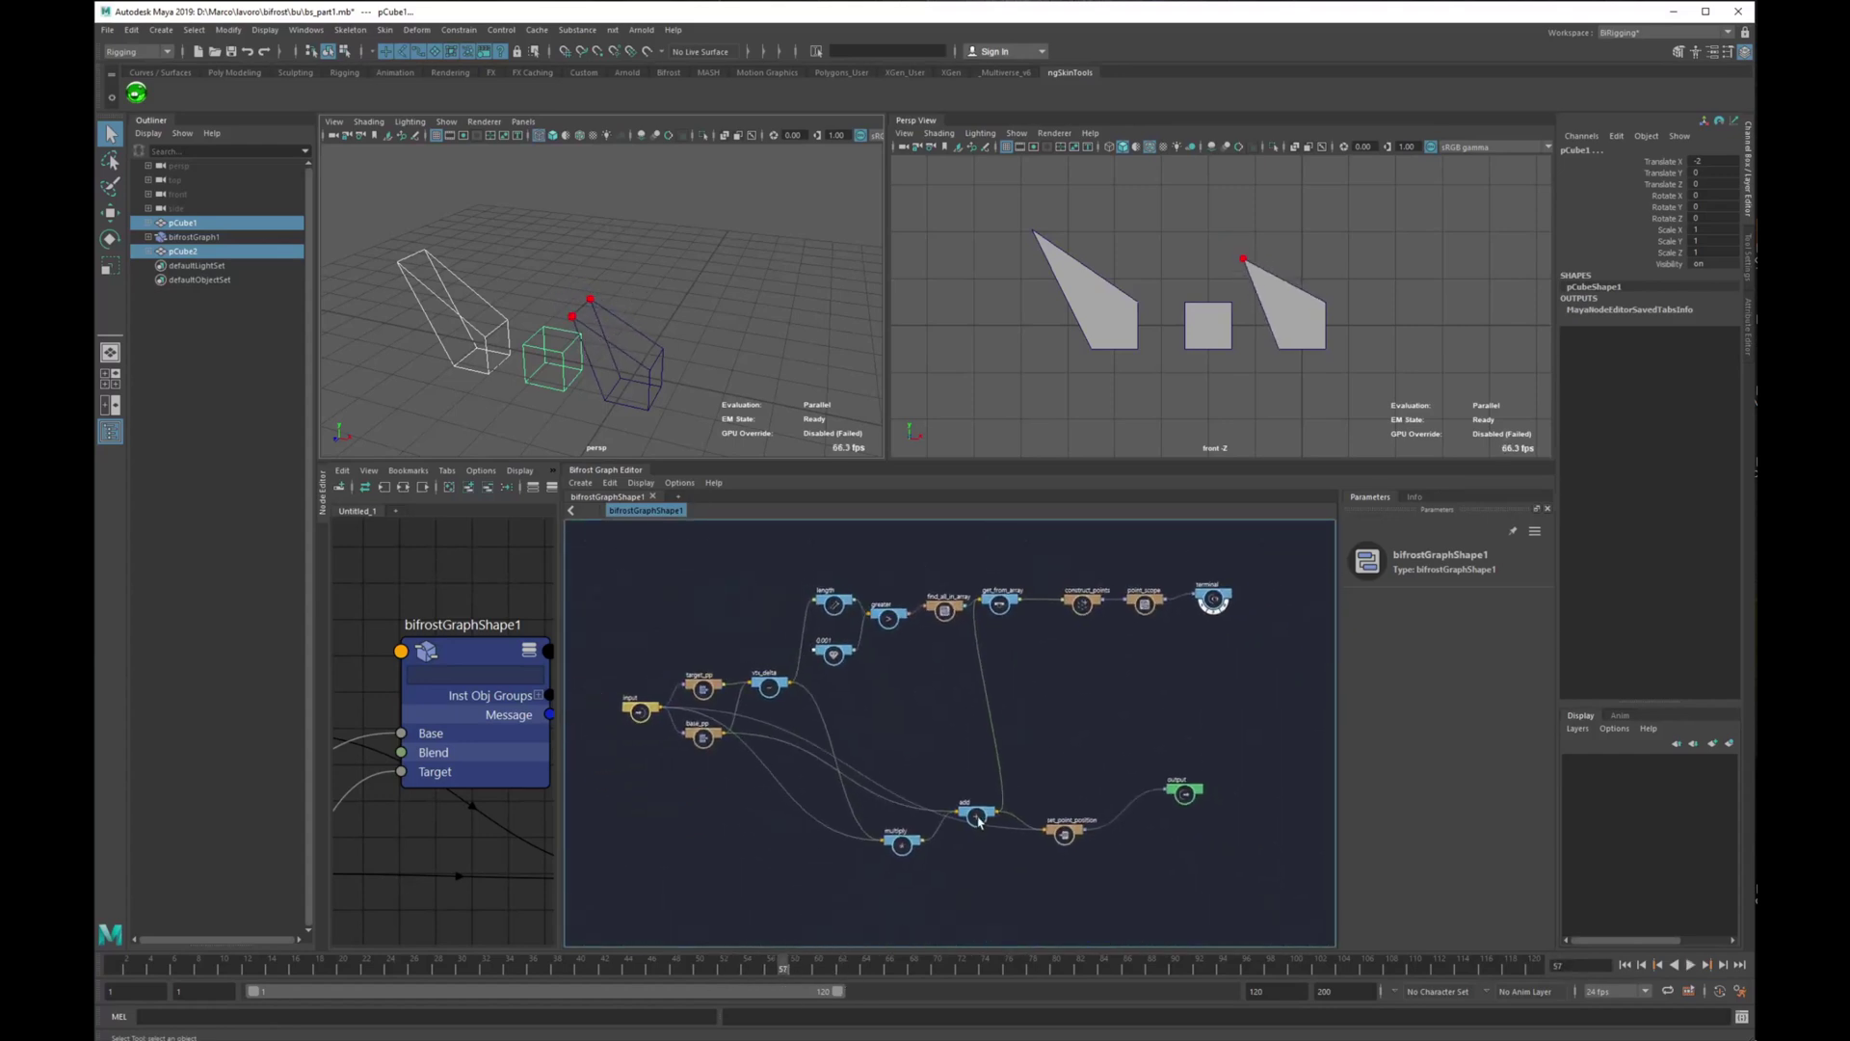
{"action": "left_click", "coordinate": [978, 820]}
{"action": "key", "text": "f"}
{"action": "scroll", "coordinate": [930, 742], "scroll_direction": "down", "scroll_amount": 3}
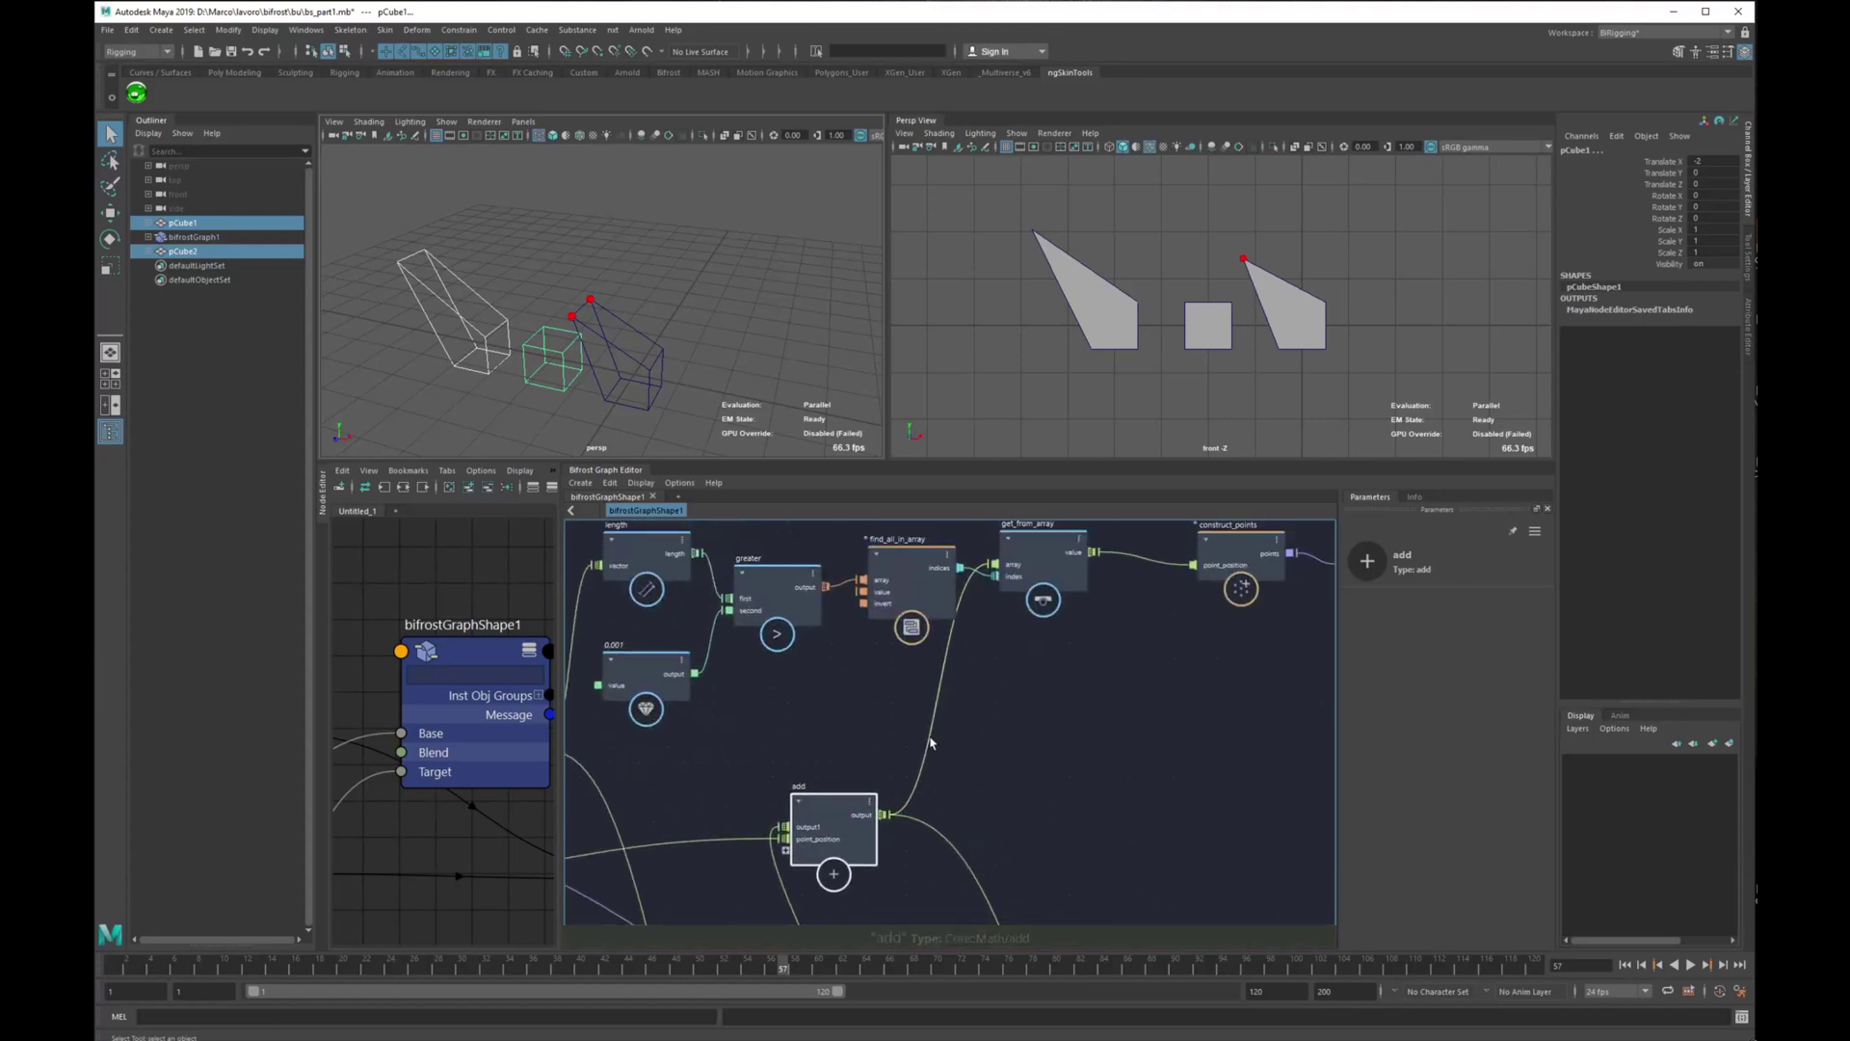
{"action": "mouse_move", "coordinate": [931, 743]}
{"action": "middle_click_drag", "start_coordinate": [982, 738], "coordinate": [953, 799]}
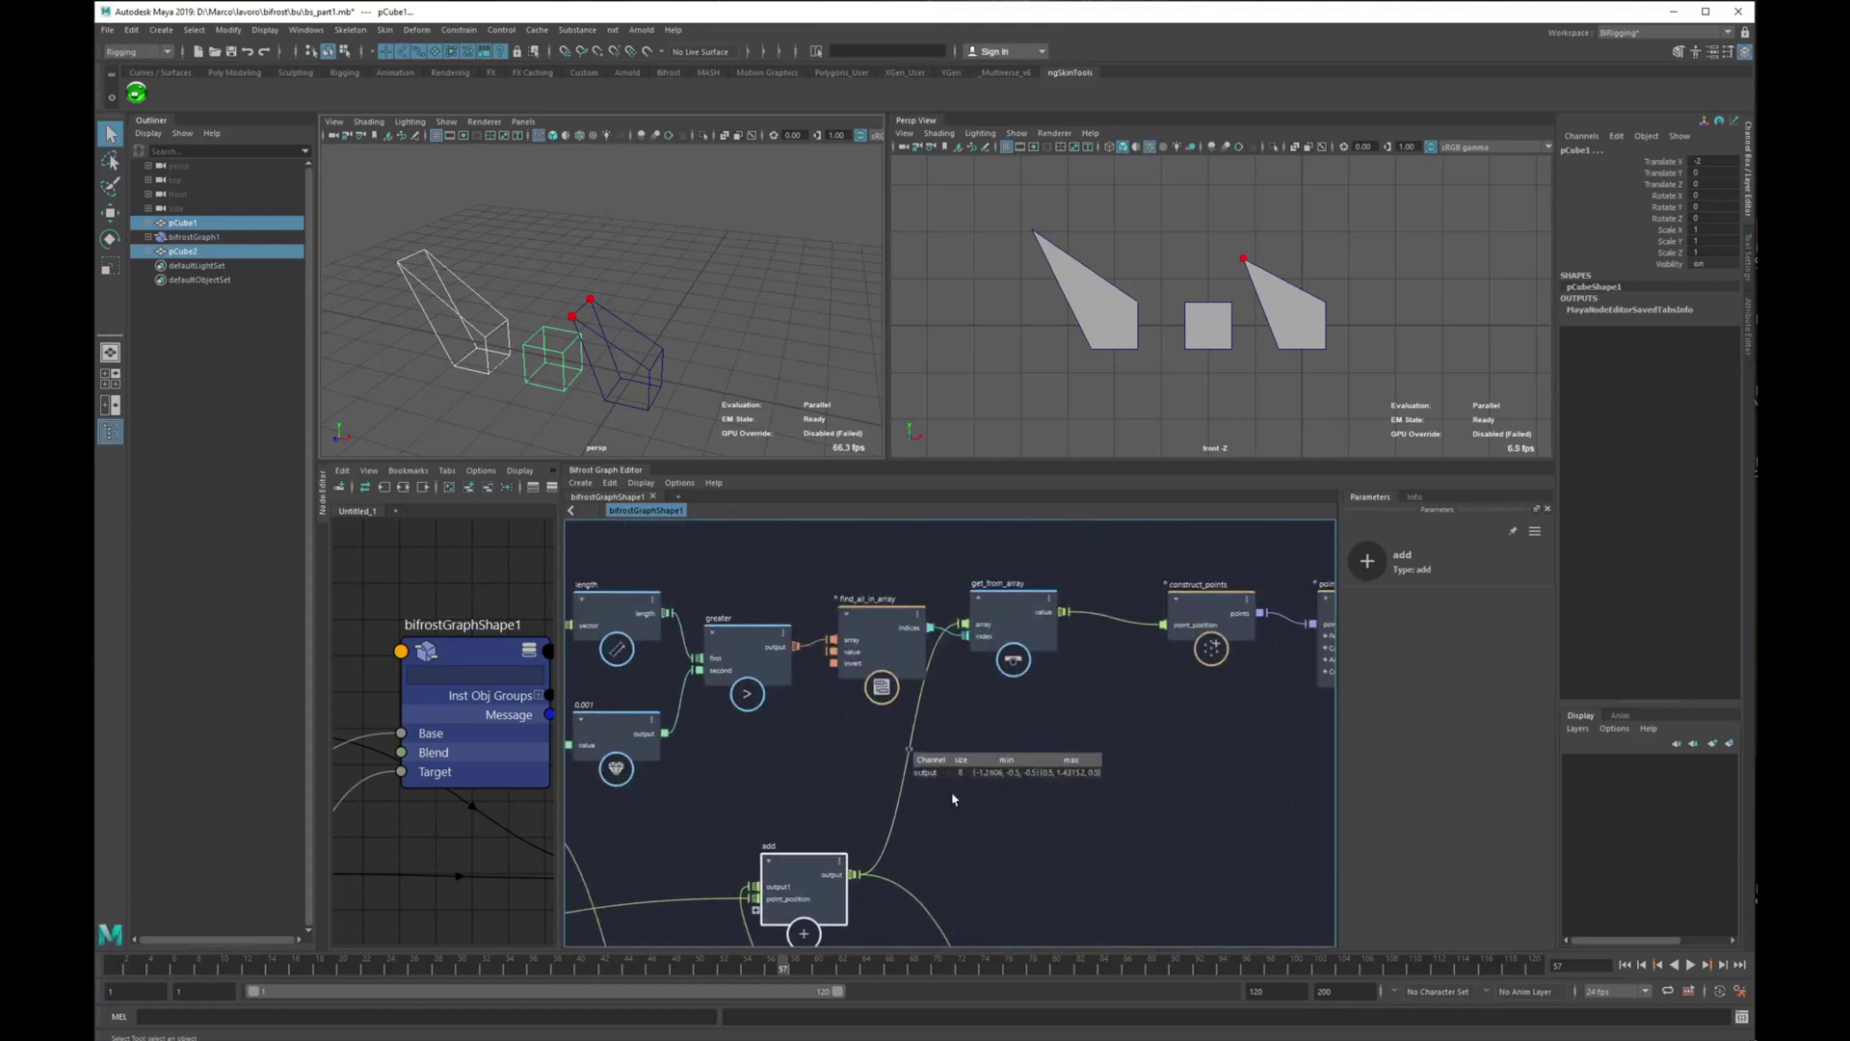
{"action": "scroll", "coordinate": [953, 798], "scroll_direction": "up", "scroll_amount": 3}
{"action": "middle_click_drag", "start_coordinate": [1028, 736], "coordinate": [1044, 834]}
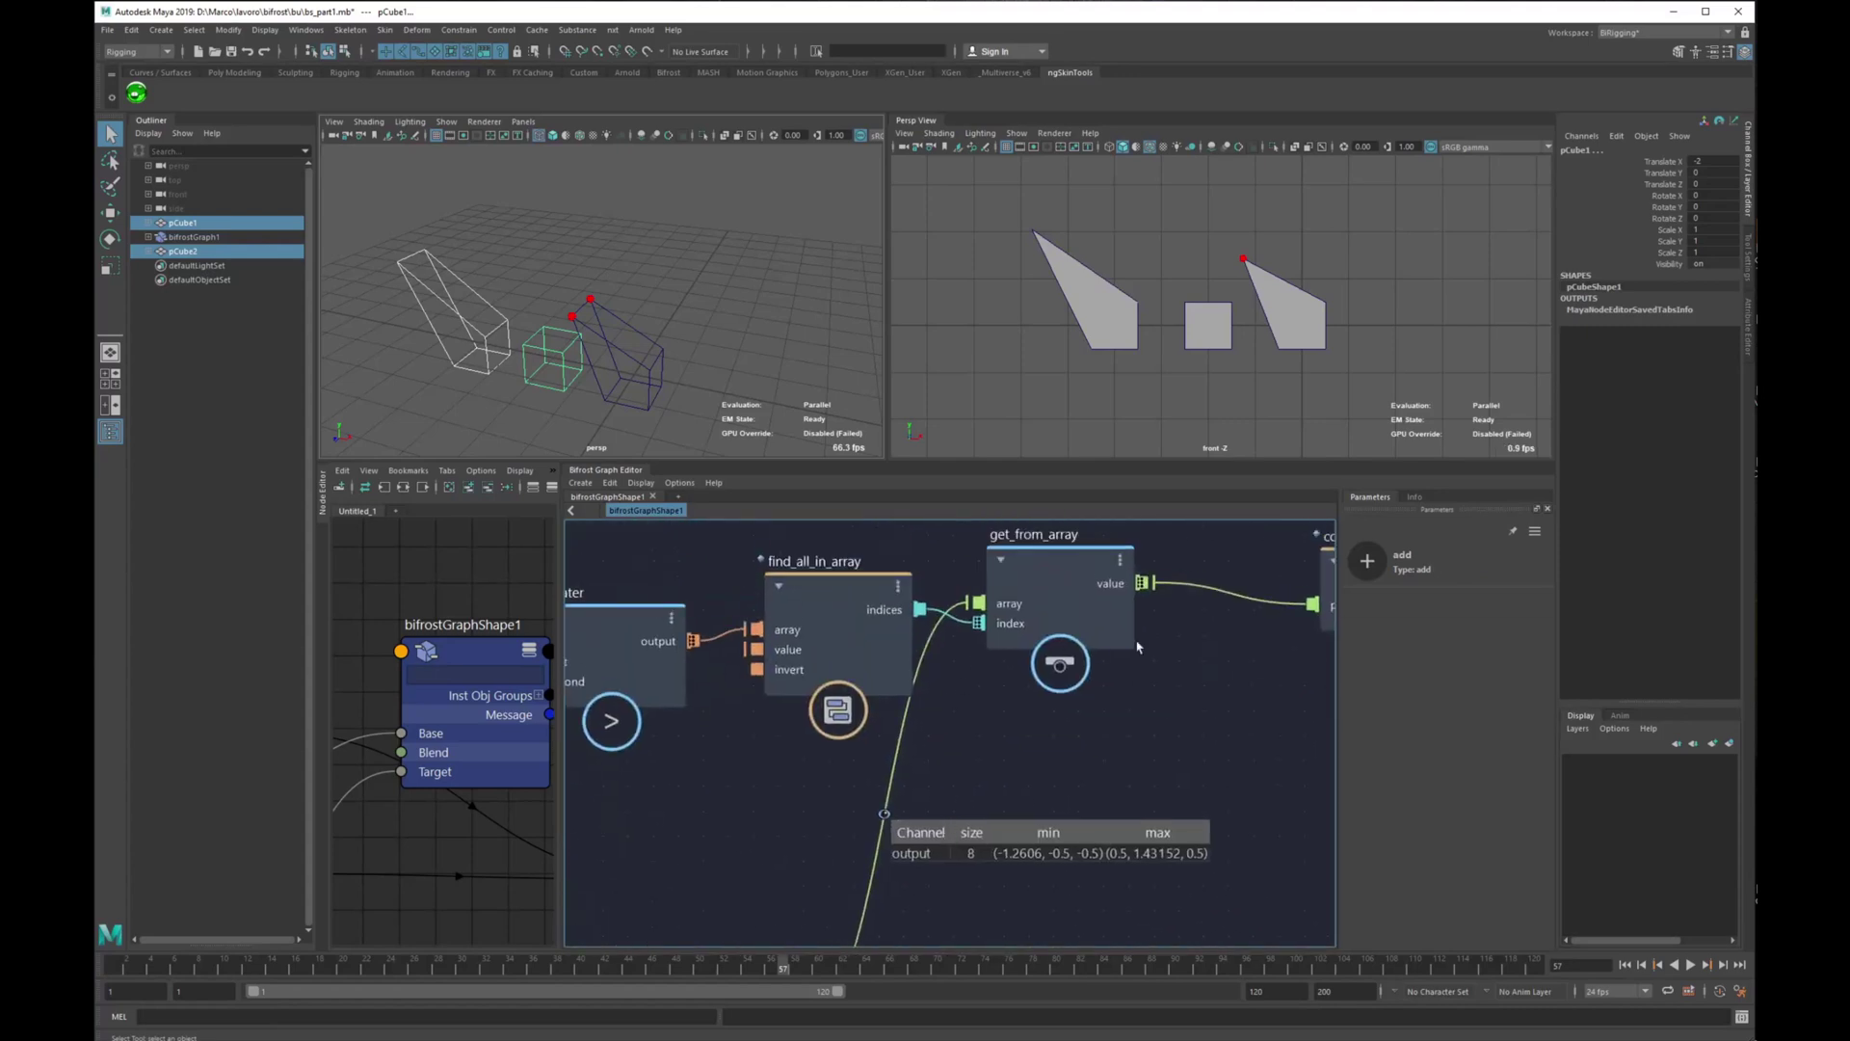
Add a watchpoint to the connection from get_from_array's value to construct_points, and move construct_points up.
{"action": "right_click", "coordinate": [1201, 591]}
{"action": "left_click", "coordinate": [1201, 592]}
{"action": "middle_click_drag", "start_coordinate": [1201, 592], "coordinate": [1048, 660]}
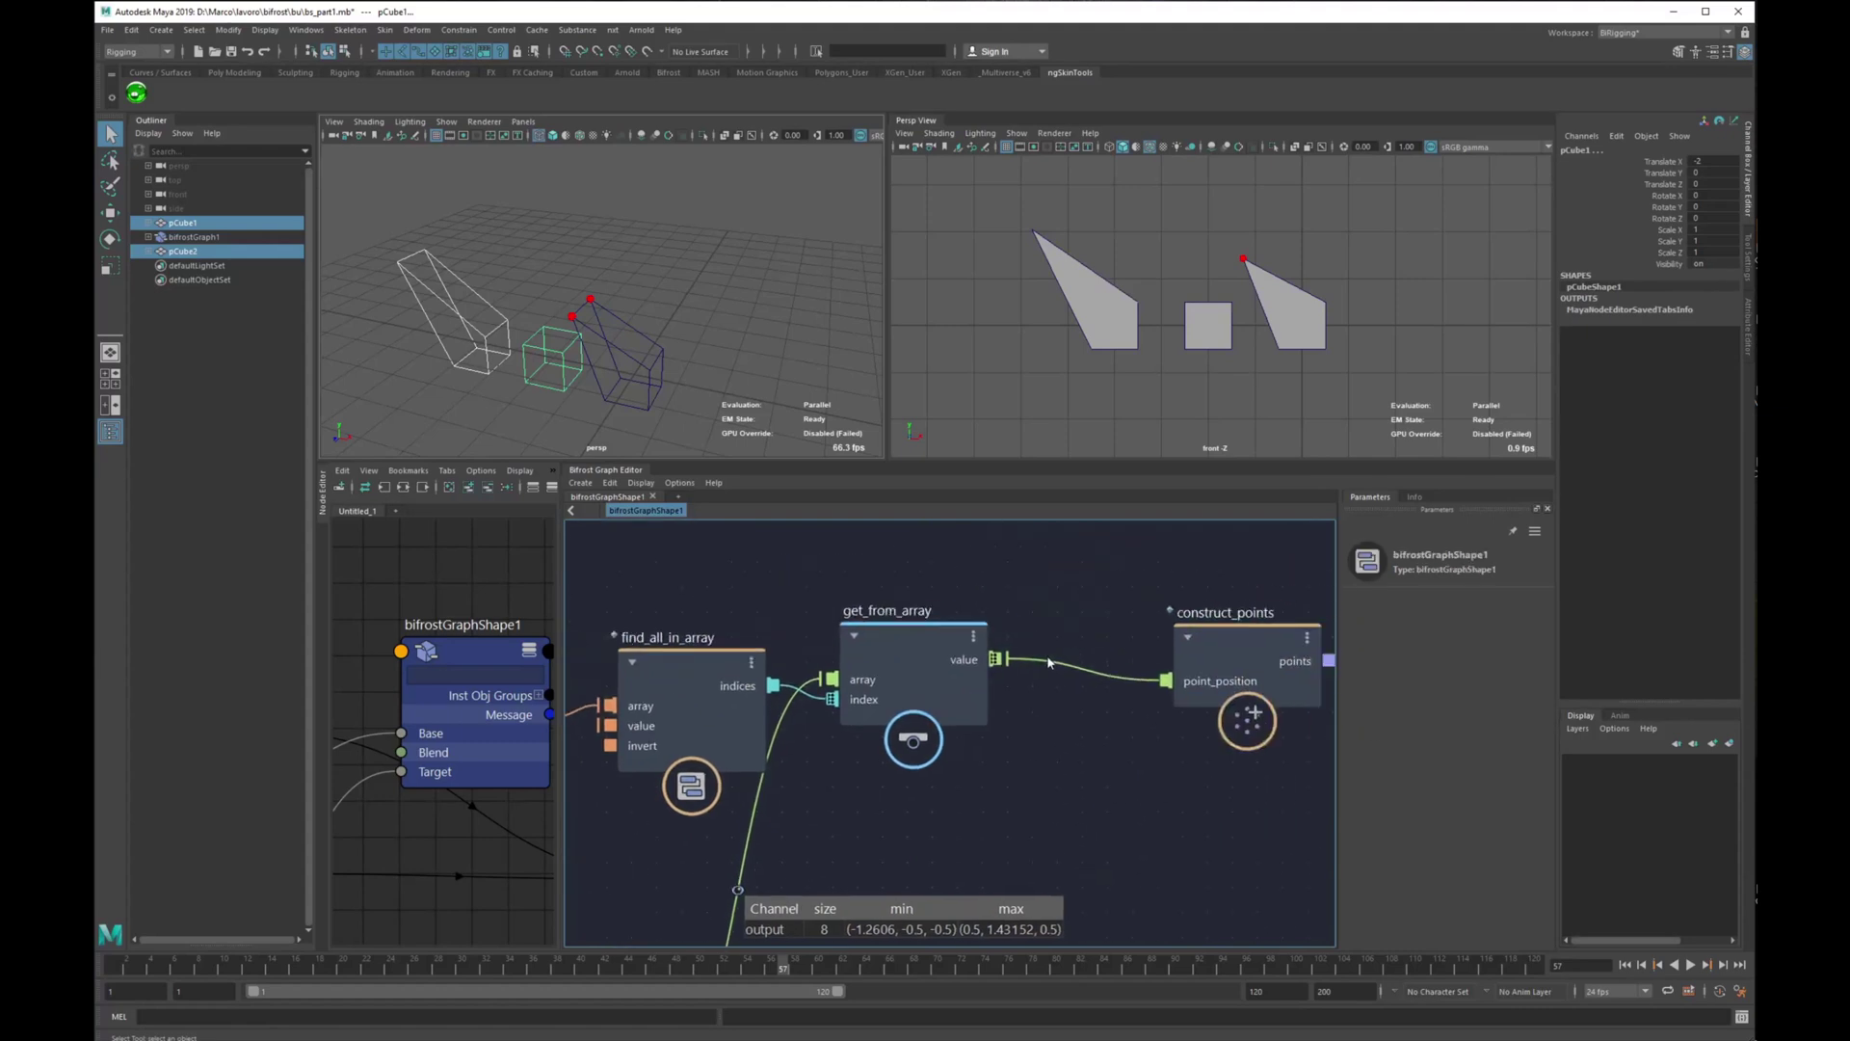
{"action": "right_click", "coordinate": [1047, 661]}
{"action": "left_click", "coordinate": [1080, 682]}
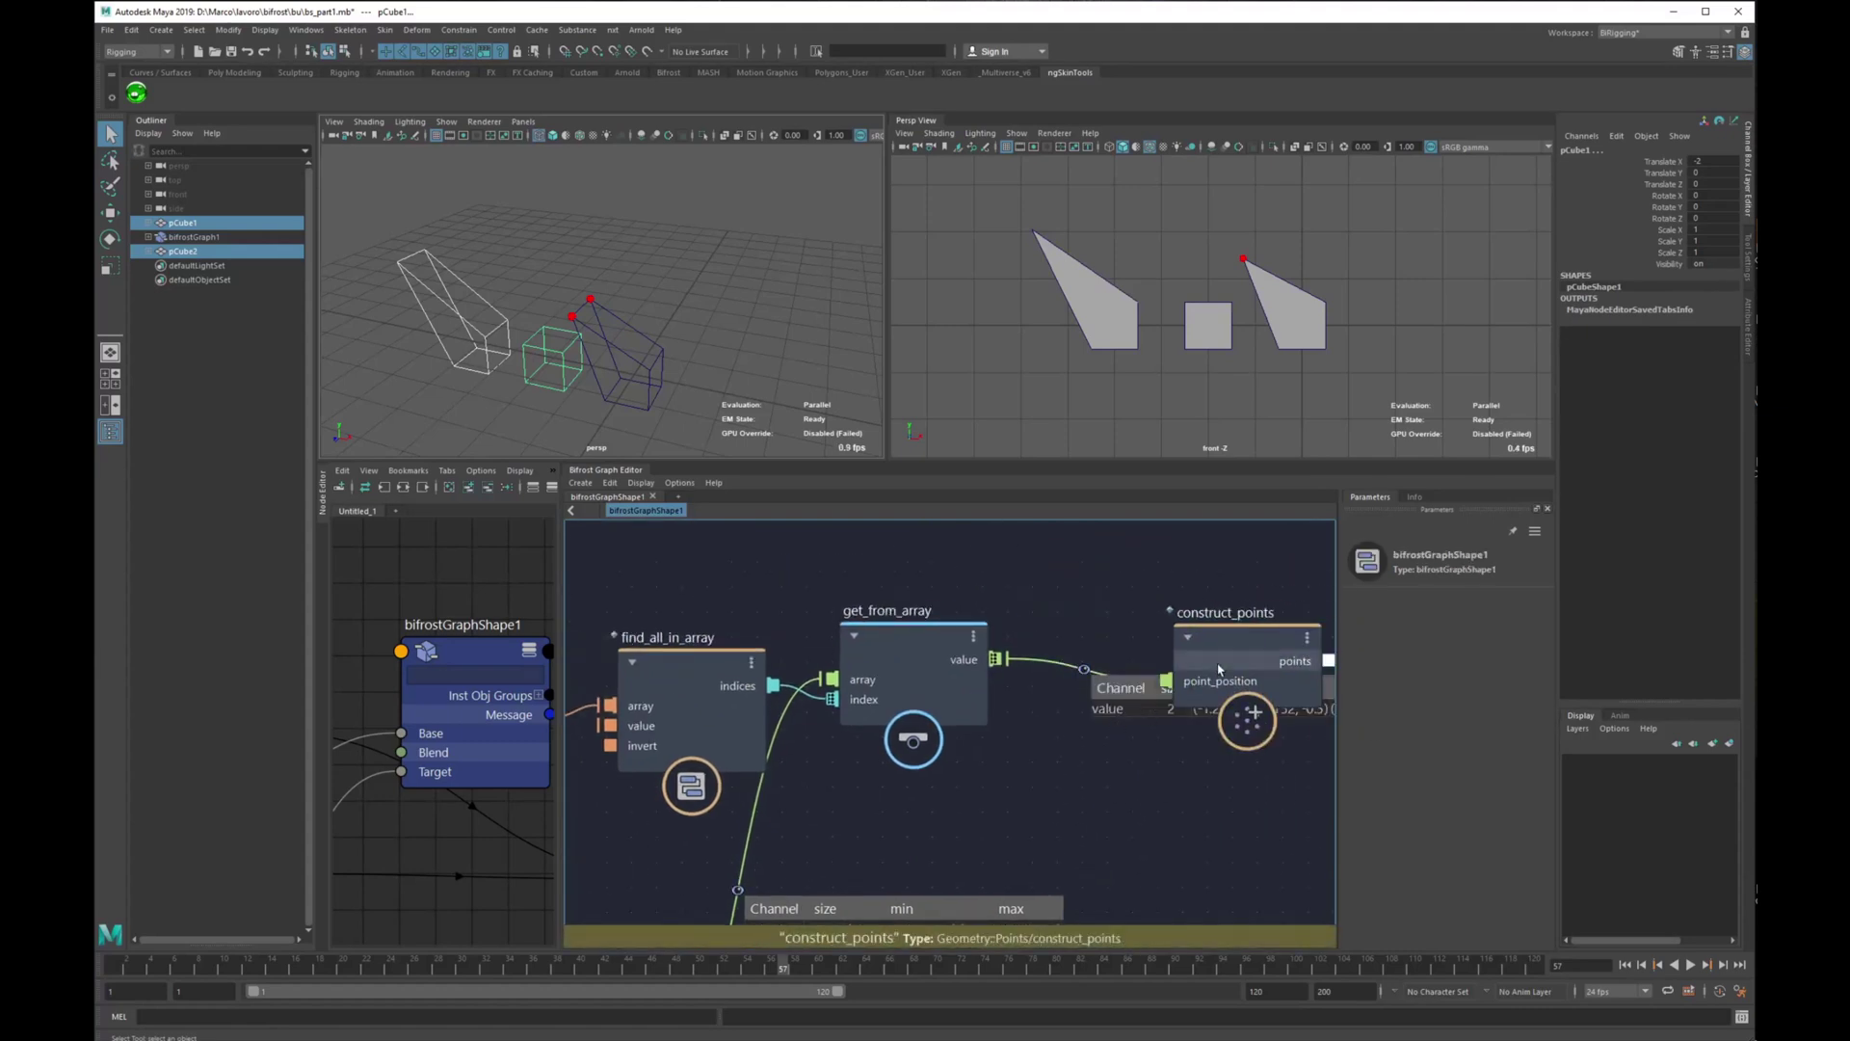
{"action": "left_click_drag", "start_coordinate": [1218, 669], "coordinate": [1230, 599]}
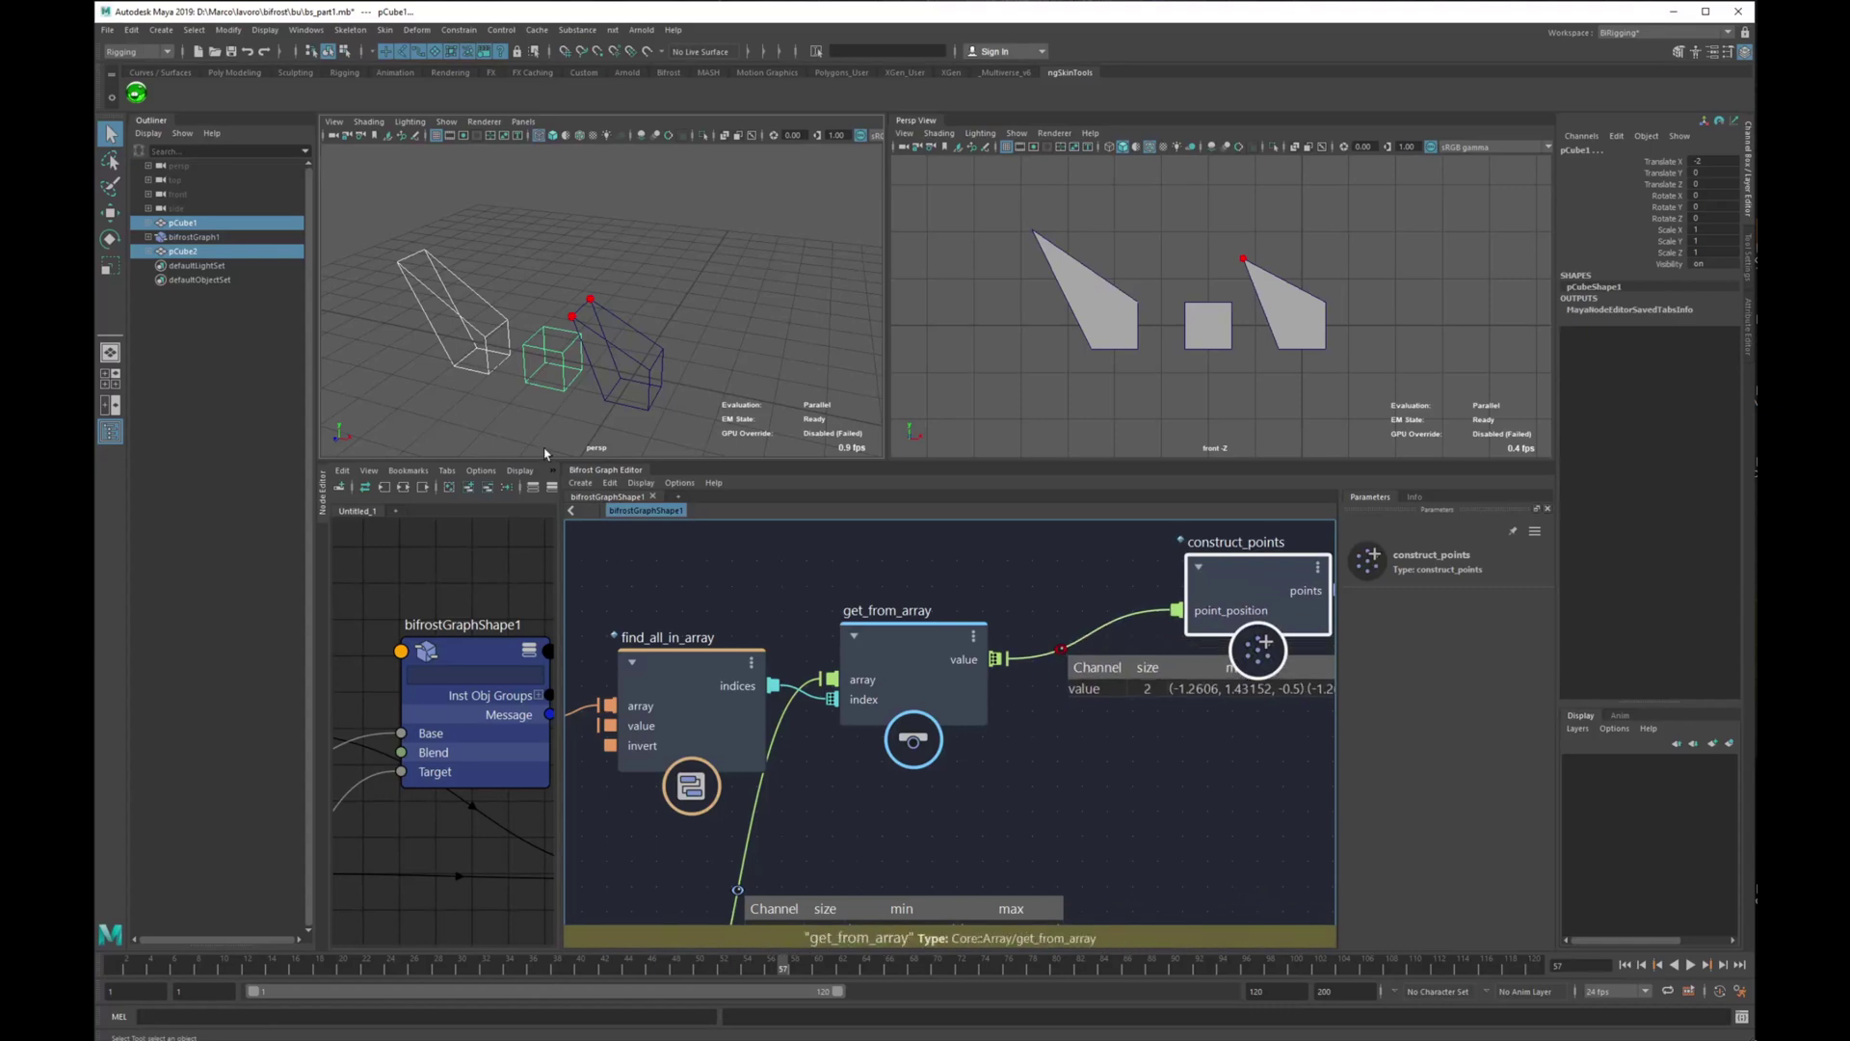
Switch pCube2 to vertex editing and pull its lower front corner vertex outward and down with the Move tool.
{"action": "left_click_drag", "start_coordinate": [545, 454], "coordinate": [569, 422], "text": "alt"}
{"action": "left_click", "coordinate": [570, 422]}
{"action": "left_click", "coordinate": [551, 391]}
{"action": "left_click", "coordinate": [449, 383]}
{"action": "right_click_drag", "start_coordinate": [449, 384], "coordinate": [372, 376]}
{"action": "left_click_drag", "start_coordinate": [403, 361], "coordinate": [377, 428]}
{"action": "key", "text": "w"}
{"action": "middle_click_drag", "start_coordinate": [580, 416], "coordinate": [618, 344], "text": "alt"}
{"action": "left_click_drag", "start_coordinate": [619, 349], "coordinate": [633, 367], "text": "alt"}
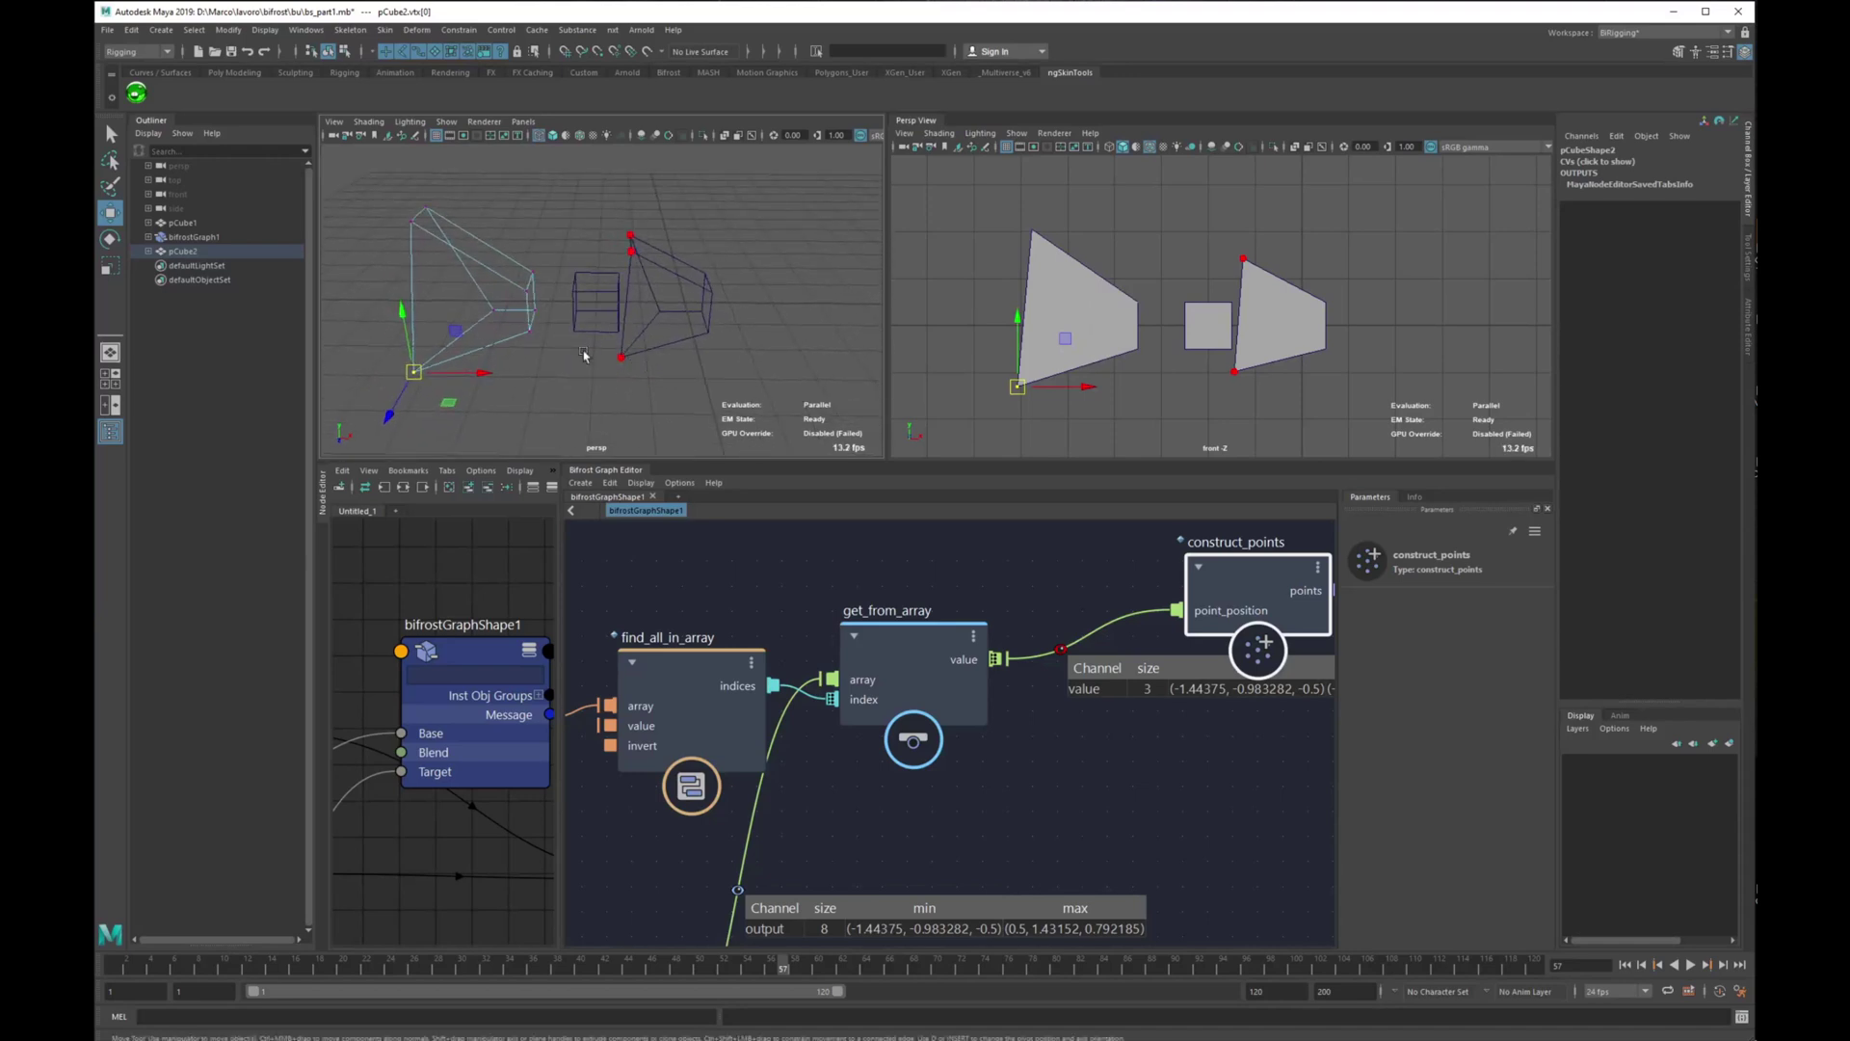
Remove the watchpoints from both get_from_array connections and clear the vertex selection.
{"action": "middle_click_drag", "start_coordinate": [1200, 709], "coordinate": [1100, 666]}
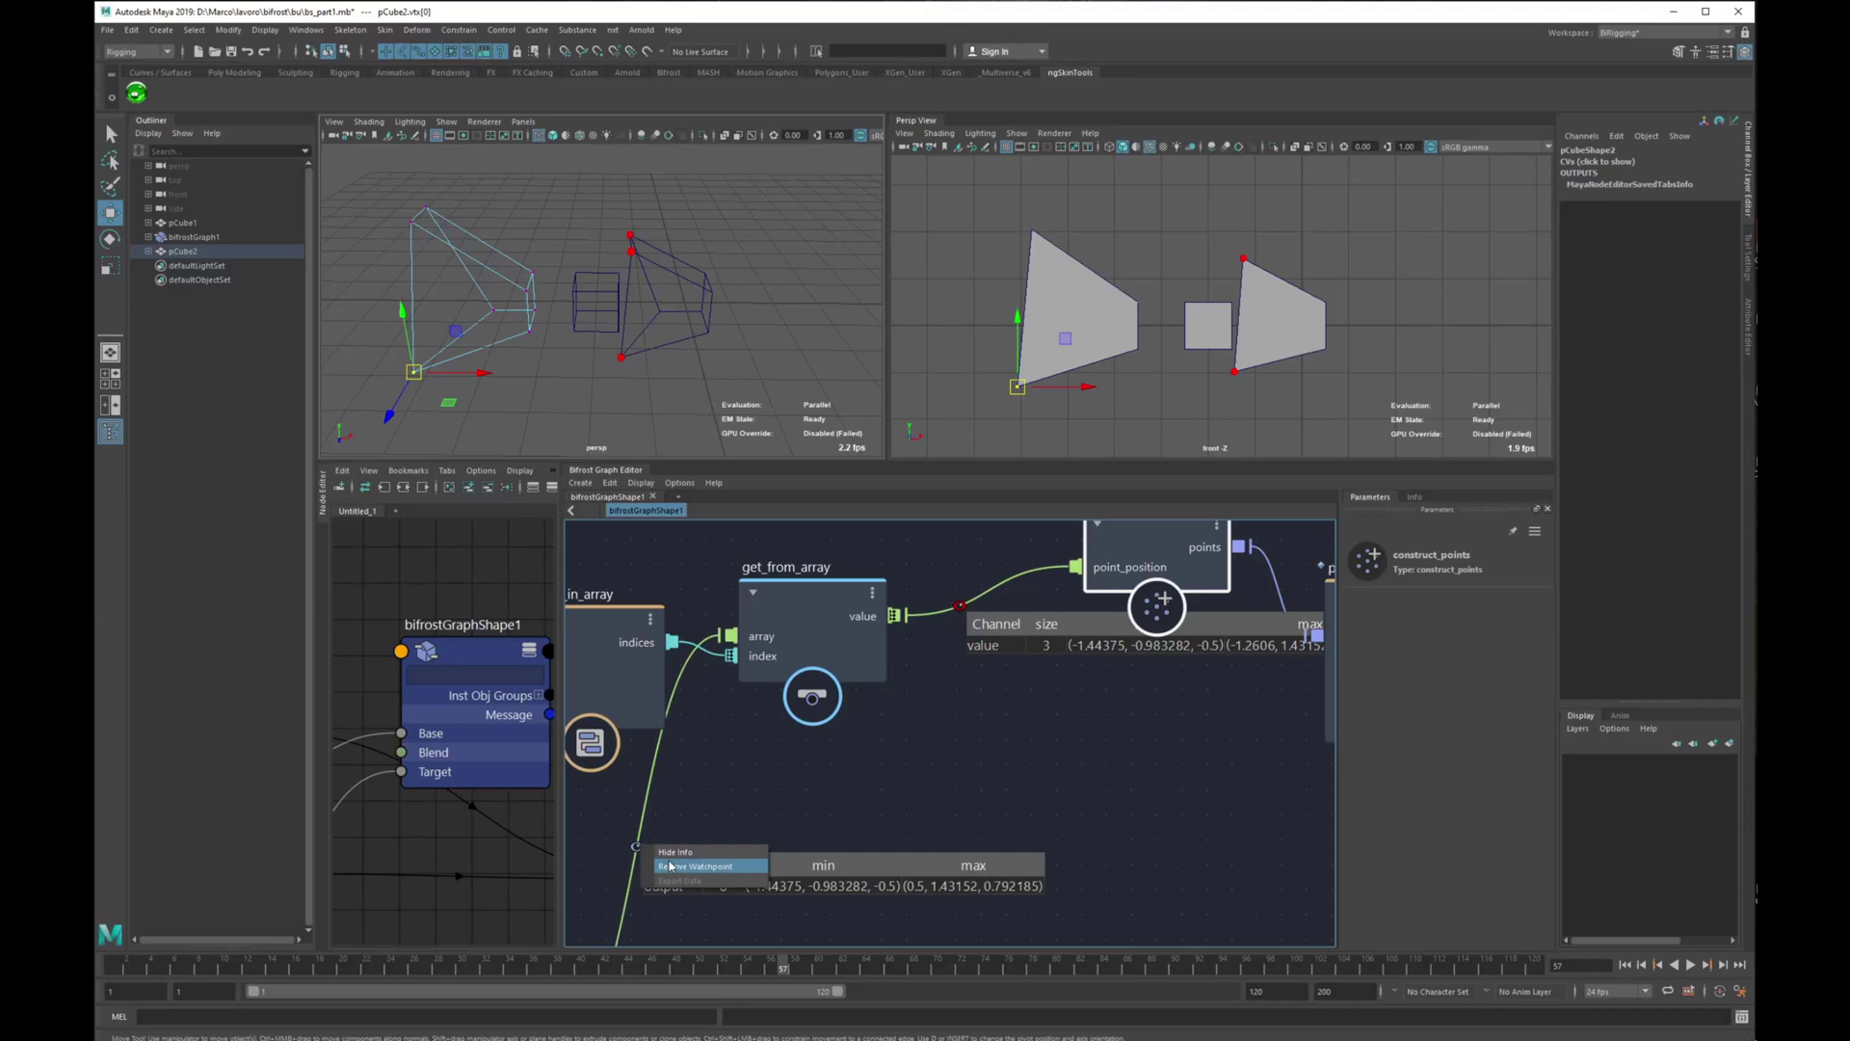
{"action": "right_click", "coordinate": [961, 609]}
{"action": "left_click", "coordinate": [985, 628]}
{"action": "right_click_drag", "start_coordinate": [675, 390], "coordinate": [582, 384], "text": "alt"}
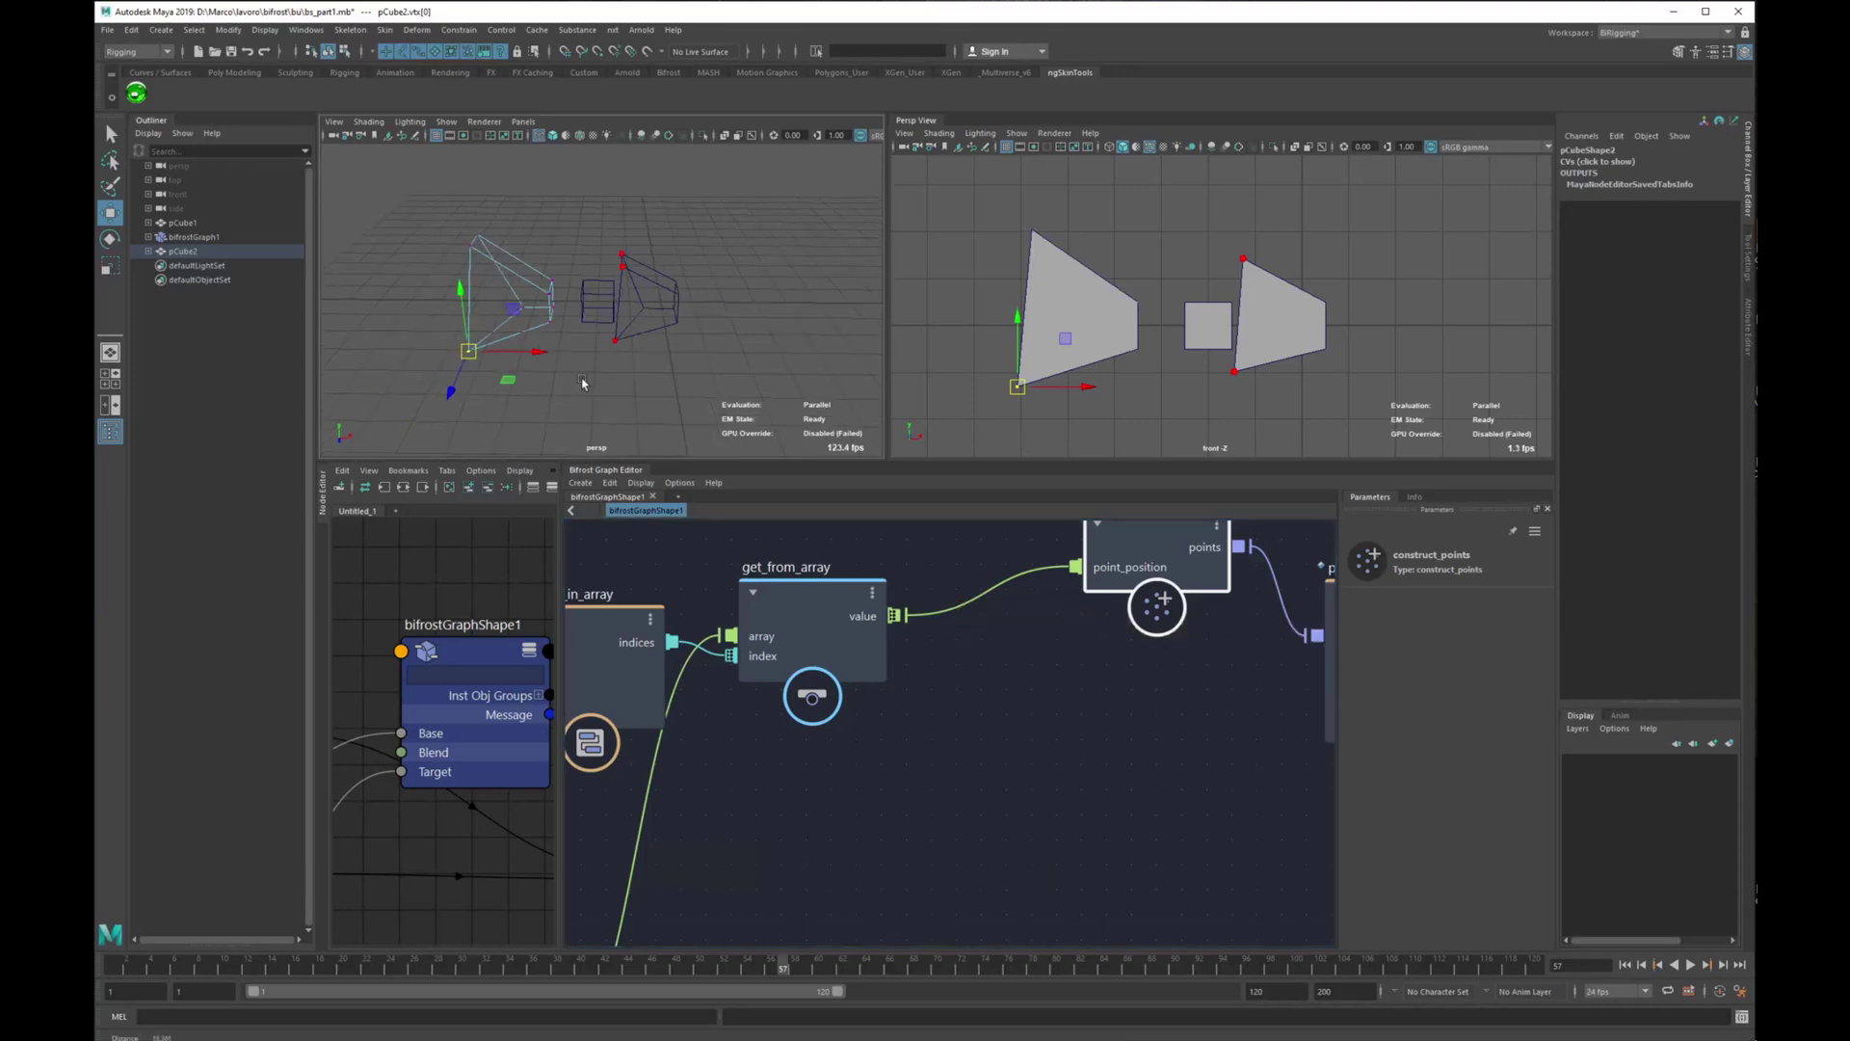
{"action": "key", "text": "ctrl+z"}
{"action": "key", "text": "ctrl+z"}
{"action": "left_click", "coordinate": [722, 387]}
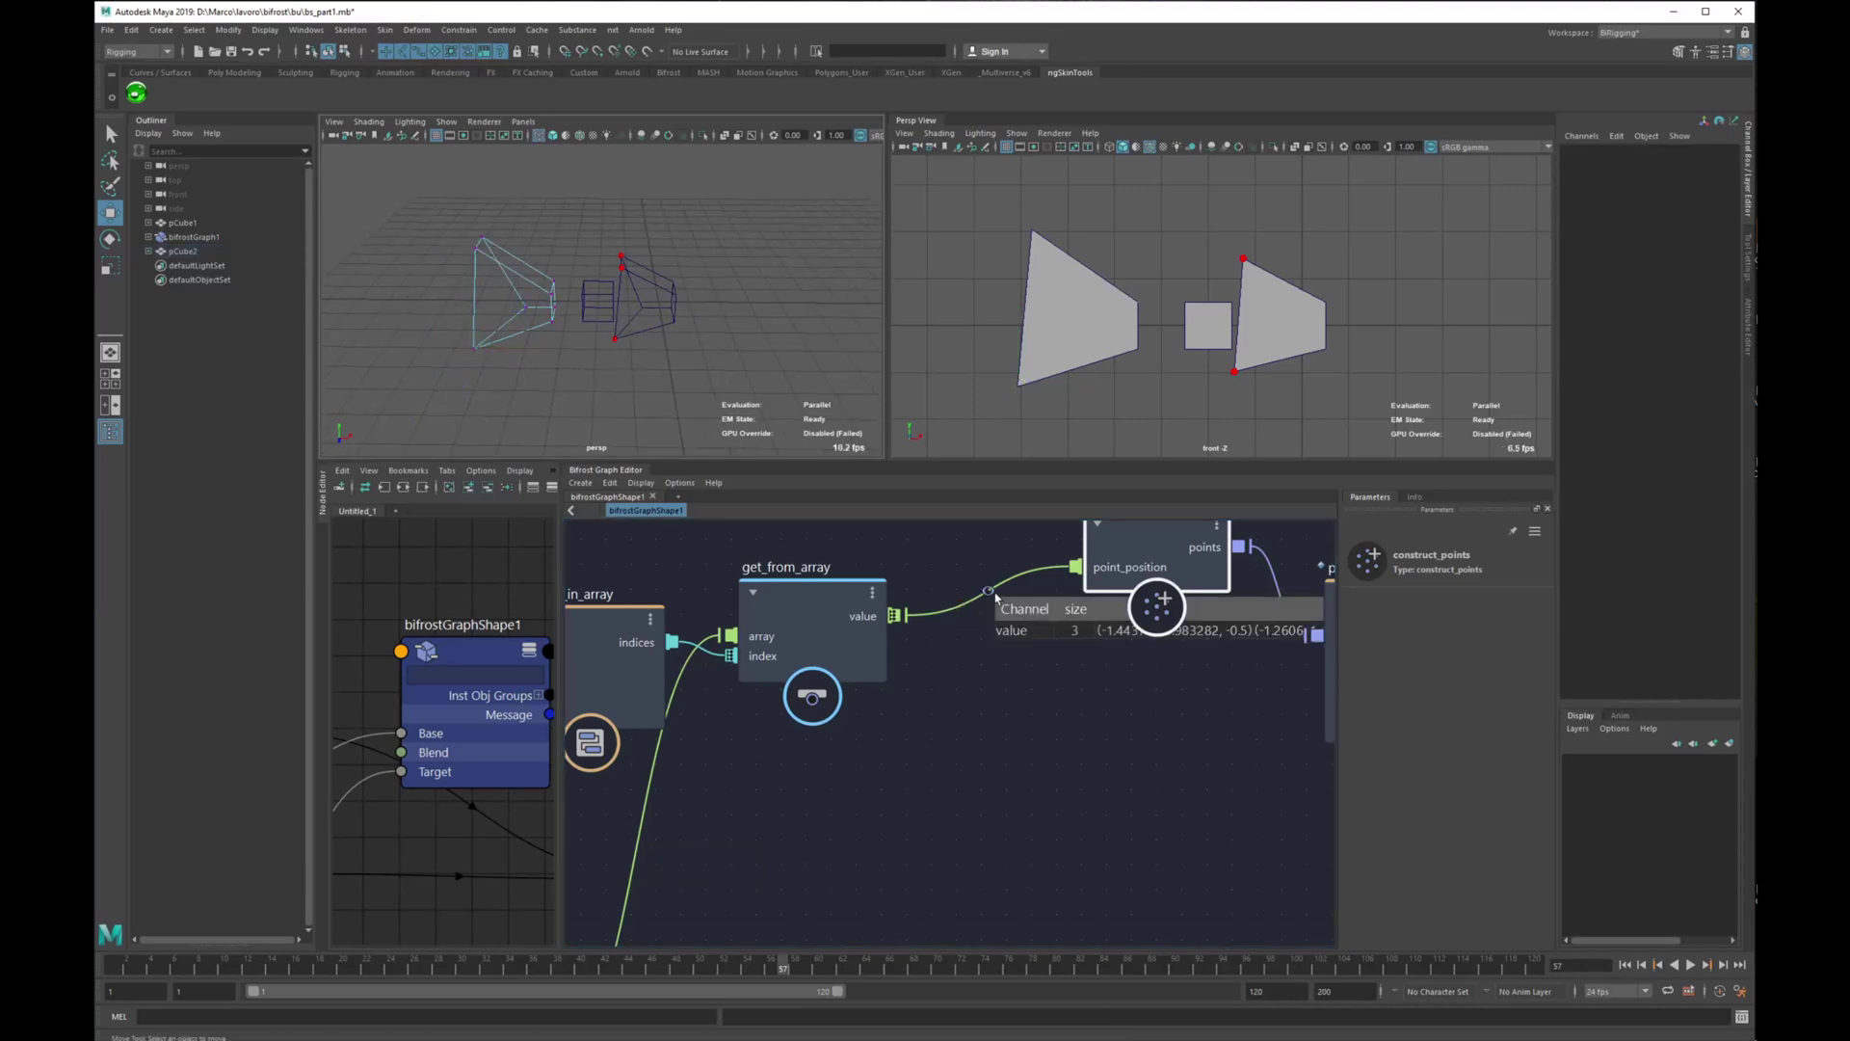
Group the greater, find_all_in_array, get_from_array, construct_points, point_scope and terminal nodes into a compound.
{"action": "scroll", "coordinate": [915, 742], "scroll_direction": "down", "scroll_amount": 5}
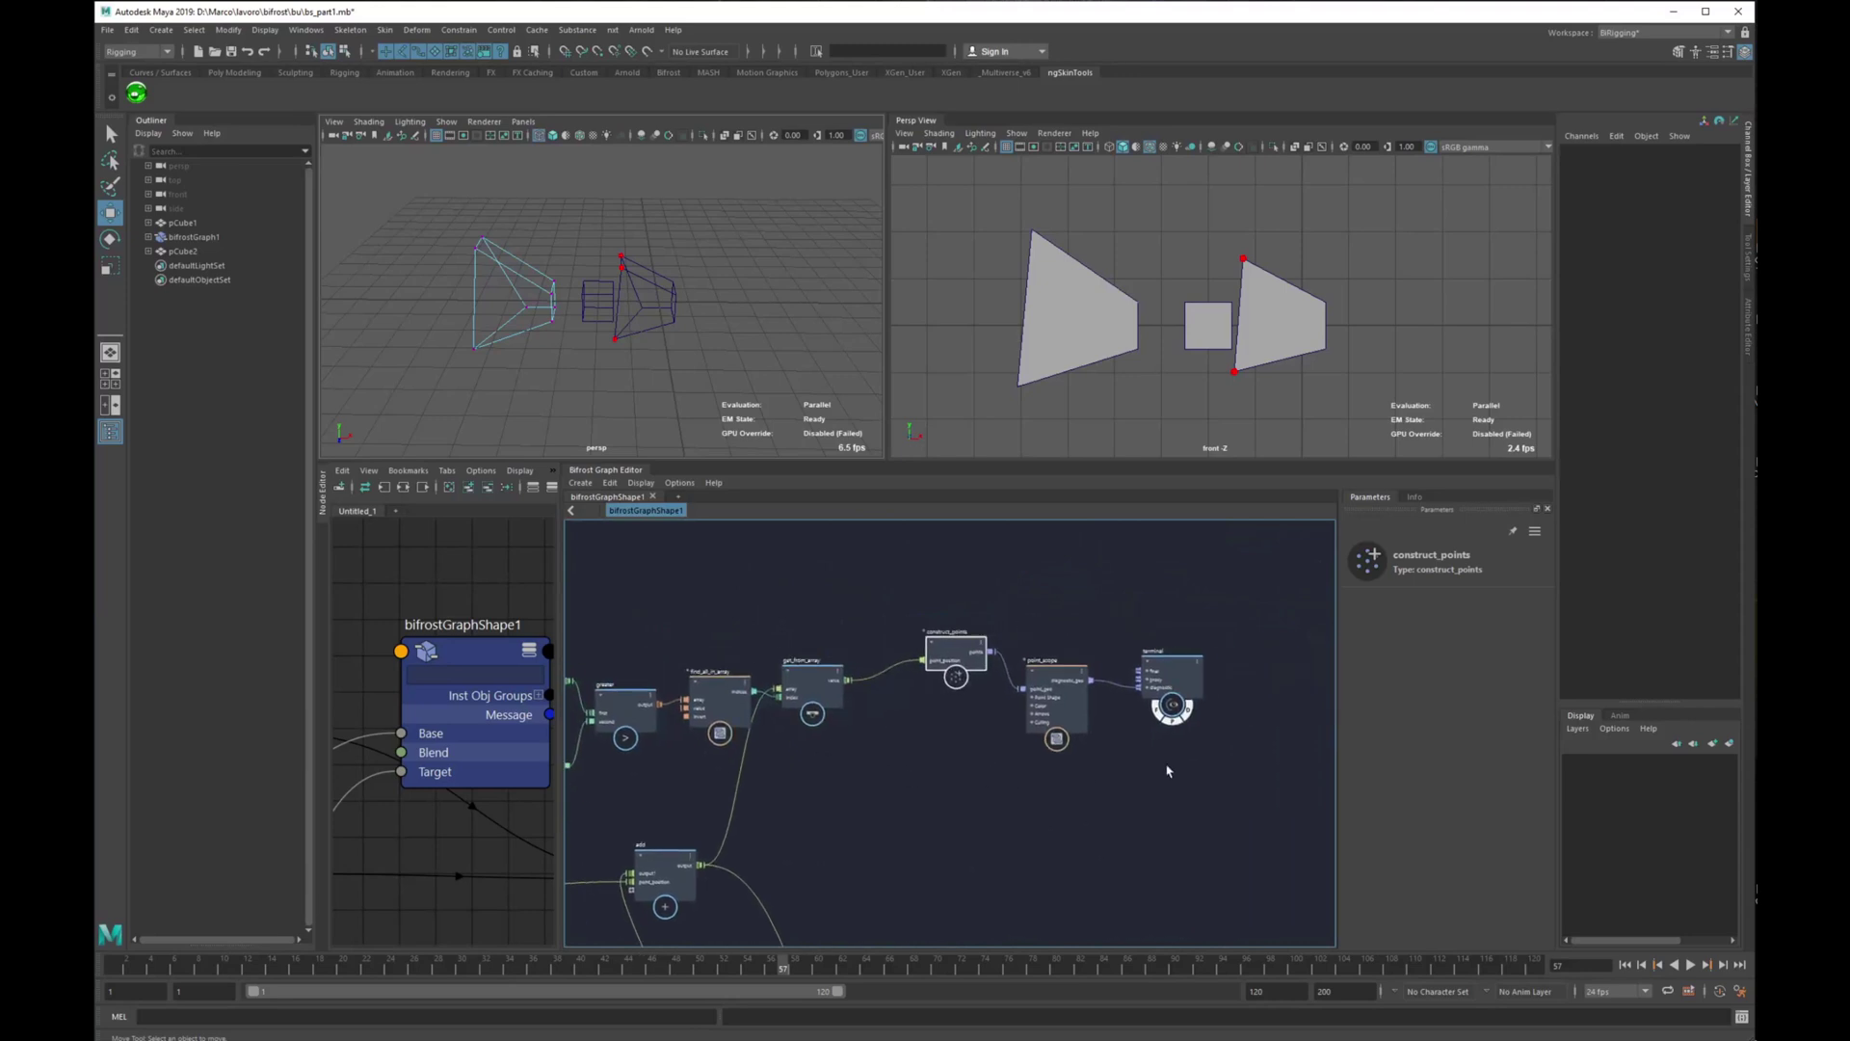
{"action": "left_click_drag", "start_coordinate": [1138, 702], "coordinate": [628, 604]}
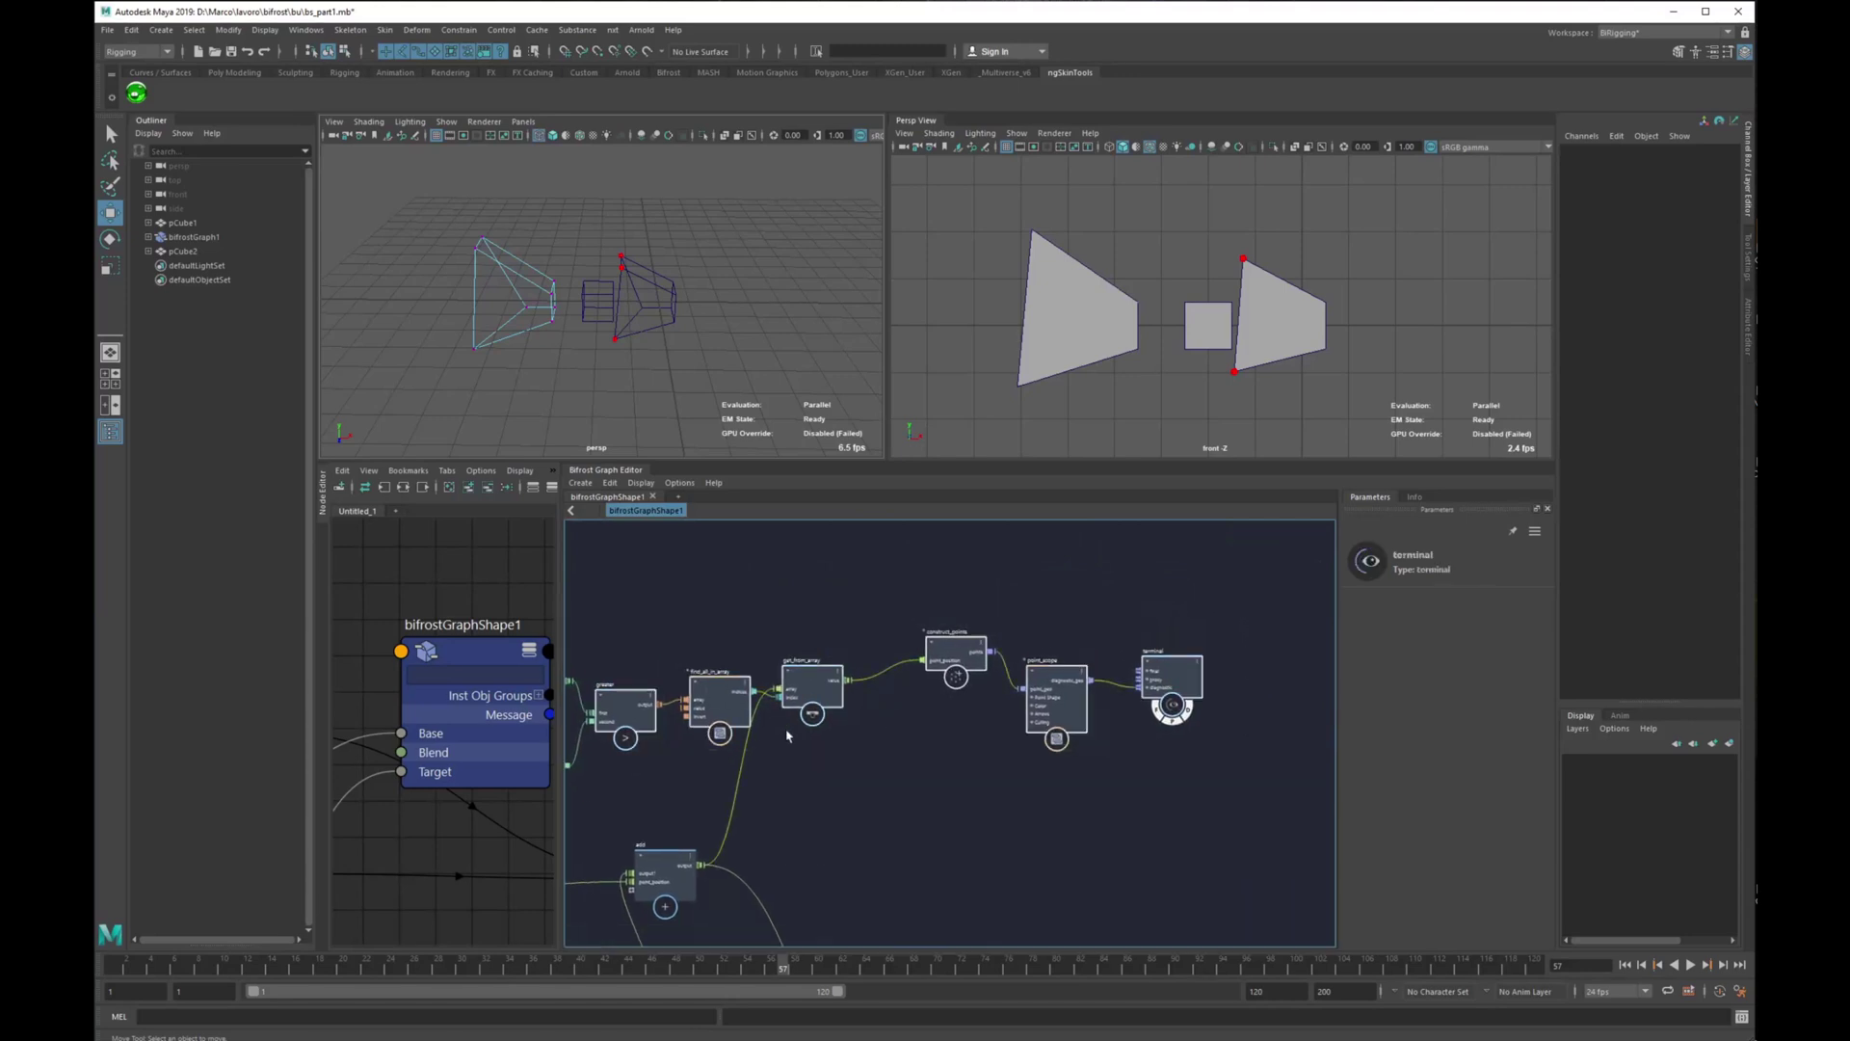
{"action": "middle_click_drag", "start_coordinate": [845, 729], "coordinate": [1001, 729]}
{"action": "key", "text": "ctrl+g"}
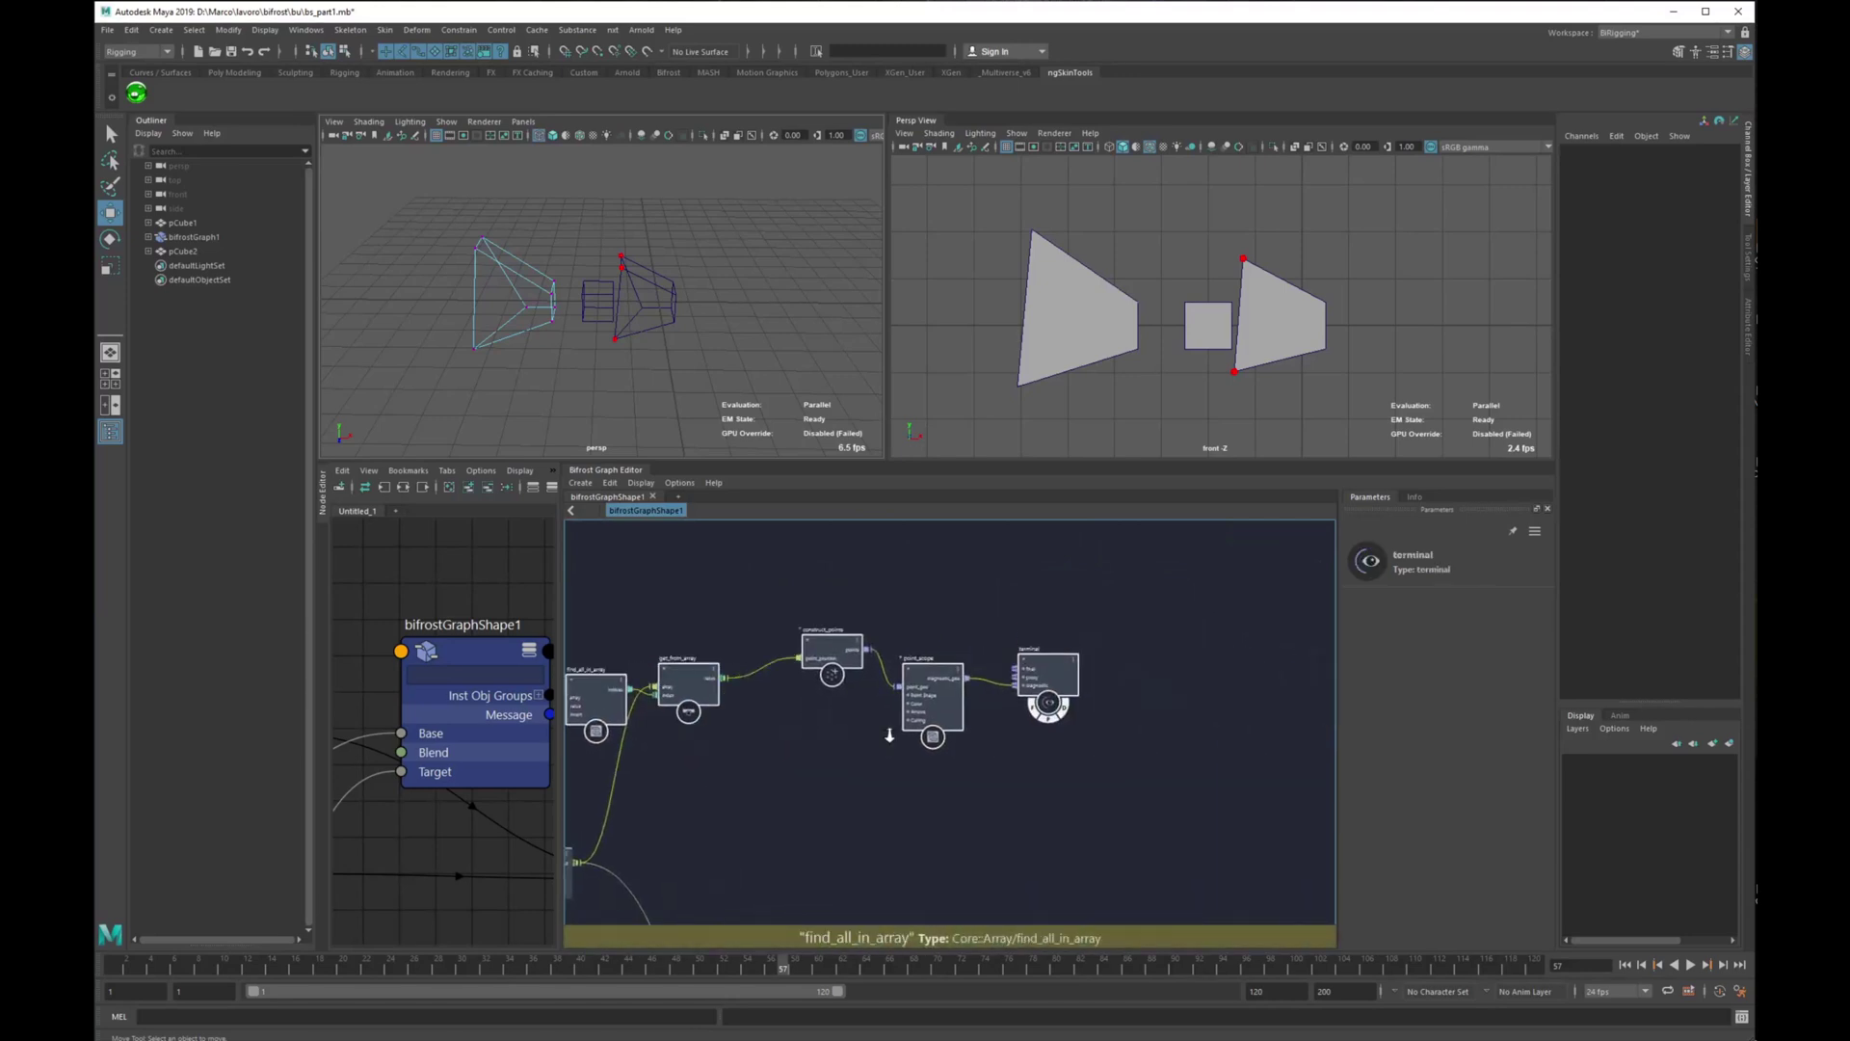
{"action": "middle_click_drag", "start_coordinate": [771, 755], "coordinate": [969, 758], "text": "alt"}
{"action": "scroll", "coordinate": [995, 787], "scroll_direction": "up", "scroll_amount": 2}
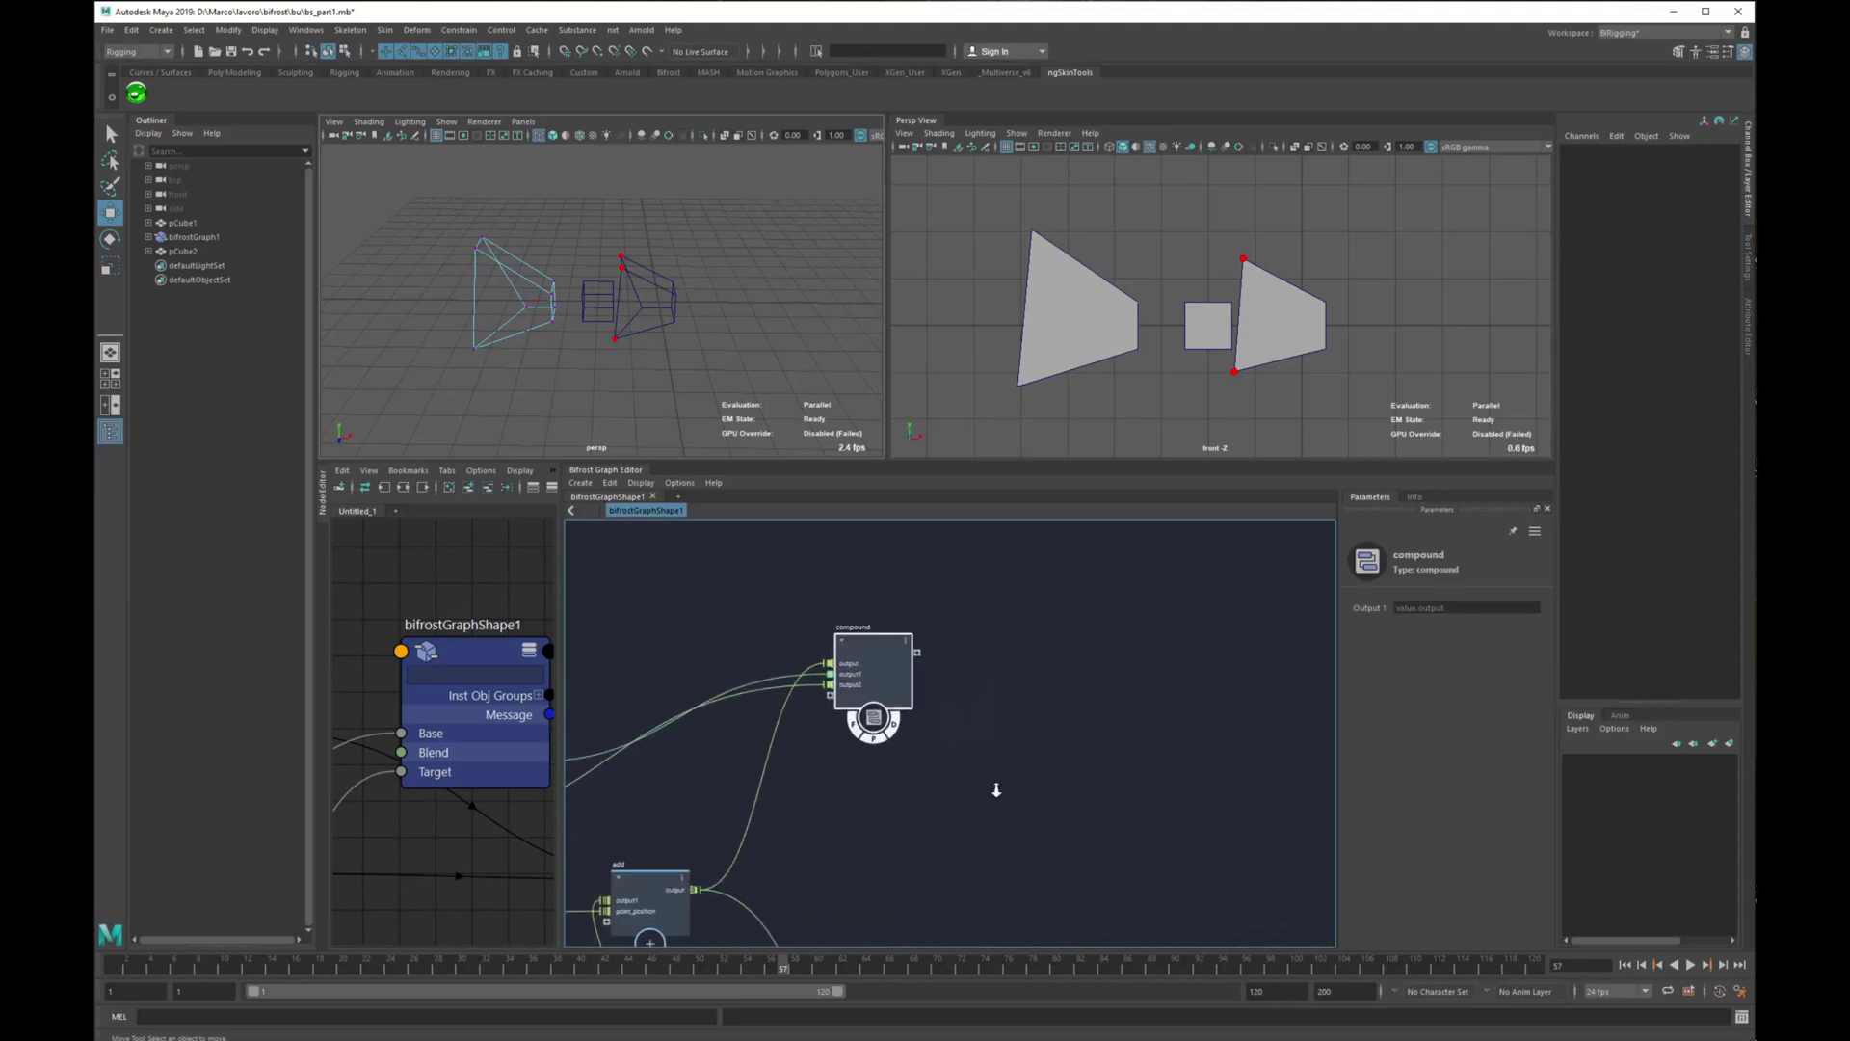
Undo the compound's diagnostic flag change and the grouping of the nodes into a compound.
{"action": "left_click_drag", "start_coordinate": [851, 661], "coordinate": [842, 685]}
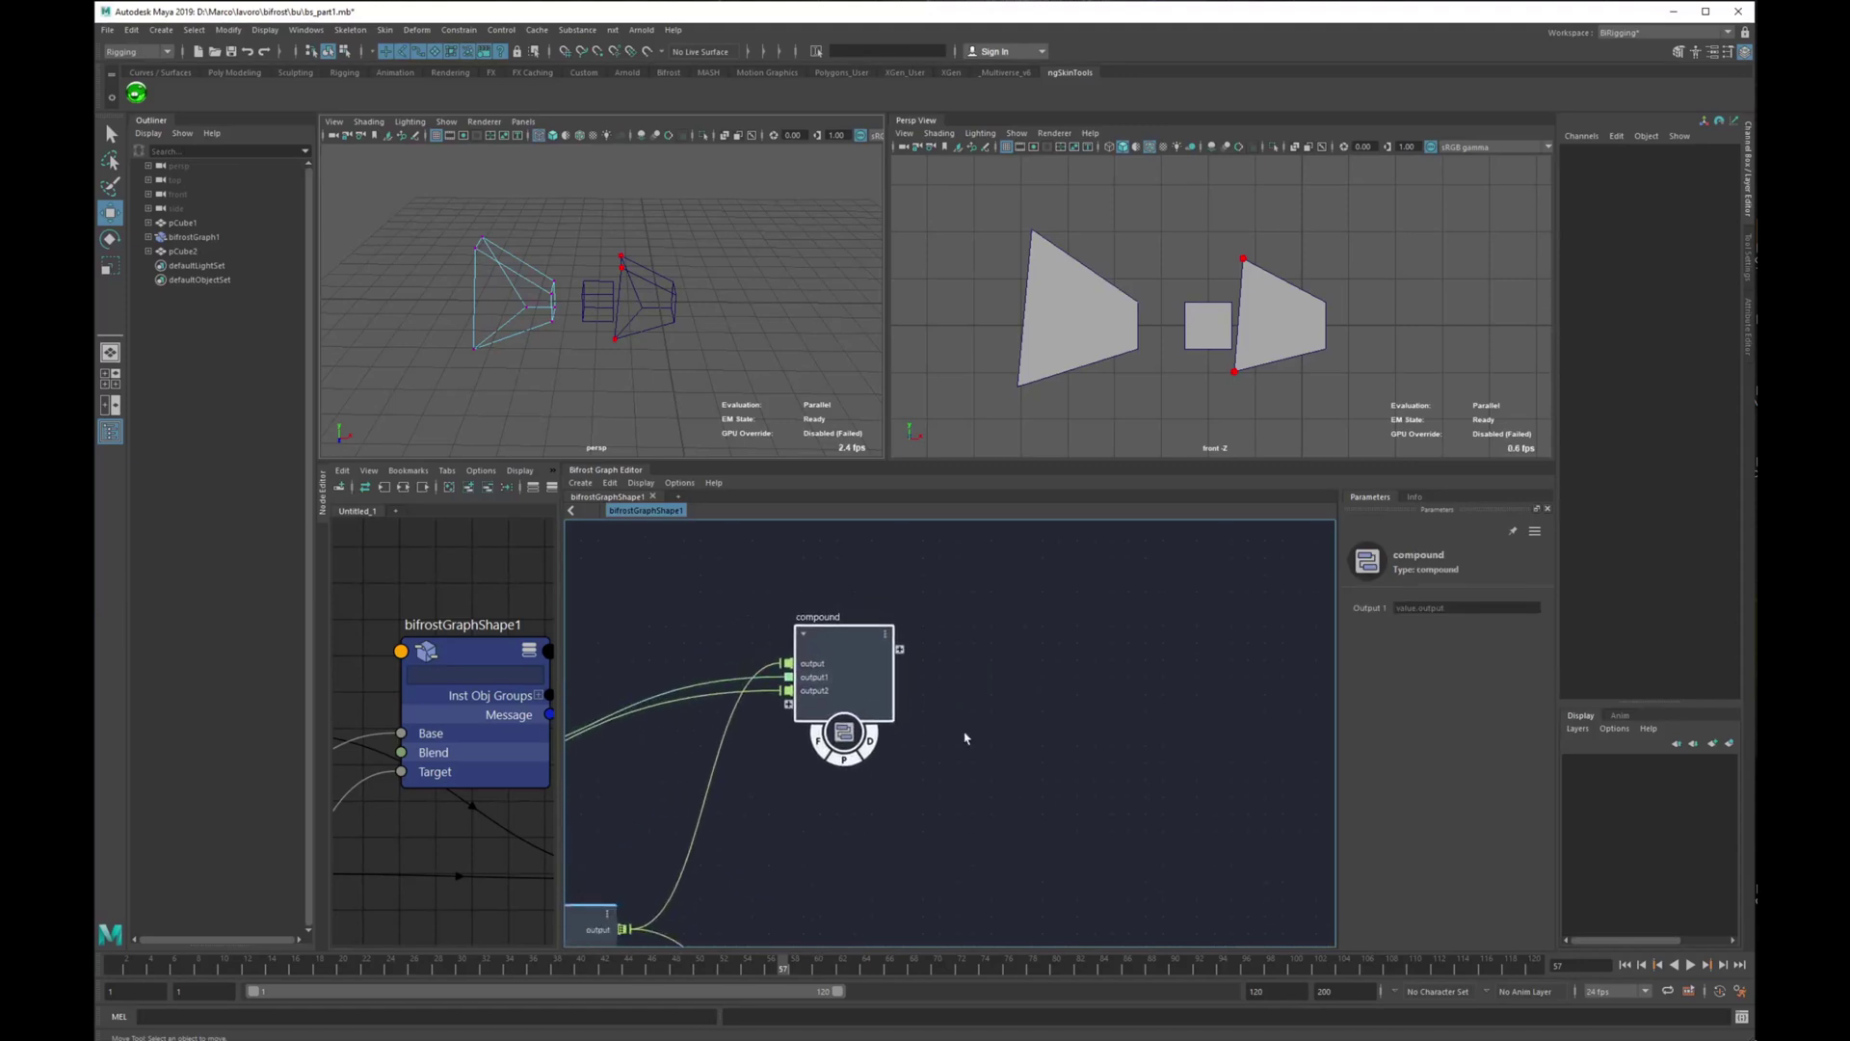
{"action": "left_click", "coordinate": [869, 744]}
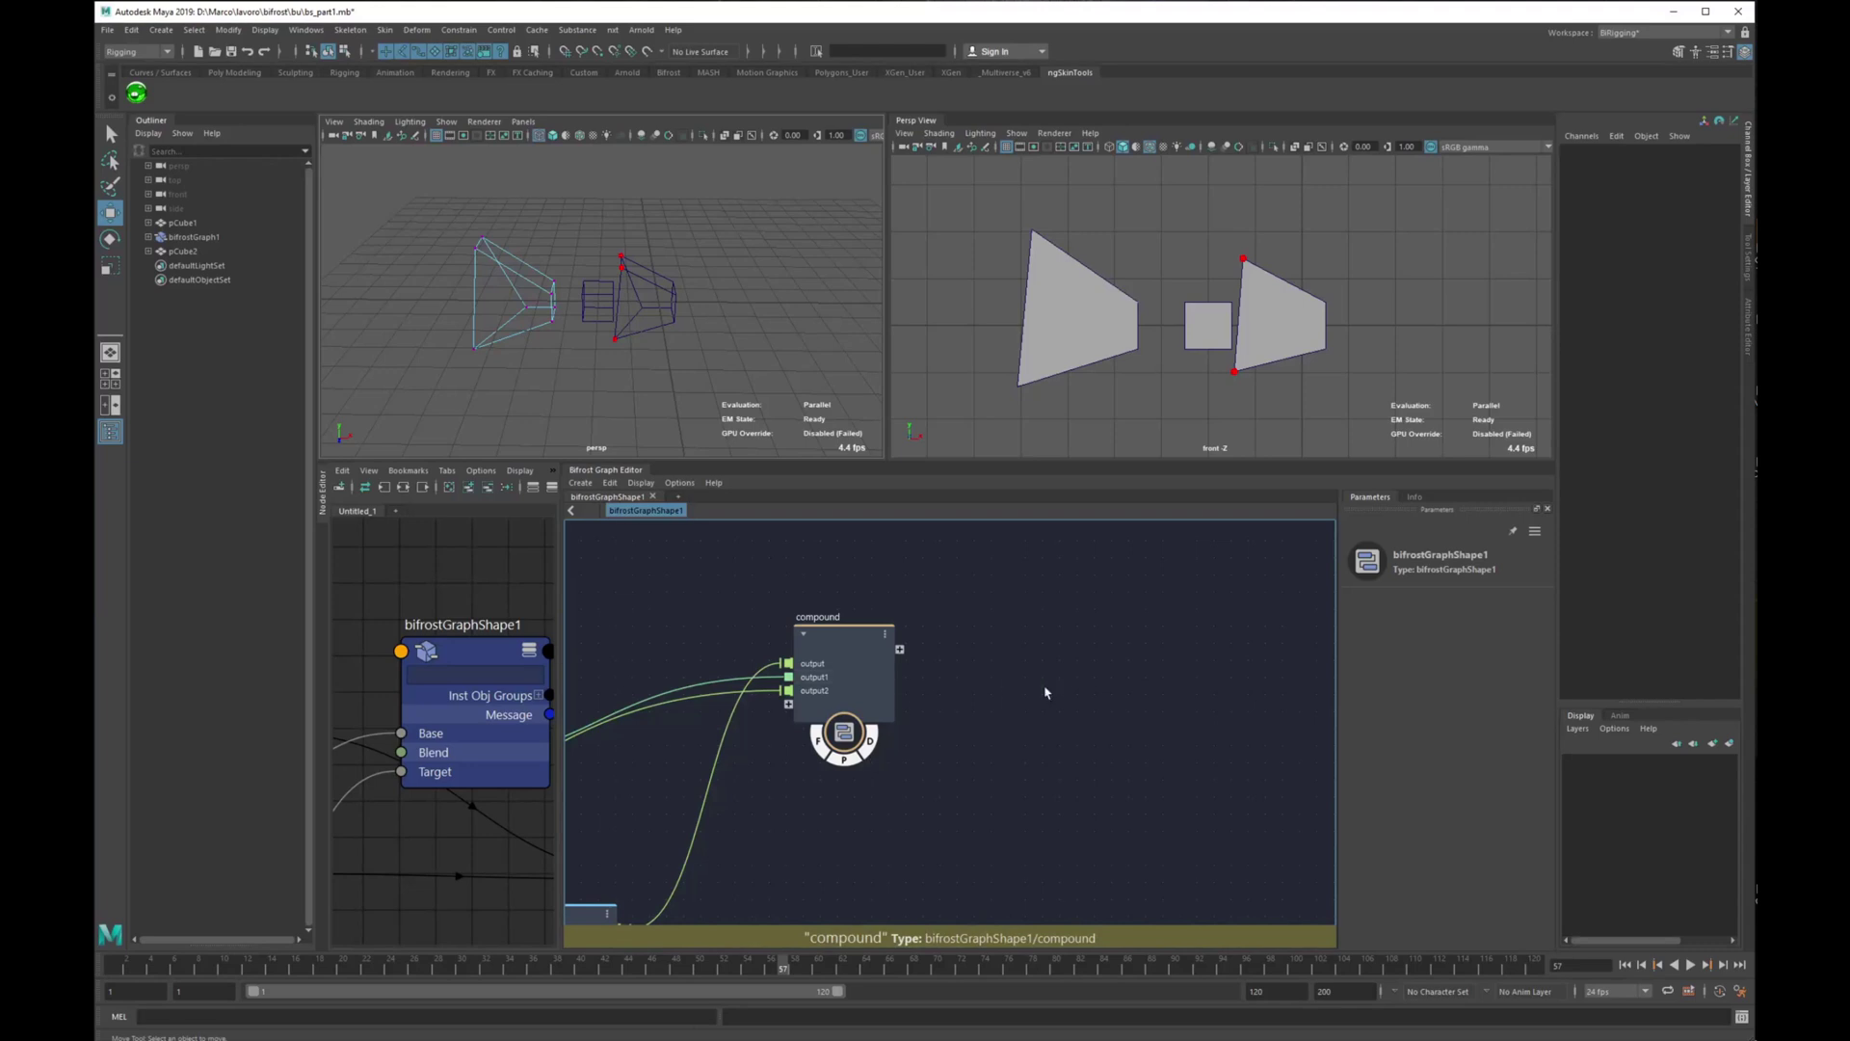
{"action": "key", "text": "ctrl+z"}
{"action": "key", "text": "ctrl+z"}
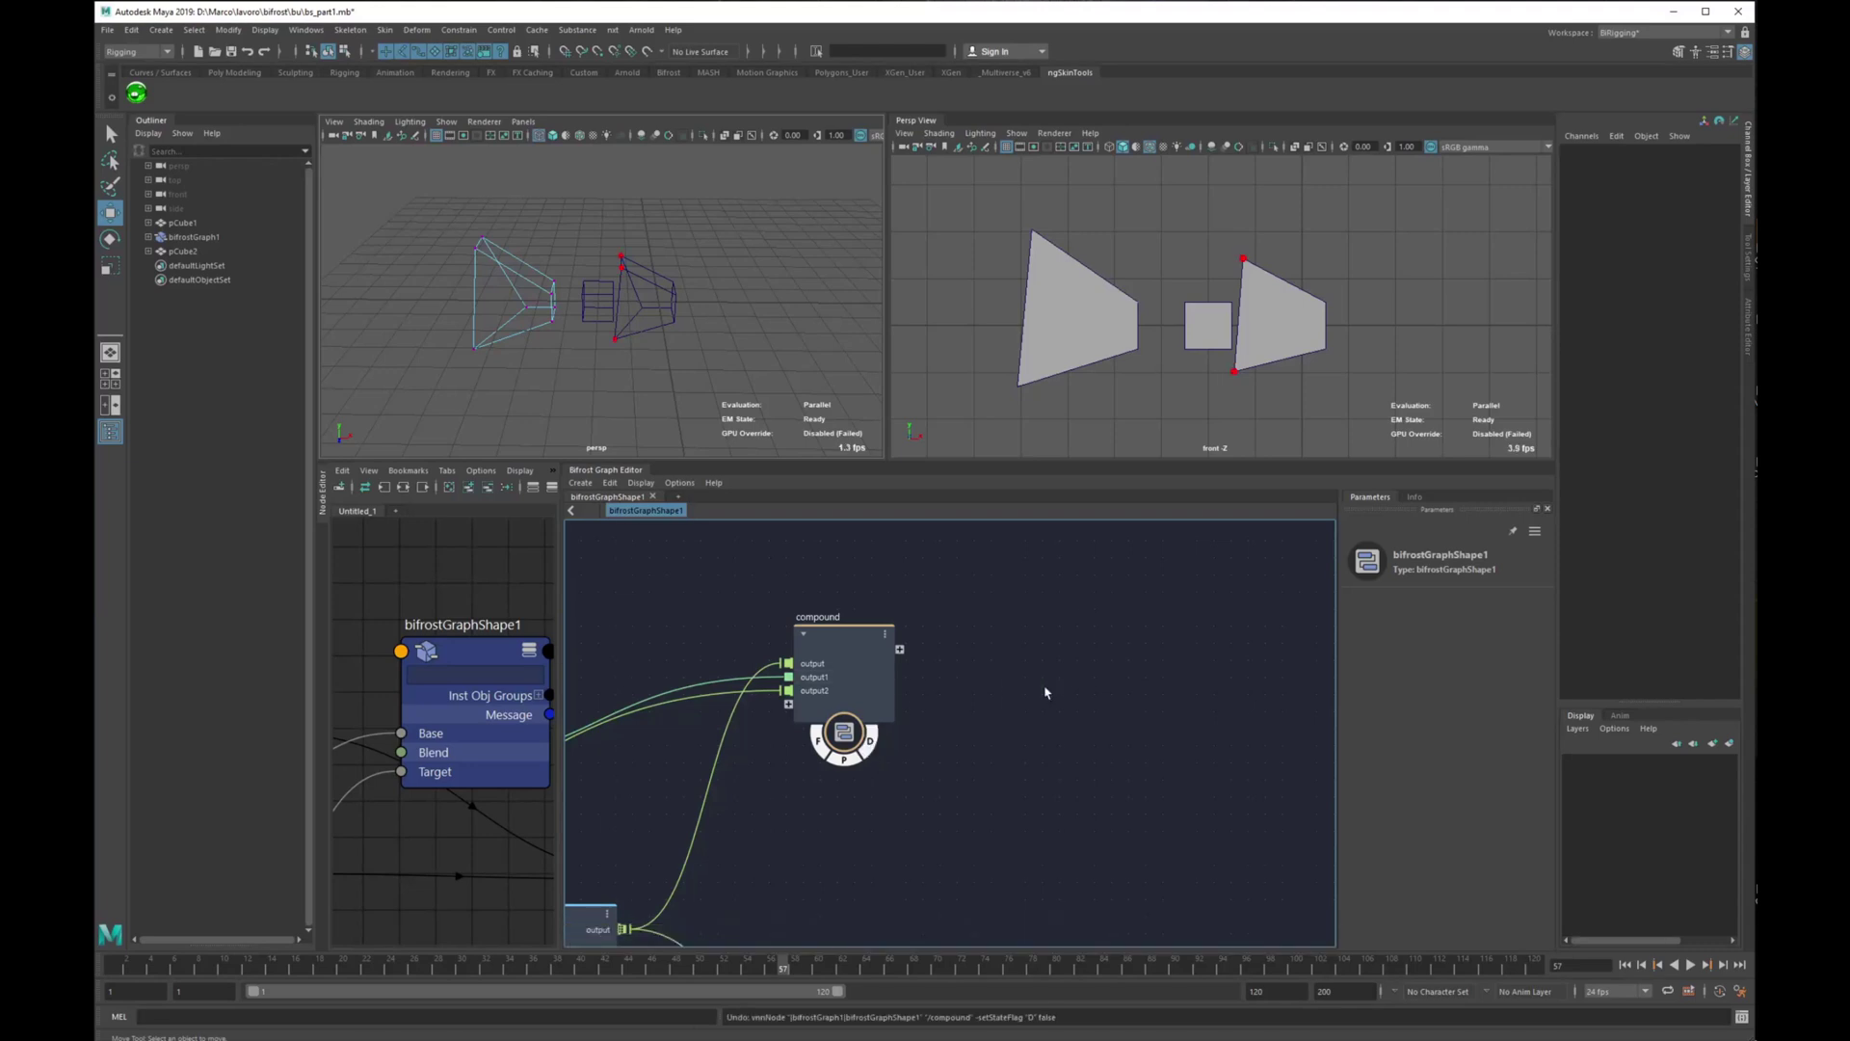
{"action": "key", "text": "ctrl+z"}
{"action": "key", "text": "ctrl+z"}
{"action": "key", "text": "ctrl+z"}
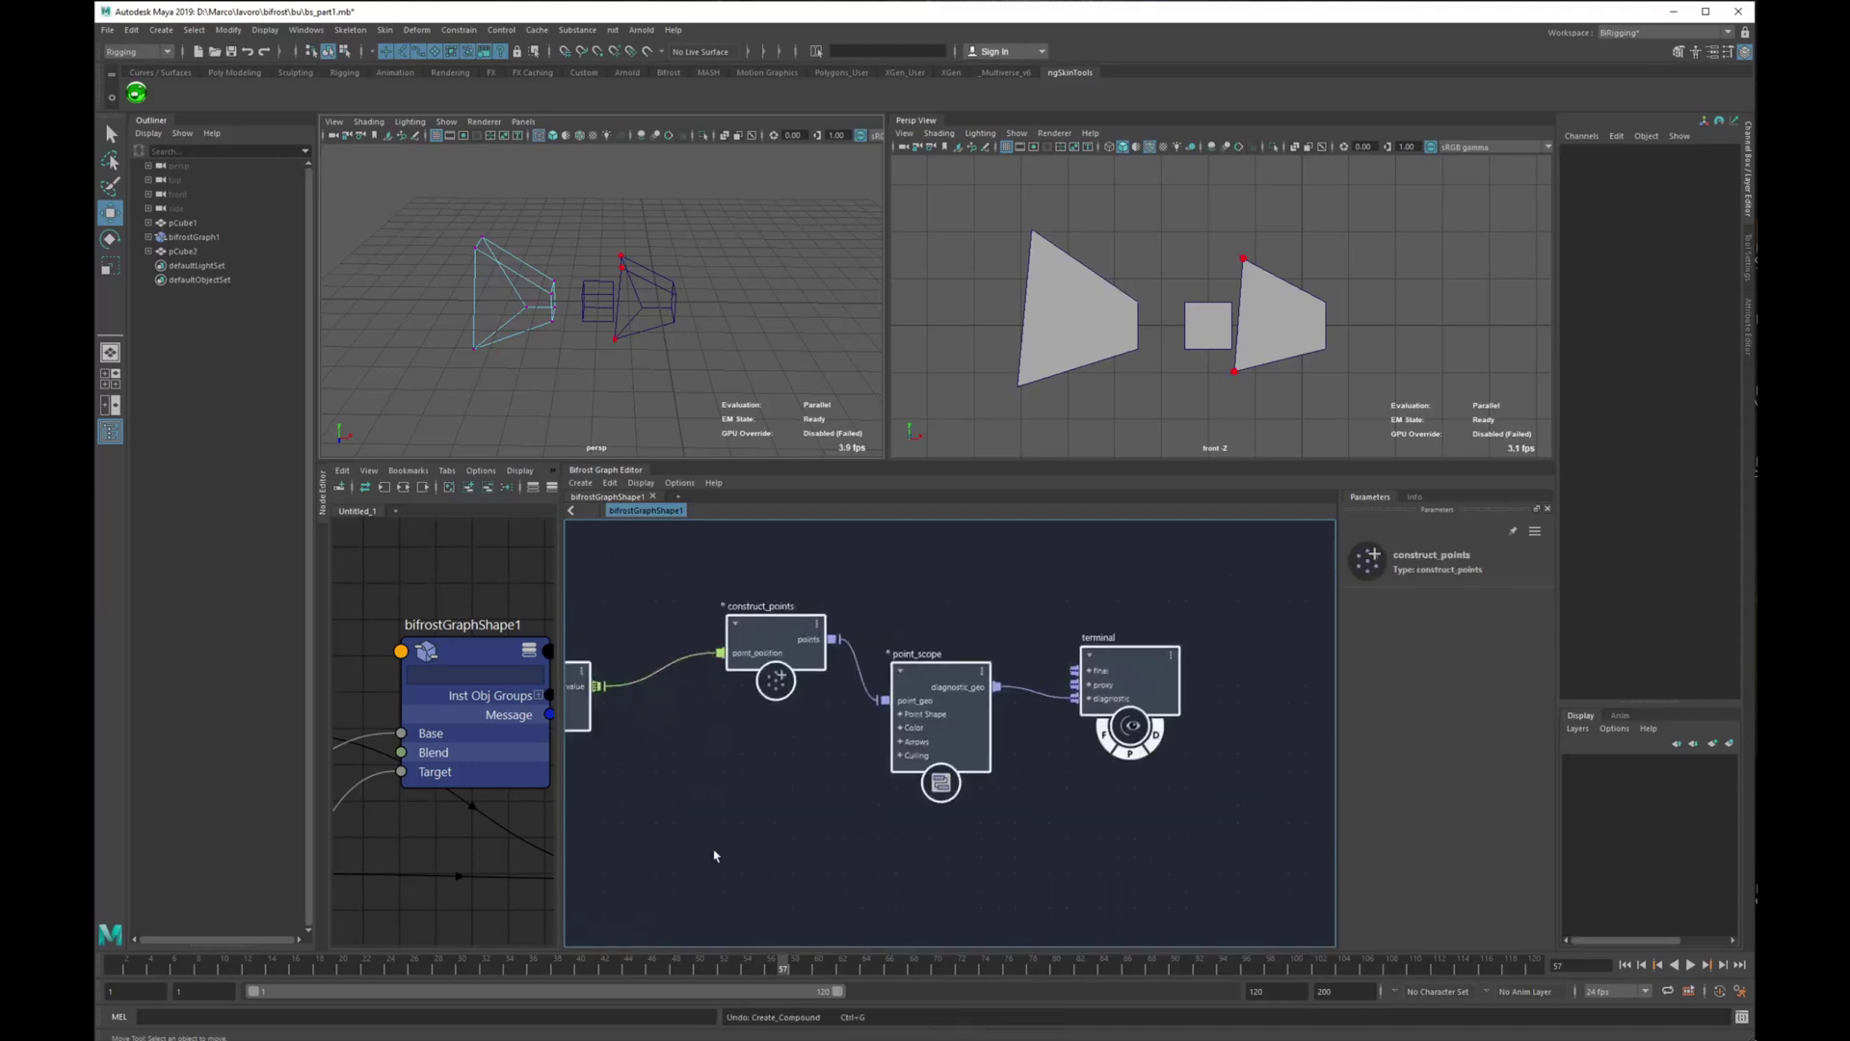
Deselect the ungrouped nodes and move only the terminal node up, clear of the construct_points and point_scope row.
{"action": "scroll", "coordinate": [846, 766], "scroll_direction": "up", "scroll_amount": 2}
{"action": "middle_click_drag", "start_coordinate": [848, 767], "coordinate": [1046, 770], "text": "alt"}
{"action": "scroll", "coordinate": [1031, 770], "scroll_direction": "down", "scroll_amount": 2}
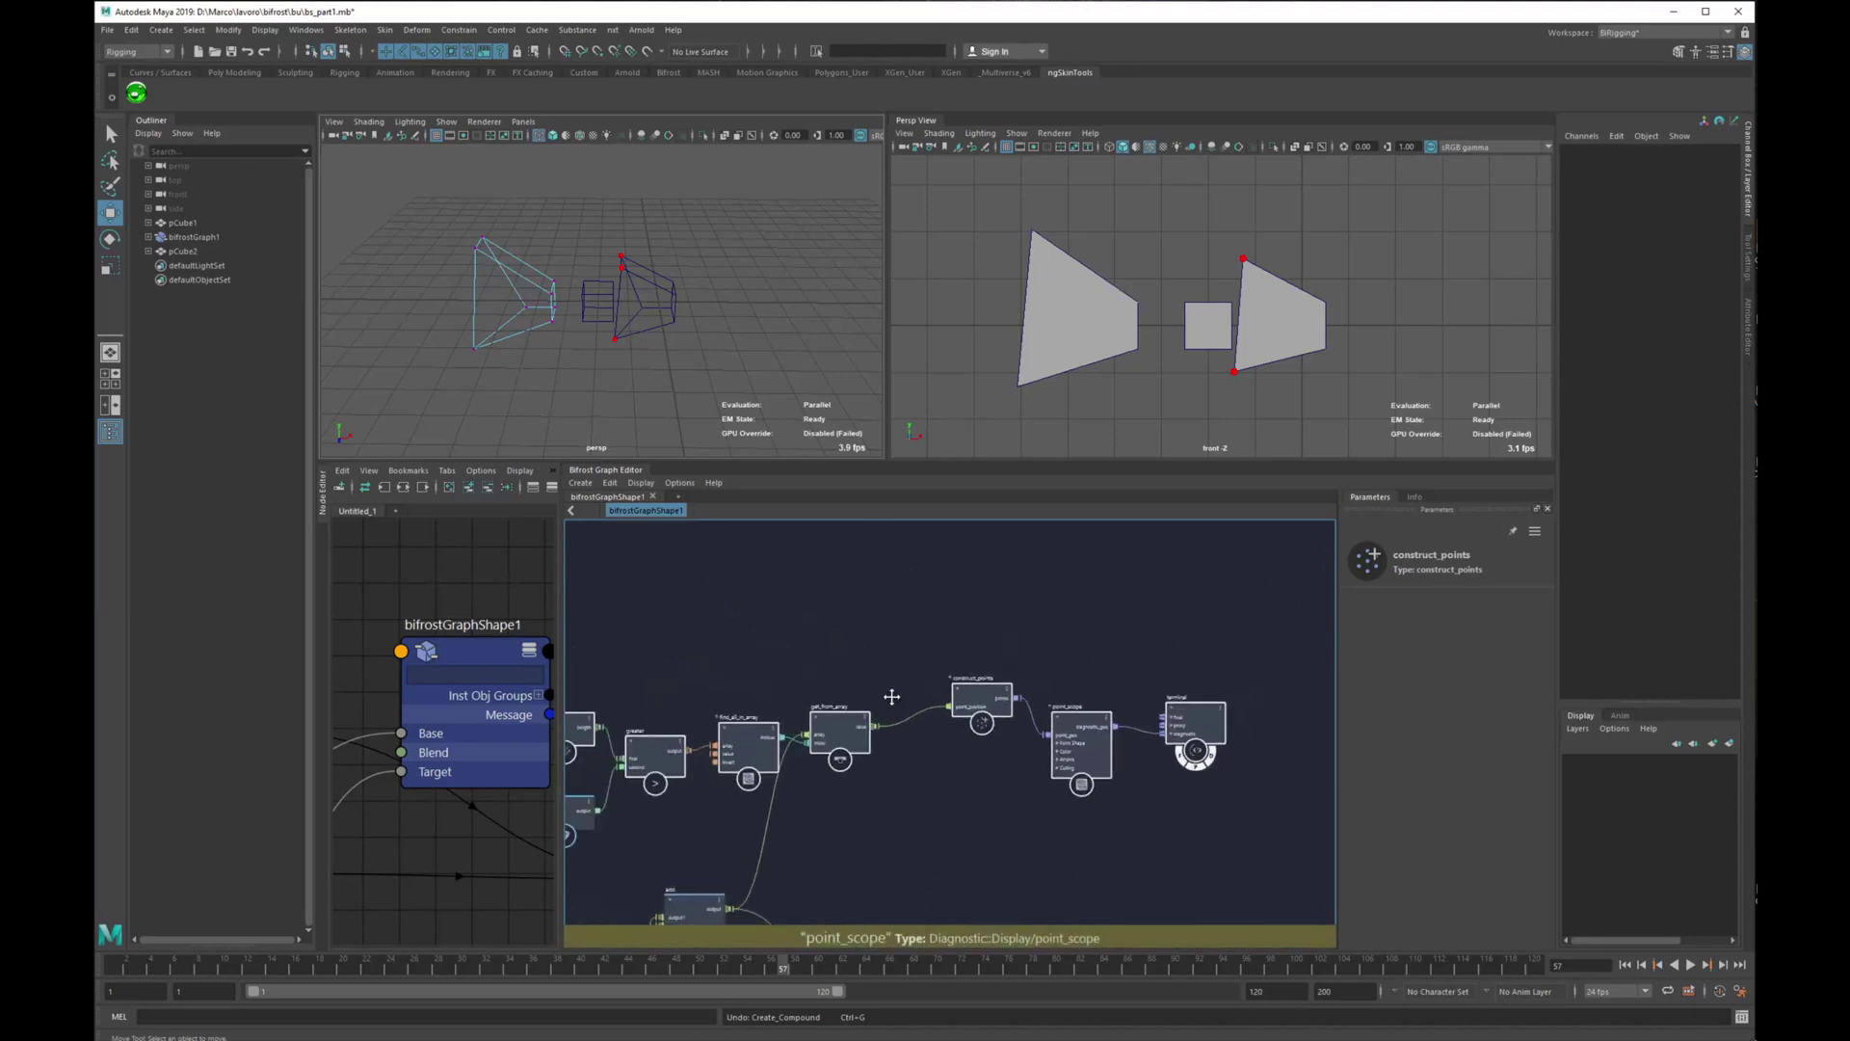
{"action": "middle_click_drag", "start_coordinate": [891, 696], "coordinate": [723, 720], "text": "alt"}
{"action": "left_click", "coordinate": [1115, 677]}
{"action": "left_click_drag", "start_coordinate": [1011, 730], "coordinate": [970, 602]}
Add a location_scope node in the free area above construct_points, to the left of terminal.
{"action": "scroll", "coordinate": [818, 706], "scroll_direction": "up", "scroll_amount": 3}
{"action": "middle_click_drag", "start_coordinate": [730, 570], "coordinate": [777, 711], "text": "alt"}
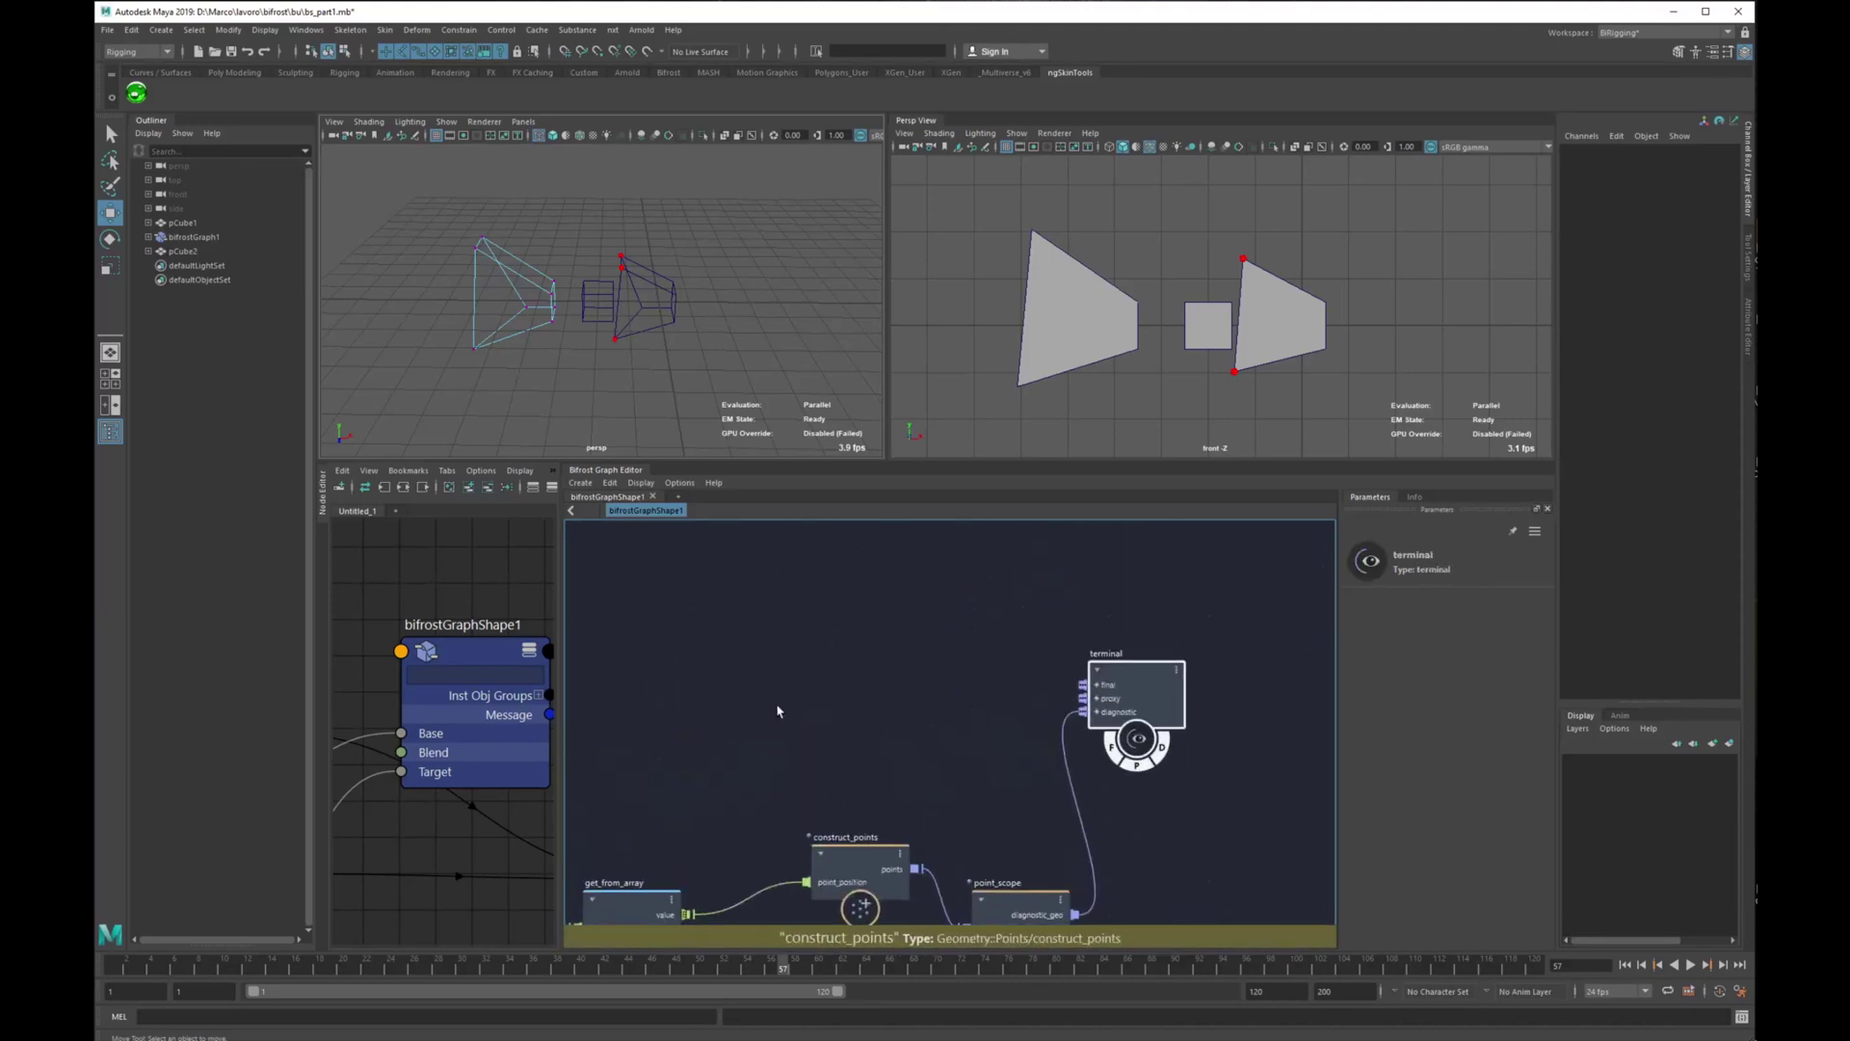
{"action": "left_click", "coordinate": [779, 711]}
{"action": "key", "text": "Tab"}
{"action": "type", "text": "scop"}
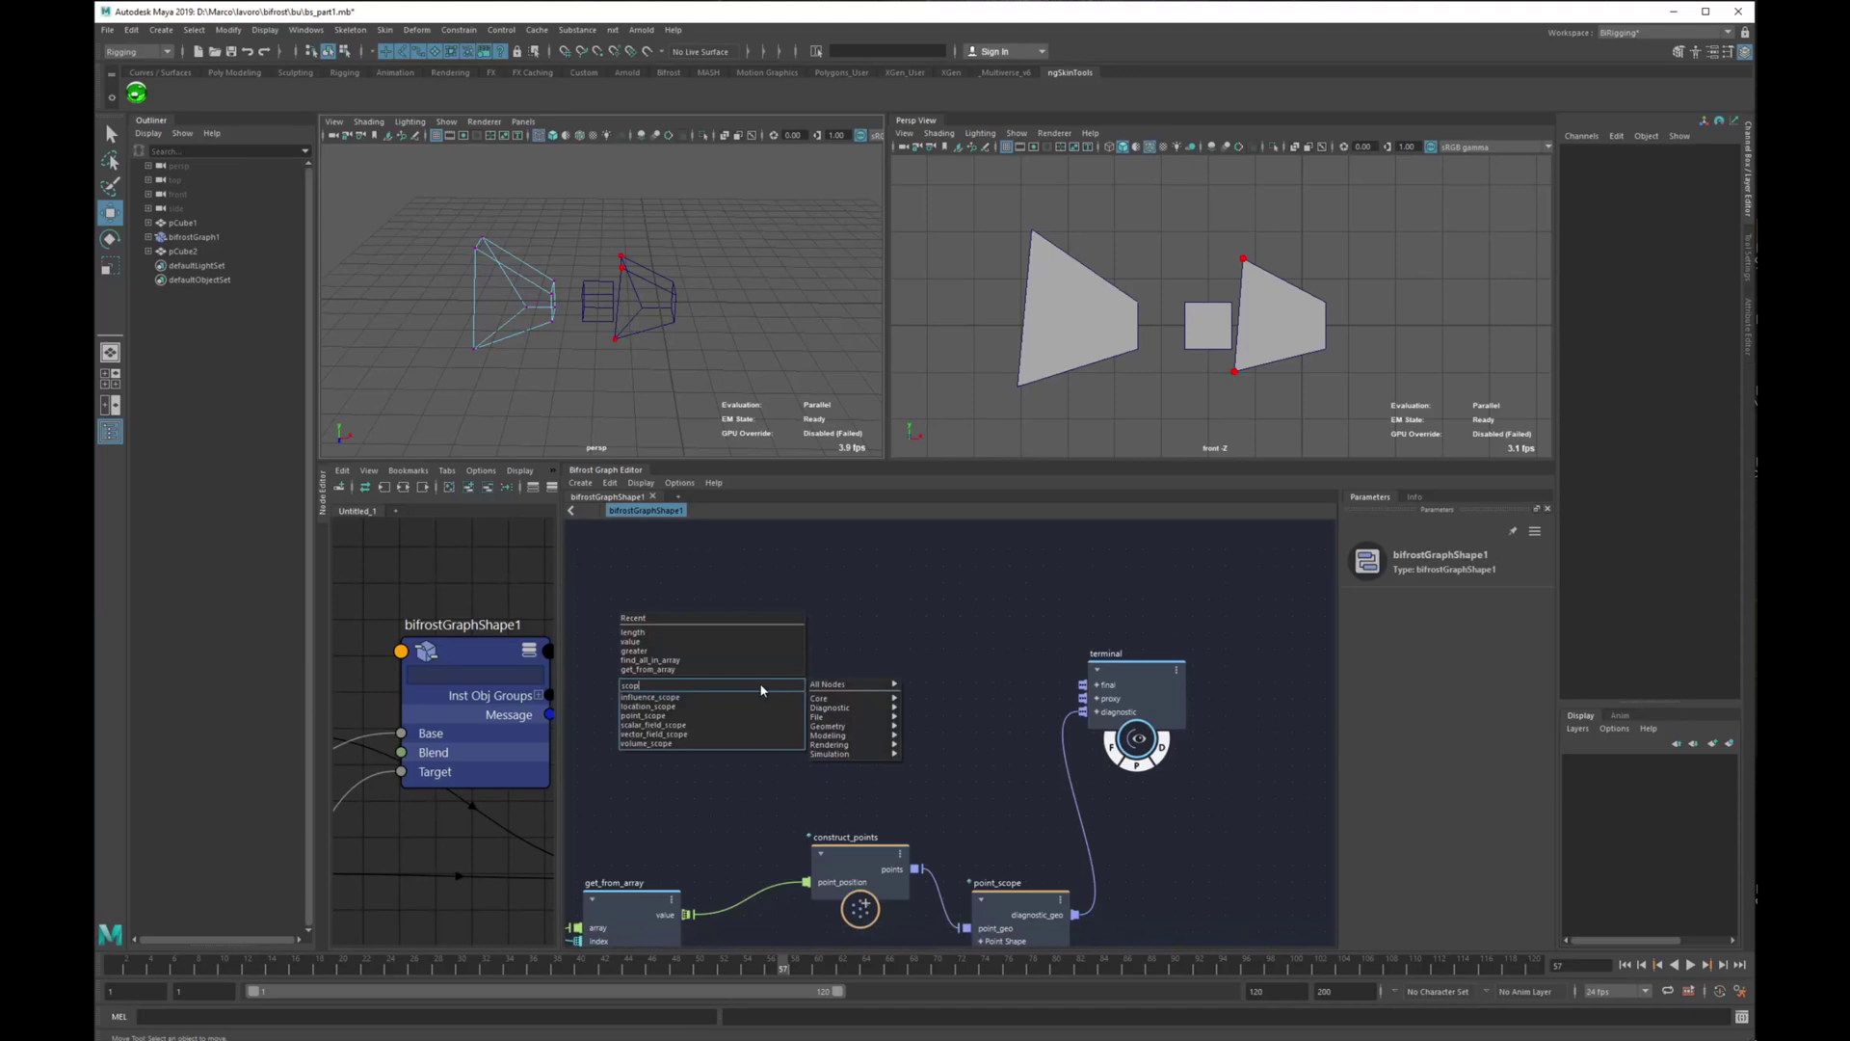
{"action": "type", "text": "e"}
{"action": "key", "text": "BackSpace"}
{"action": "key", "text": "BackSpace"}
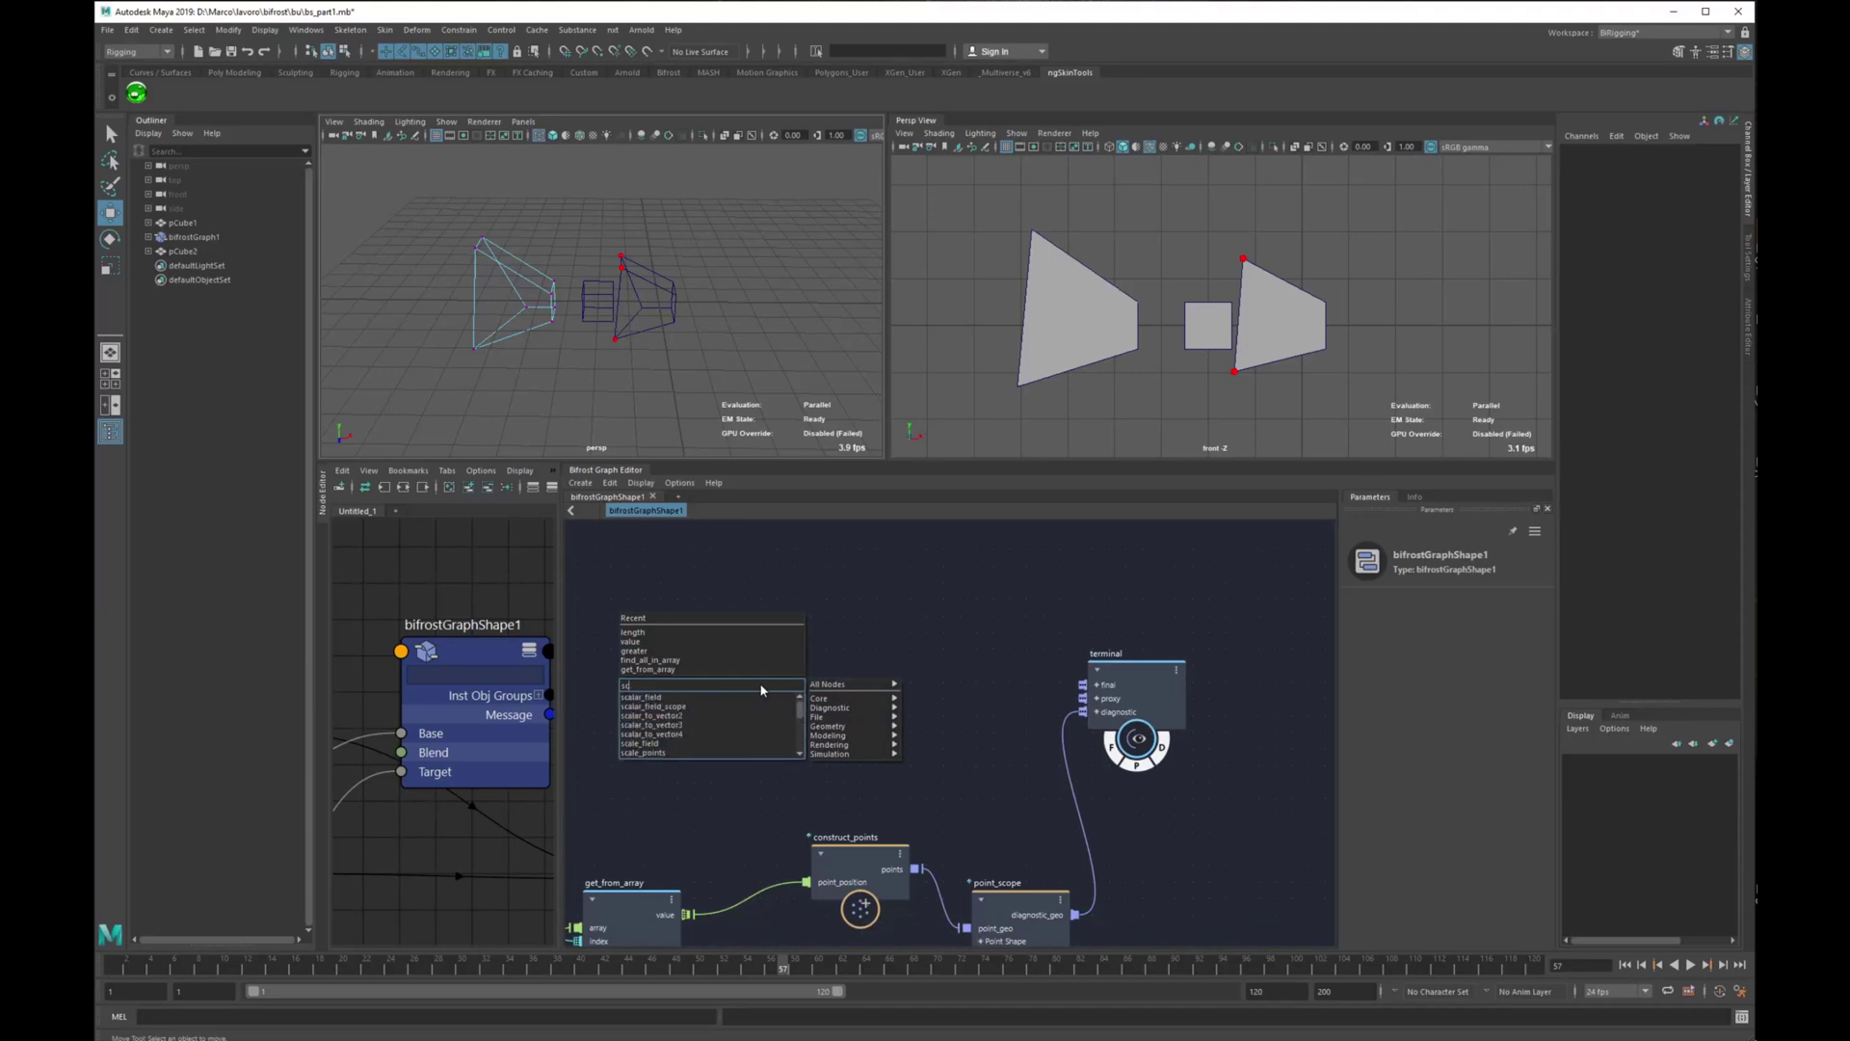
{"action": "type", "text": "ope"}
{"action": "key", "text": "Down"}
{"action": "key", "text": "Down"}
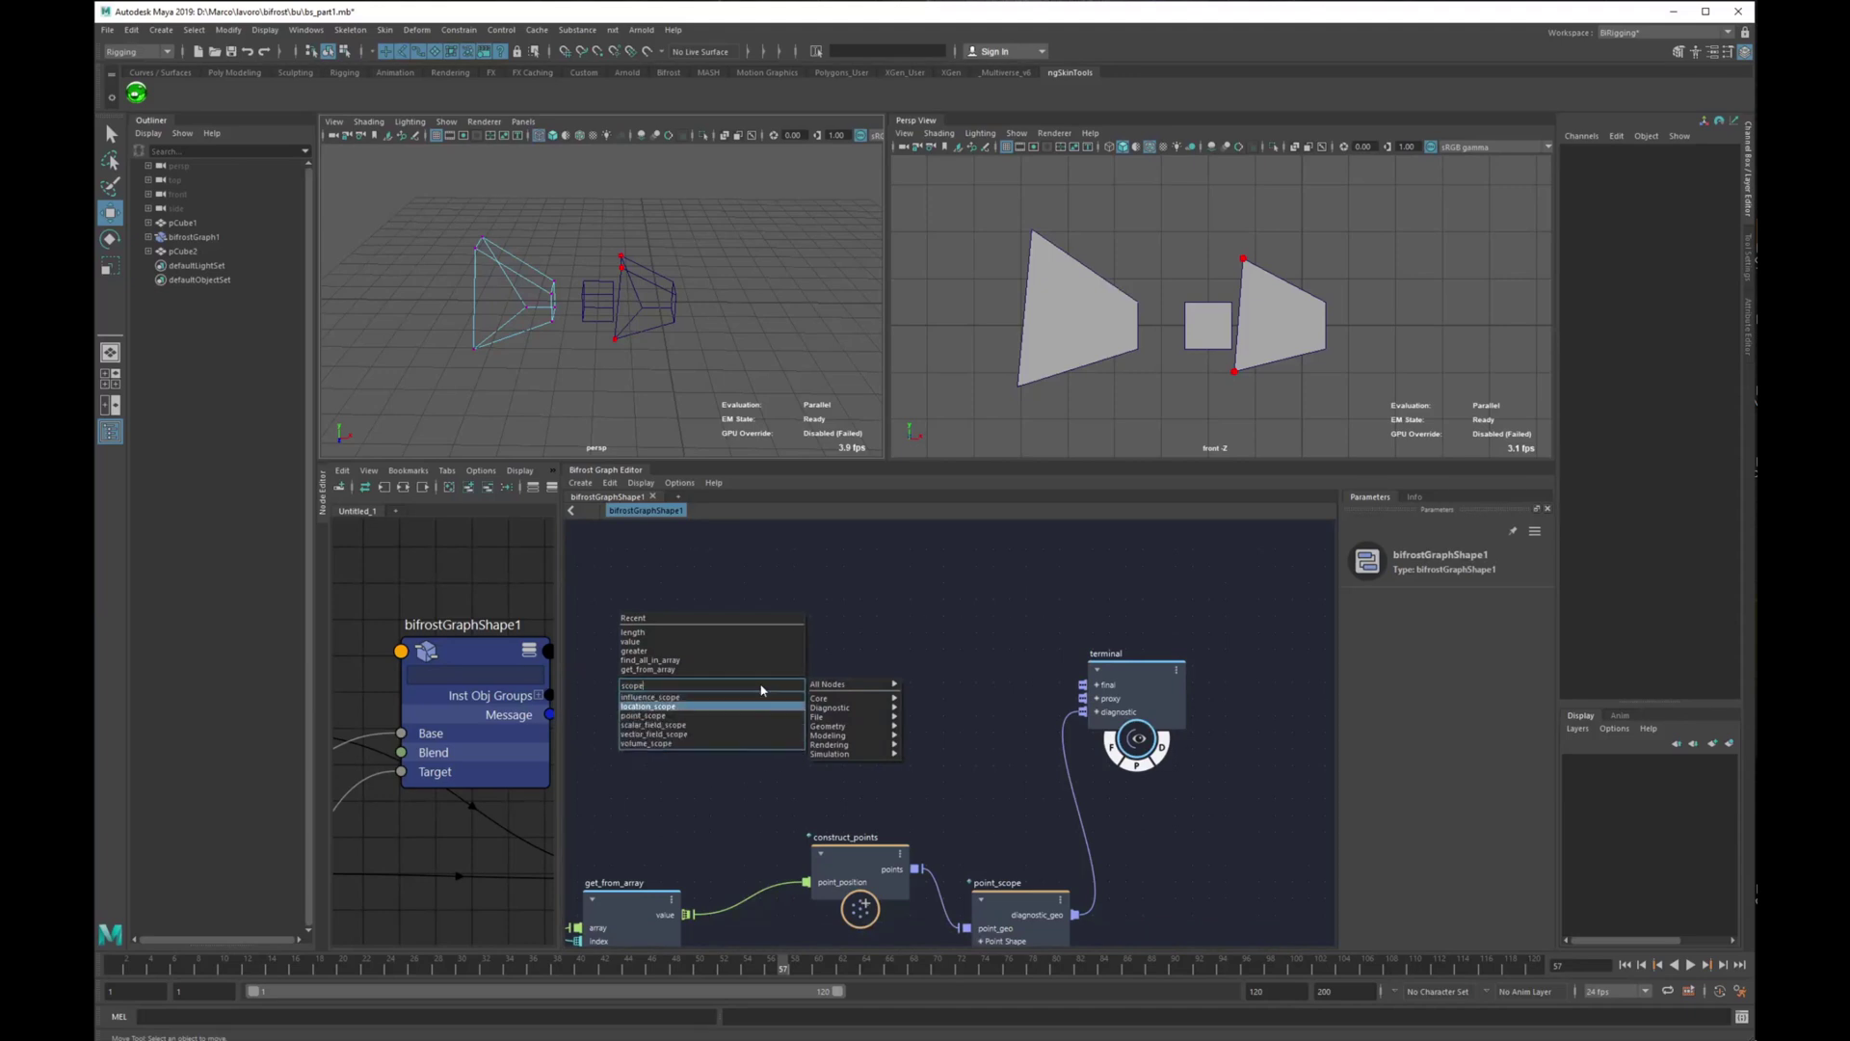
{"action": "key", "text": "Return"}
{"action": "left_click_drag", "start_coordinate": [801, 695], "coordinate": [813, 624]}
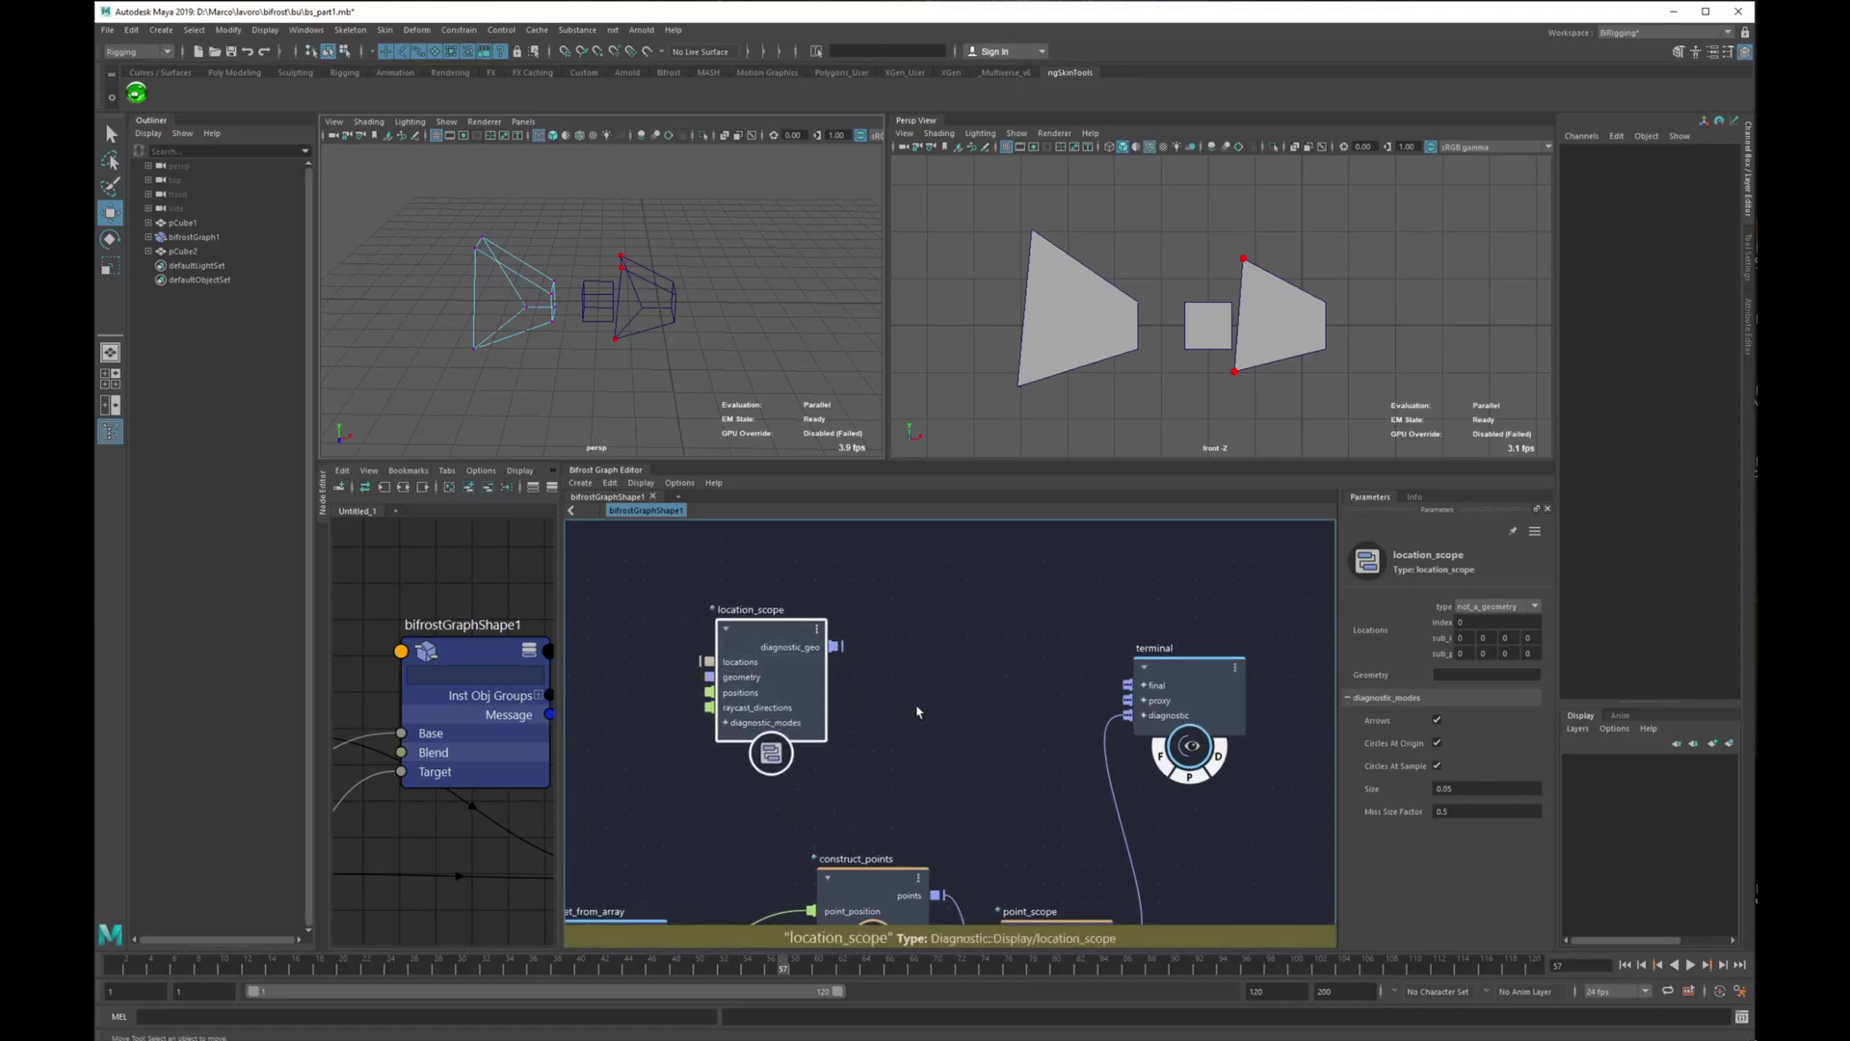
Add a get_raycast_locations node left of location_scope and connect its locations output to location_scope's locations input.
{"action": "middle_click_drag", "start_coordinate": [898, 721], "coordinate": [973, 725], "text": "alt"}
{"action": "left_click_drag", "start_coordinate": [837, 645], "coordinate": [849, 635]}
{"action": "middle_click_drag", "start_coordinate": [708, 683], "coordinate": [847, 686], "text": "alt"}
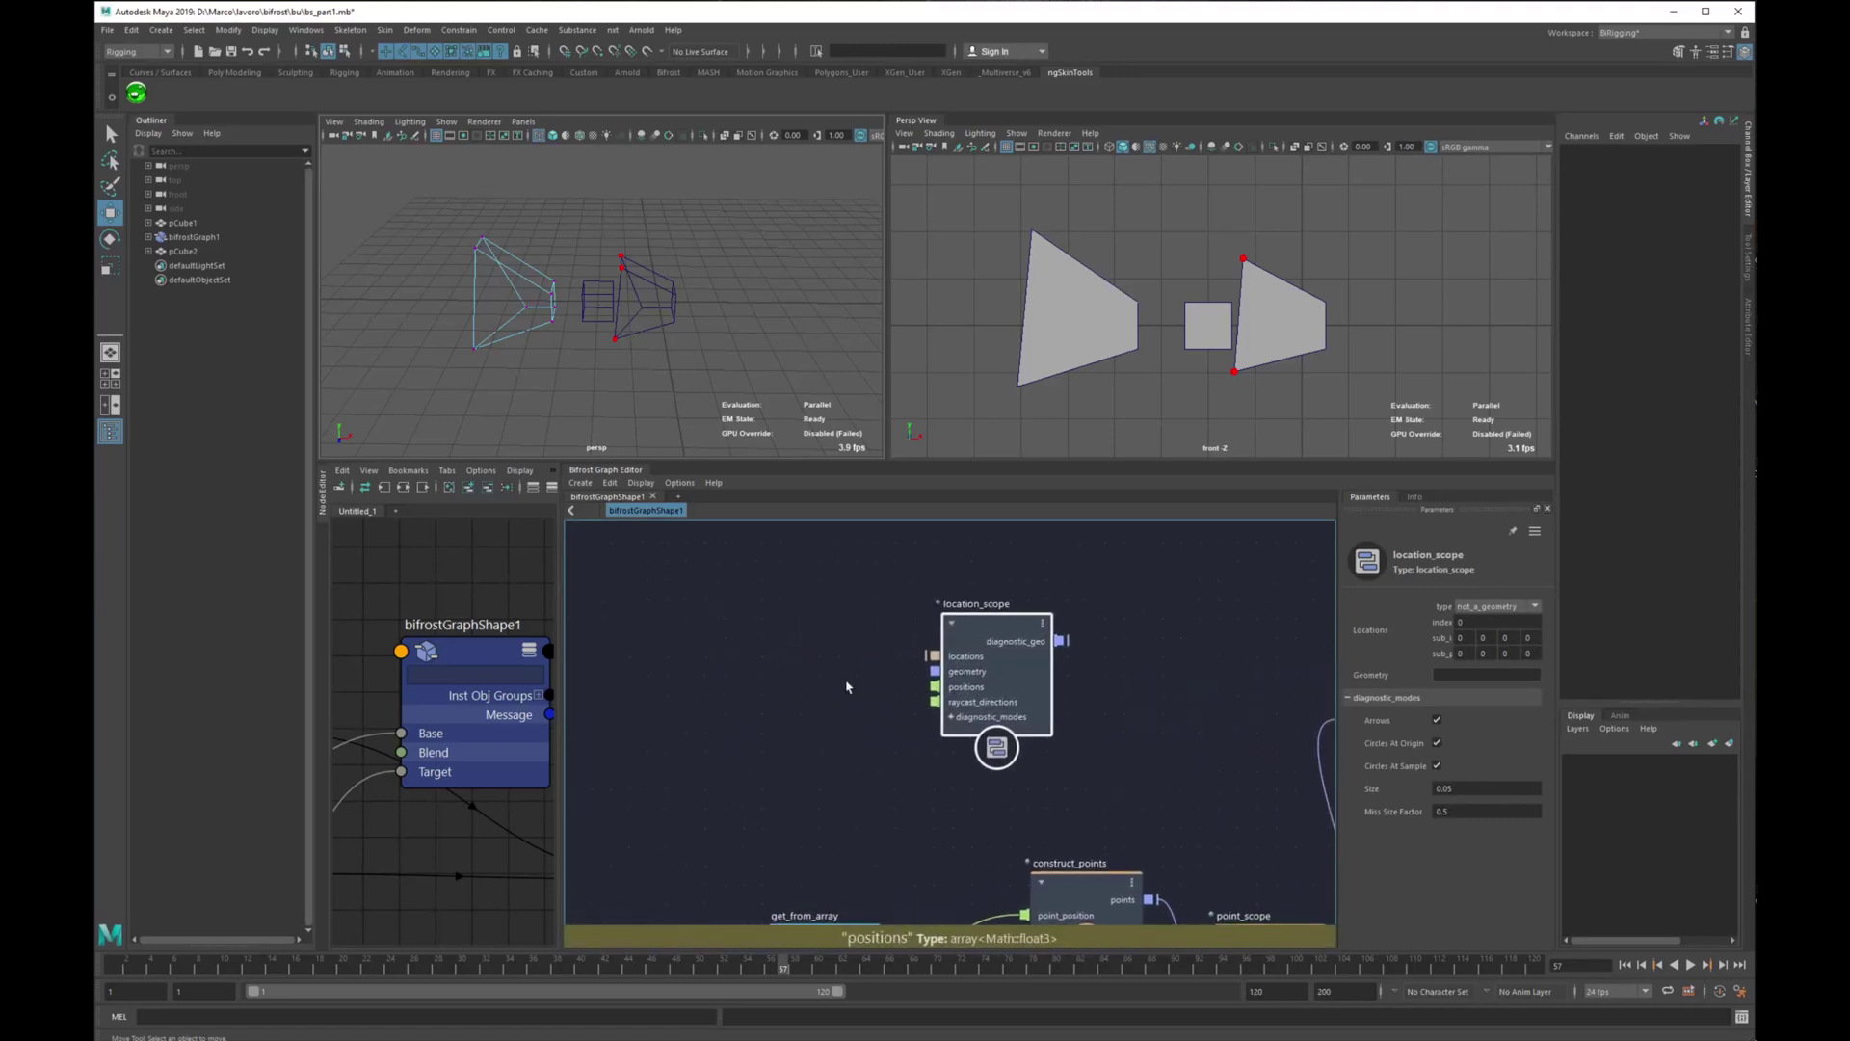
{"action": "left_click", "coordinate": [792, 661]}
{"action": "key", "text": "Tab"}
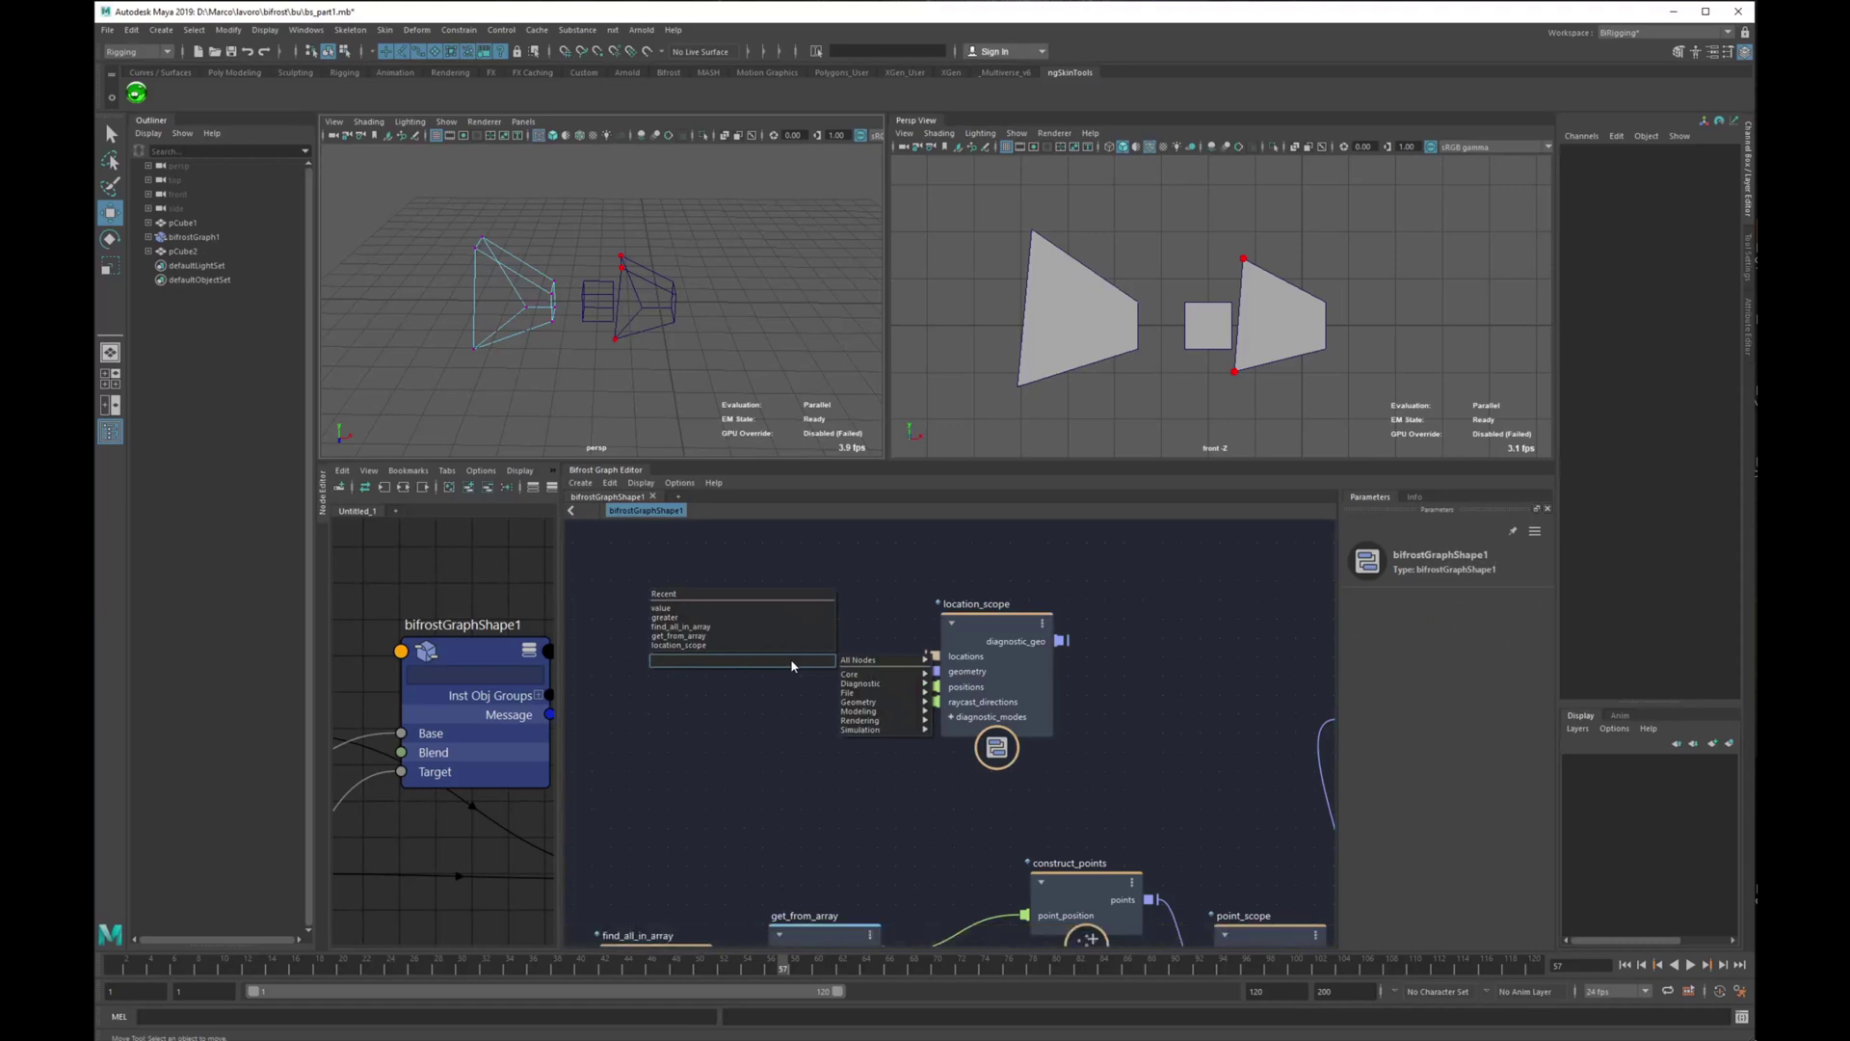
{"action": "type", "text": "raycast"}
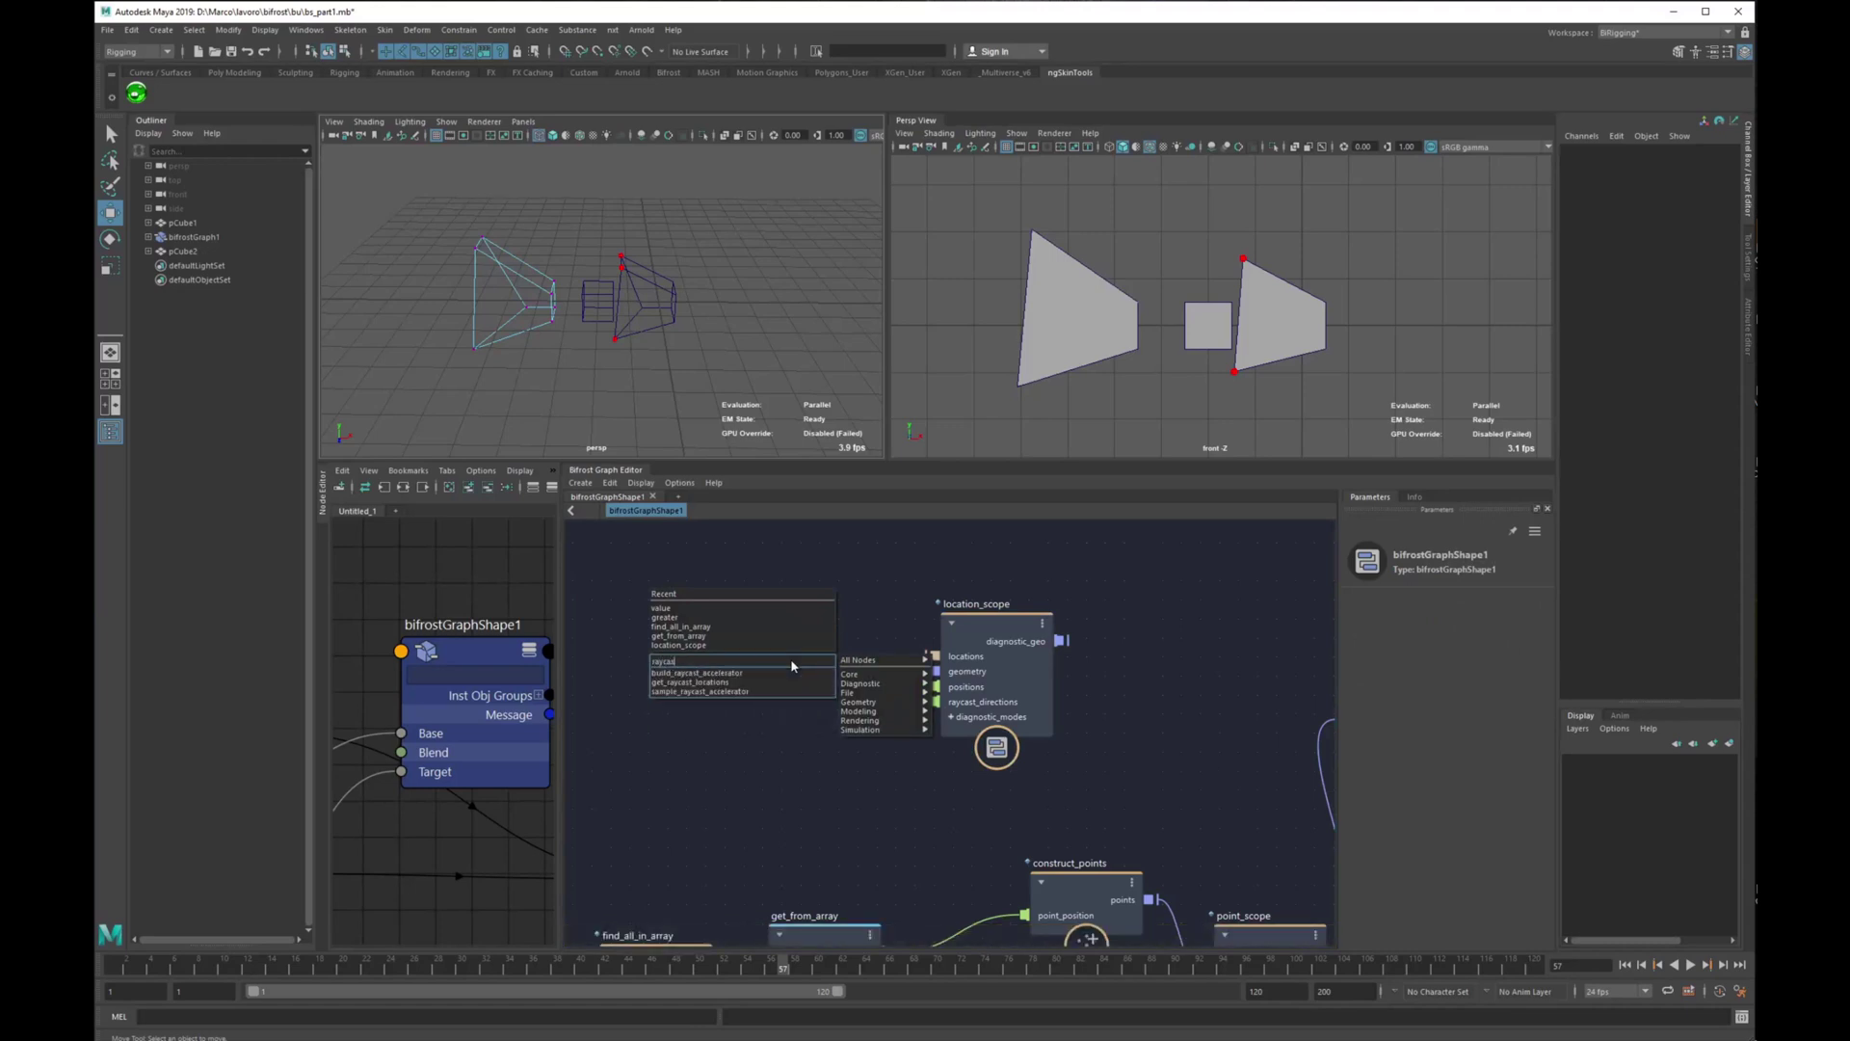
{"action": "key", "text": "Down"}
{"action": "key", "text": "Down"}
{"action": "key", "text": "Return"}
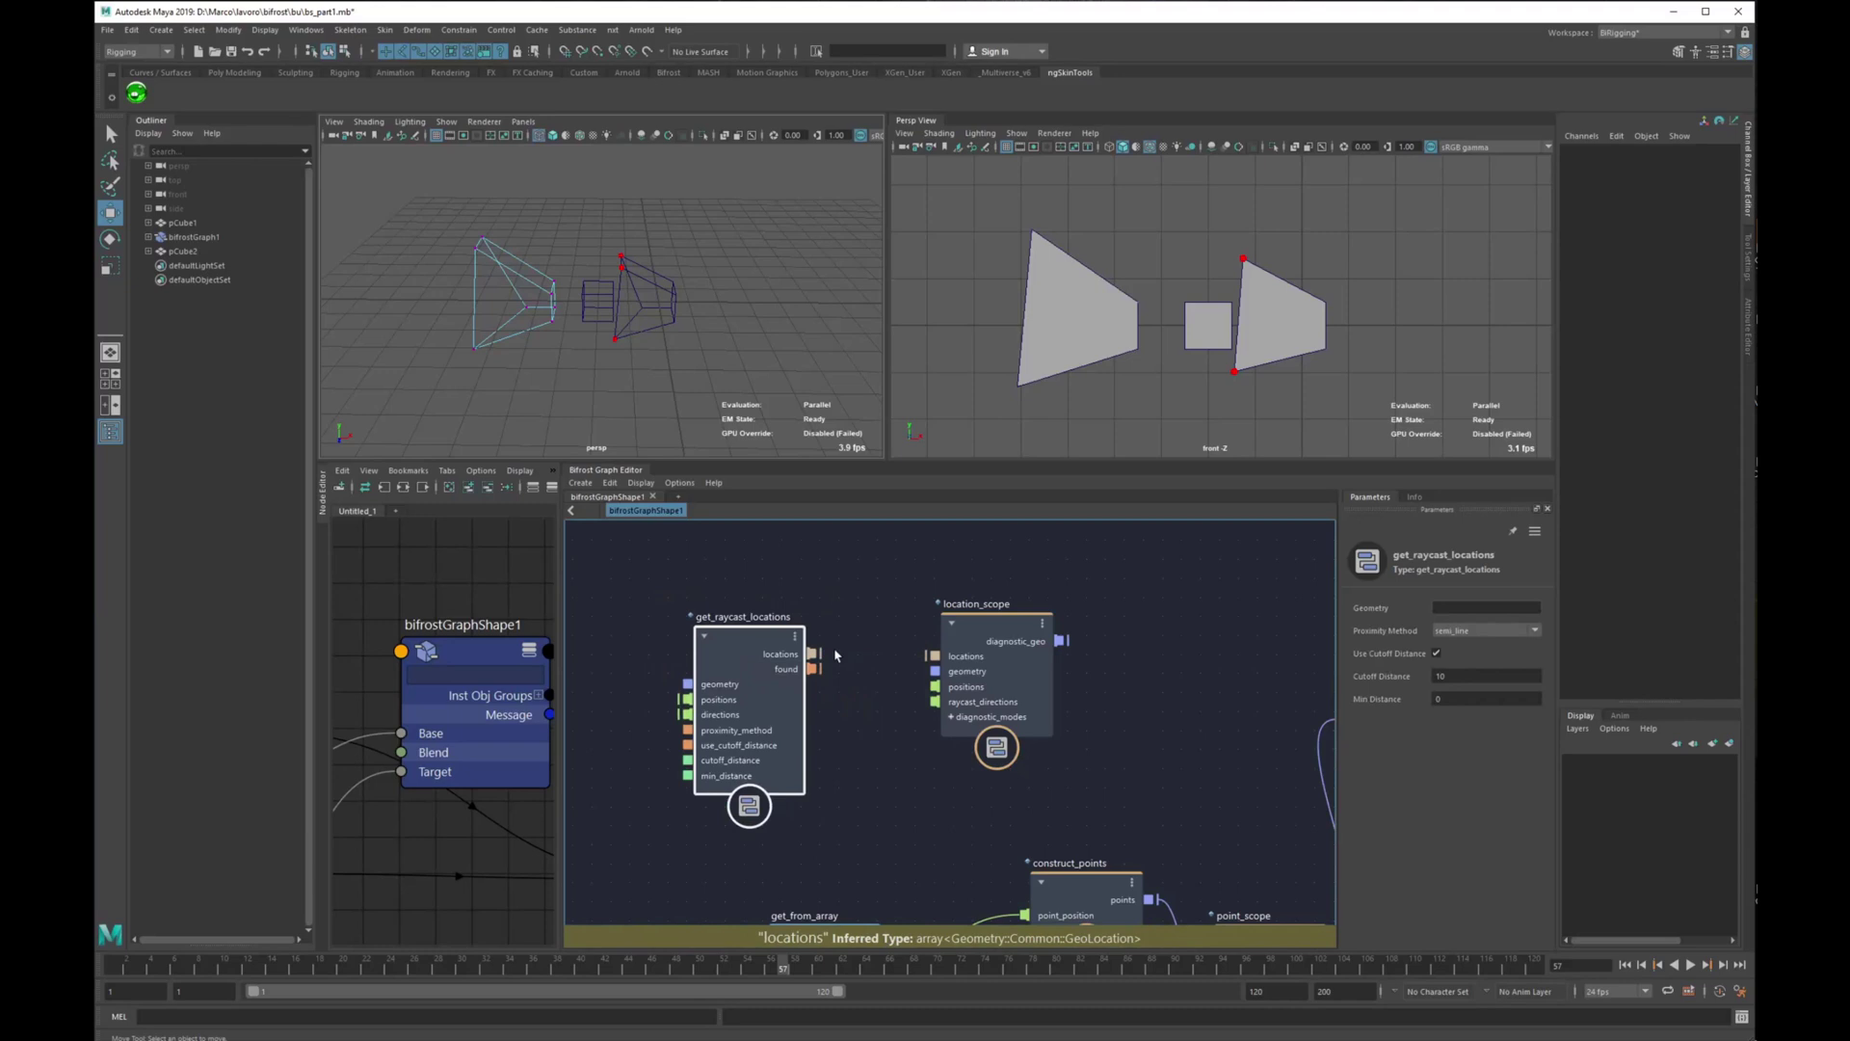
{"action": "left_click_drag", "start_coordinate": [813, 653], "coordinate": [933, 655]}
Select get_raycast_locations and location_scope and move them together slightly up and right above the get_from_array row.
{"action": "middle_click_drag", "start_coordinate": [1118, 671], "coordinate": [971, 705]}
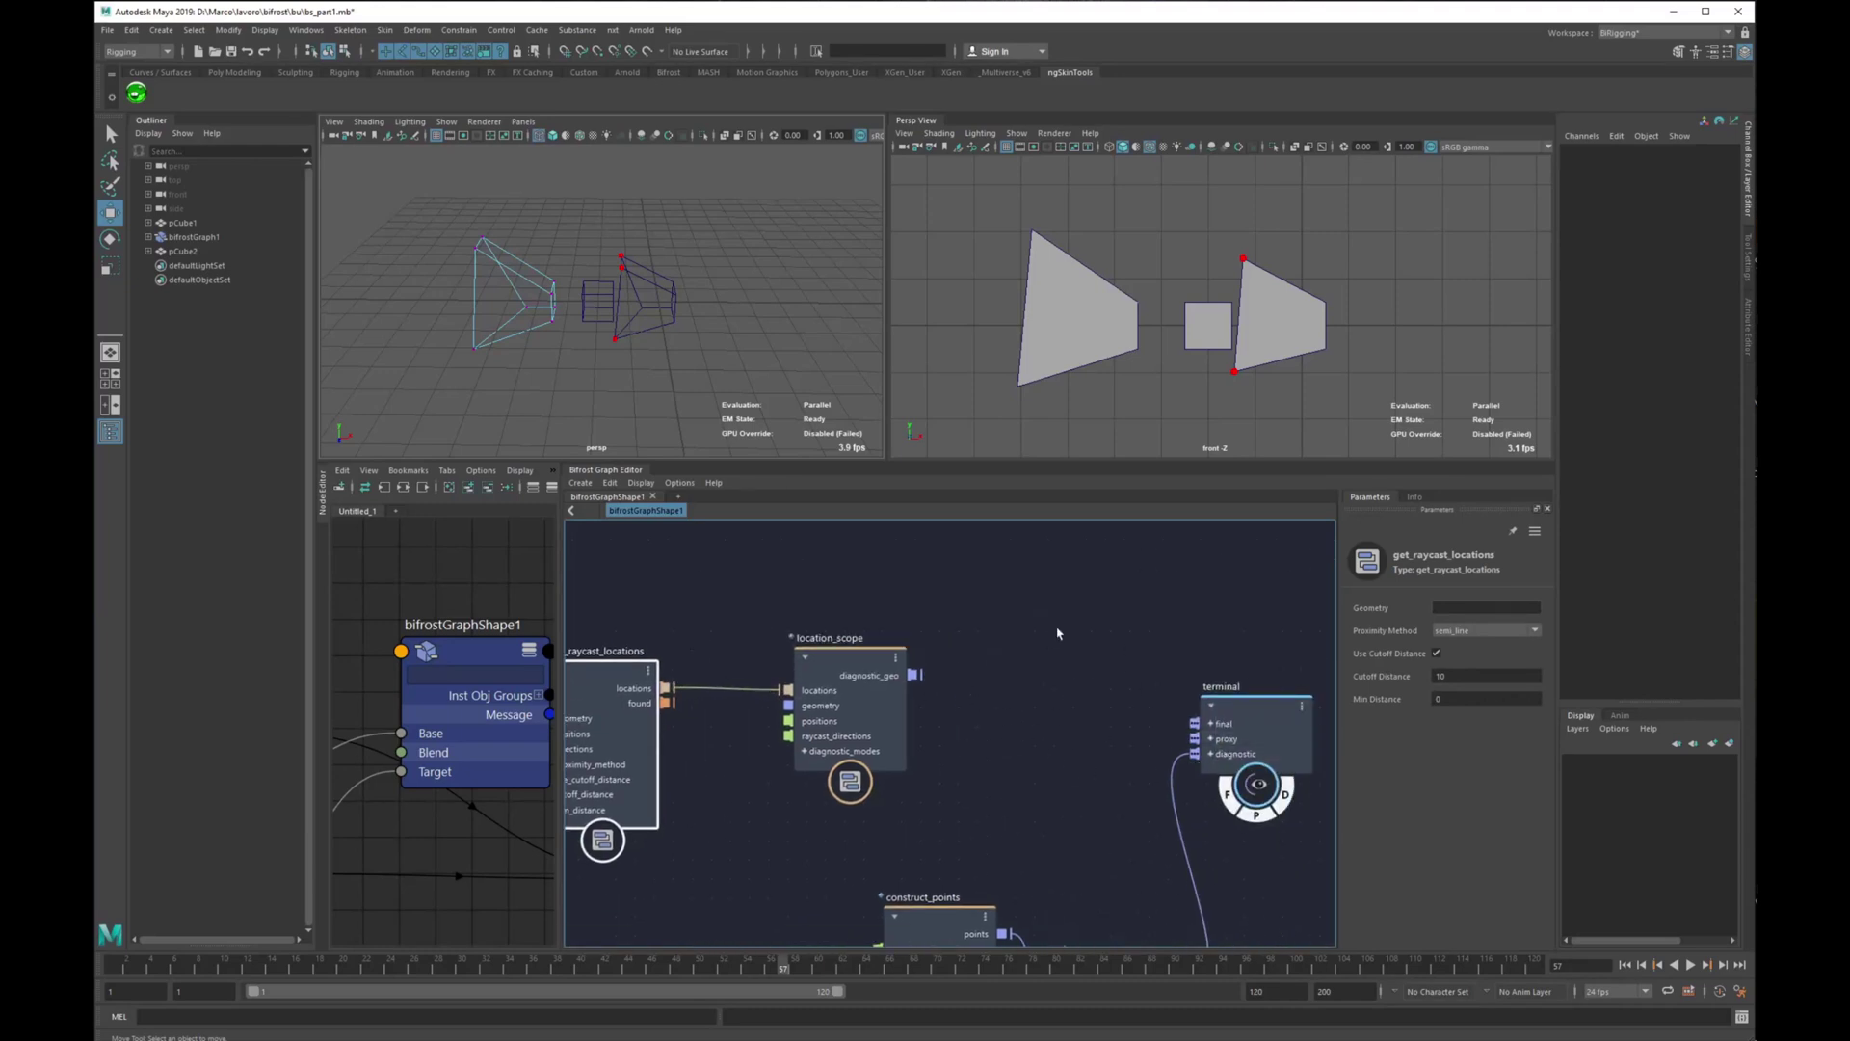
{"action": "scroll", "coordinate": [1060, 655], "scroll_direction": "down", "scroll_amount": 3}
{"action": "middle_click_drag", "start_coordinate": [830, 718], "coordinate": [778, 715]}
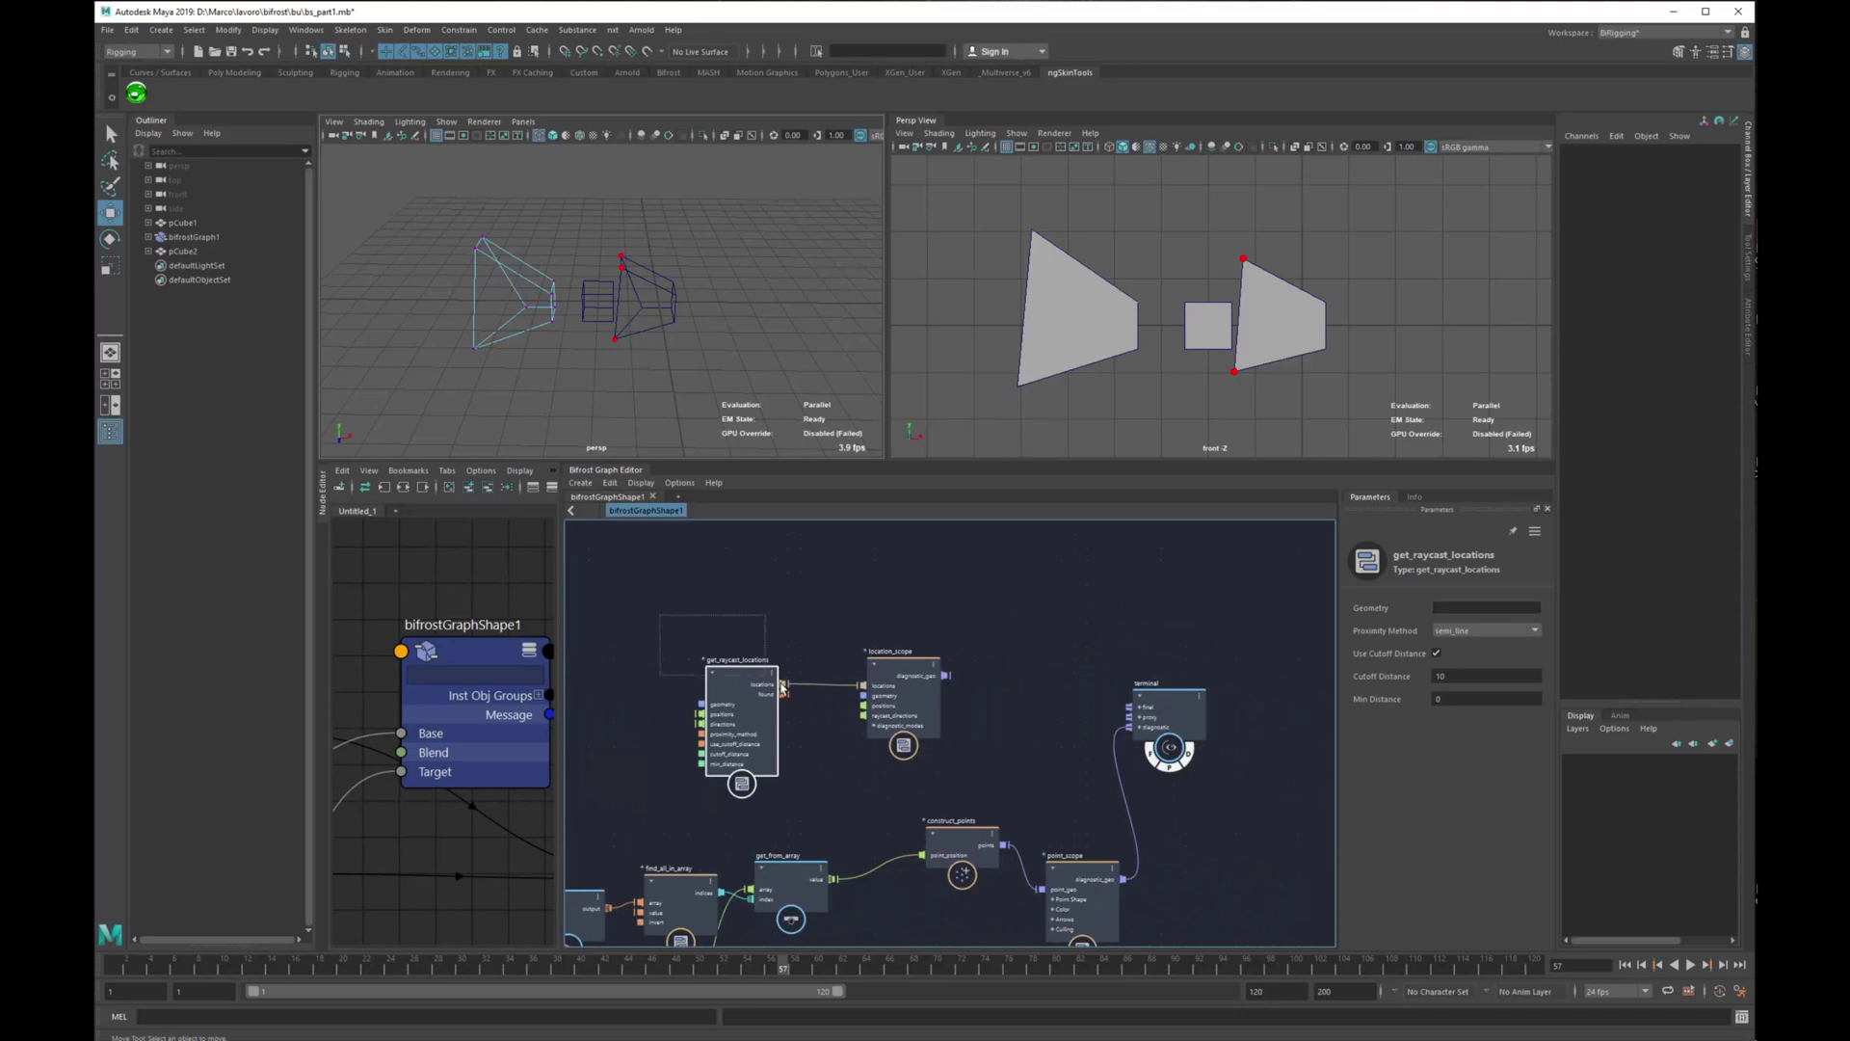
{"action": "left_click_drag", "start_coordinate": [783, 688], "coordinate": [818, 665]}
{"action": "middle_click_drag", "start_coordinate": [714, 702], "coordinate": [917, 716]}
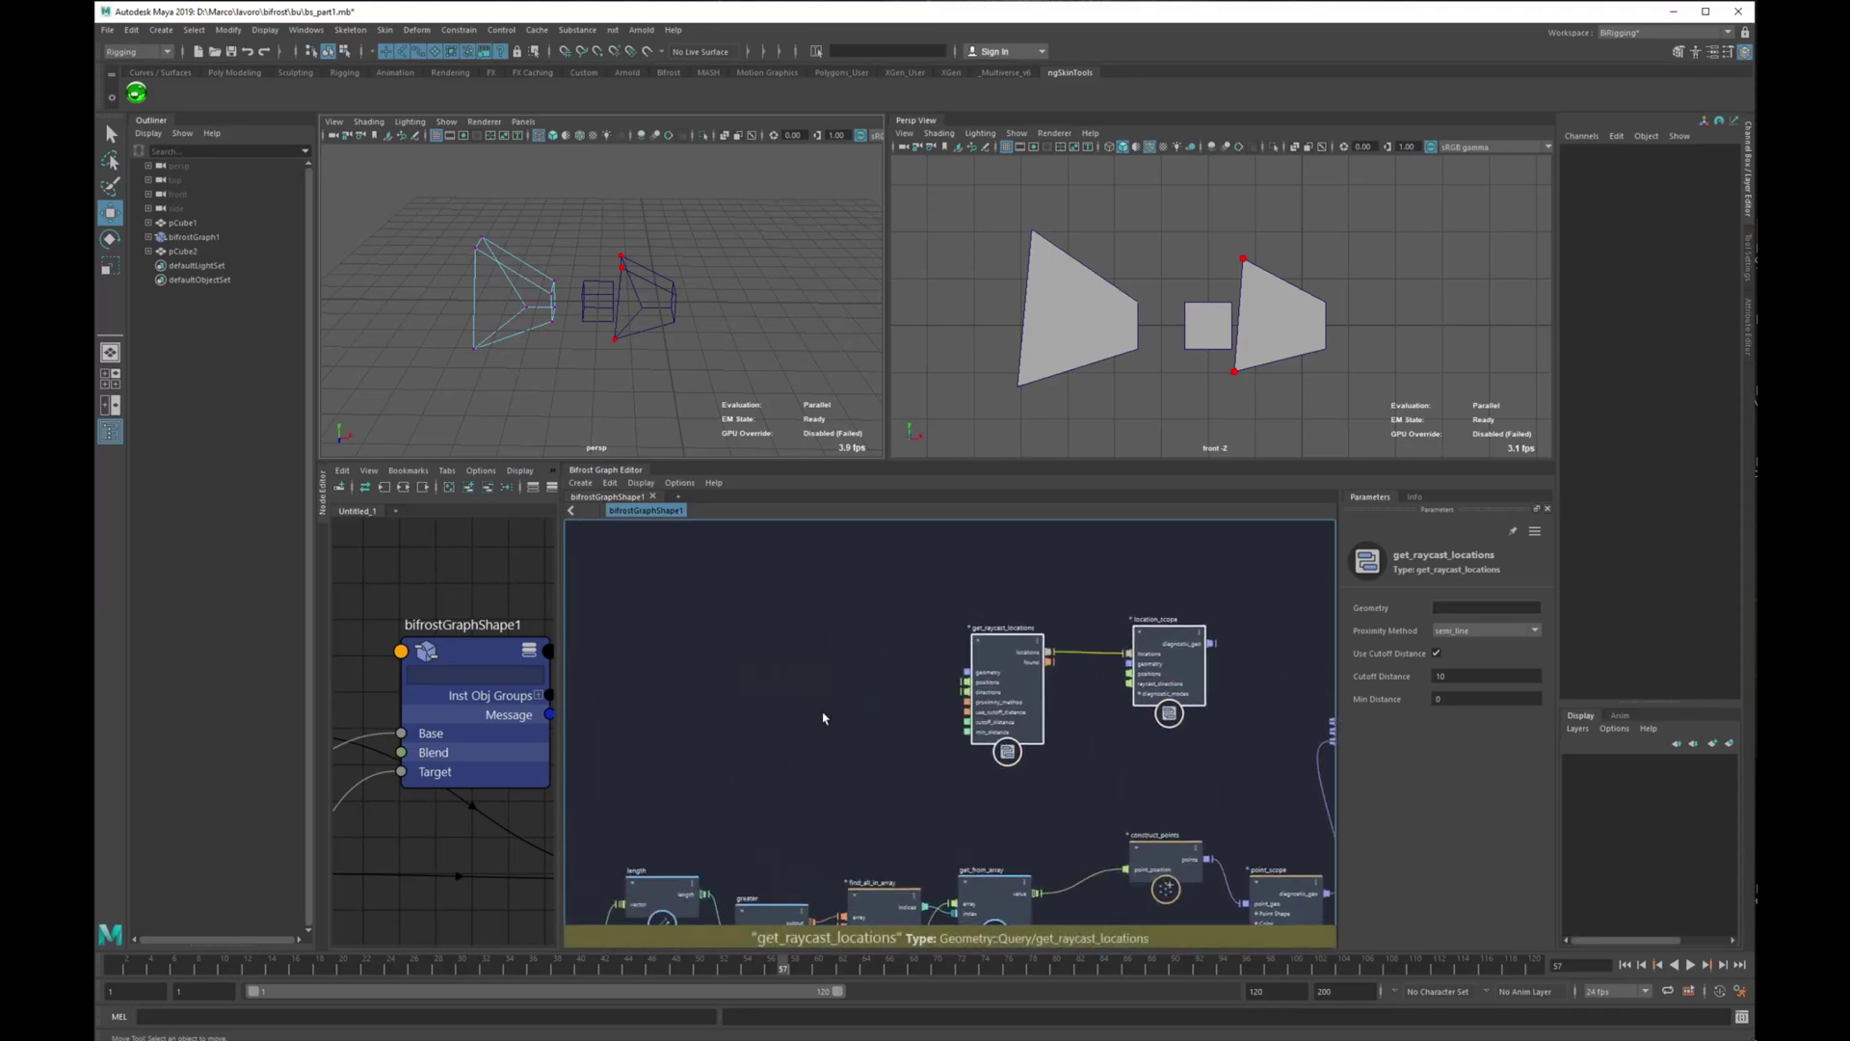
Create a polygon sphere and set both its axis and height subdivisions to 10.
{"action": "scroll", "coordinate": [824, 717], "scroll_direction": "up", "scroll_amount": 2}
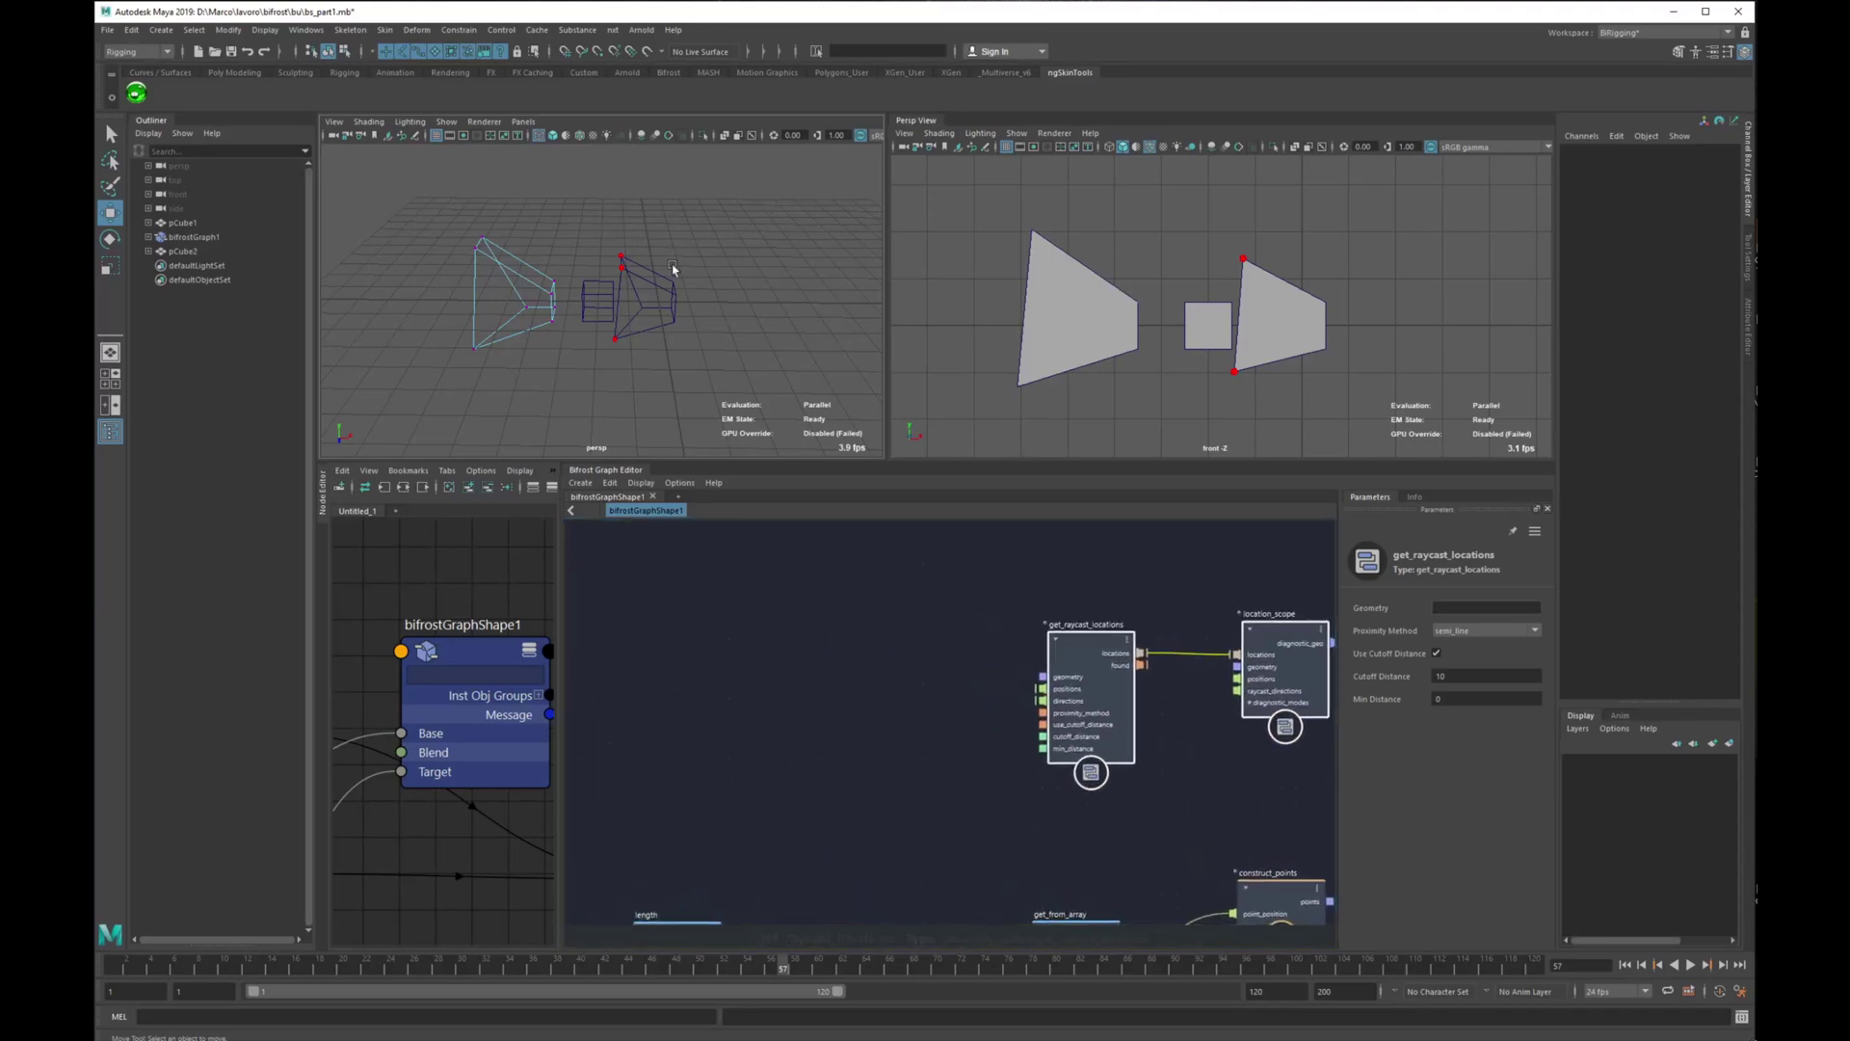
{"action": "right_click_drag", "start_coordinate": [679, 265], "coordinate": [727, 275], "text": "shift"}
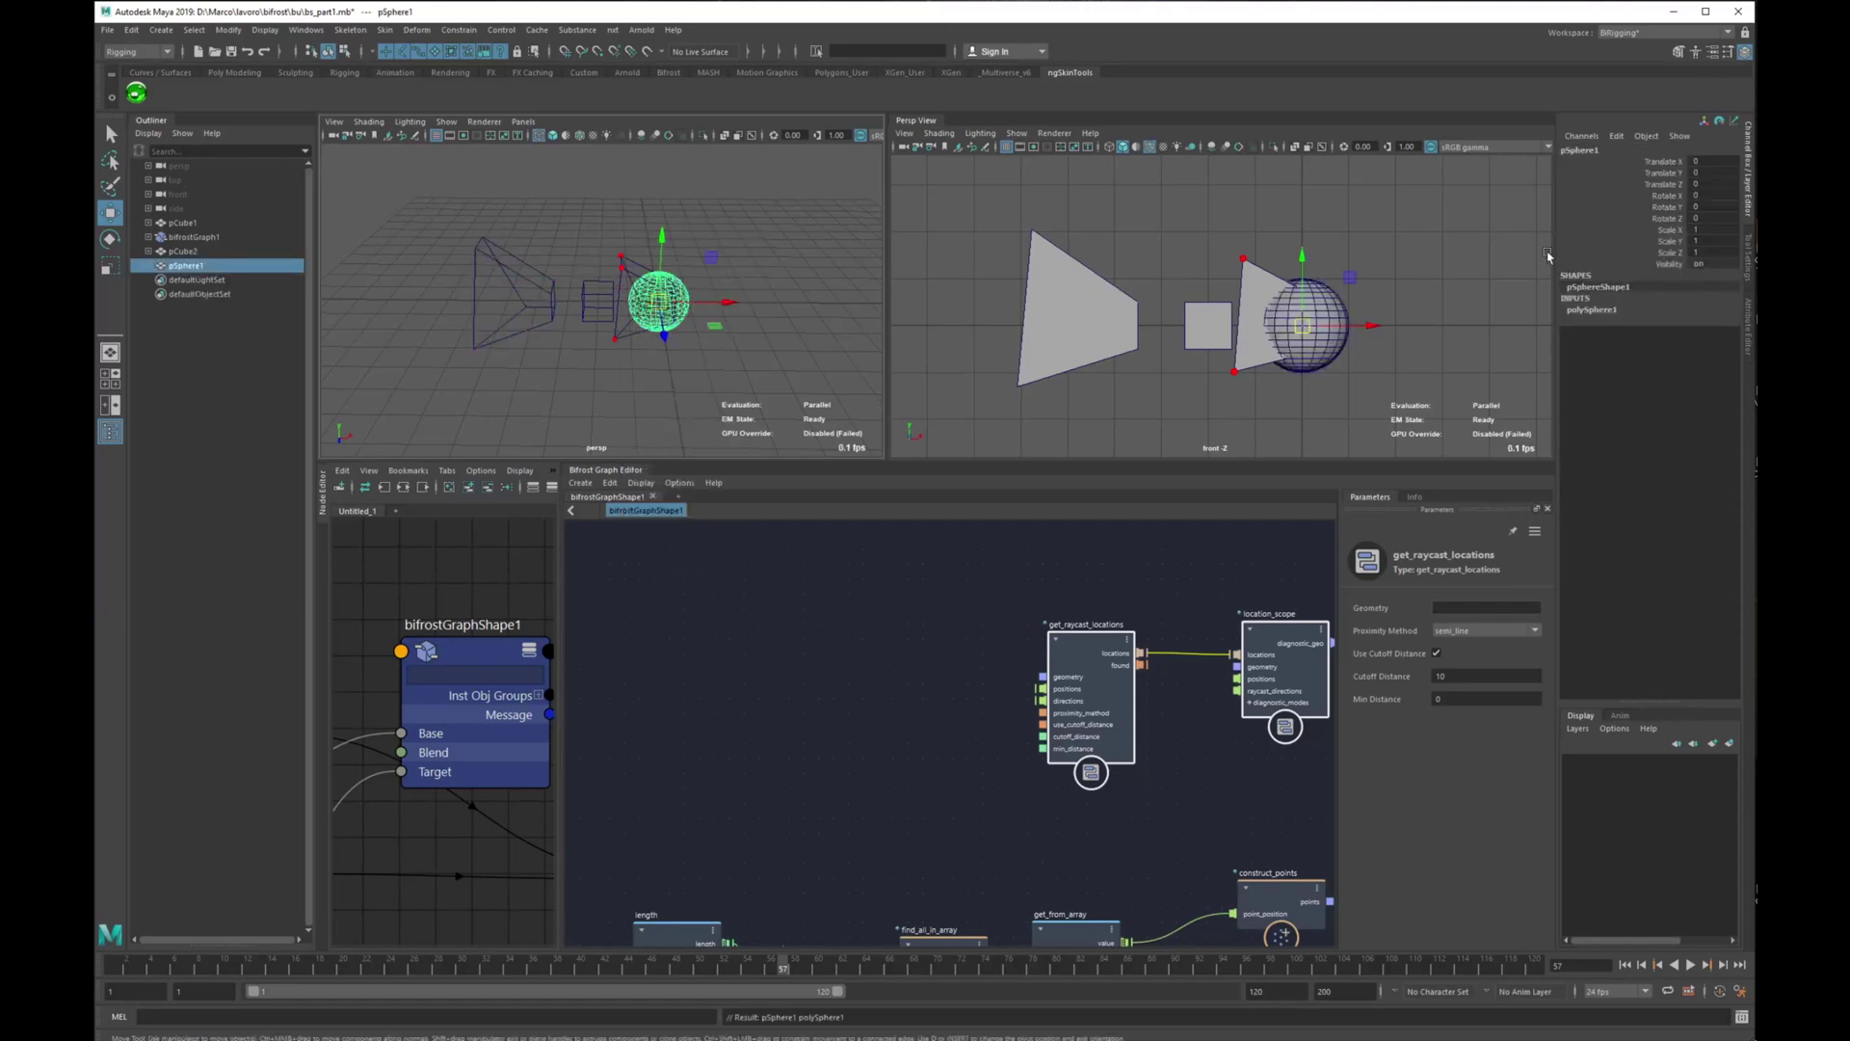
{"action": "left_click", "coordinate": [1599, 309]}
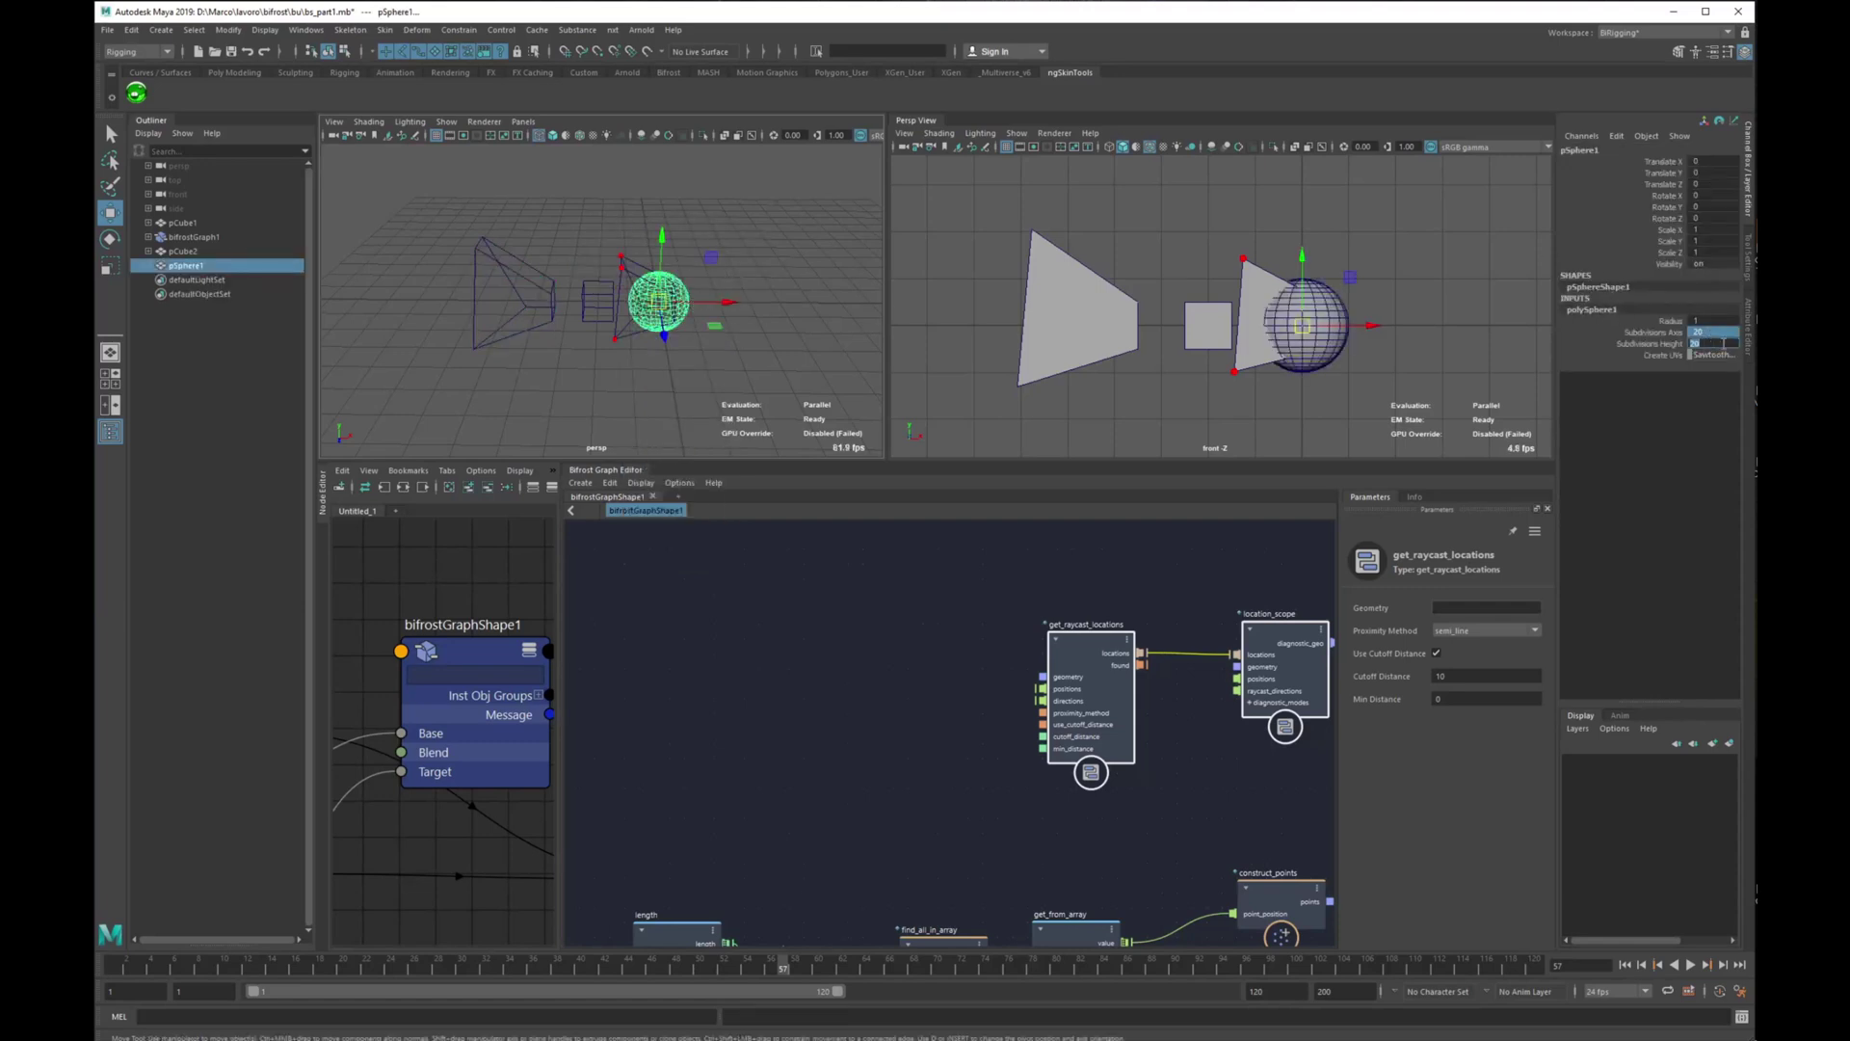
{"action": "type", "text": "0"}
{"action": "key", "text": "Return"}
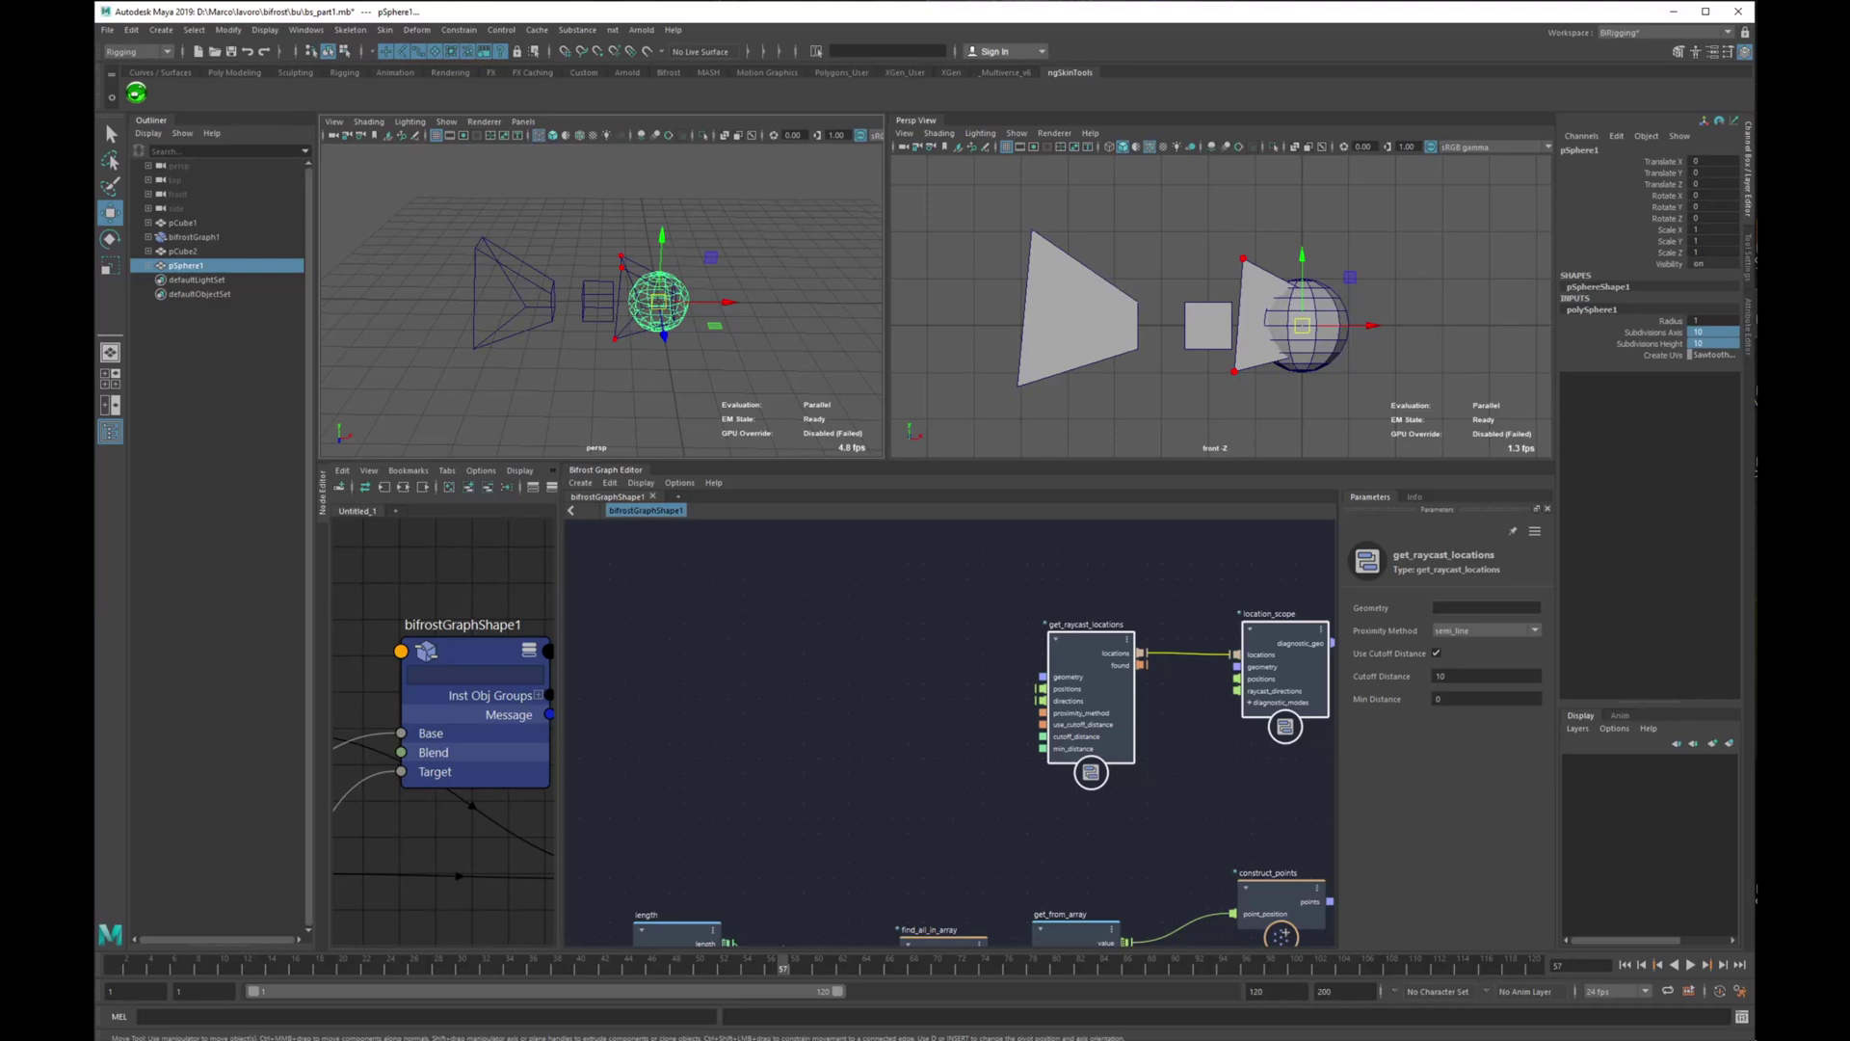
Add an input node to the Bifrost graph, well to the left of get_raycast_locations.
{"action": "middle_click_drag", "start_coordinate": [841, 738], "coordinate": [607, 695], "text": "alt"}
{"action": "right_click_drag", "start_coordinate": [761, 700], "coordinate": [790, 729], "text": "alt"}
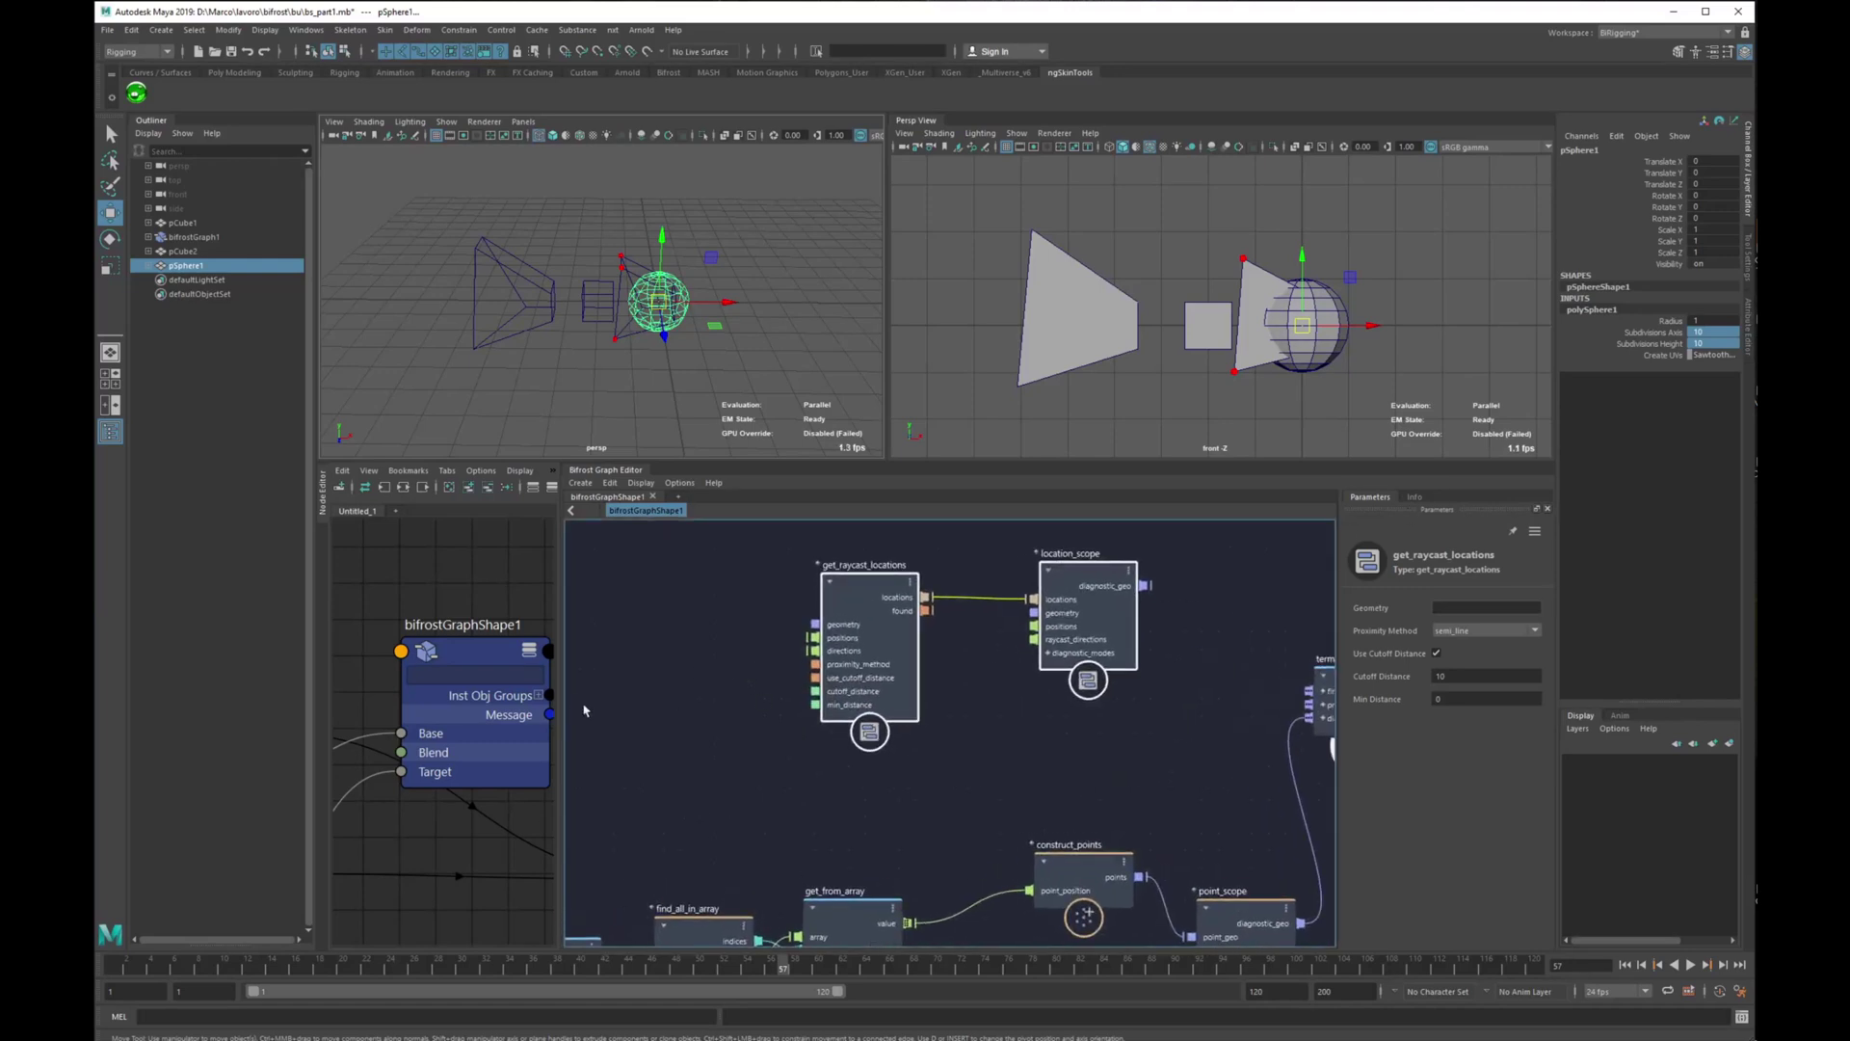
{"action": "middle_click_drag", "start_coordinate": [754, 706], "coordinate": [1147, 733], "text": "alt"}
{"action": "left_click", "coordinate": [760, 655]}
{"action": "key", "text": "Tab"}
{"action": "type", "text": "in"}
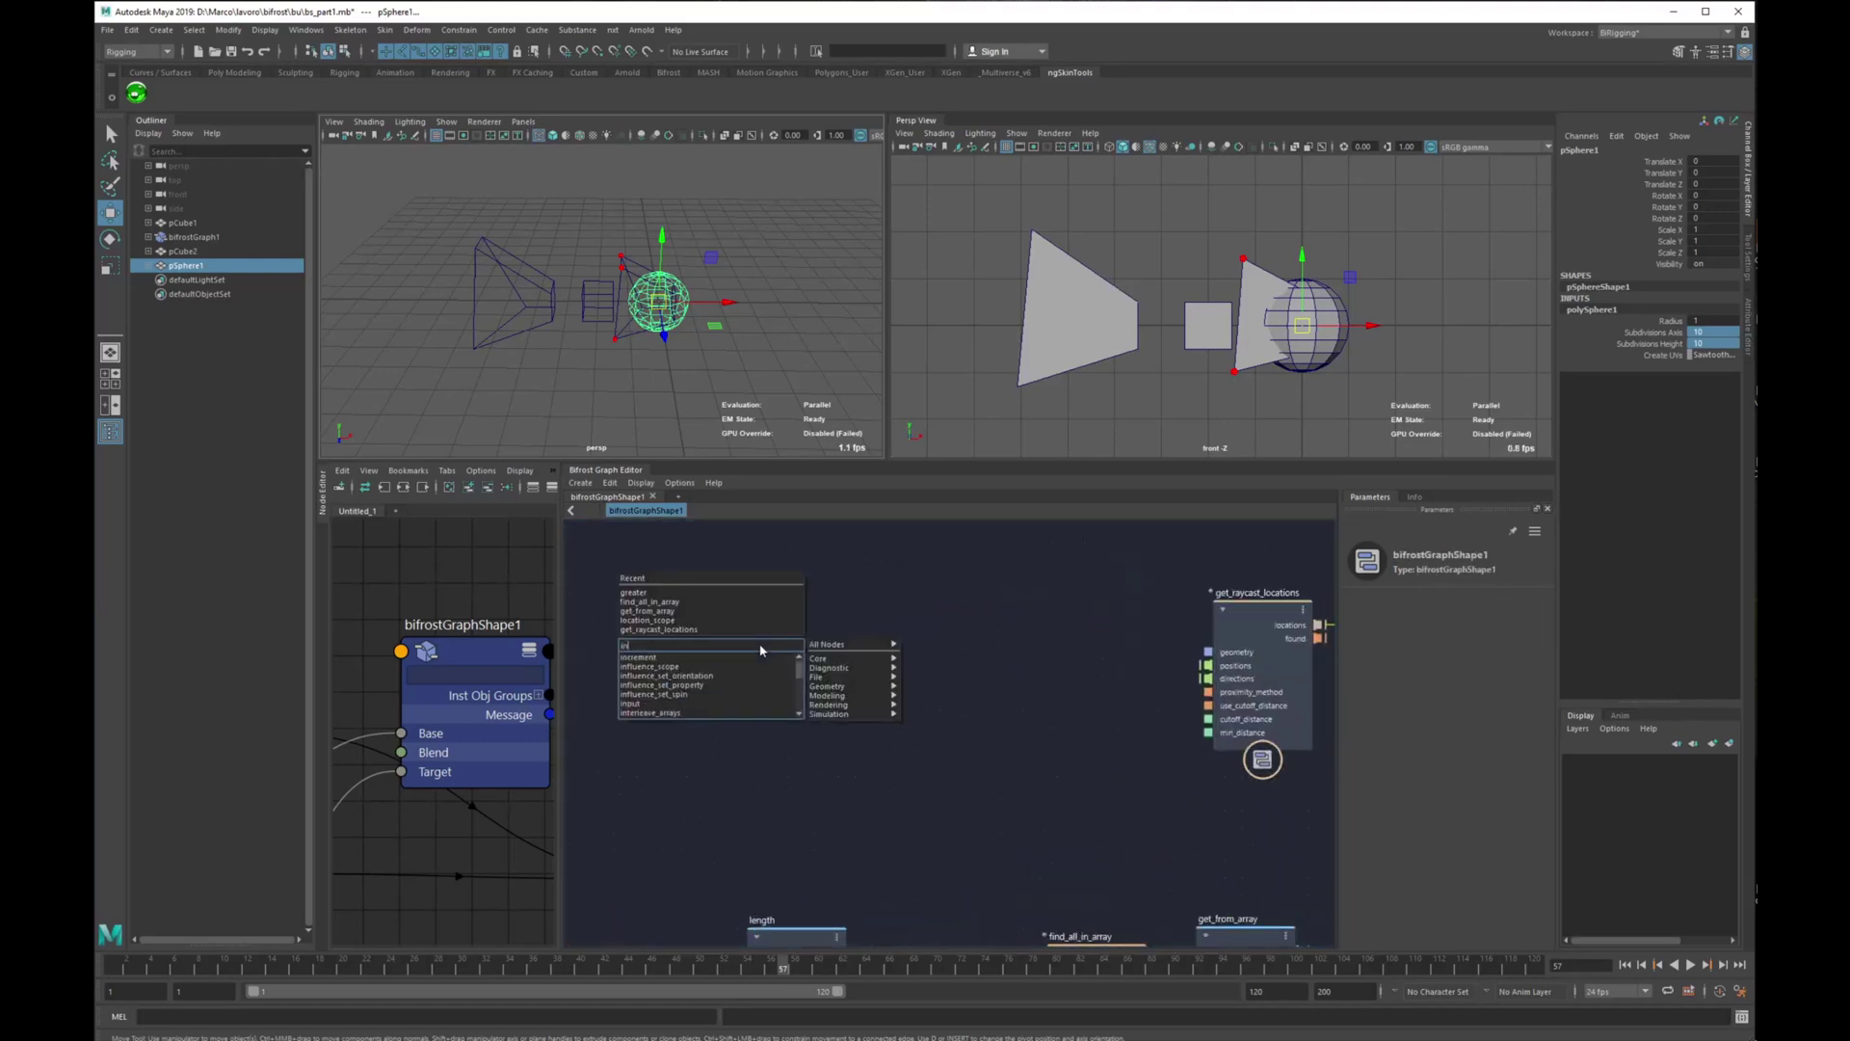
{"action": "key", "text": "Down"}
{"action": "key", "text": "Down"}
{"action": "key", "text": "Down"}
{"action": "key", "text": "Down"}
{"action": "key", "text": "Down"}
{"action": "key", "text": "Down"}
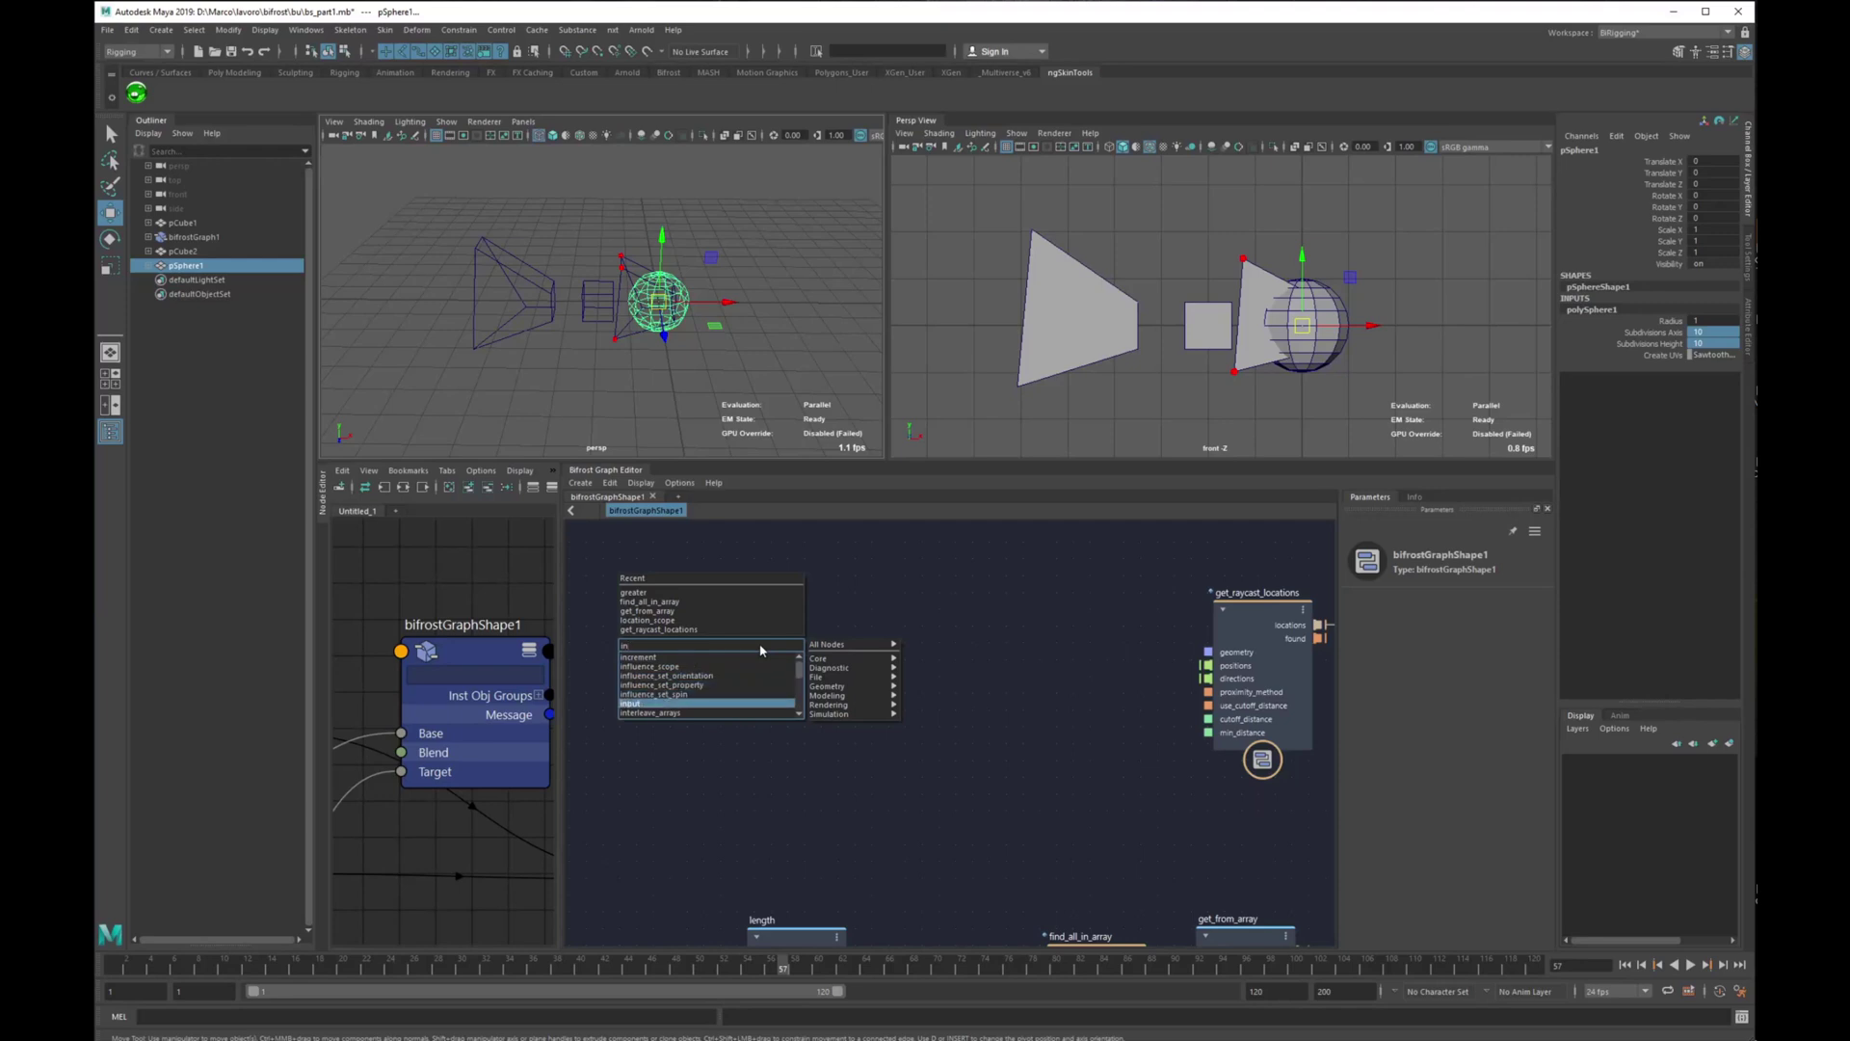
{"action": "key", "text": "Return"}
{"action": "left_click_drag", "start_coordinate": [750, 680], "coordinate": [703, 678]}
Move the sphere right of the cubes to about X 3.08, Y 0.99, Z -0.55.
{"action": "middle_click_drag", "start_coordinate": [1081, 523], "coordinate": [1075, 546], "text": "alt"}
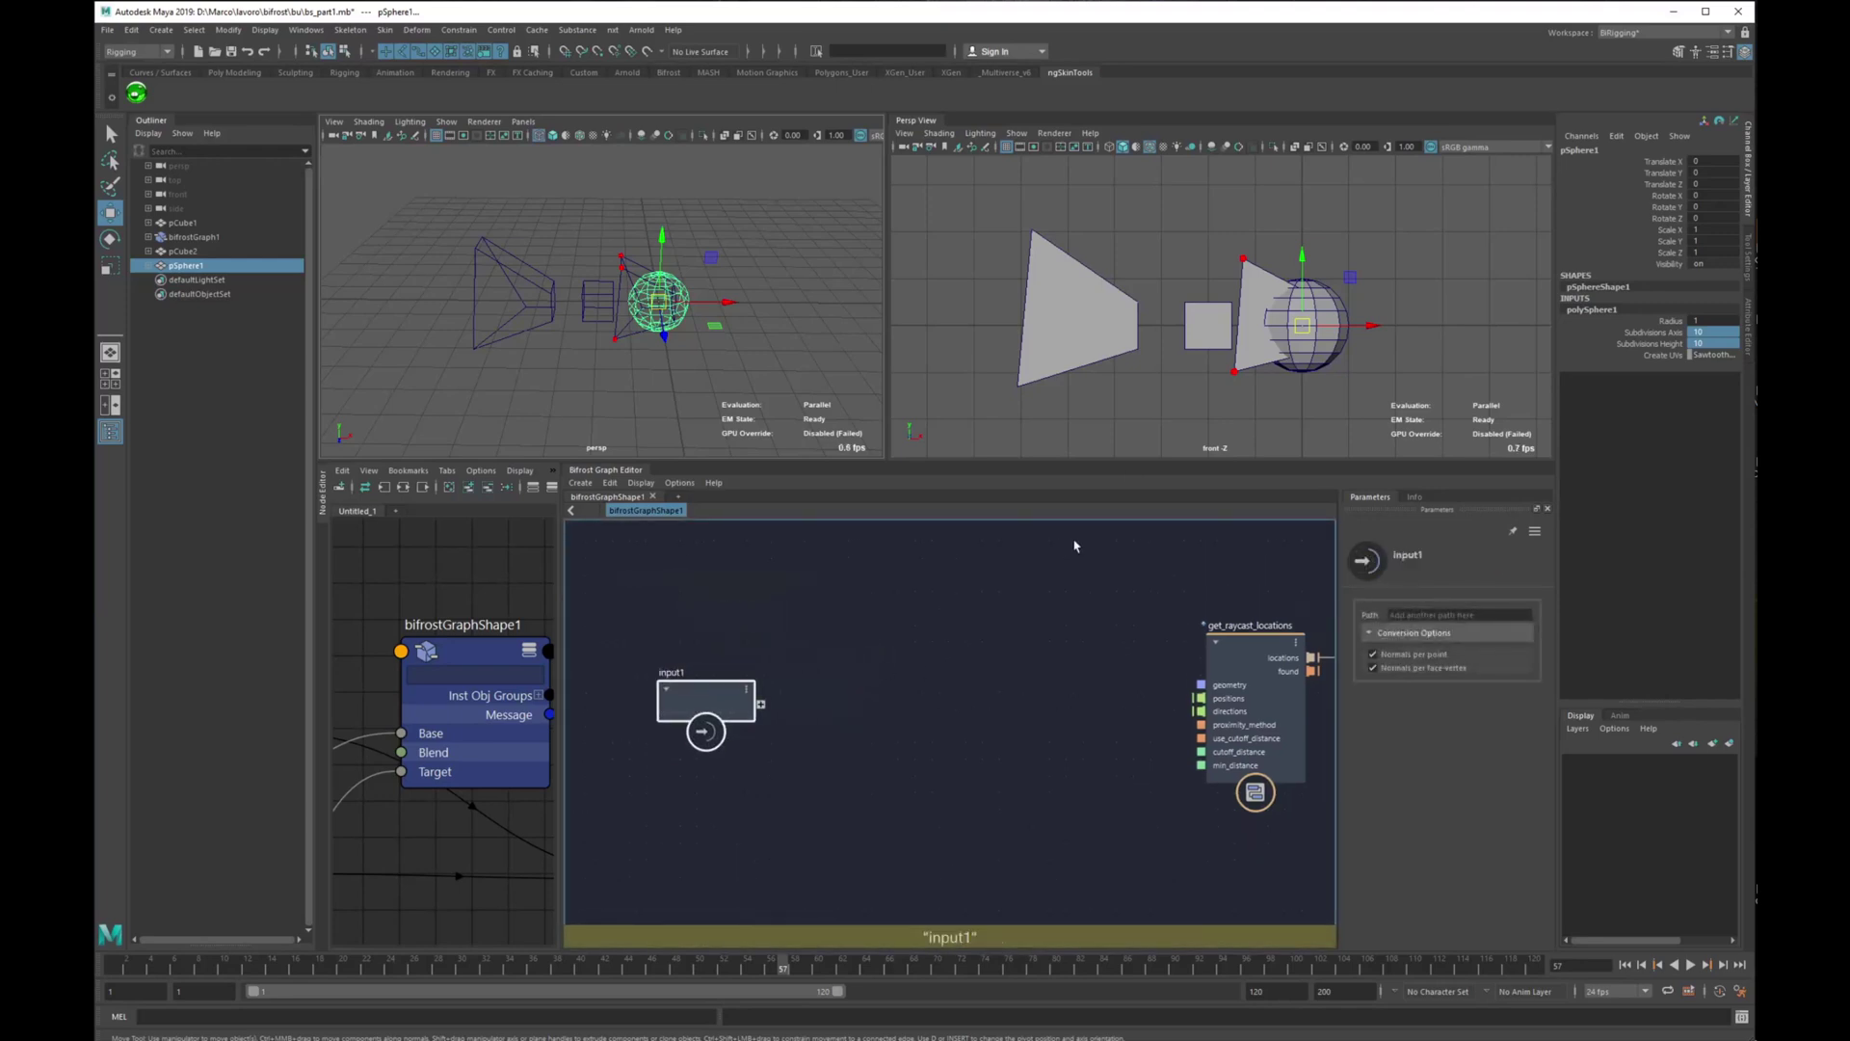
{"action": "left_click_drag", "start_coordinate": [659, 302], "coordinate": [759, 278]}
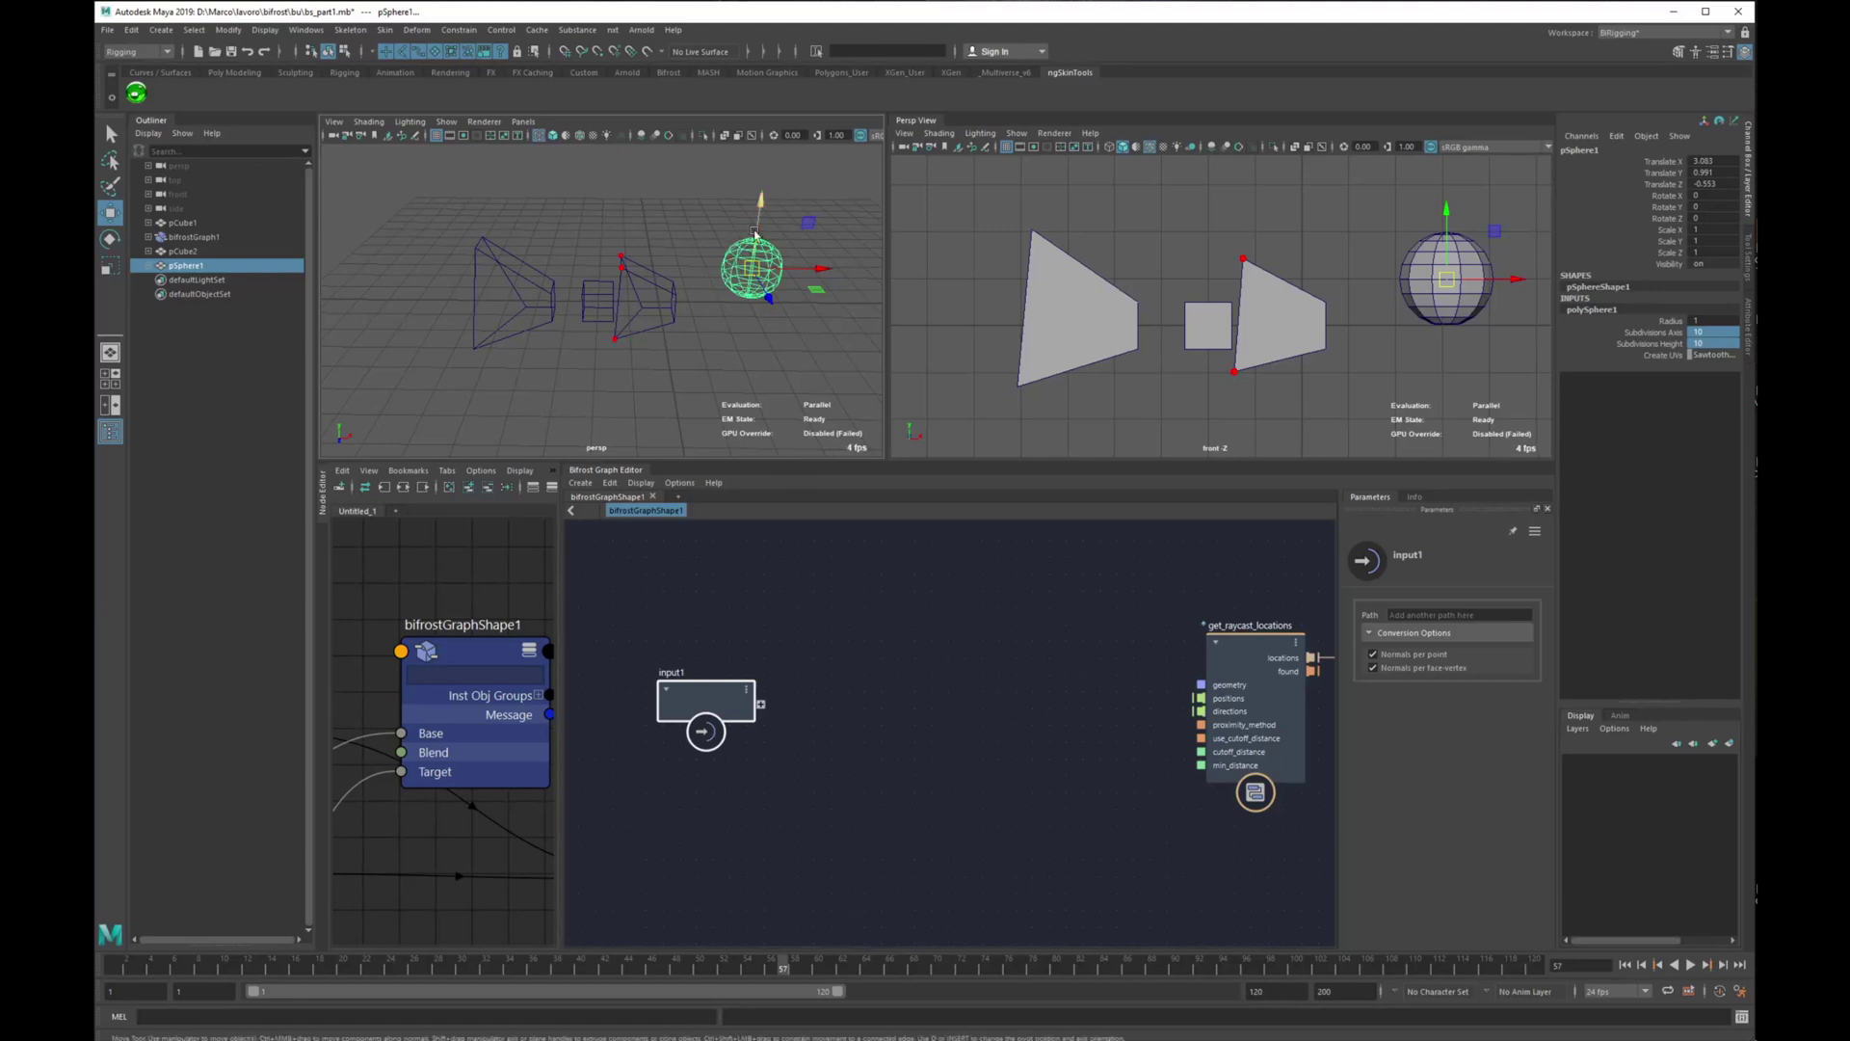
{"action": "scroll", "coordinate": [868, 658], "scroll_direction": "up", "scroll_amount": 2}
Add a get_point_position node and place it up and to the right of the input1 node.
{"action": "key", "text": "Tab"}
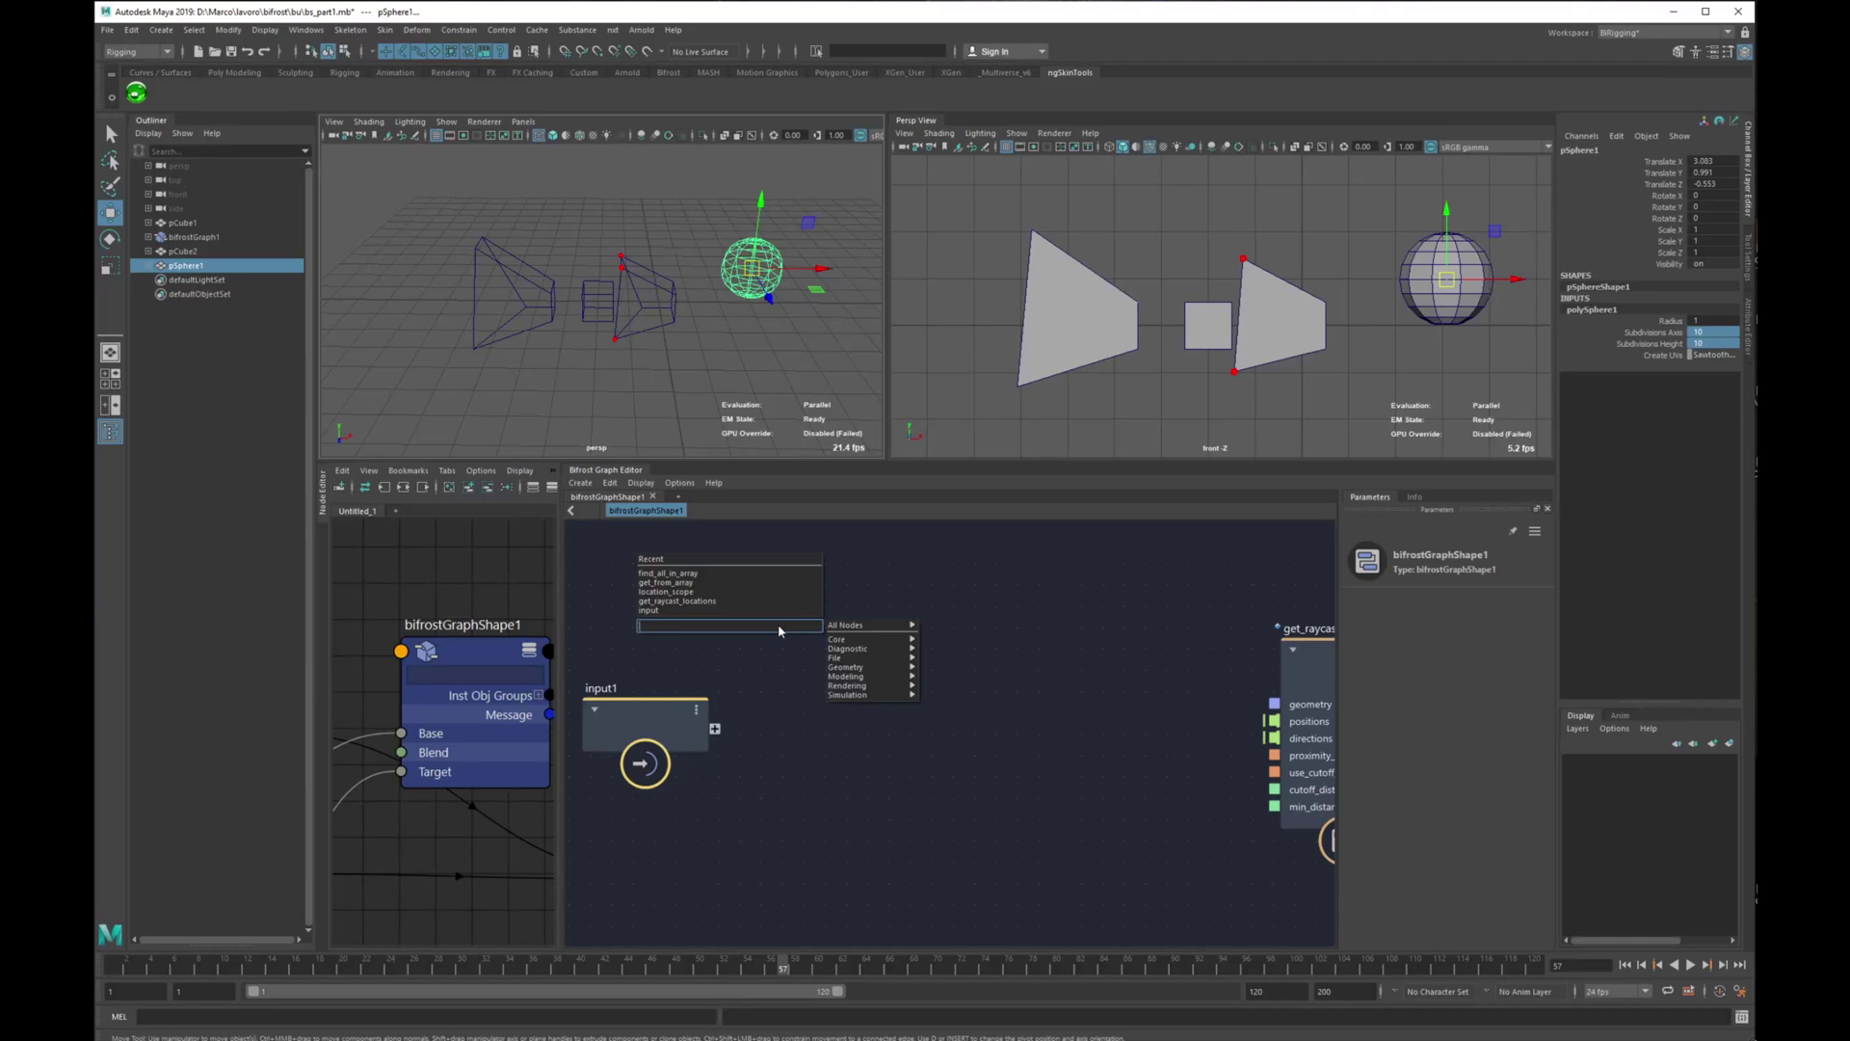
{"action": "type", "text": "get_point_"}
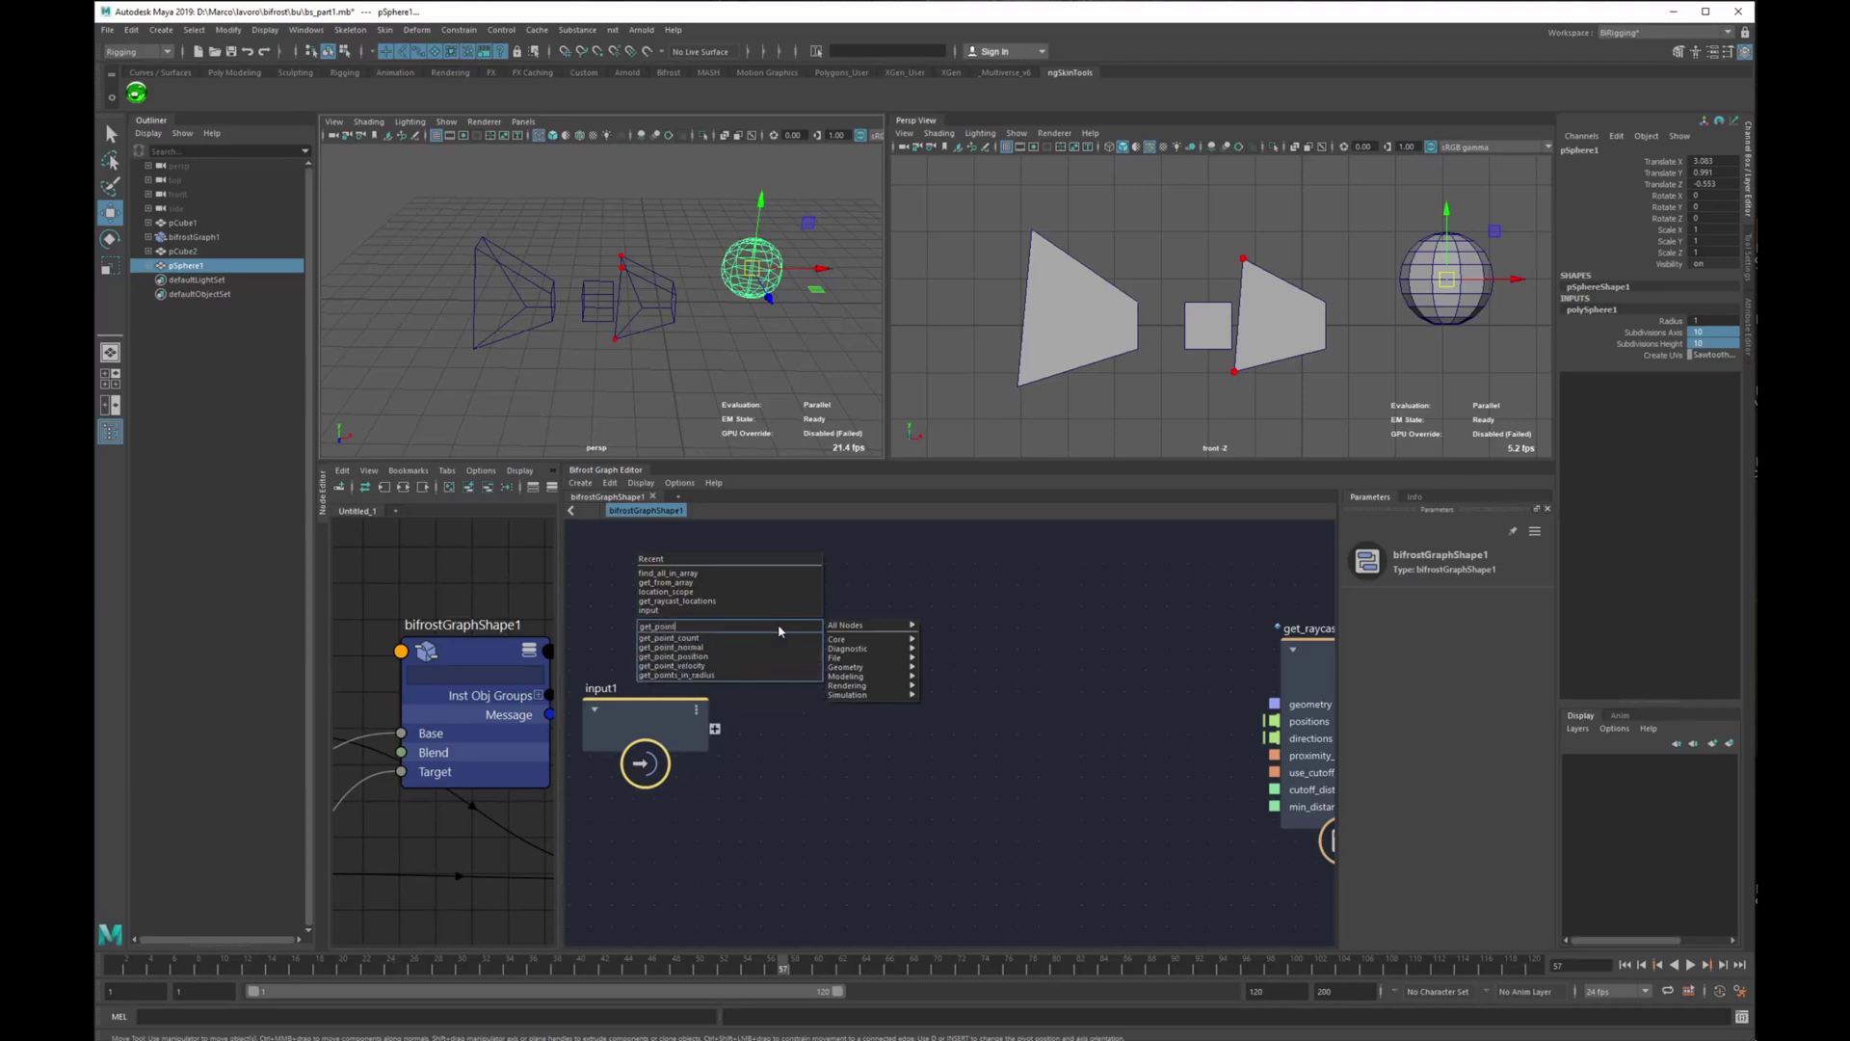
{"action": "key", "text": "Down"}
{"action": "key", "text": "Down"}
{"action": "key", "text": "Down"}
{"action": "key", "text": "Return"}
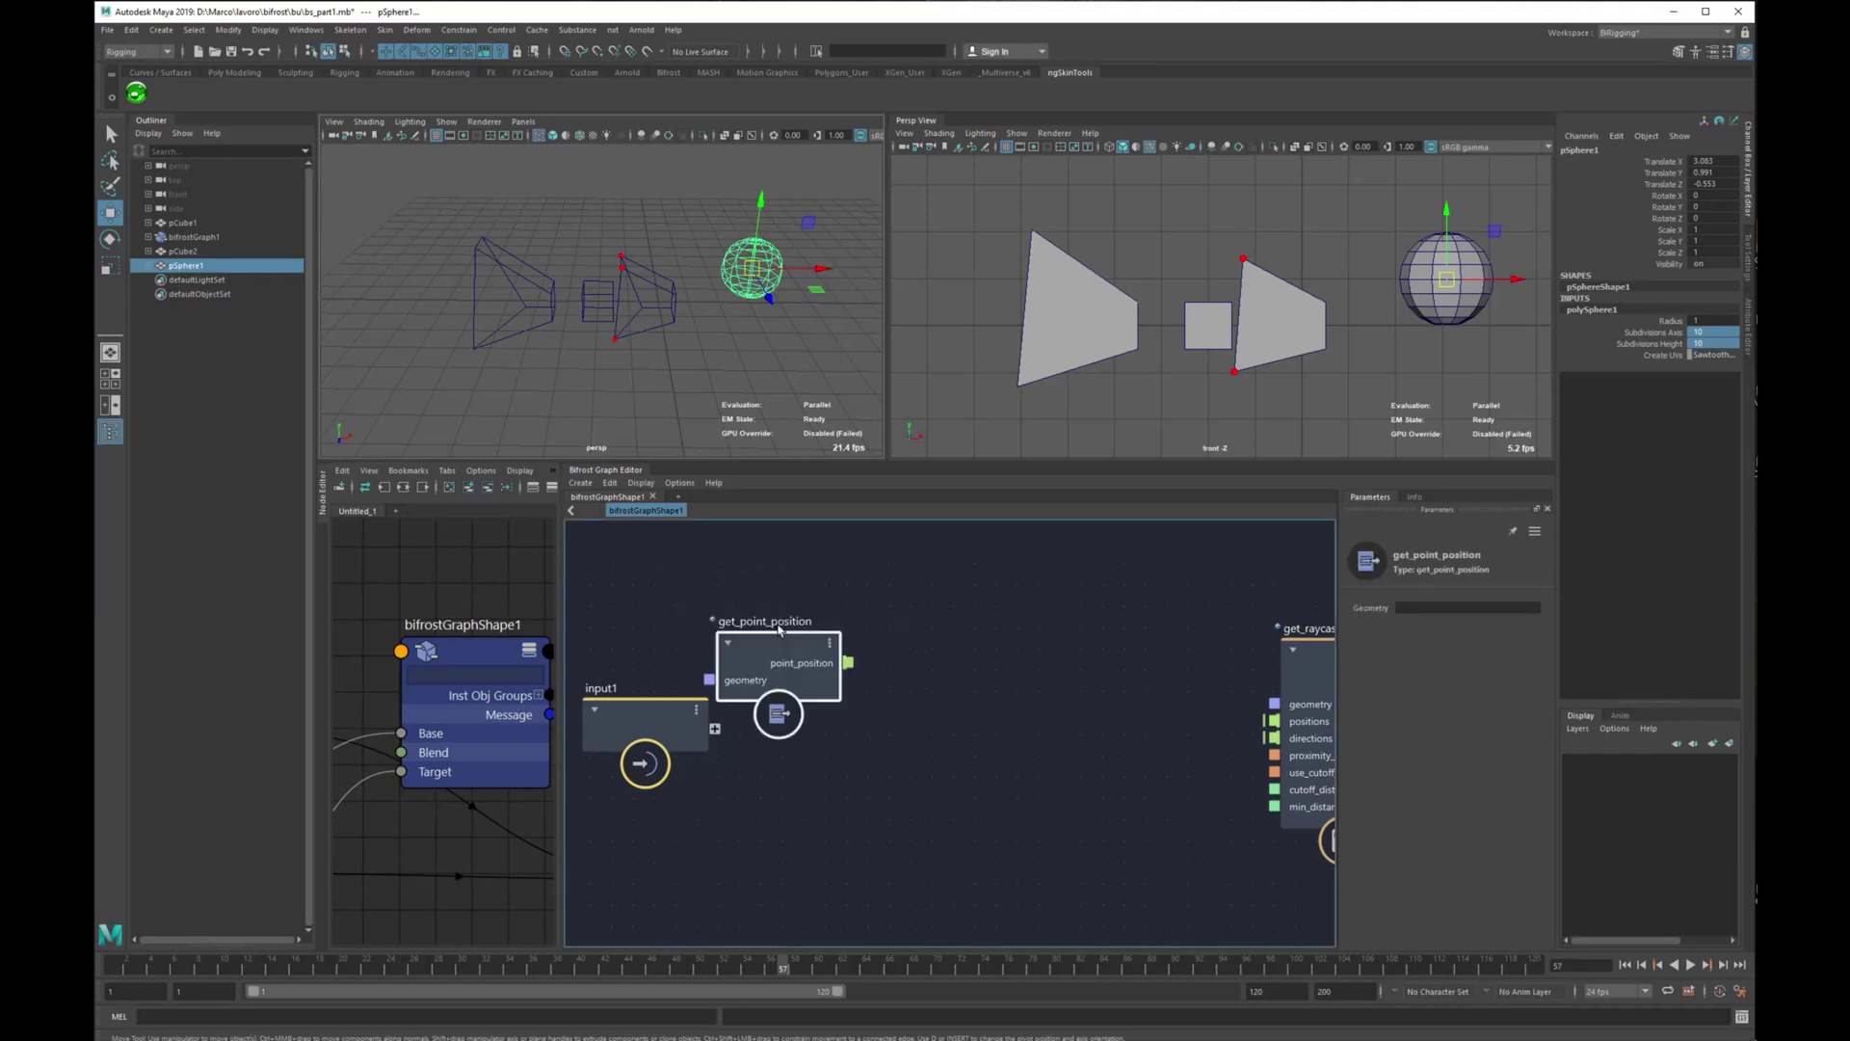
{"action": "left_click_drag", "start_coordinate": [779, 631], "coordinate": [967, 594]}
Add a get_point_normal node below get_point_position and connect both nodes' geometry inputs to a new port on input1.
{"action": "key", "text": "Tab"}
{"action": "type", "text": "get_po"}
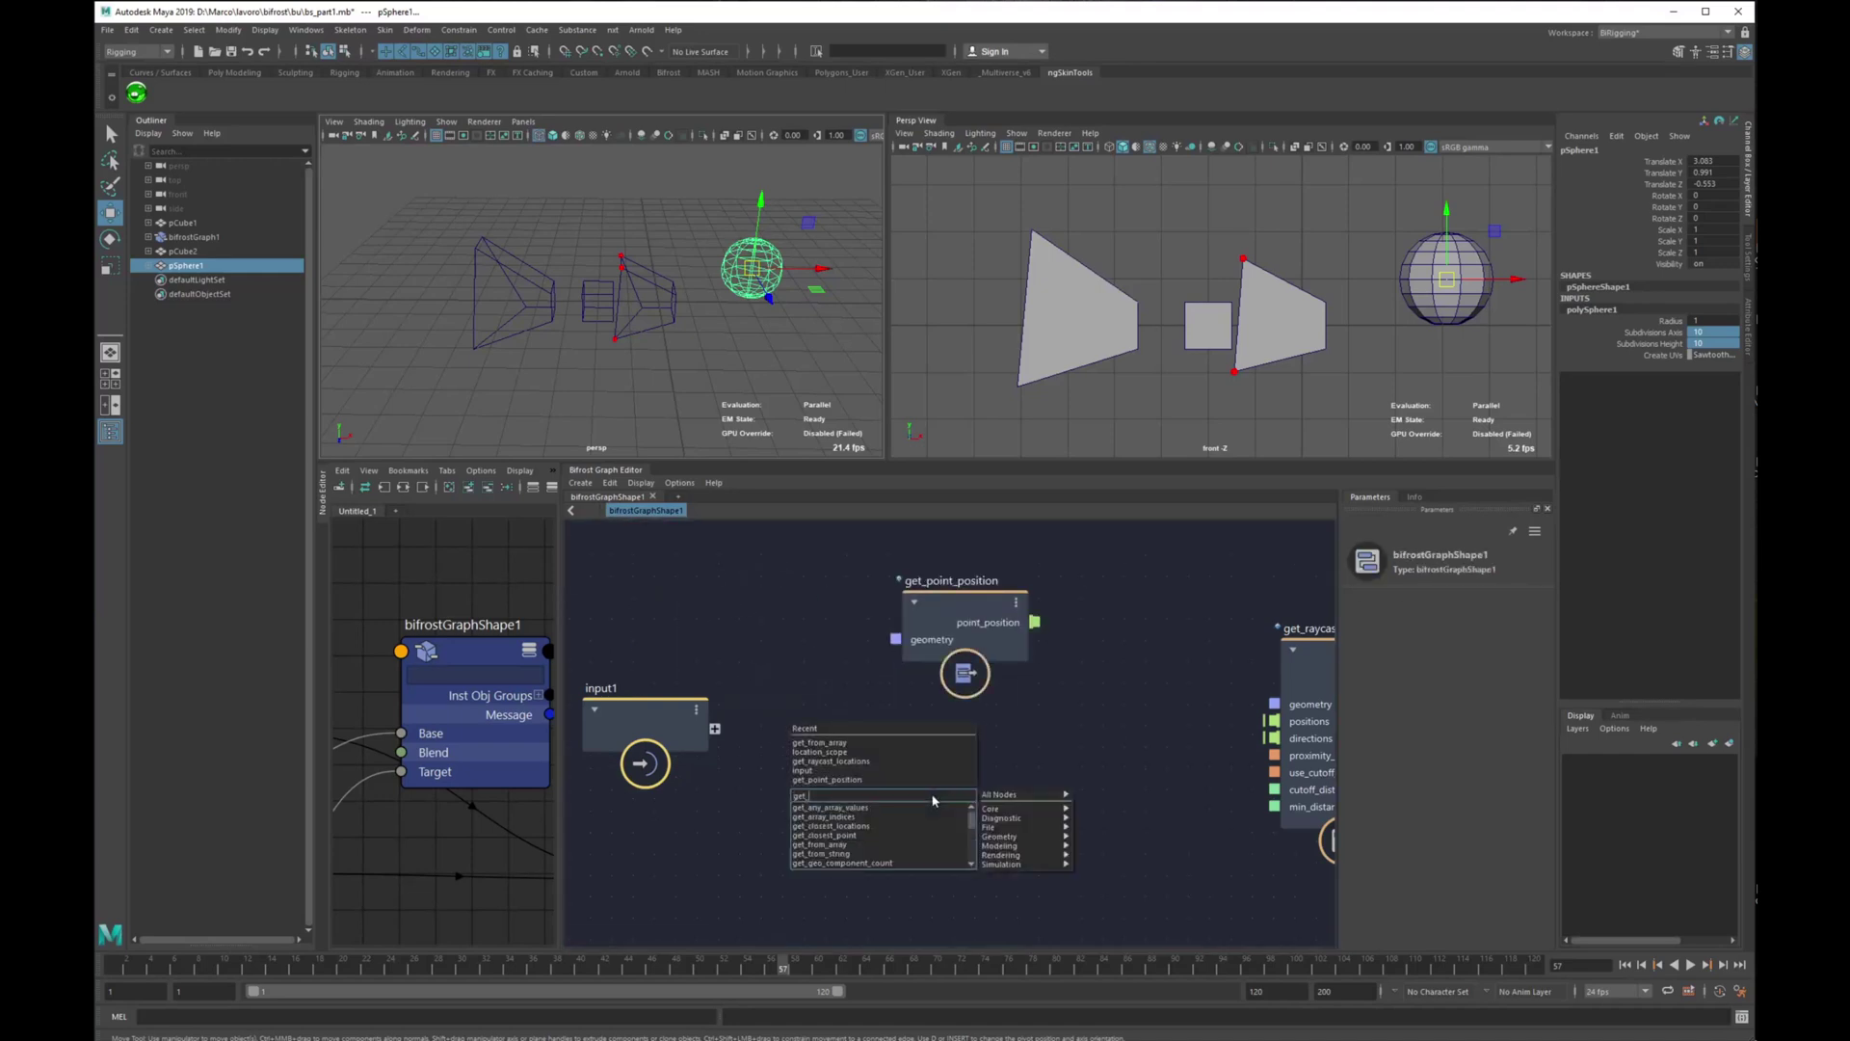
{"action": "key", "text": "Down"}
{"action": "key", "text": "Down"}
{"action": "key", "text": "Return"}
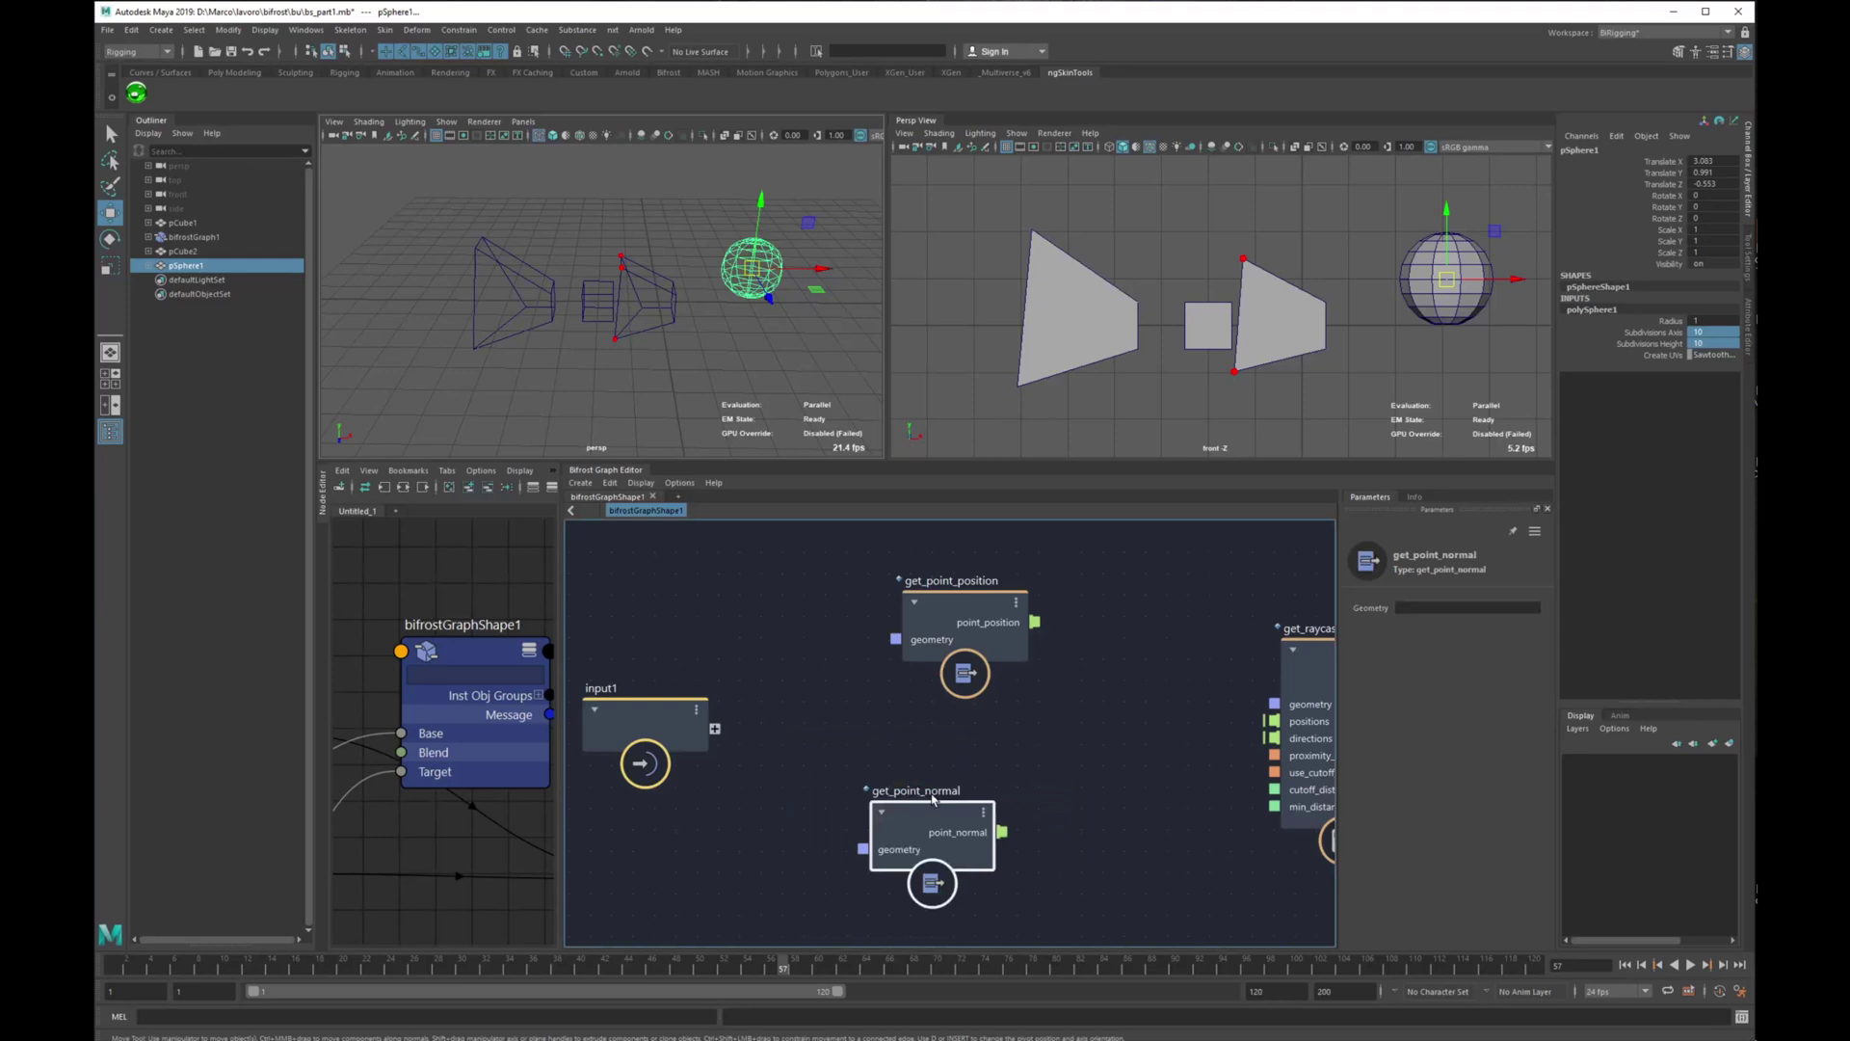
{"action": "left_click_drag", "start_coordinate": [897, 639], "coordinate": [715, 729]}
{"action": "left_click_drag", "start_coordinate": [865, 849], "coordinate": [715, 729]}
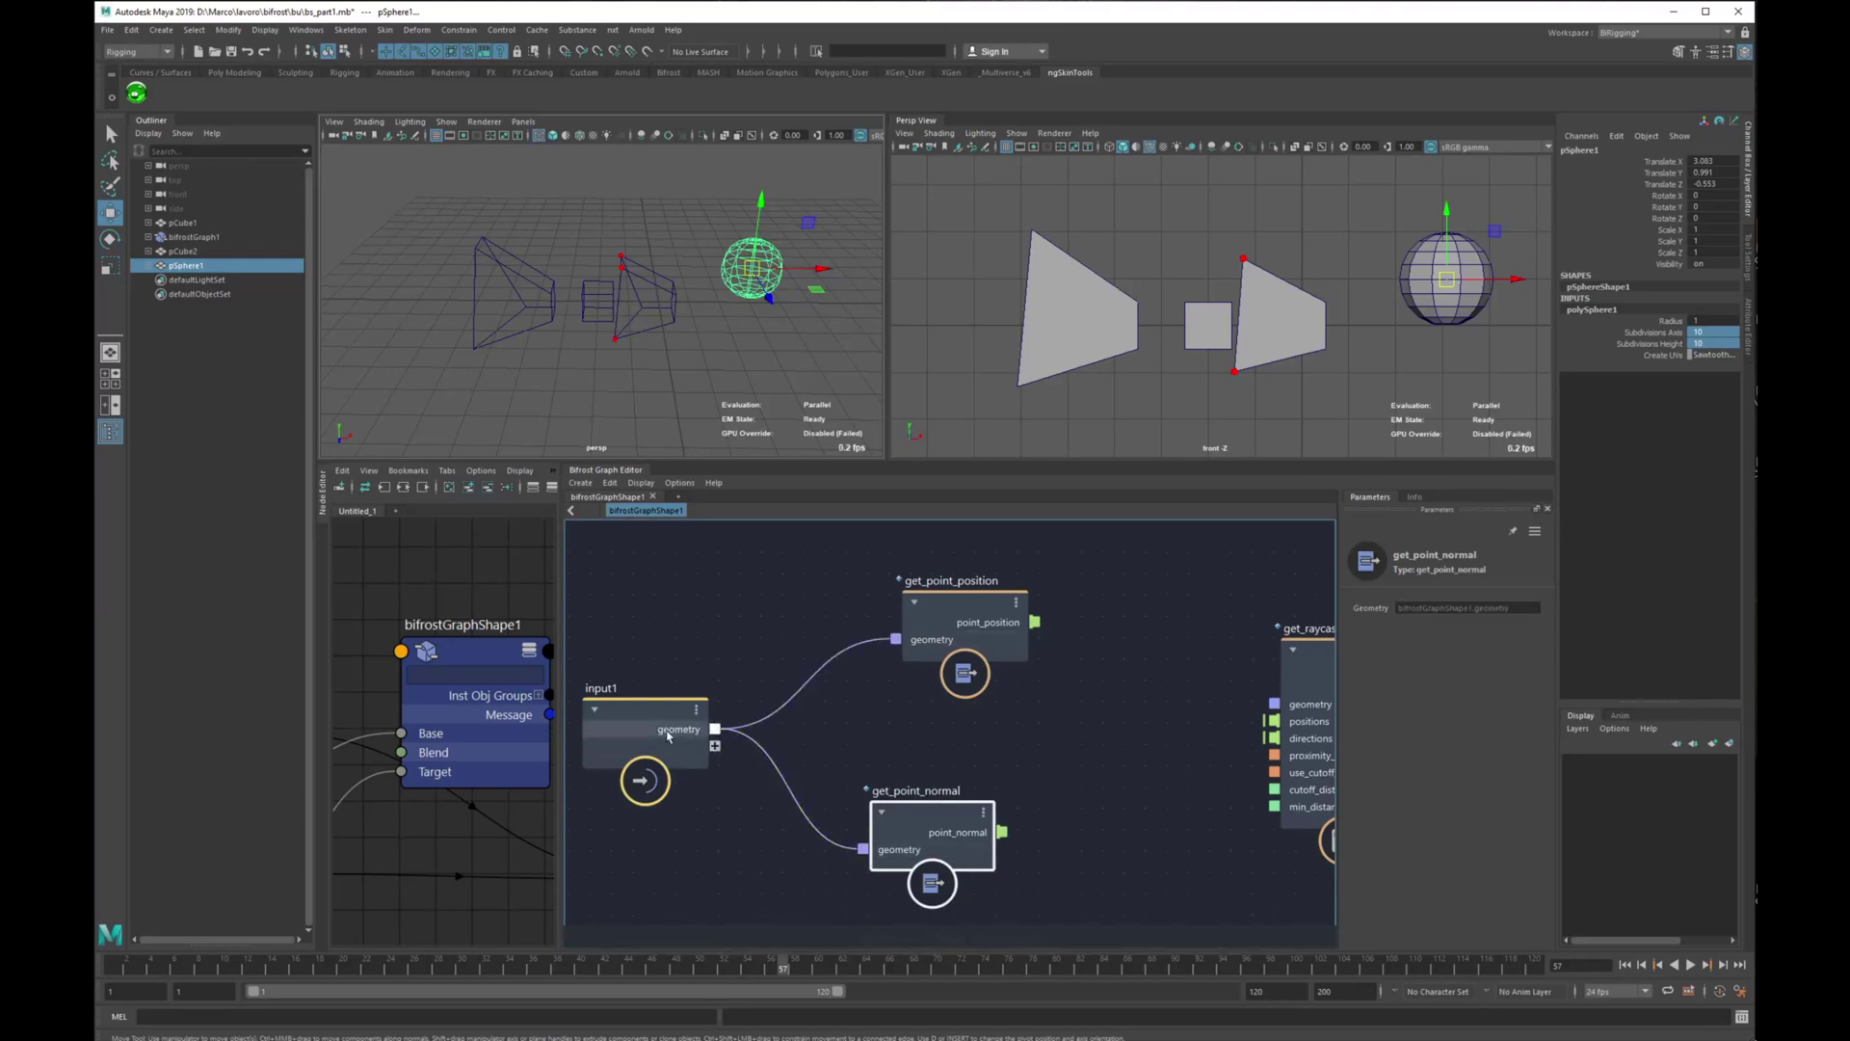
Rename input1's geometry port to inMeshRay.
{"action": "right_click", "coordinate": [675, 730]}
{"action": "left_click", "coordinate": [709, 743]}
{"action": "type", "text": "inMe"}
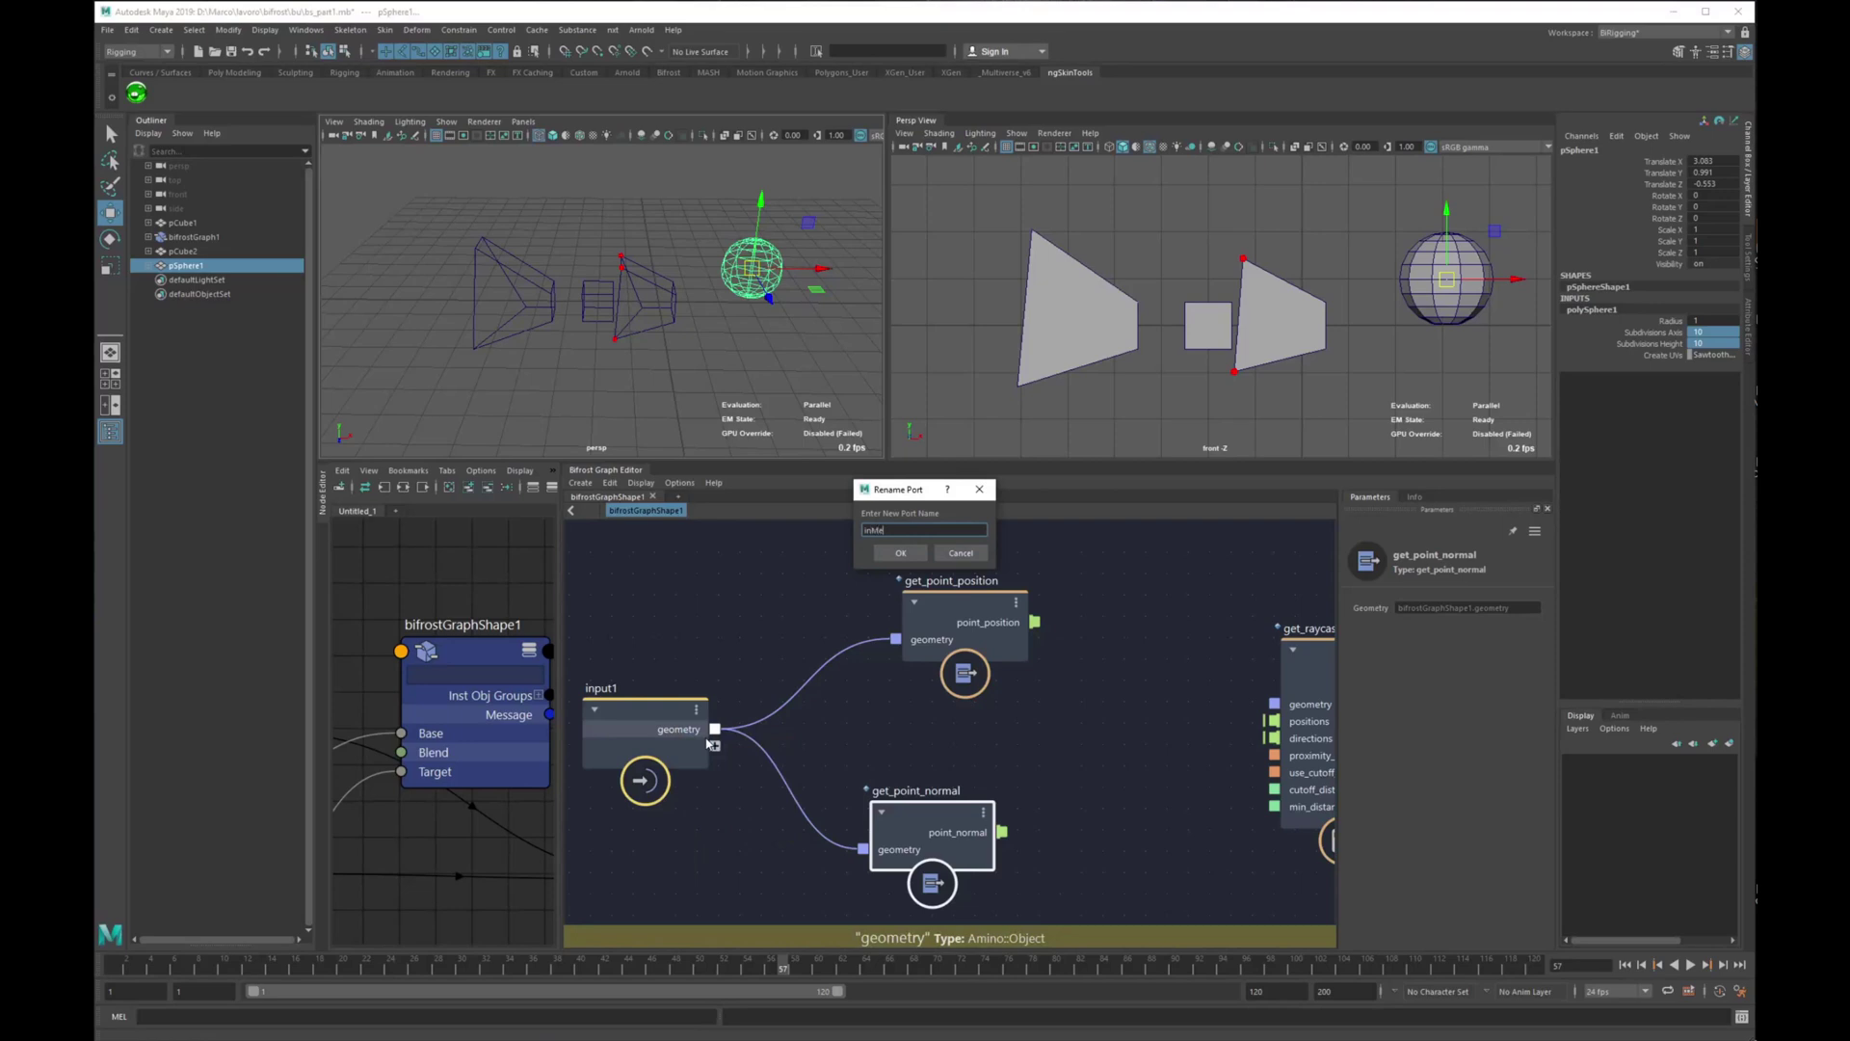
{"action": "type", "text": "shRay"}
{"action": "key", "text": "Return"}
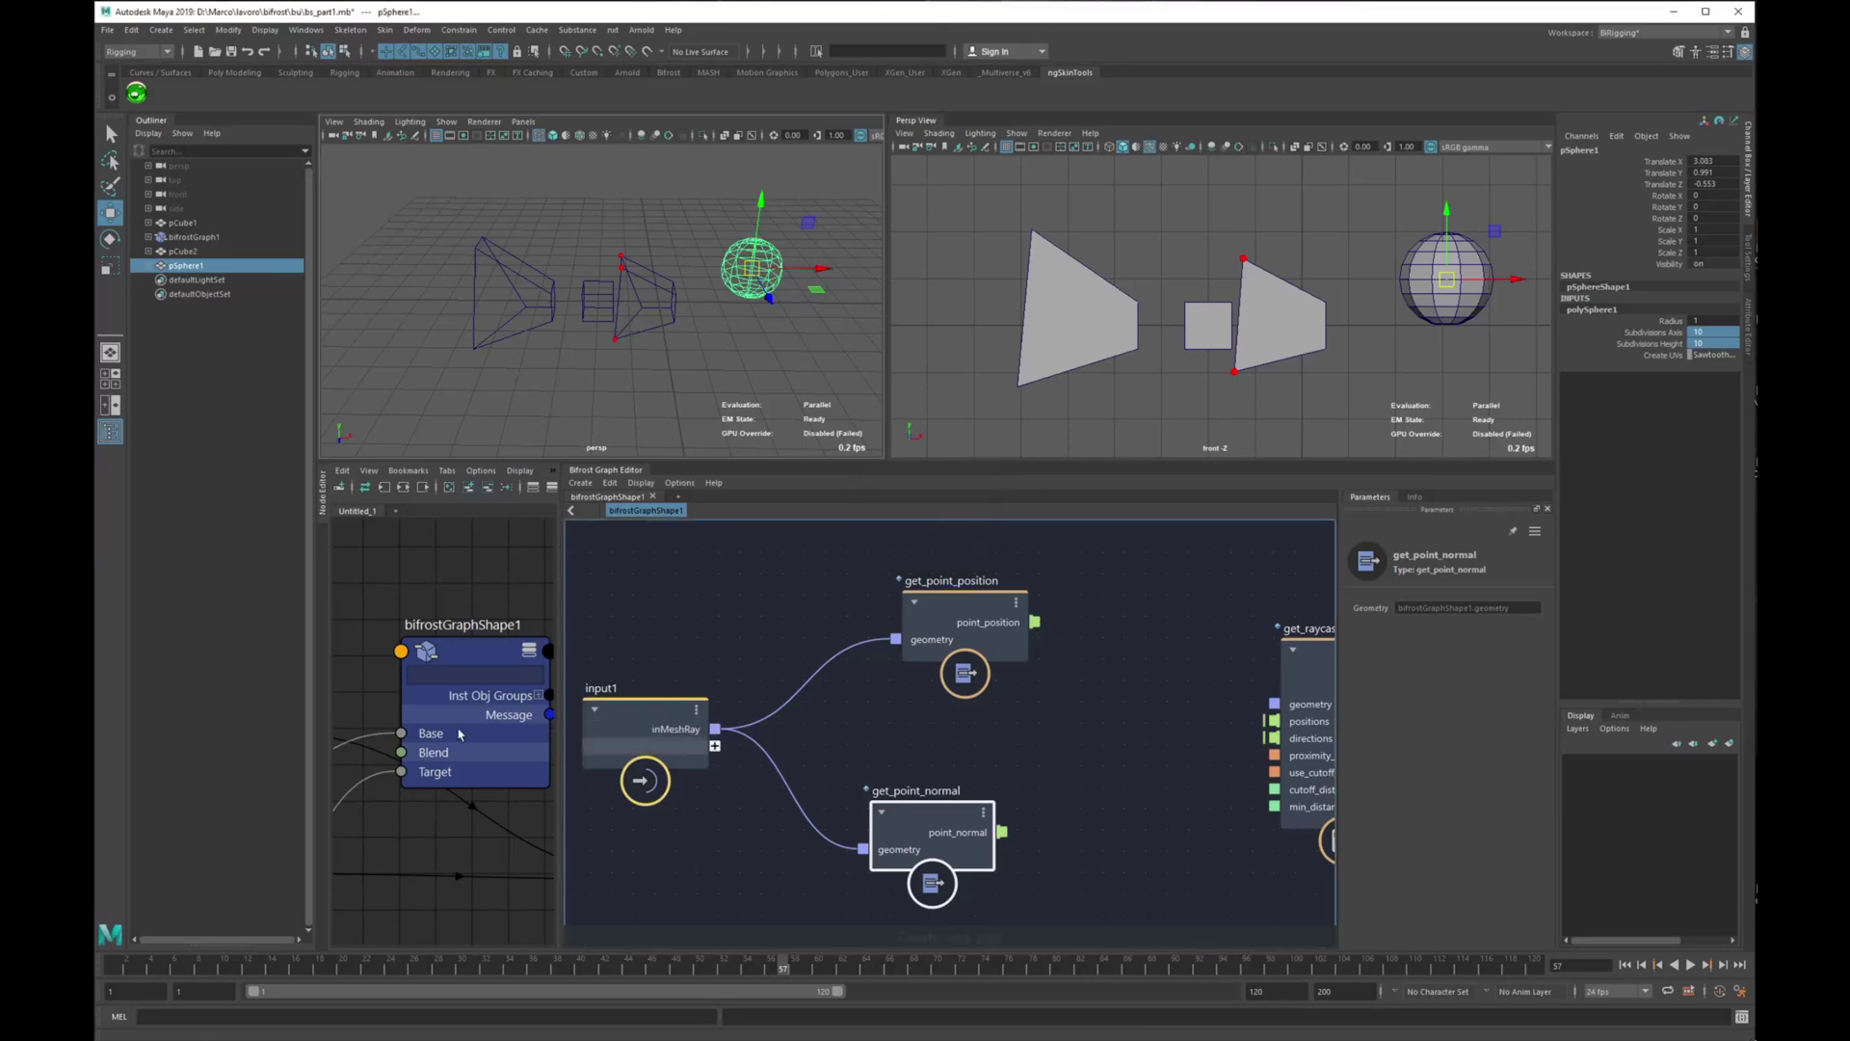
Connect pSphereShape1's world mesh output to the In Mesh Ray input of bifrostGraphShape1 in the Node Editor.
{"action": "middle_click_drag", "start_coordinate": [181, 271], "coordinate": [414, 570]}
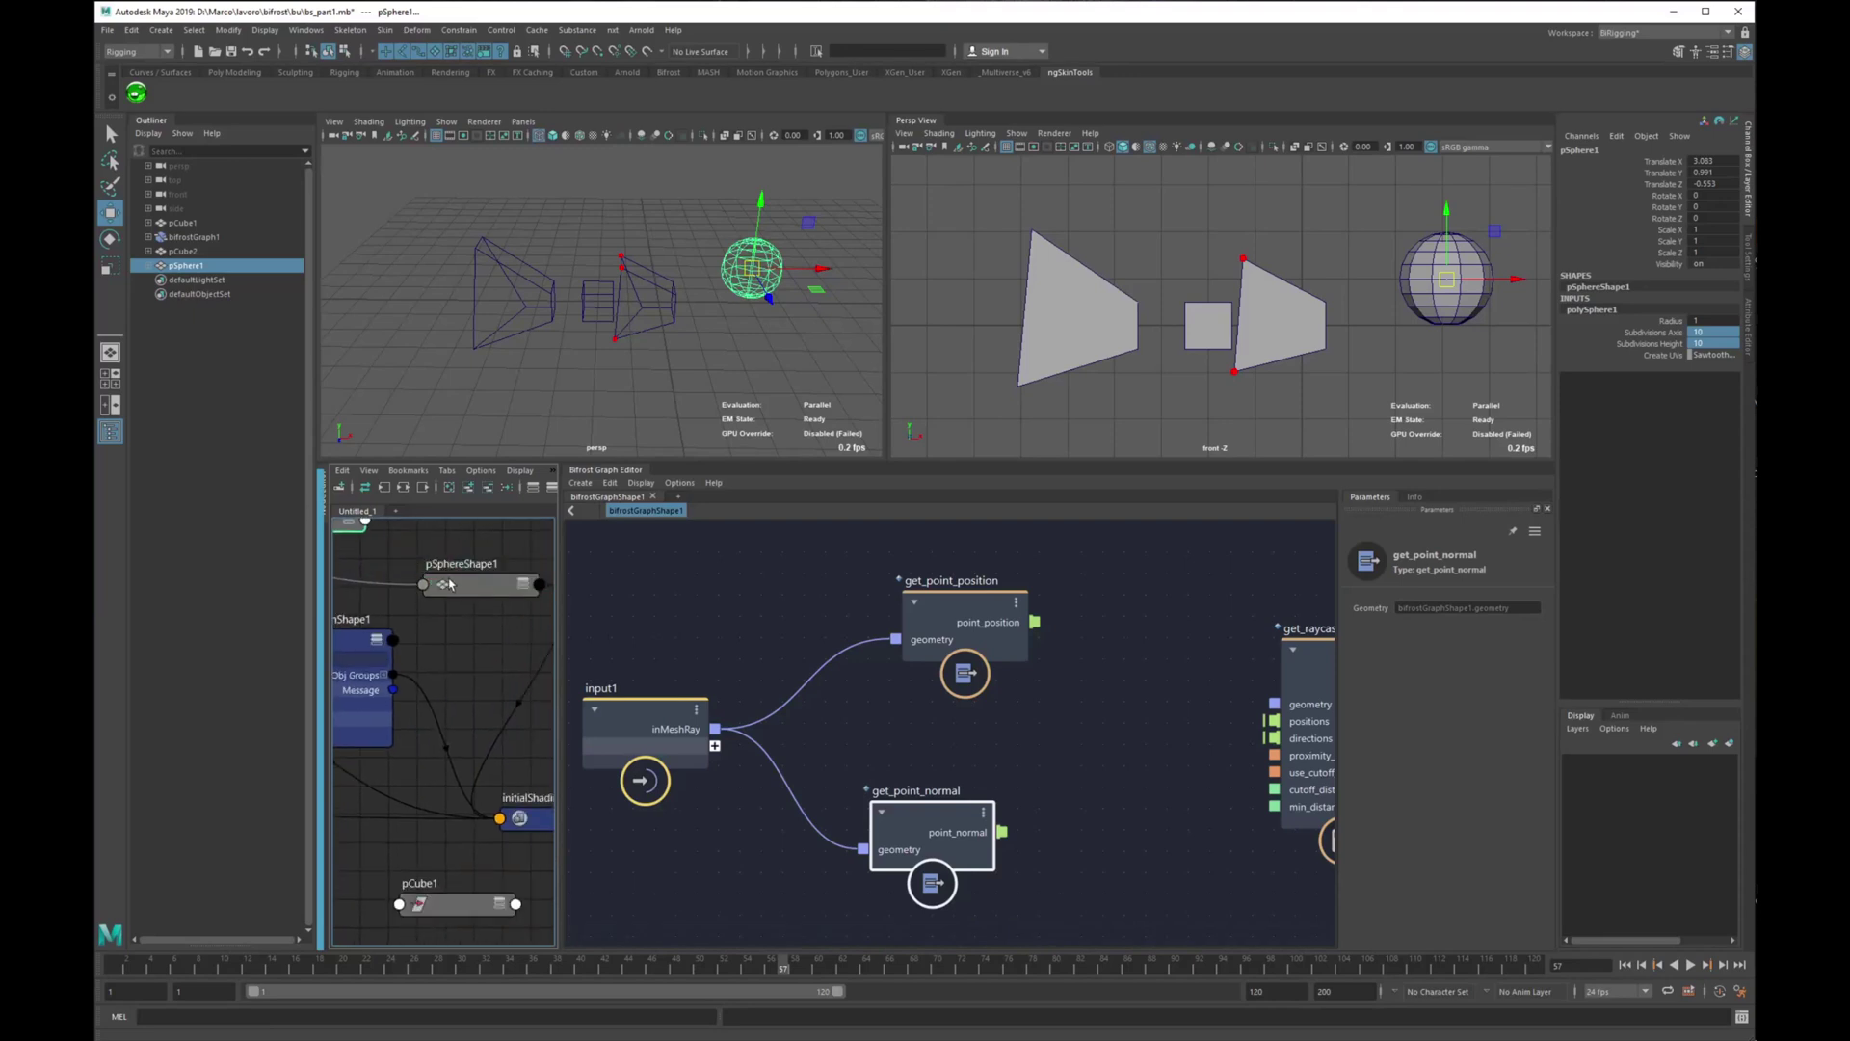
{"action": "left_click", "coordinate": [449, 584]}
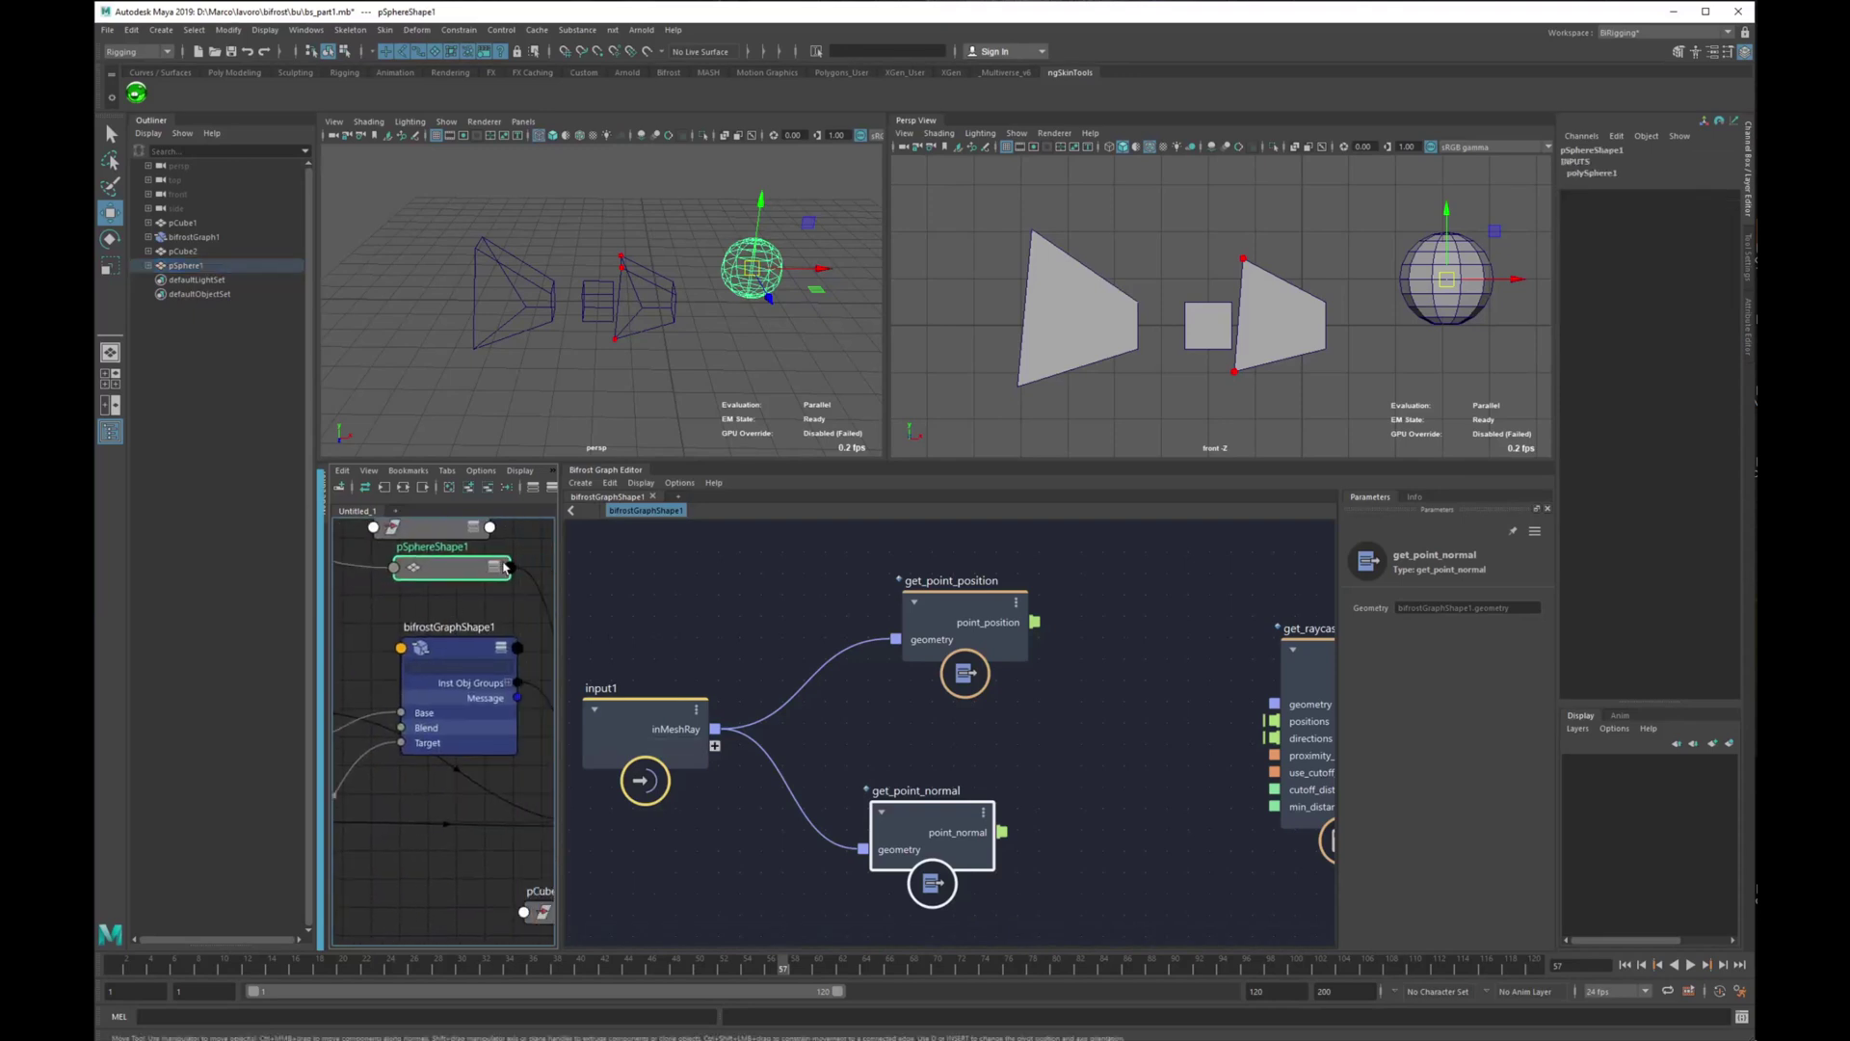
{"action": "left_click", "coordinate": [504, 568]}
{"action": "mouse_move", "coordinate": [661, 829]}
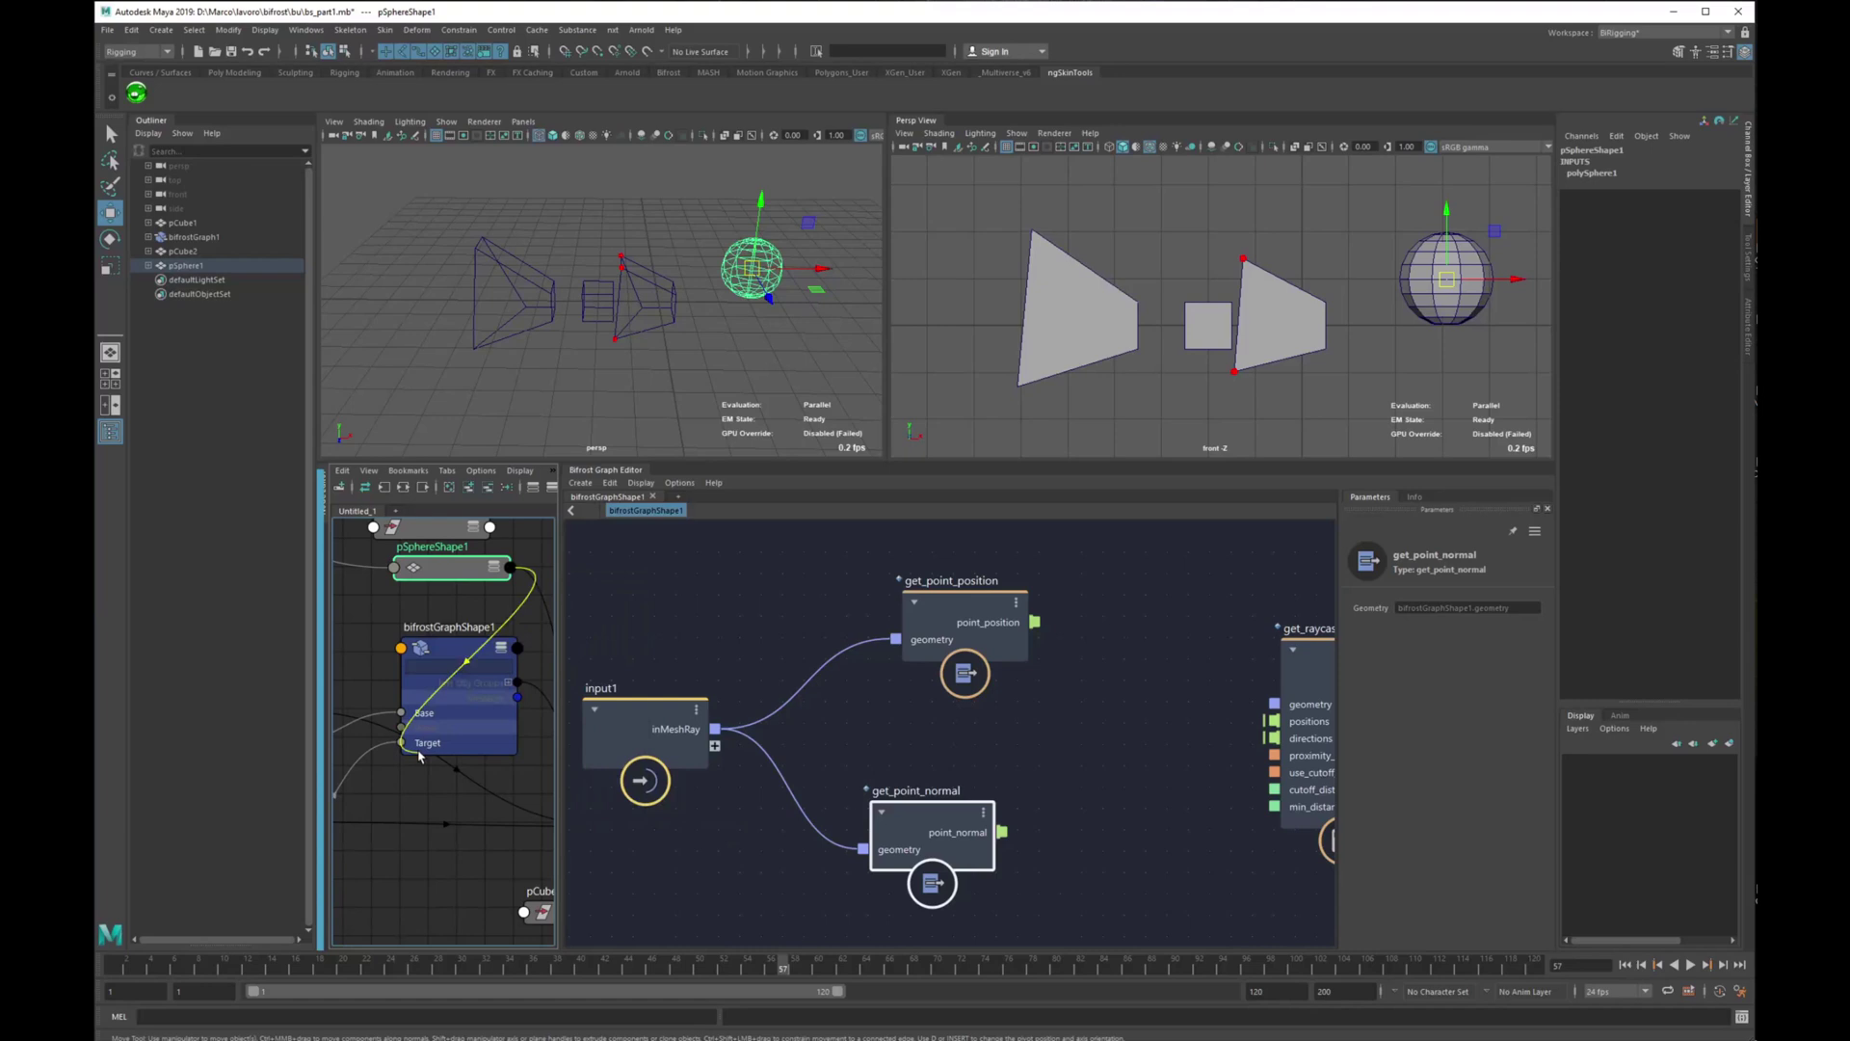
{"action": "left_click_drag", "start_coordinate": [419, 756], "coordinate": [405, 651]}
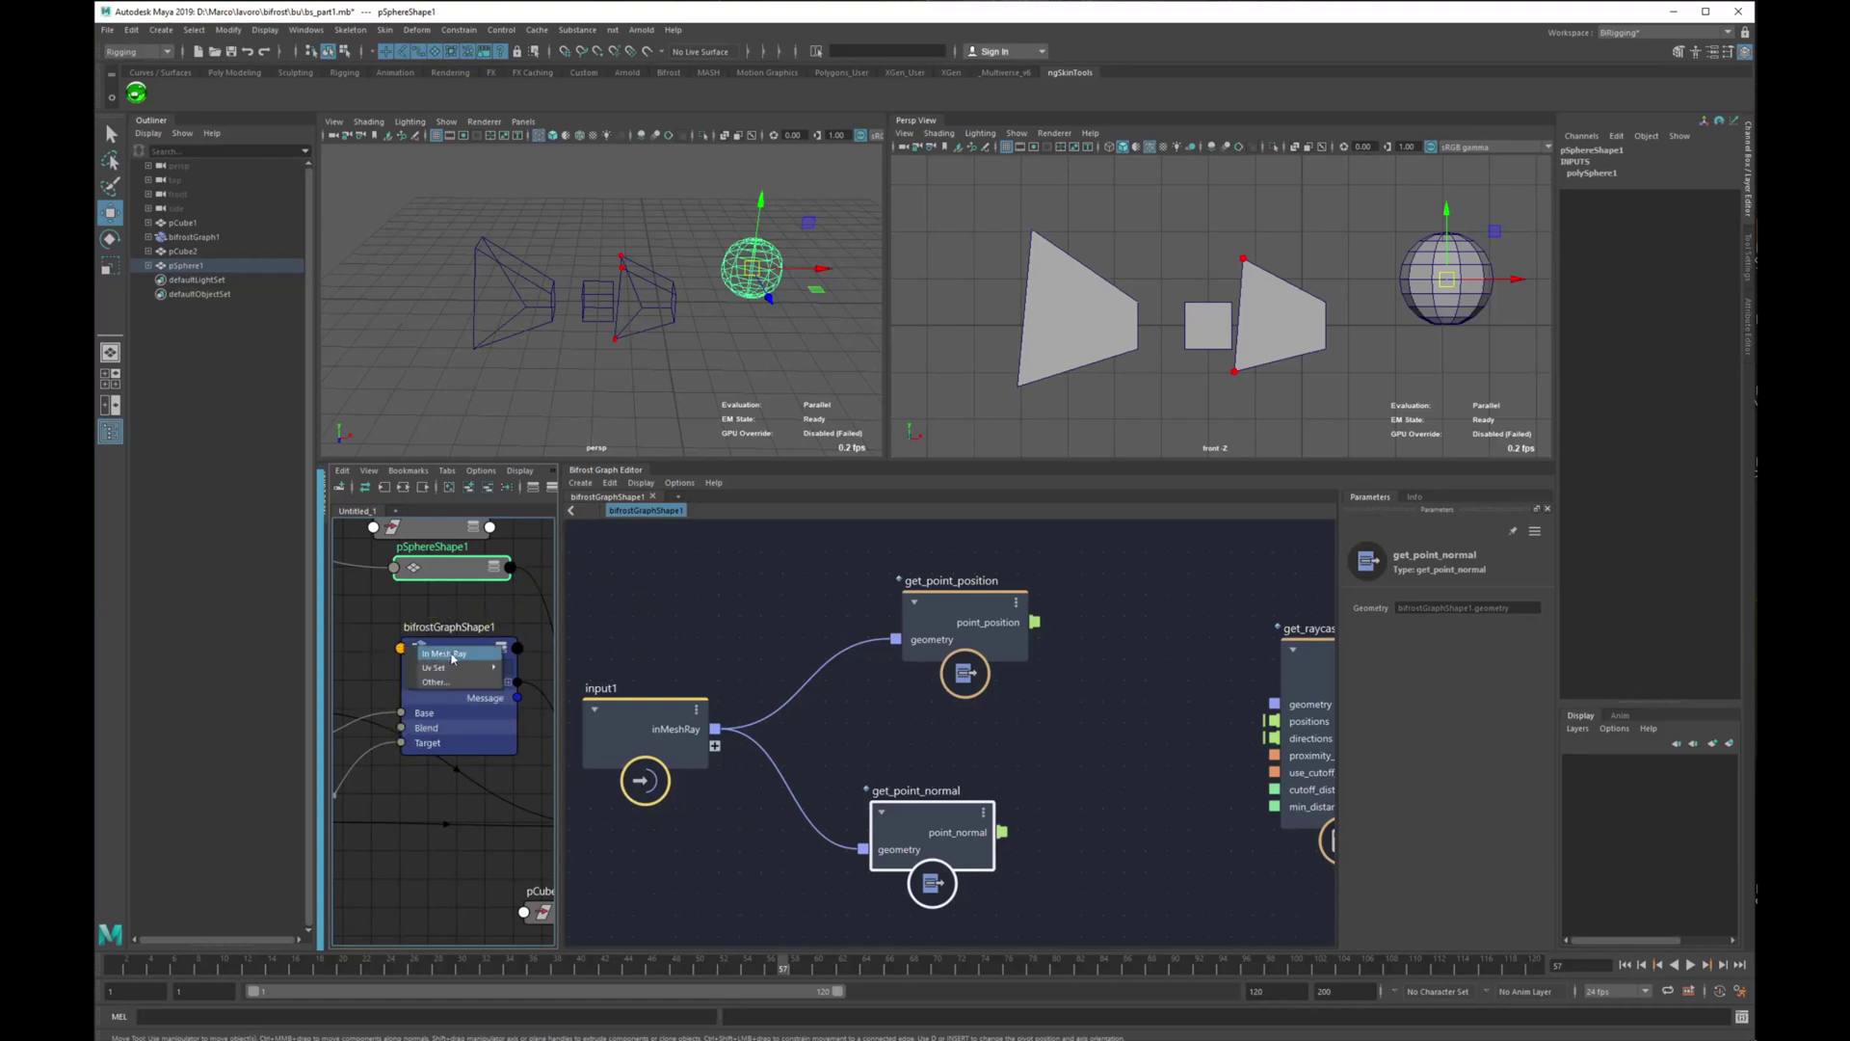
{"action": "left_click", "coordinate": [451, 655]}
Connect point_position to the positions input and point_normal to the directions input of get_raycast_locations.
{"action": "middle_click_drag", "start_coordinate": [1121, 704], "coordinate": [904, 716], "text": "alt"}
{"action": "left_click", "coordinate": [902, 705]}
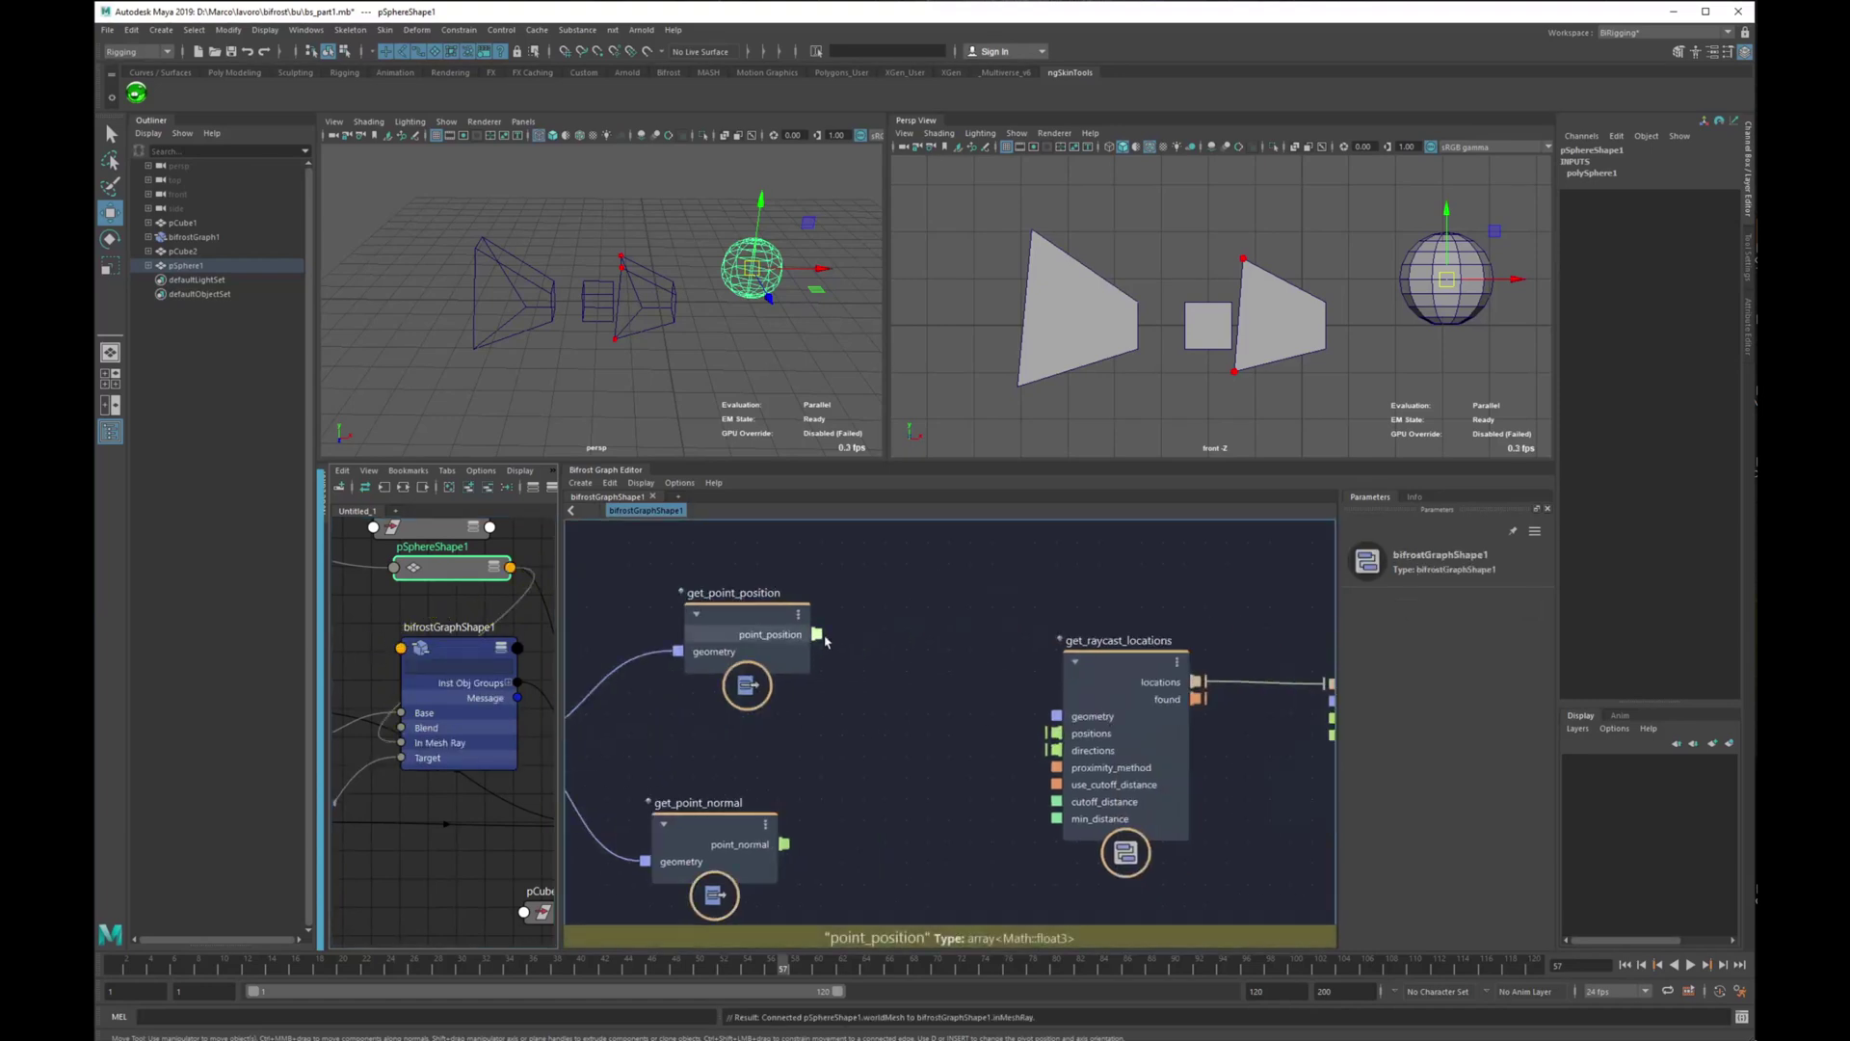
{"action": "scroll", "coordinate": [829, 638], "scroll_direction": "down", "scroll_amount": 5}
{"action": "scroll", "coordinate": [741, 627], "scroll_direction": "up", "scroll_amount": 3}
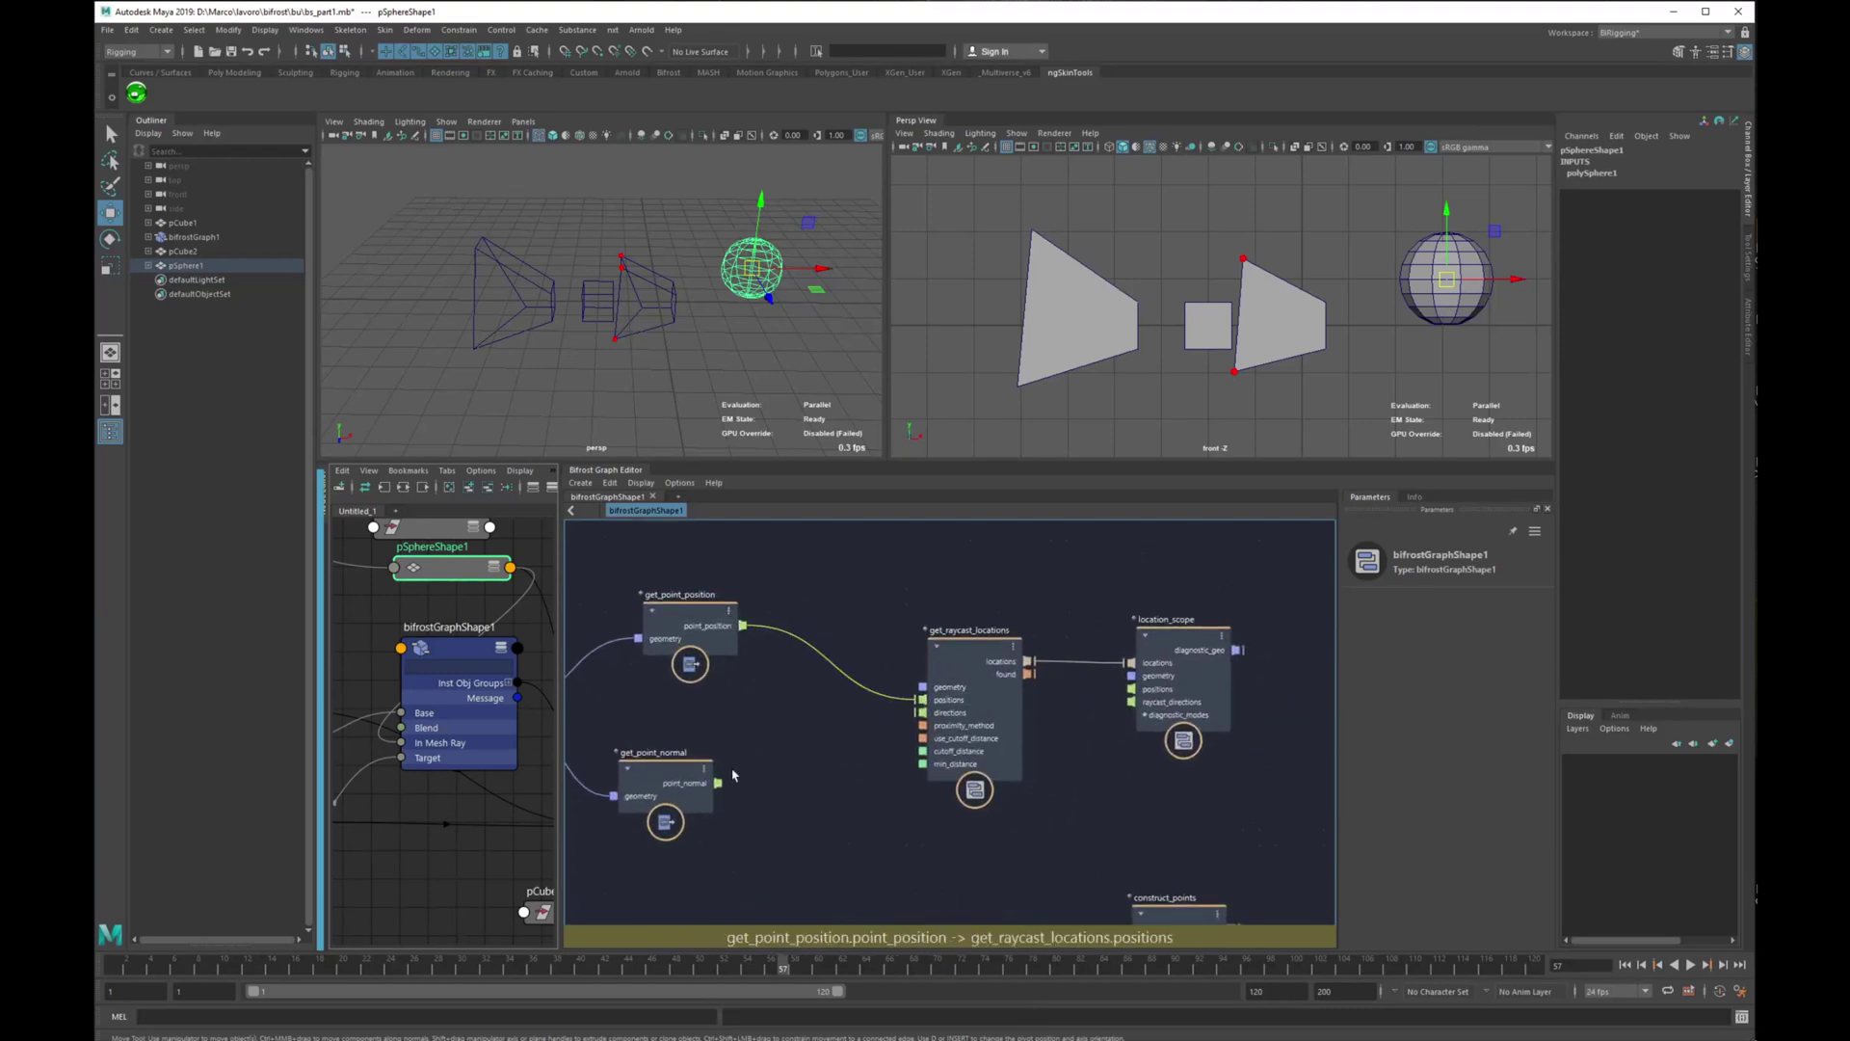
{"action": "left_click_drag", "start_coordinate": [718, 783], "coordinate": [921, 712]}
Feed point_position and point_normal into location_scope's positions and raycast_directions inputs, and shift location_scope slightly right.
{"action": "mouse_move", "coordinate": [718, 628]}
{"action": "left_mouse_down"}
{"action": "mouse_move", "coordinate": [821, 622]}
{"action": "mouse_move", "coordinate": [754, 650]}
{"action": "mouse_move", "coordinate": [702, 642]}
{"action": "left_mouse_up"}
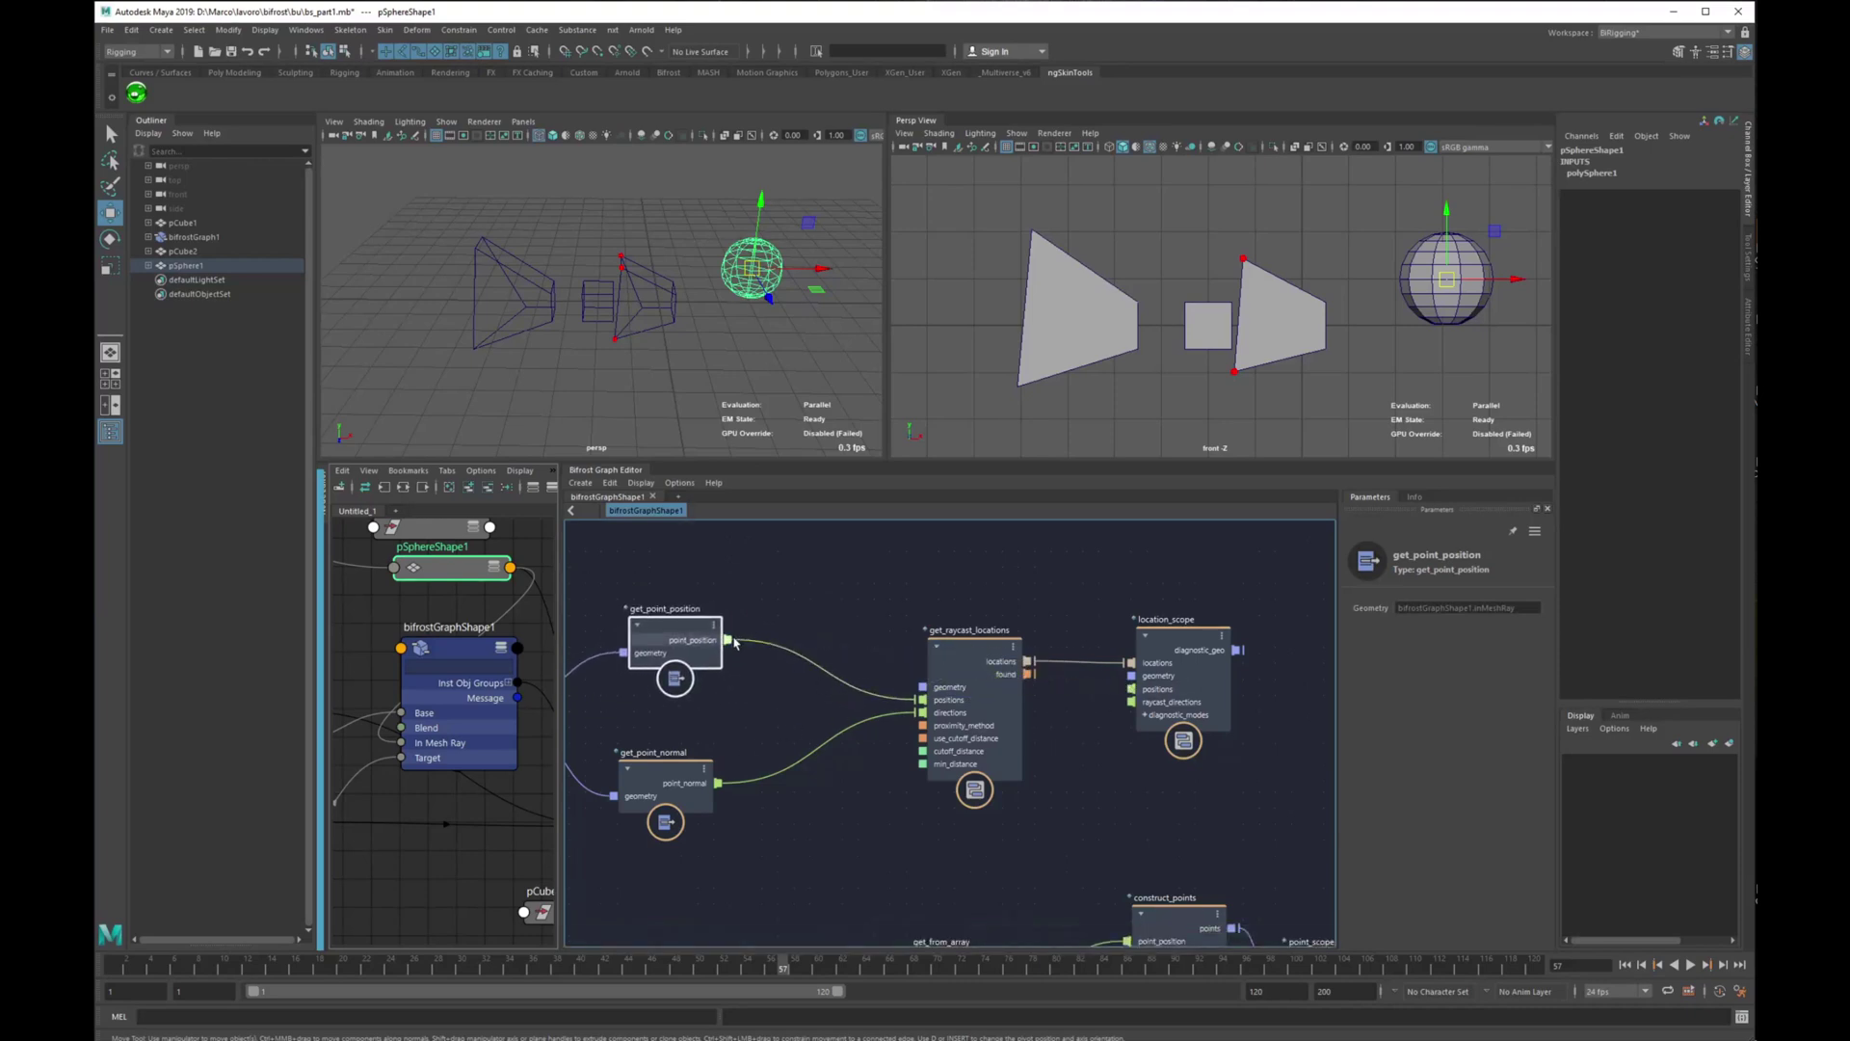
{"action": "left_click_drag", "start_coordinate": [796, 649], "coordinate": [1132, 689]}
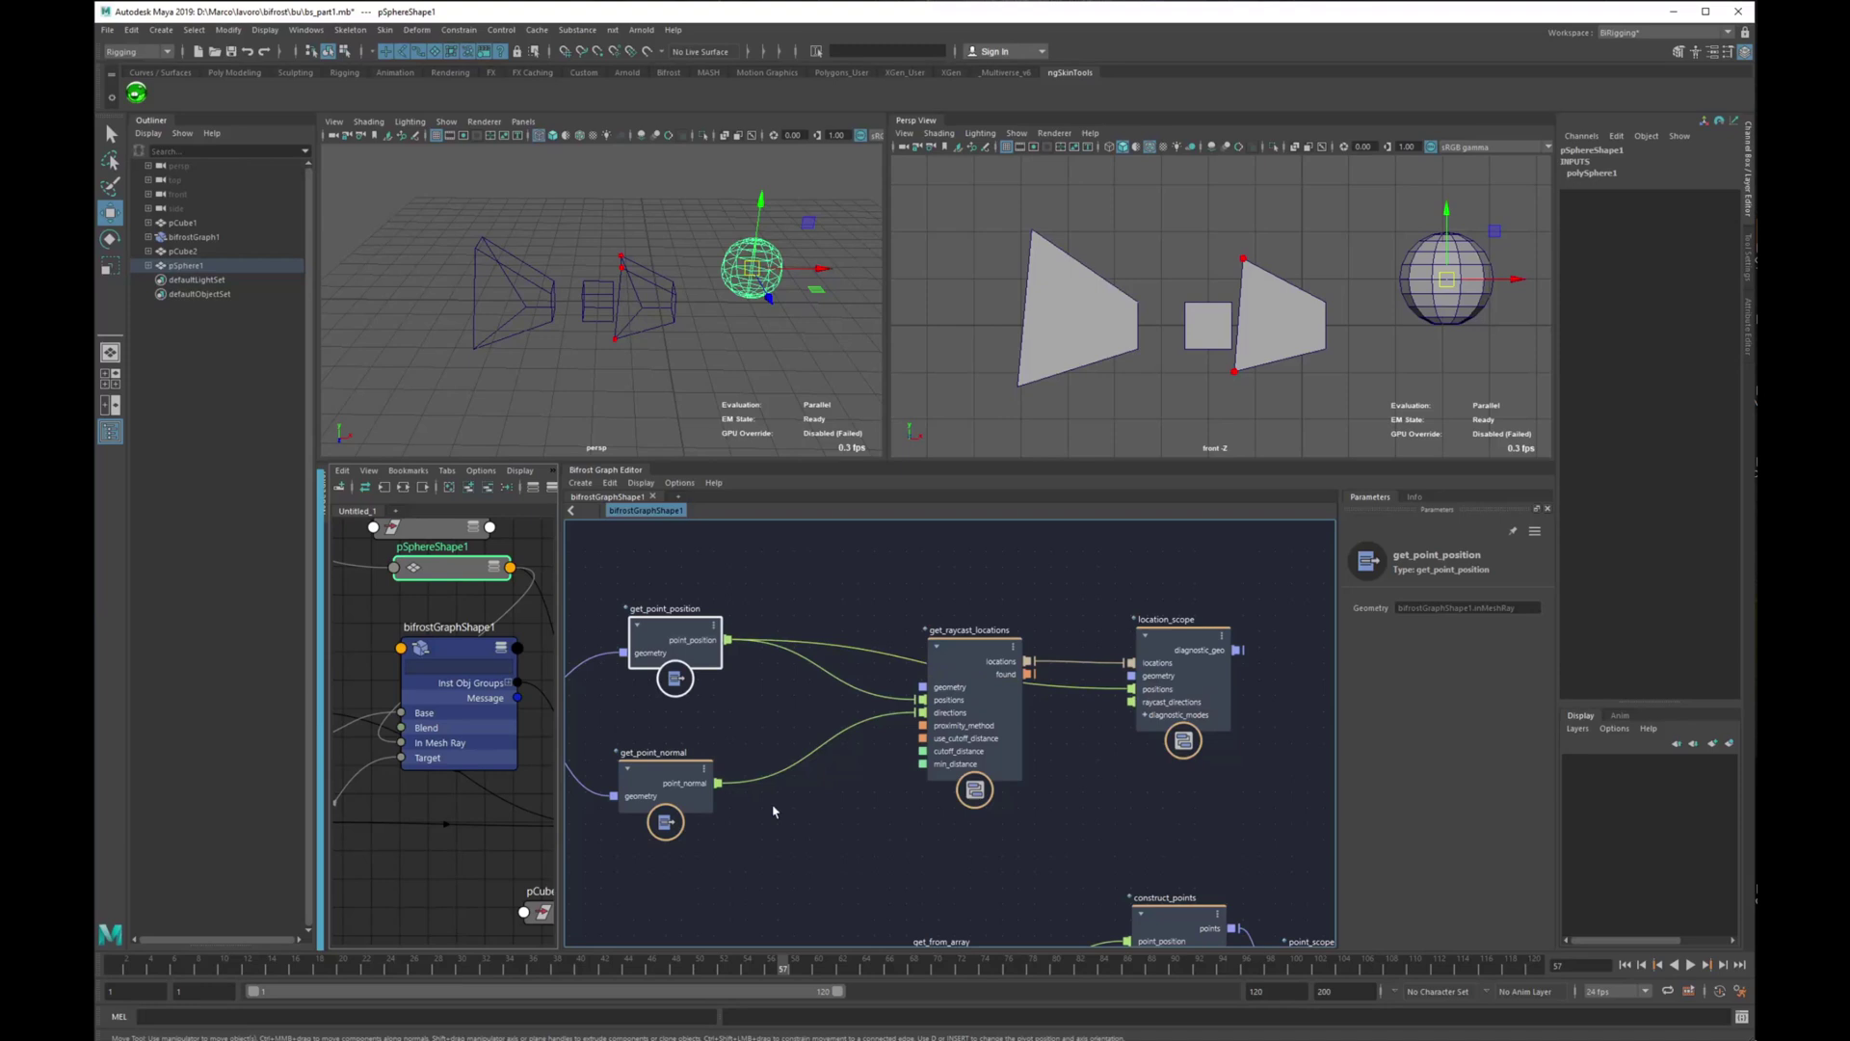
{"action": "left_click_drag", "start_coordinate": [908, 775], "coordinate": [1143, 704]}
{"action": "middle_click_drag", "start_coordinate": [1067, 694], "coordinate": [917, 671], "text": "alt"}
{"action": "middle_click_drag", "start_coordinate": [910, 789], "coordinate": [863, 731], "text": "alt"}
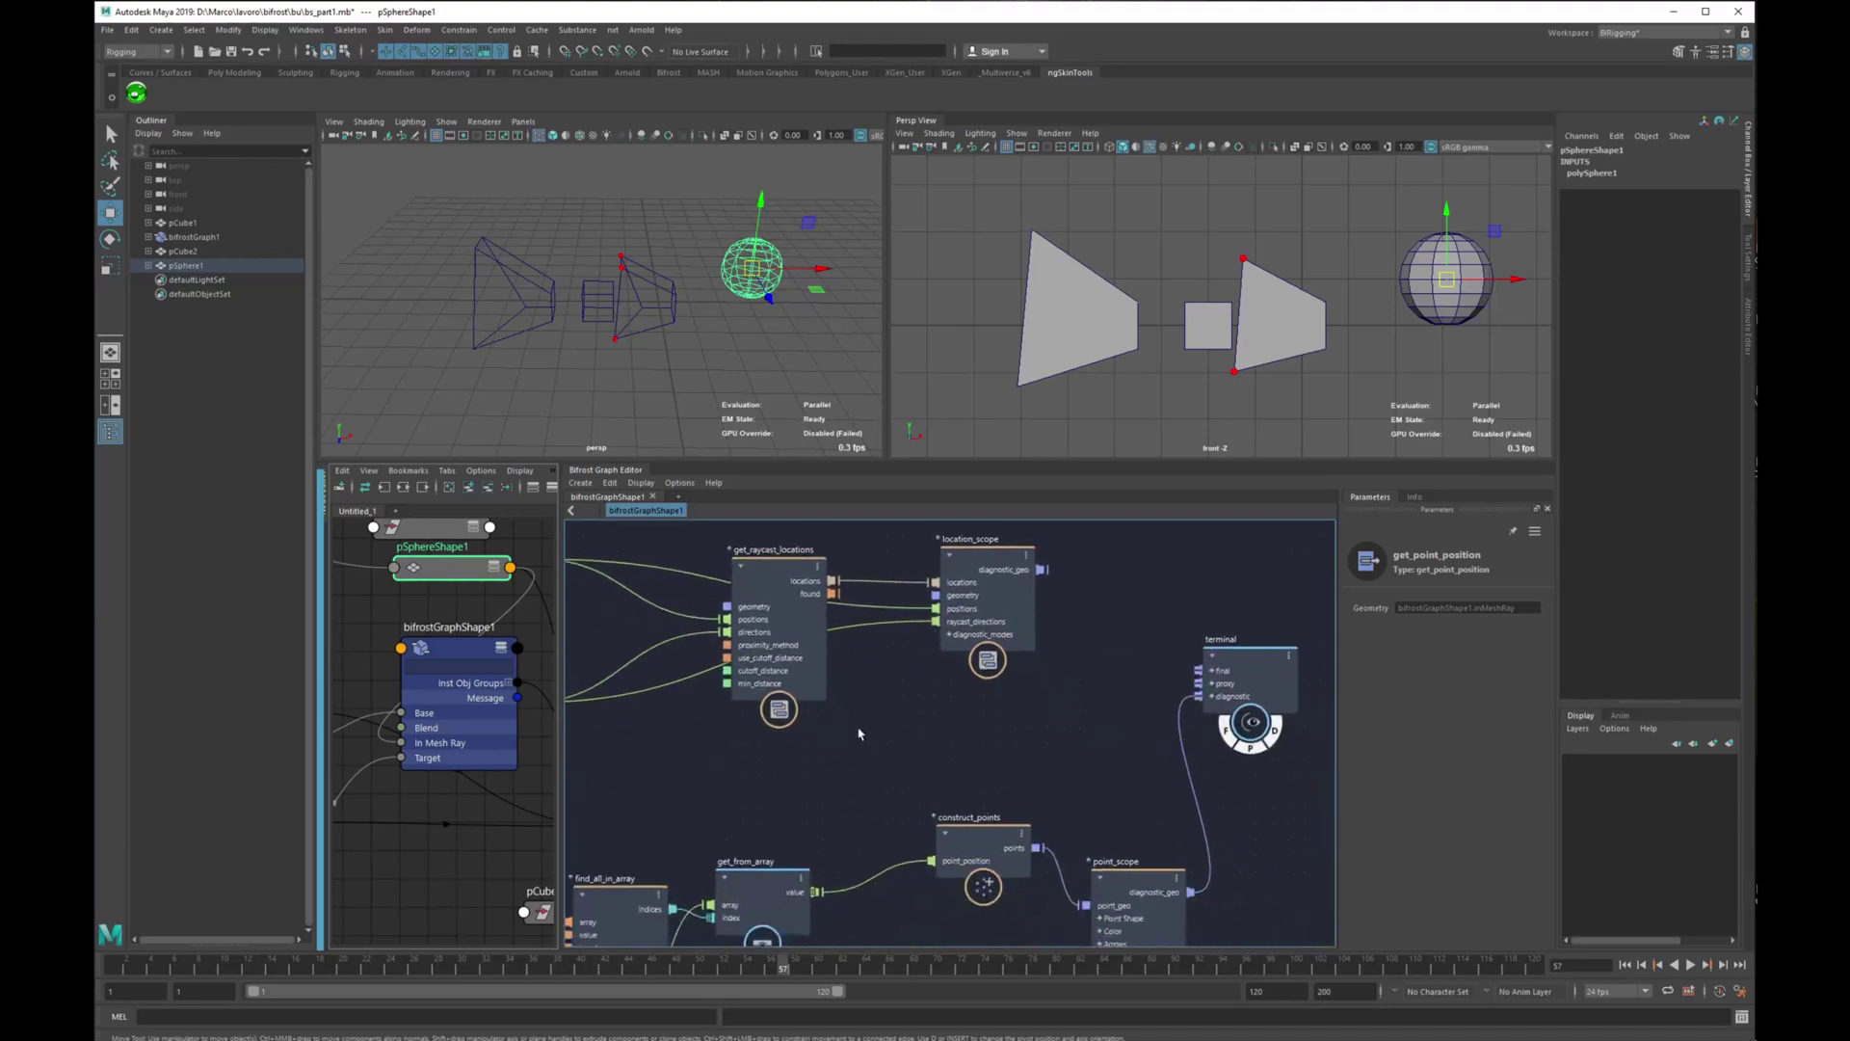
{"action": "left_click_drag", "start_coordinate": [965, 569], "coordinate": [993, 577]}
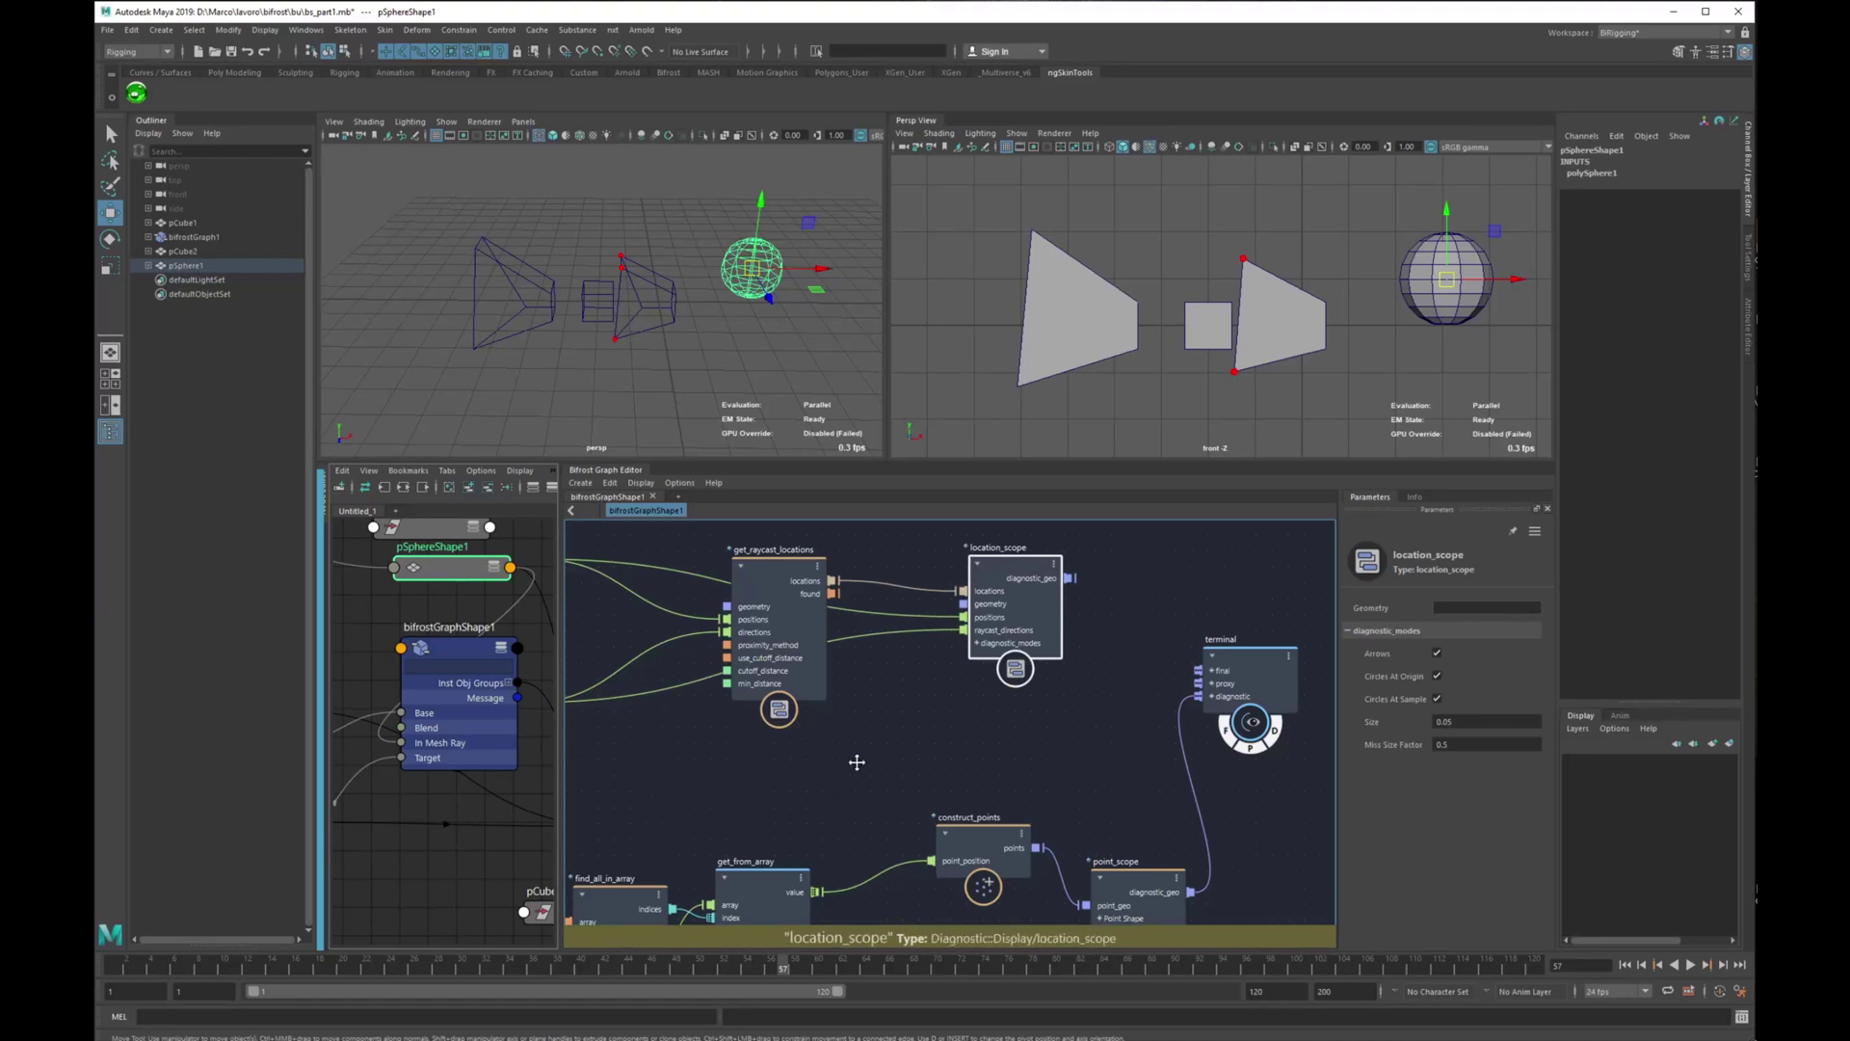
Move the set_point_position node up and left, closer to the raycast nodes.
{"action": "middle_click_drag", "start_coordinate": [758, 817], "coordinate": [793, 768], "text": "alt"}
{"action": "scroll", "coordinate": [793, 768], "scroll_direction": "down", "scroll_amount": 1}
{"action": "mouse_move", "coordinate": [997, 766]}
{"action": "middle_mouse_down", "text": "alt"}
{"action": "mouse_move", "coordinate": [845, 766]}
{"action": "mouse_move", "coordinate": [890, 751]}
{"action": "mouse_move", "coordinate": [825, 743]}
{"action": "mouse_move", "coordinate": [832, 687]}
{"action": "middle_mouse_up", "text": "alt"}
{"action": "scroll", "coordinate": [875, 775], "scroll_direction": "down", "scroll_amount": 3}
{"action": "middle_click_drag", "start_coordinate": [874, 749], "coordinate": [881, 622], "text": "alt"}
{"action": "middle_click_drag", "start_coordinate": [928, 750], "coordinate": [933, 628], "text": "alt"}
{"action": "left_click_drag", "start_coordinate": [952, 876], "coordinate": [873, 721]}
Shift get_raycast_locations and location_scope slightly down so they sit nearer the set_point_position node.
{"action": "middle_click_drag", "start_coordinate": [911, 723], "coordinate": [910, 881], "text": "alt"}
{"action": "scroll", "coordinate": [911, 882], "scroll_direction": "down", "scroll_amount": 1}
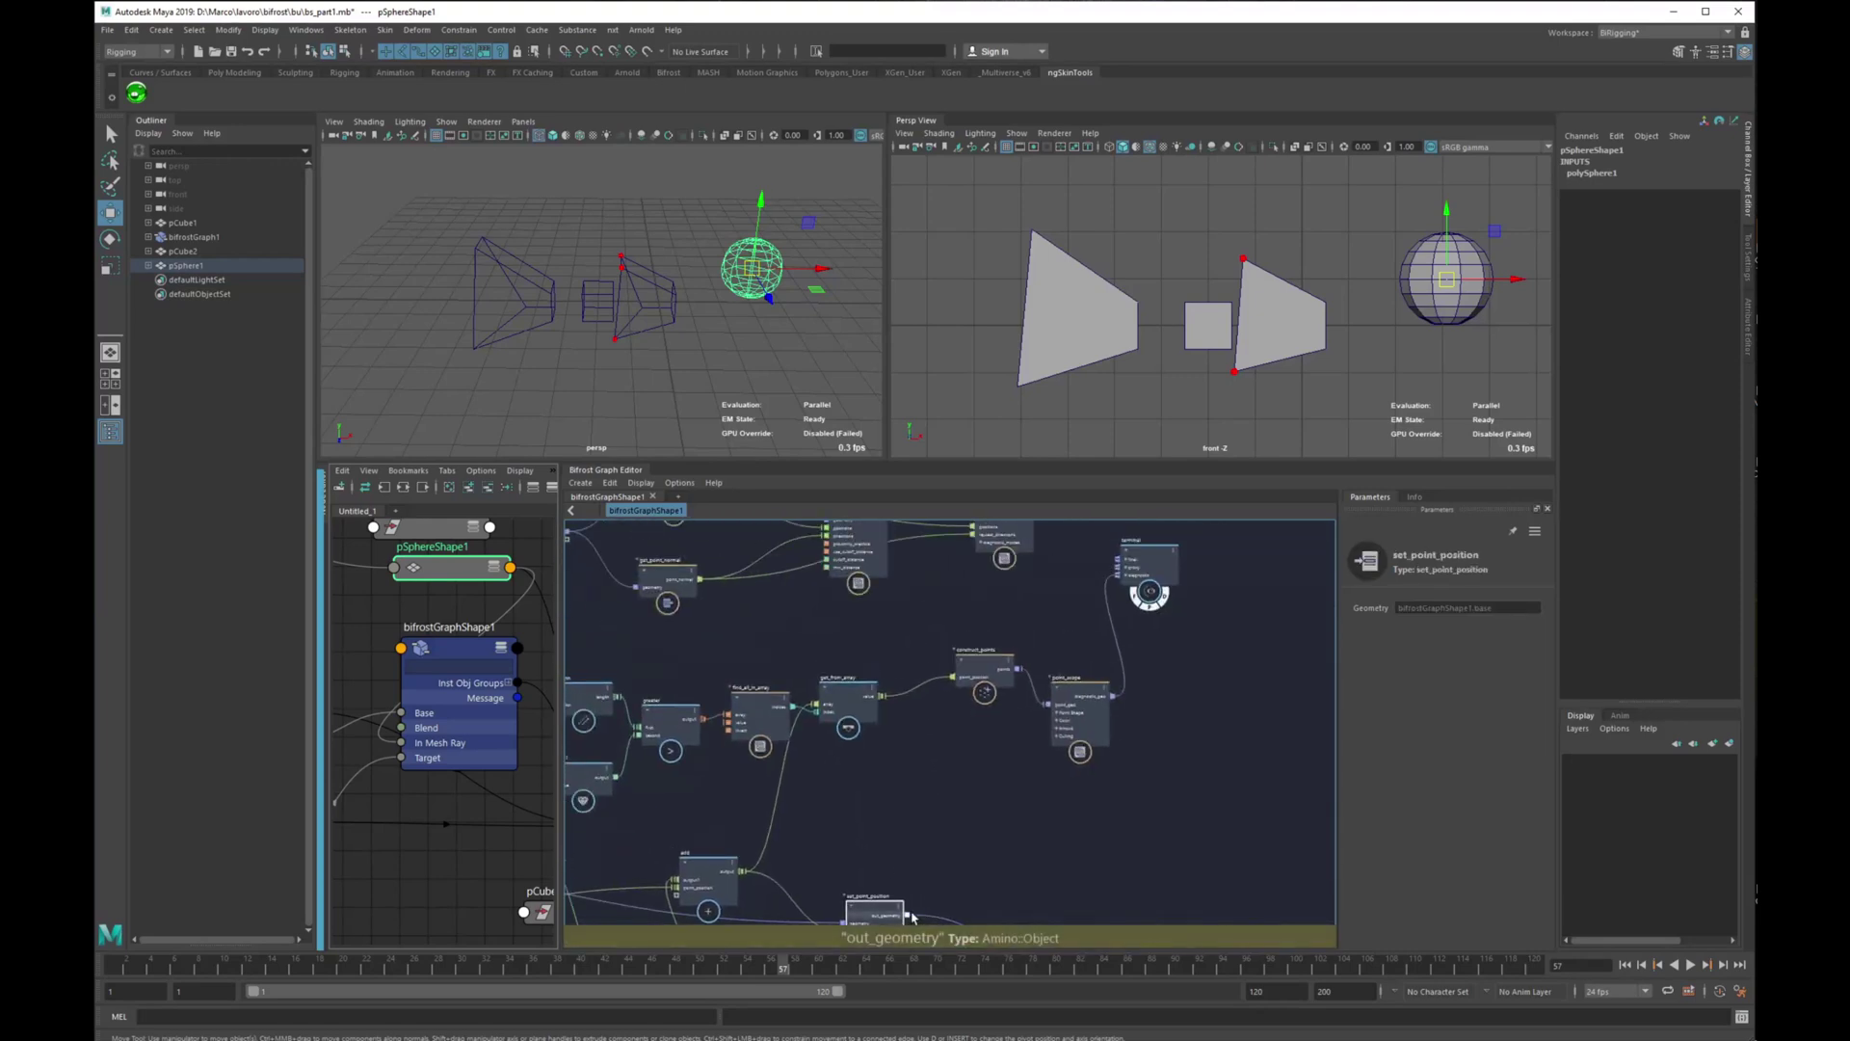
{"action": "left_click_drag", "start_coordinate": [909, 916], "coordinate": [821, 666]}
{"action": "left_click_drag", "start_coordinate": [859, 559], "coordinate": [858, 606]}
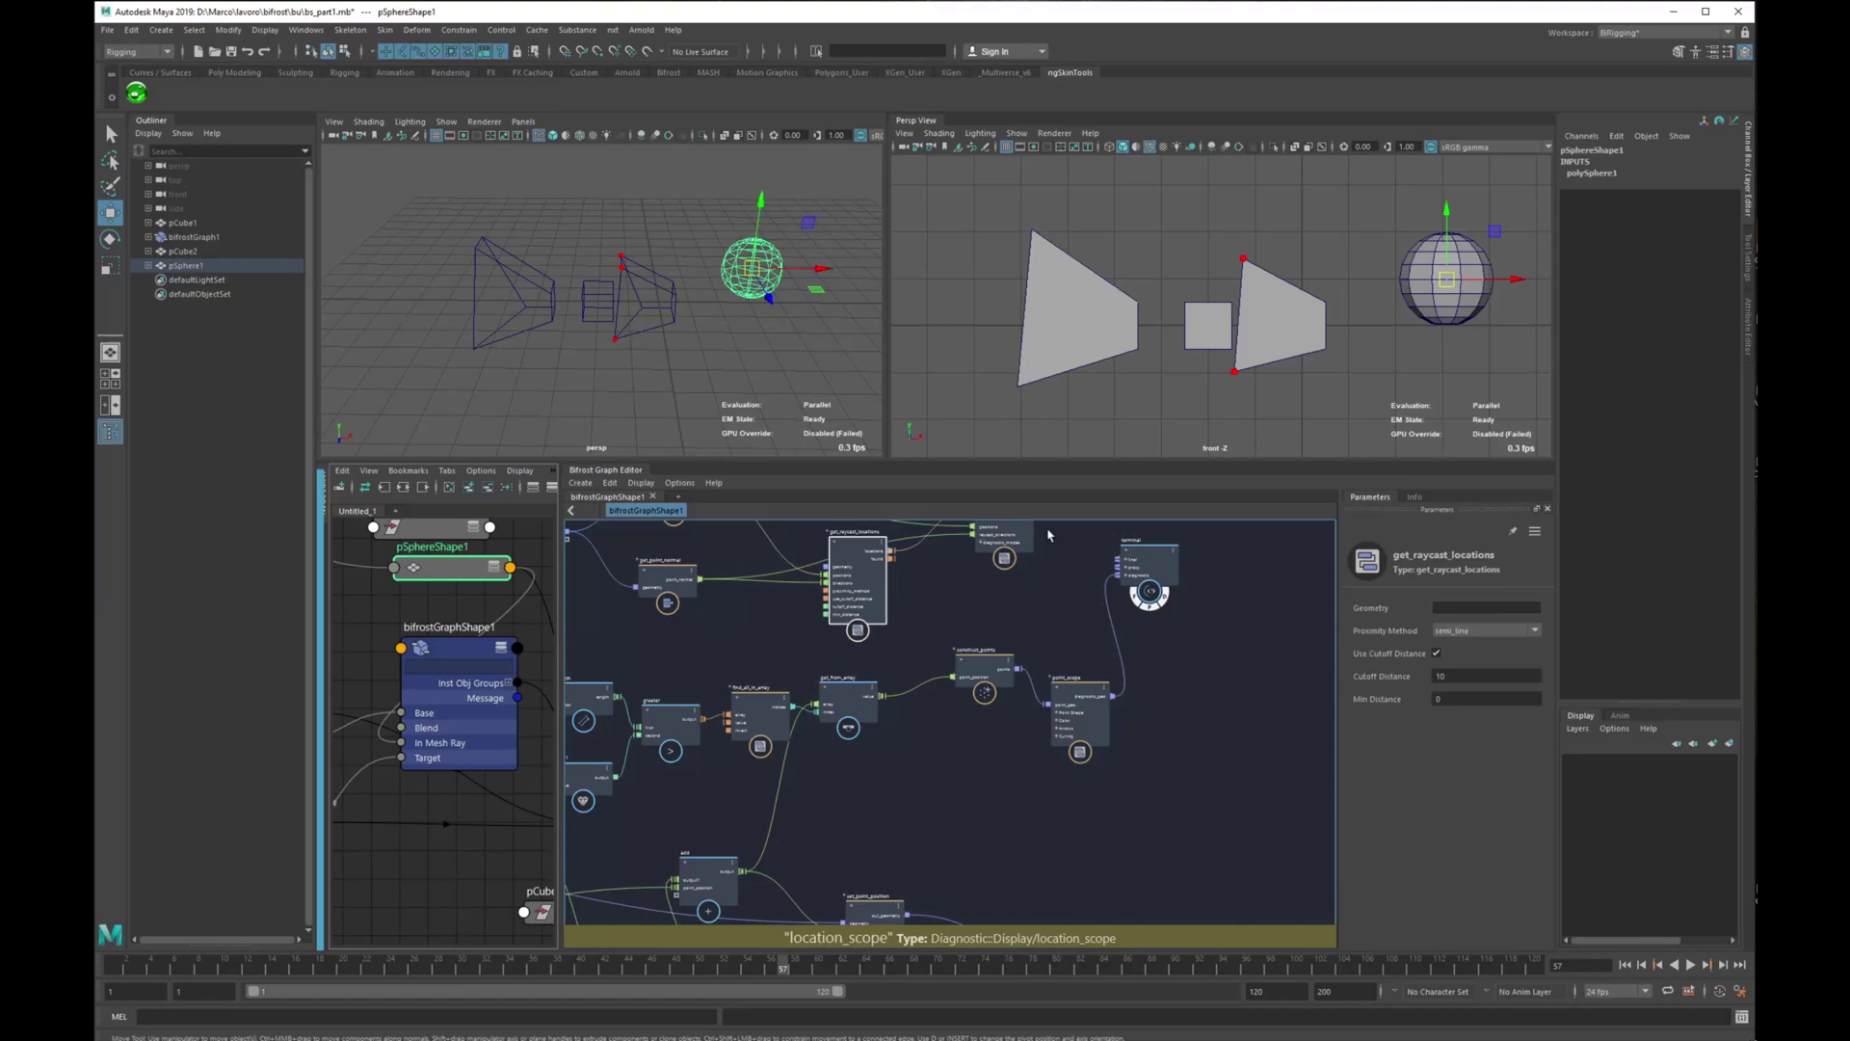
{"action": "left_click", "coordinate": [1038, 567]}
{"action": "left_click_drag", "start_coordinate": [1002, 547], "coordinate": [1001, 599]}
Connect set_point_position's out_geometry to the geometry inputs of both get_raycast_locations and location_scope.
{"action": "mouse_move", "coordinate": [987, 863]}
{"action": "middle_mouse_down", "text": "alt"}
{"action": "mouse_move", "coordinate": [970, 772]}
{"action": "mouse_move", "coordinate": [956, 859]}
{"action": "middle_mouse_up", "text": "alt"}
{"action": "scroll", "coordinate": [954, 860], "scroll_direction": "down", "scroll_amount": 1}
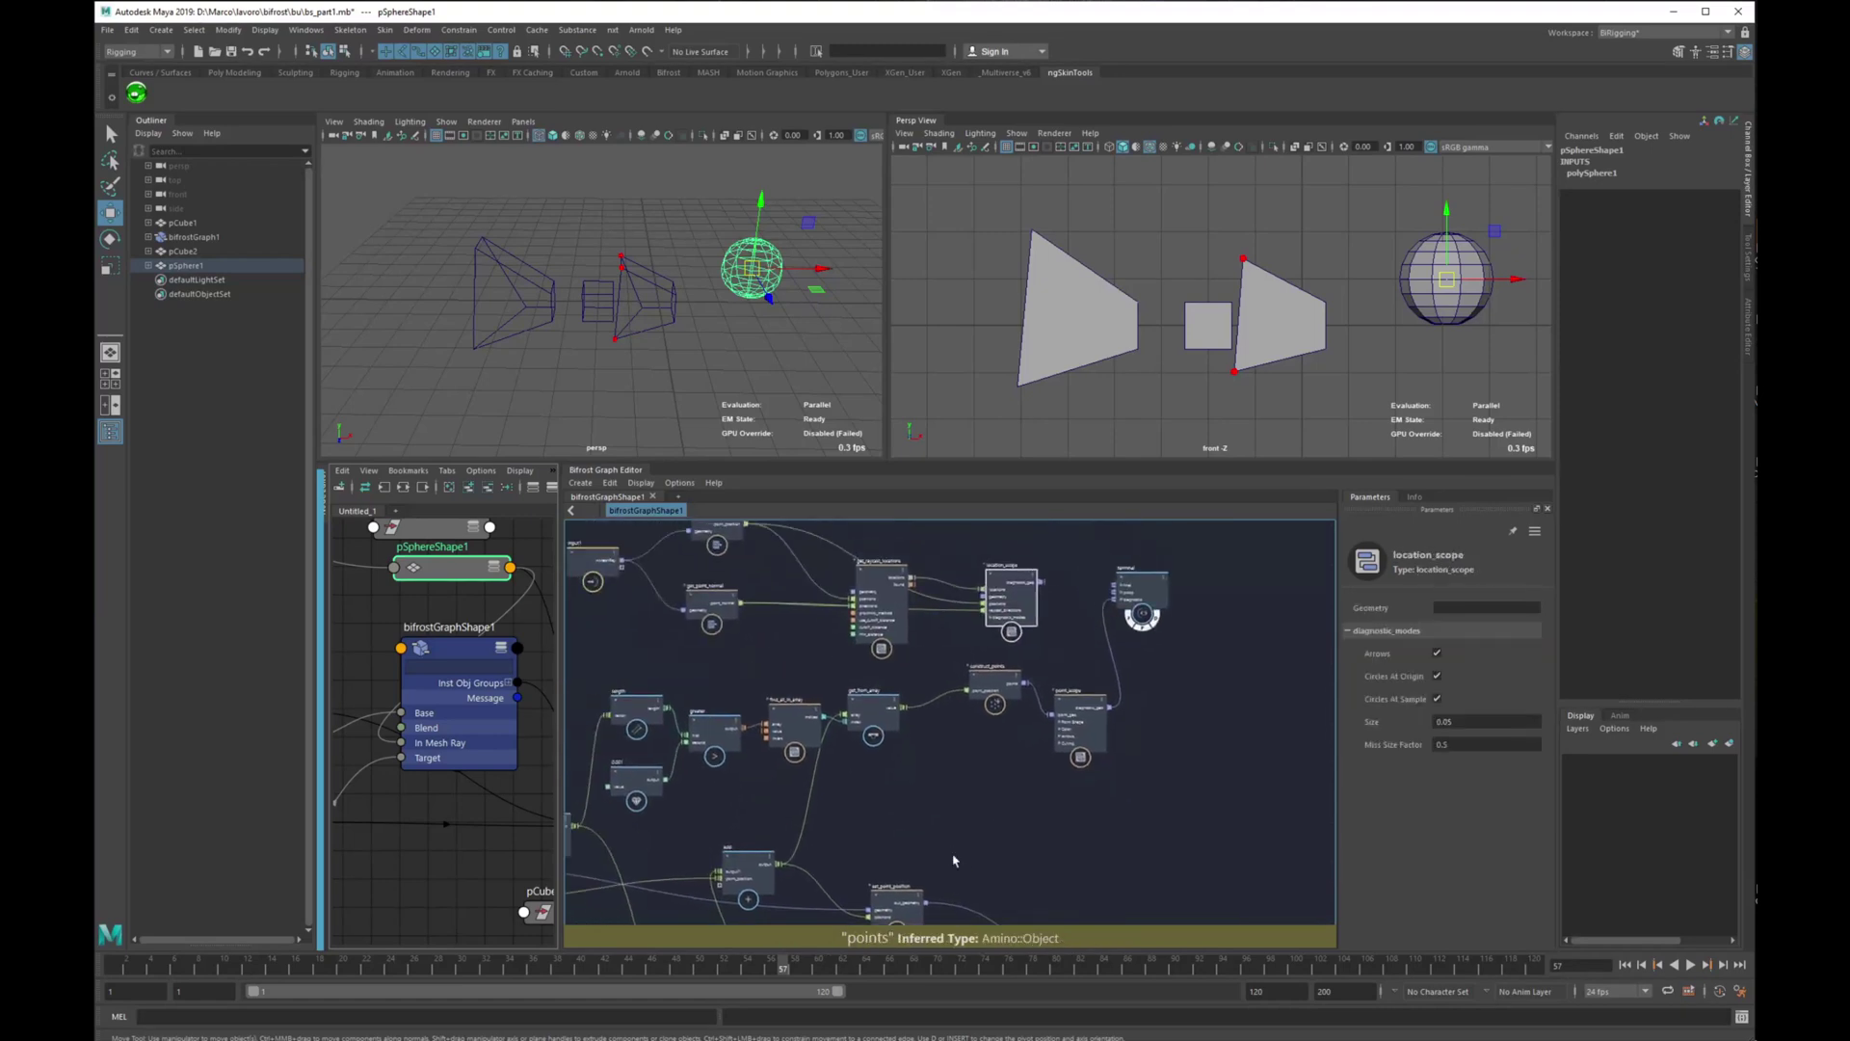
{"action": "left_click_drag", "start_coordinate": [927, 906], "coordinate": [853, 595]}
{"action": "left_click_drag", "start_coordinate": [980, 724], "coordinate": [987, 605]}
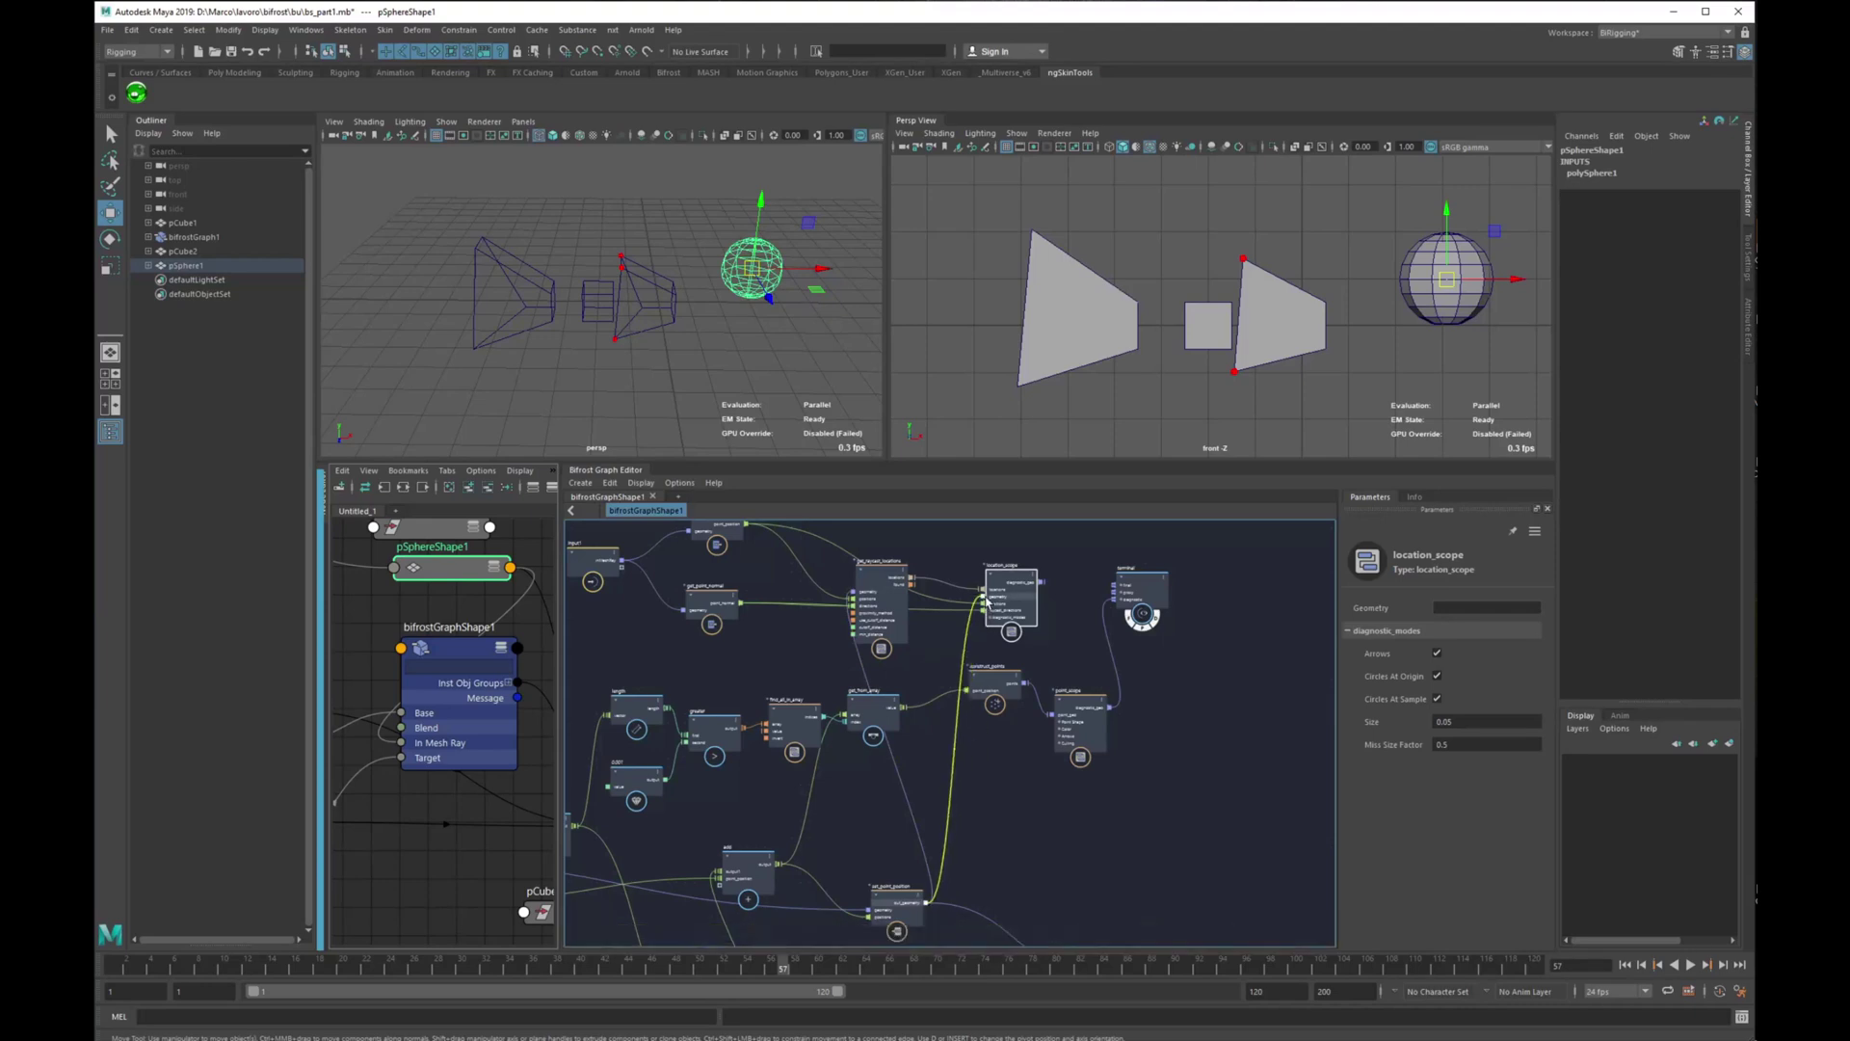
Connect location_scope's diagnostic_geo output to the terminal node's proxy input.
{"action": "scroll", "coordinate": [993, 633], "scroll_direction": "up", "scroll_amount": 4}
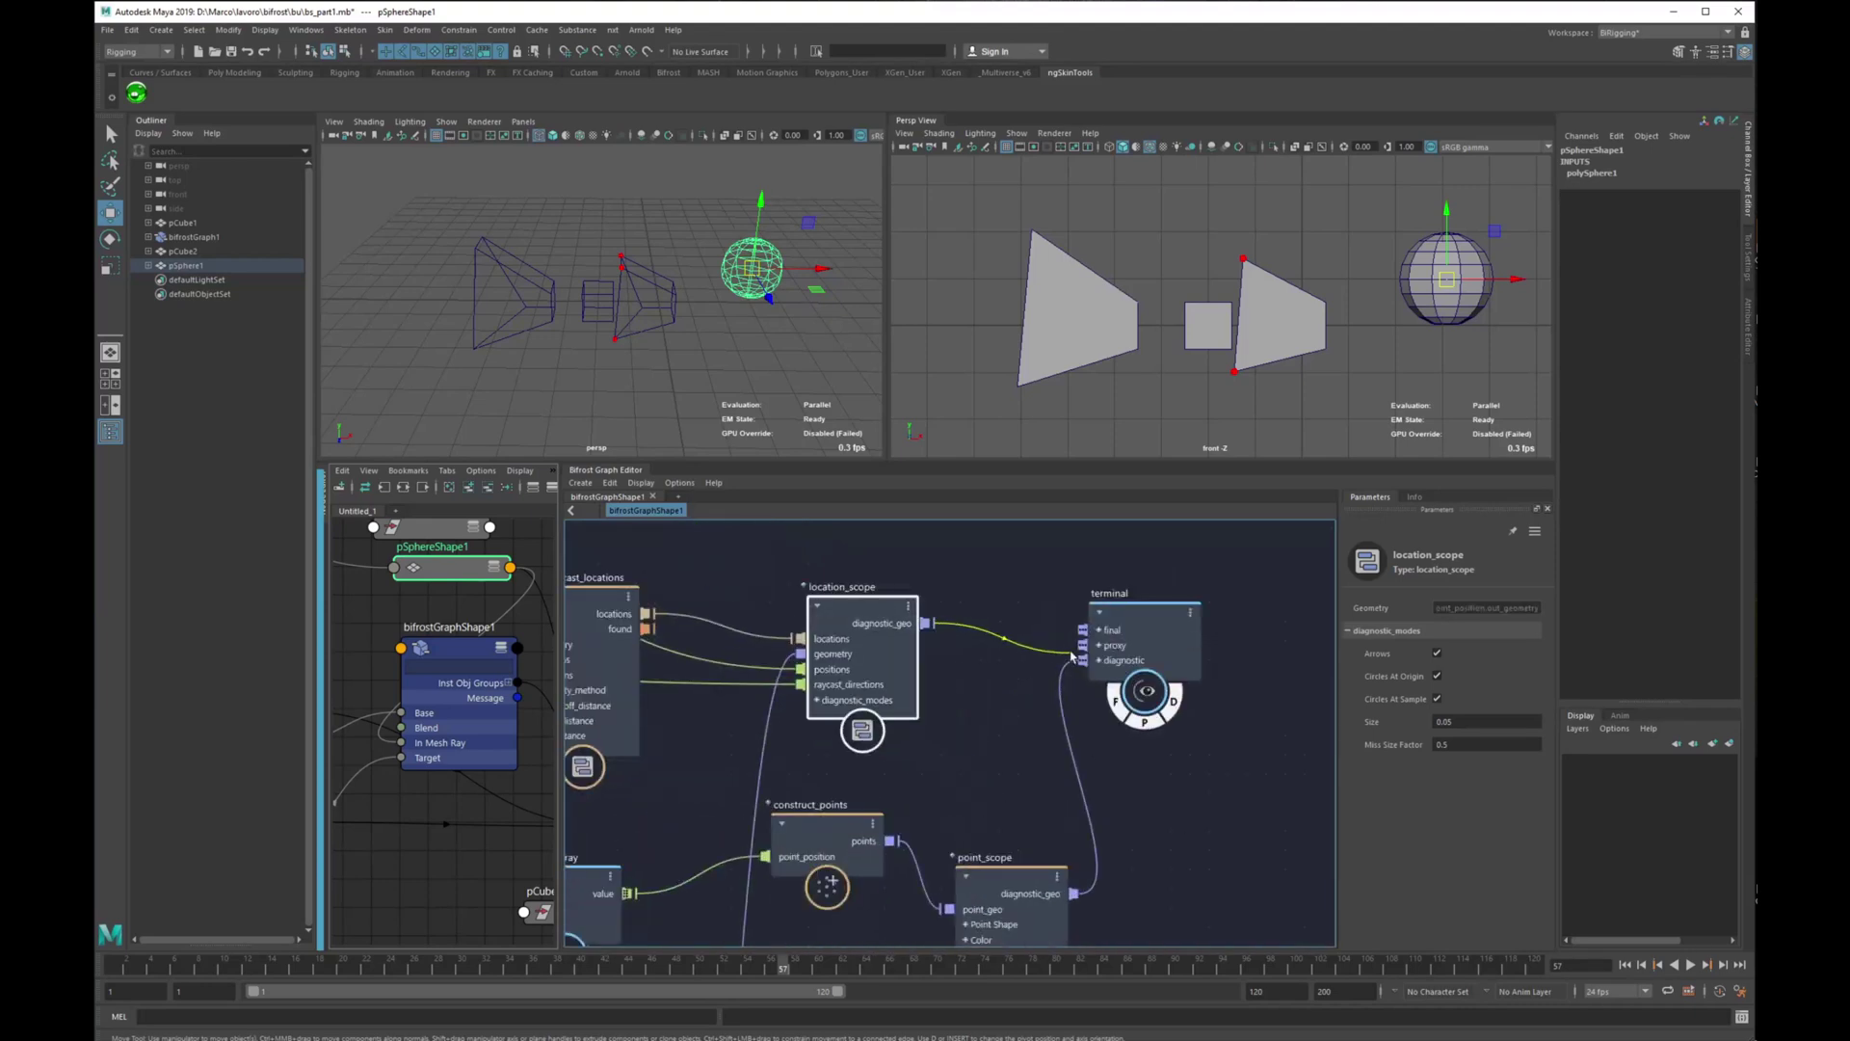
{"action": "left_click_drag", "start_coordinate": [1072, 655], "coordinate": [1083, 645]}
{"action": "middle_click_drag", "start_coordinate": [819, 667], "coordinate": [1027, 690], "text": "alt"}
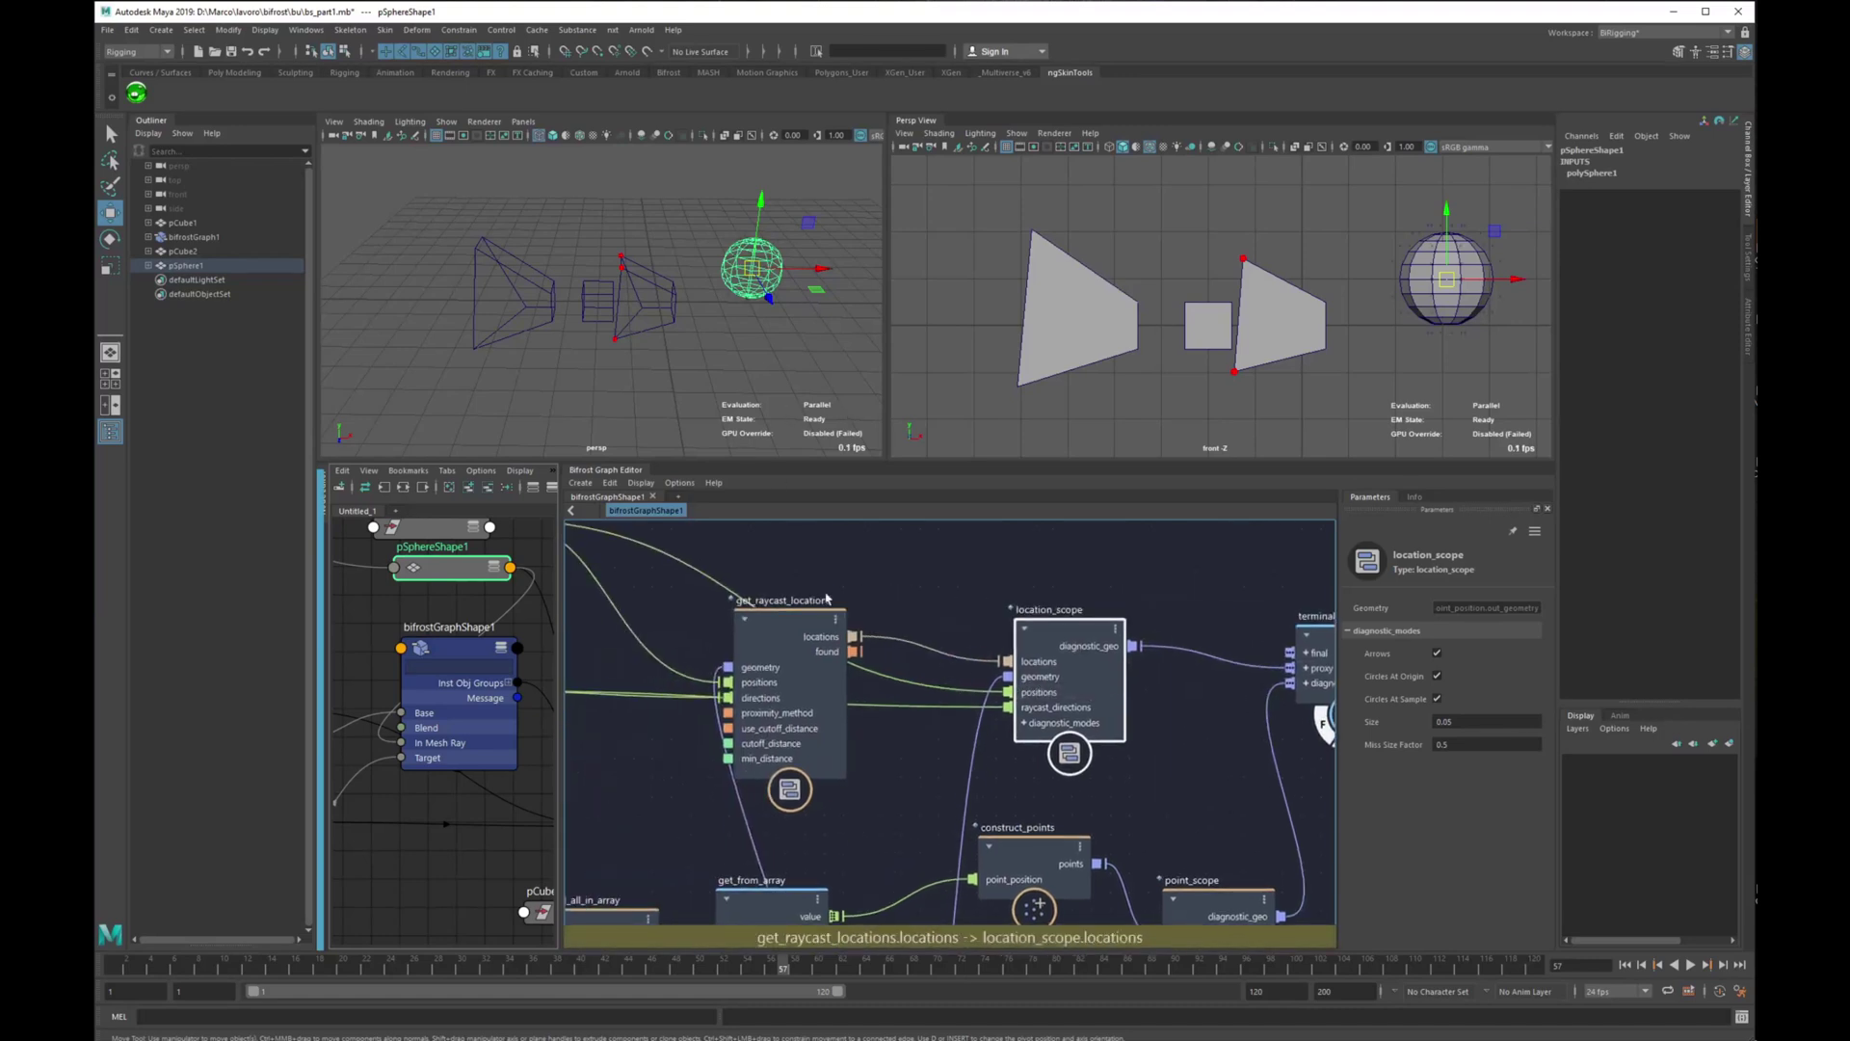
Examine the raycast arrows between the sphere and the deformed cube from several angles in the perspective view.
{"action": "right_click_drag", "start_coordinate": [773, 352], "coordinate": [809, 340], "text": "alt"}
{"action": "mouse_move", "coordinate": [809, 340]}
{"action": "left_mouse_down", "text": "alt"}
{"action": "mouse_move", "coordinate": [826, 289]}
{"action": "mouse_move", "coordinate": [766, 349]}
{"action": "mouse_move", "coordinate": [826, 319]}
{"action": "left_mouse_up", "text": "alt"}
{"action": "left_click_drag", "start_coordinate": [827, 319], "coordinate": [812, 335], "text": "alt"}
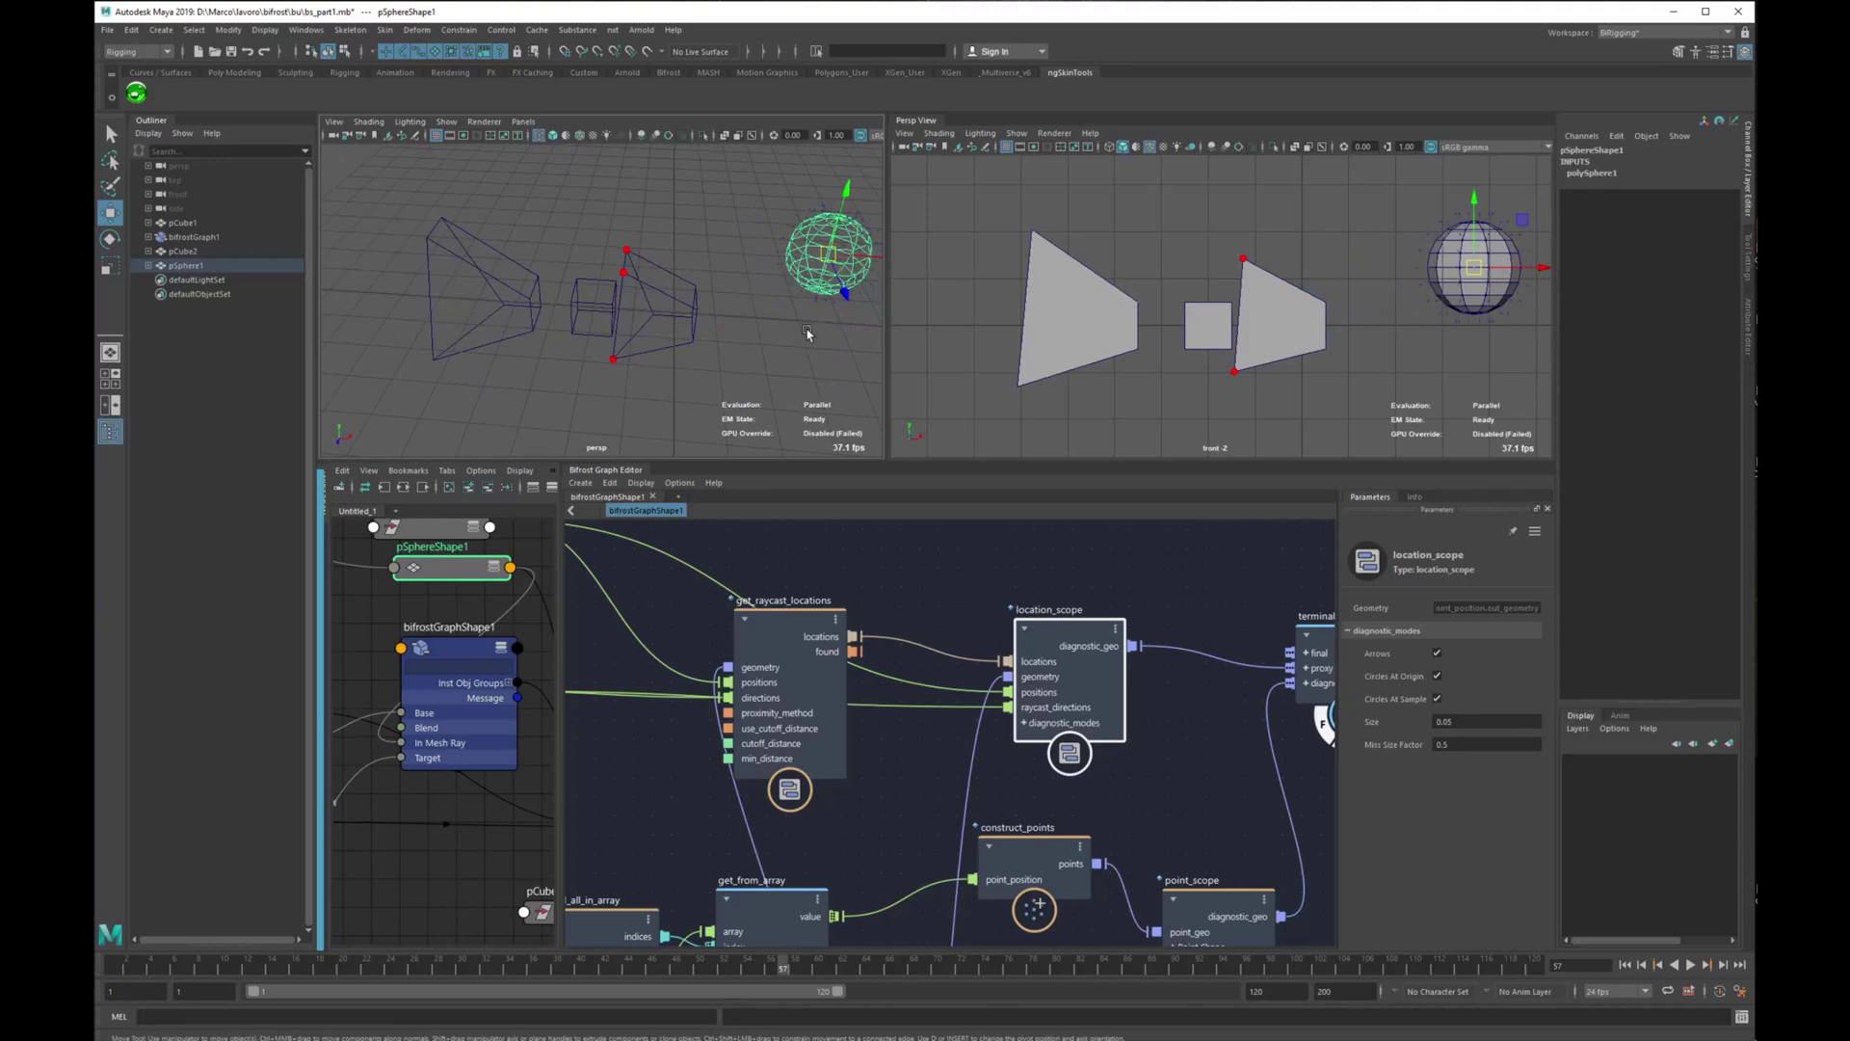
{"action": "middle_click_drag", "start_coordinate": [811, 335], "coordinate": [626, 410], "text": "alt"}
{"action": "right_click_drag", "start_coordinate": [626, 386], "coordinate": [672, 284], "text": "alt"}
{"action": "left_click_drag", "start_coordinate": [672, 284], "coordinate": [525, 362], "text": "alt"}
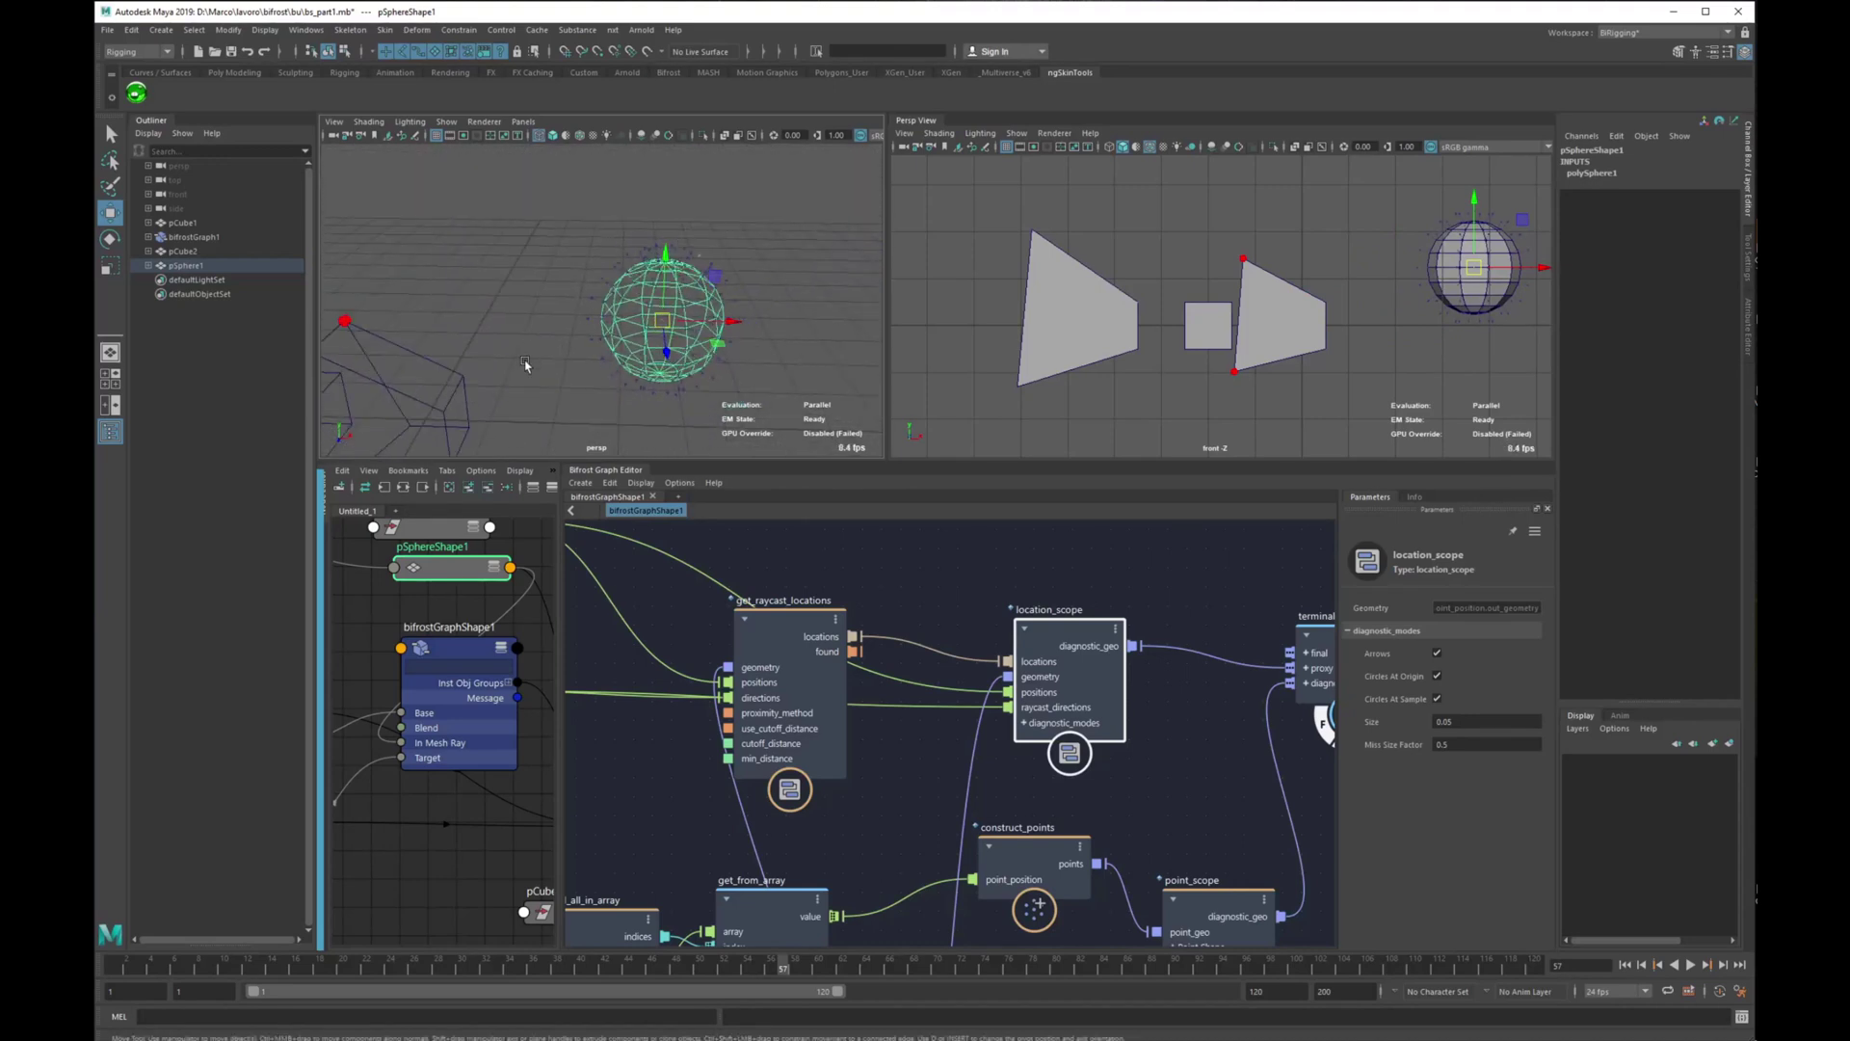
{"action": "left_click_drag", "start_coordinate": [628, 337], "coordinate": [576, 403], "text": "alt"}
{"action": "middle_click_drag", "start_coordinate": [576, 403], "coordinate": [722, 313], "text": "alt"}
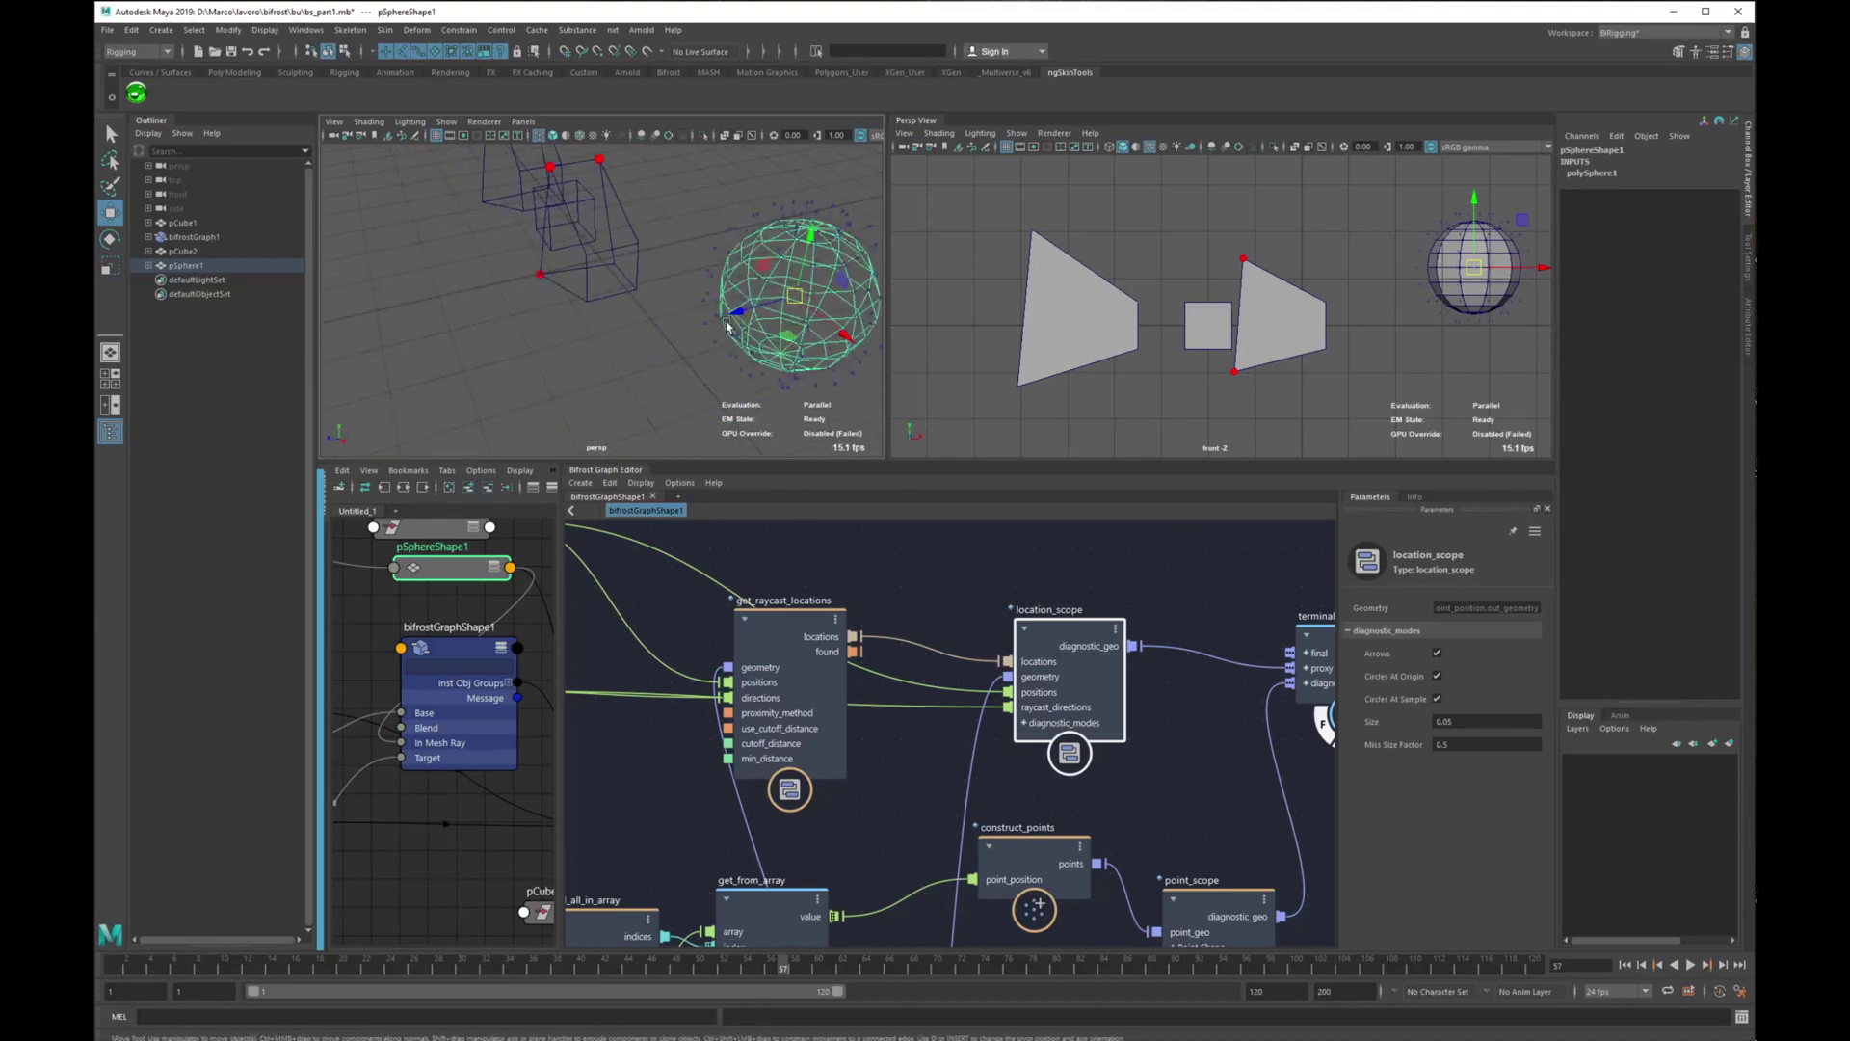
{"action": "left_click_drag", "start_coordinate": [723, 313], "coordinate": [684, 356], "text": "alt"}
{"action": "left_click_drag", "start_coordinate": [490, 335], "coordinate": [548, 303], "text": "alt"}
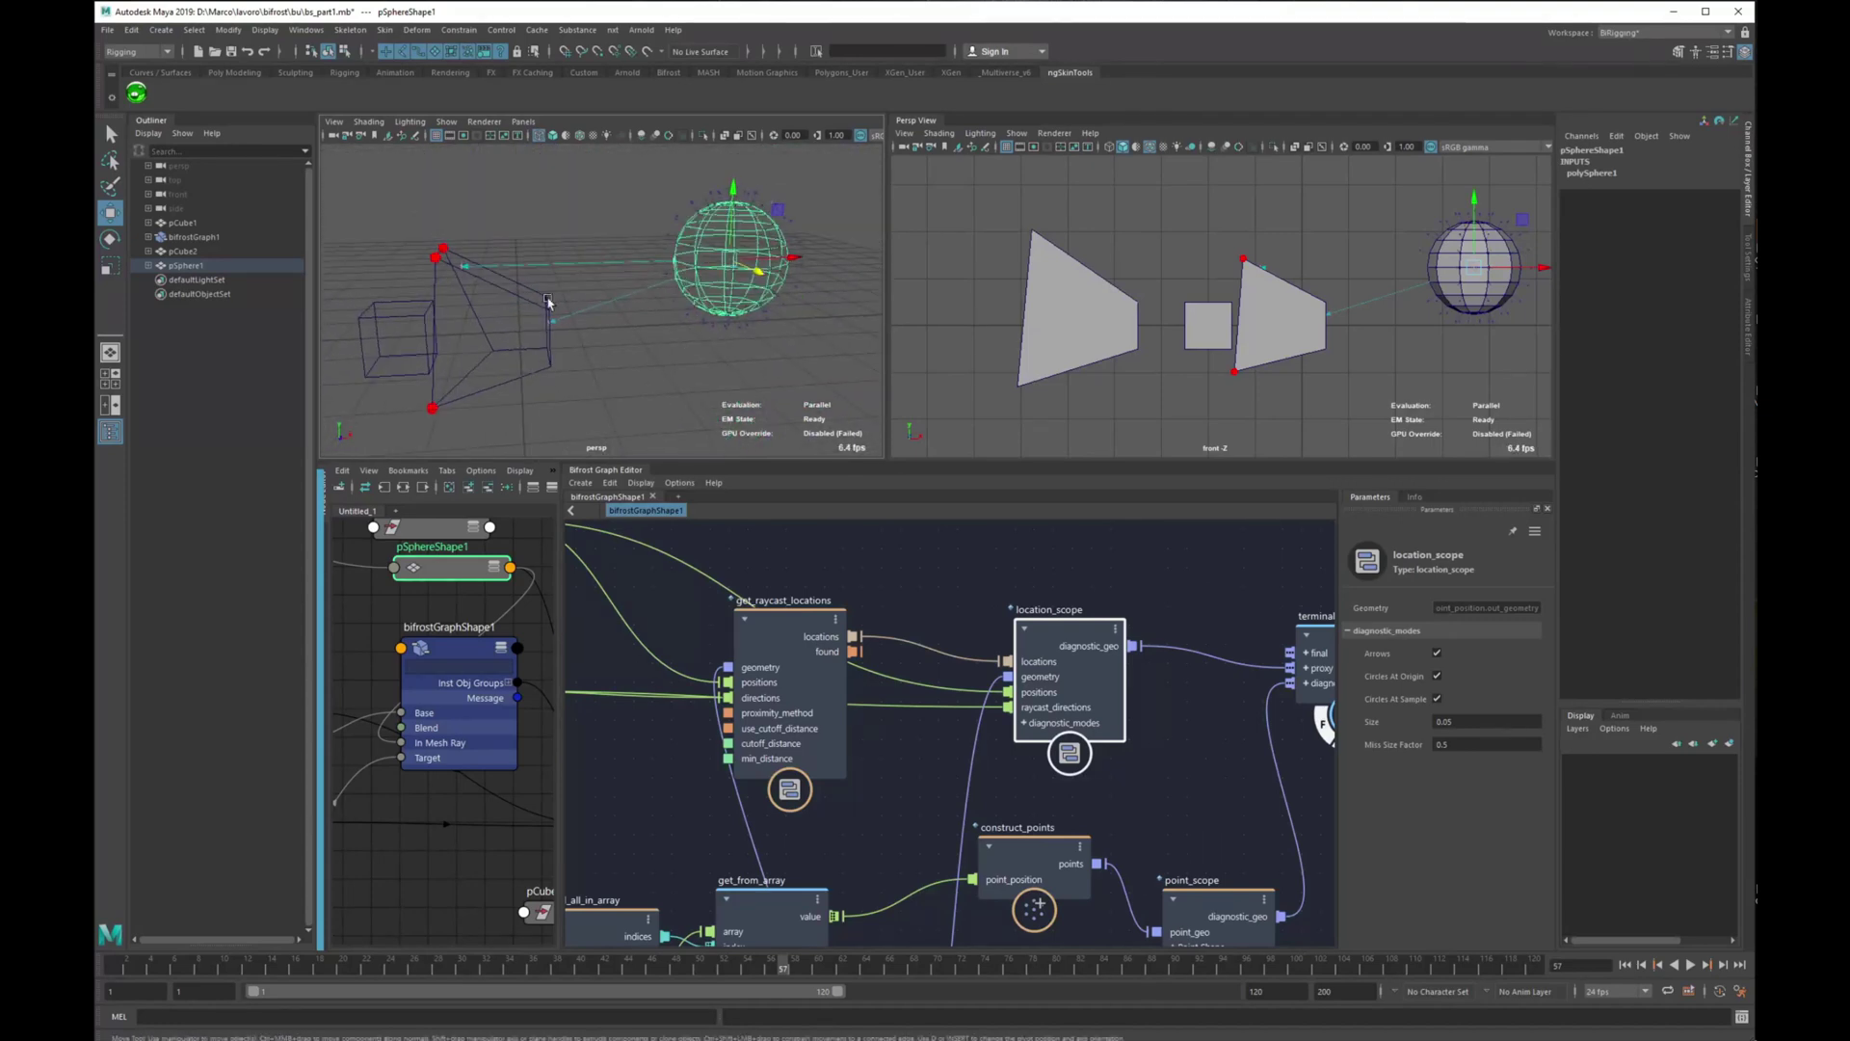
Move the sphere inside the right-hand deformed cube and scale it down to fit within it.
{"action": "left_click_drag", "start_coordinate": [744, 265], "coordinate": [578, 273]}
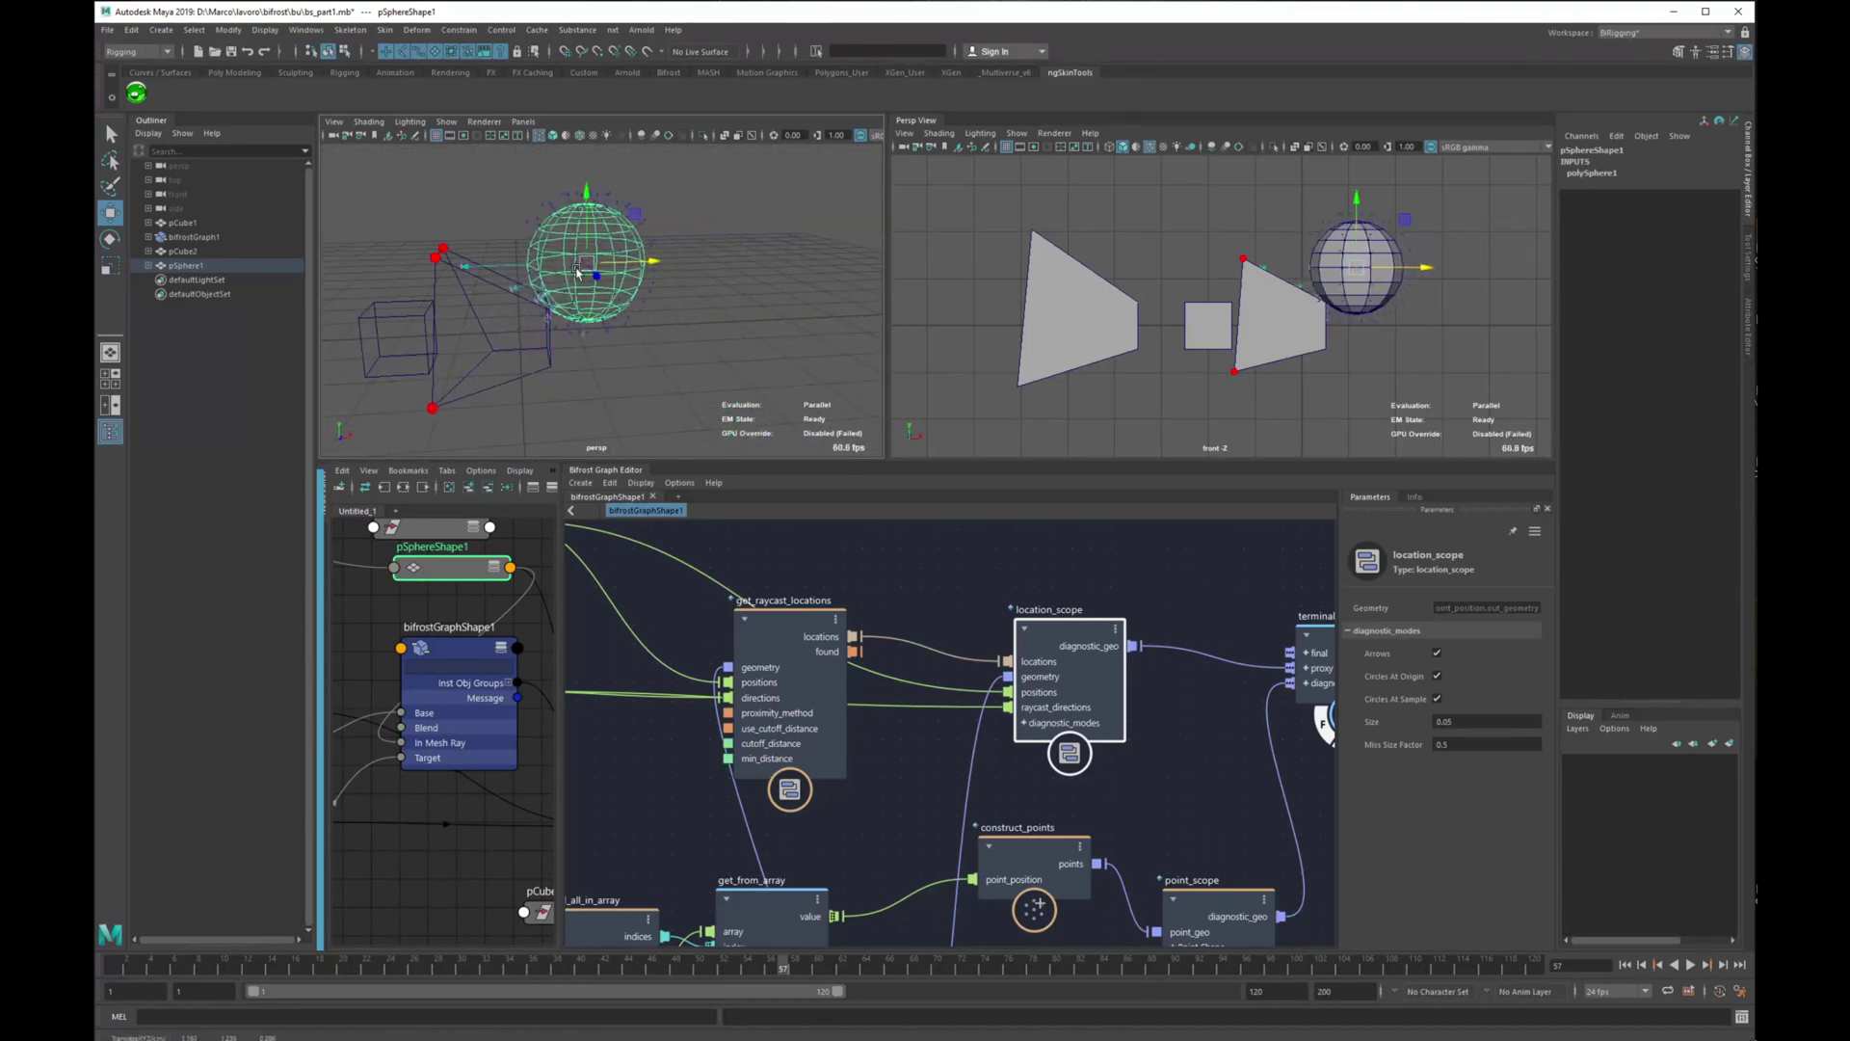
{"action": "left_click_drag", "start_coordinate": [648, 213], "coordinate": [433, 359]}
{"action": "key", "text": "r"}
{"action": "middle_click_drag", "start_coordinate": [507, 339], "coordinate": [597, 336], "text": "alt"}
{"action": "scroll", "coordinate": [598, 336], "scroll_direction": "up", "scroll_amount": 2}
{"action": "key", "text": "w"}
{"action": "left_click_drag", "start_coordinate": [598, 334], "coordinate": [603, 335]}
Move the location_scope node slightly up in the graph.
{"action": "middle_click_drag", "start_coordinate": [1089, 634], "coordinate": [800, 665], "text": "alt"}
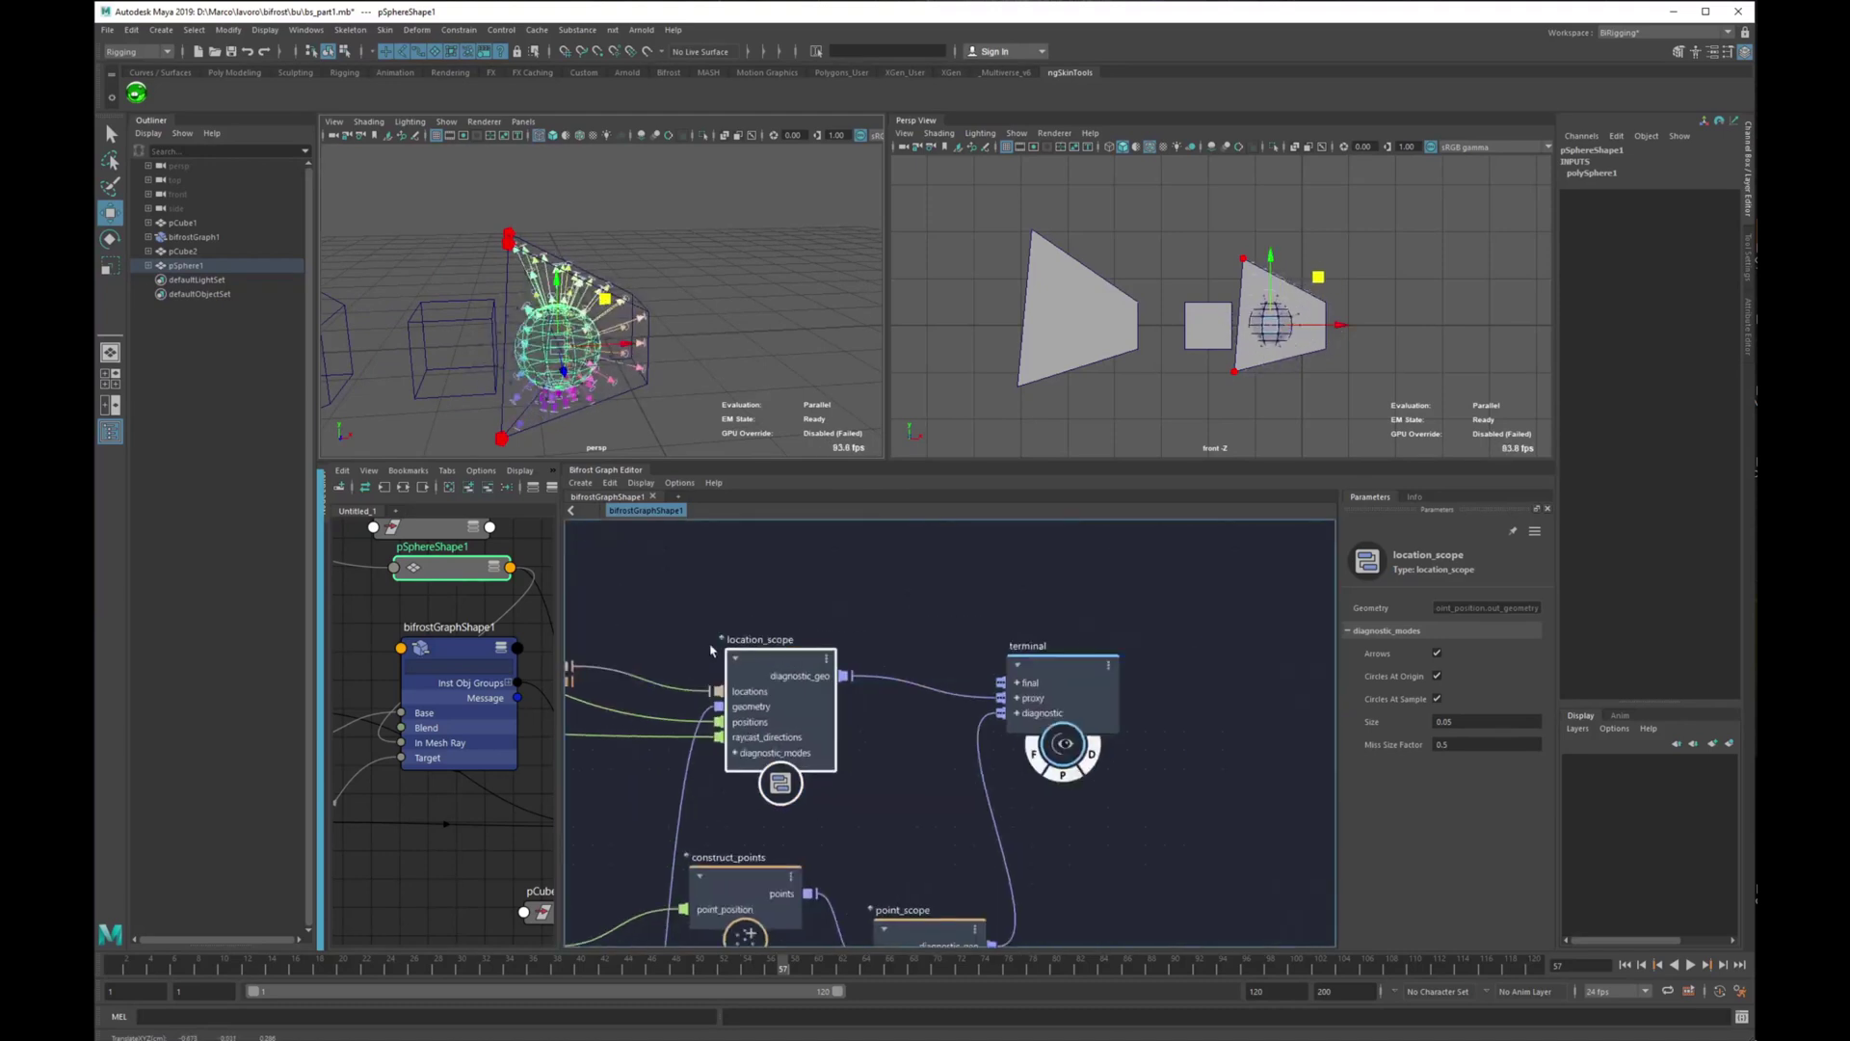
{"action": "left_click_drag", "start_coordinate": [801, 665], "coordinate": [806, 625]}
{"action": "scroll", "coordinate": [842, 616], "scroll_direction": "up", "scroll_amount": 2}
{"action": "middle_click_drag", "start_coordinate": [842, 615], "coordinate": [1116, 618], "text": "alt"}
{"action": "scroll", "coordinate": [1116, 618], "scroll_direction": "down", "scroll_amount": 2}
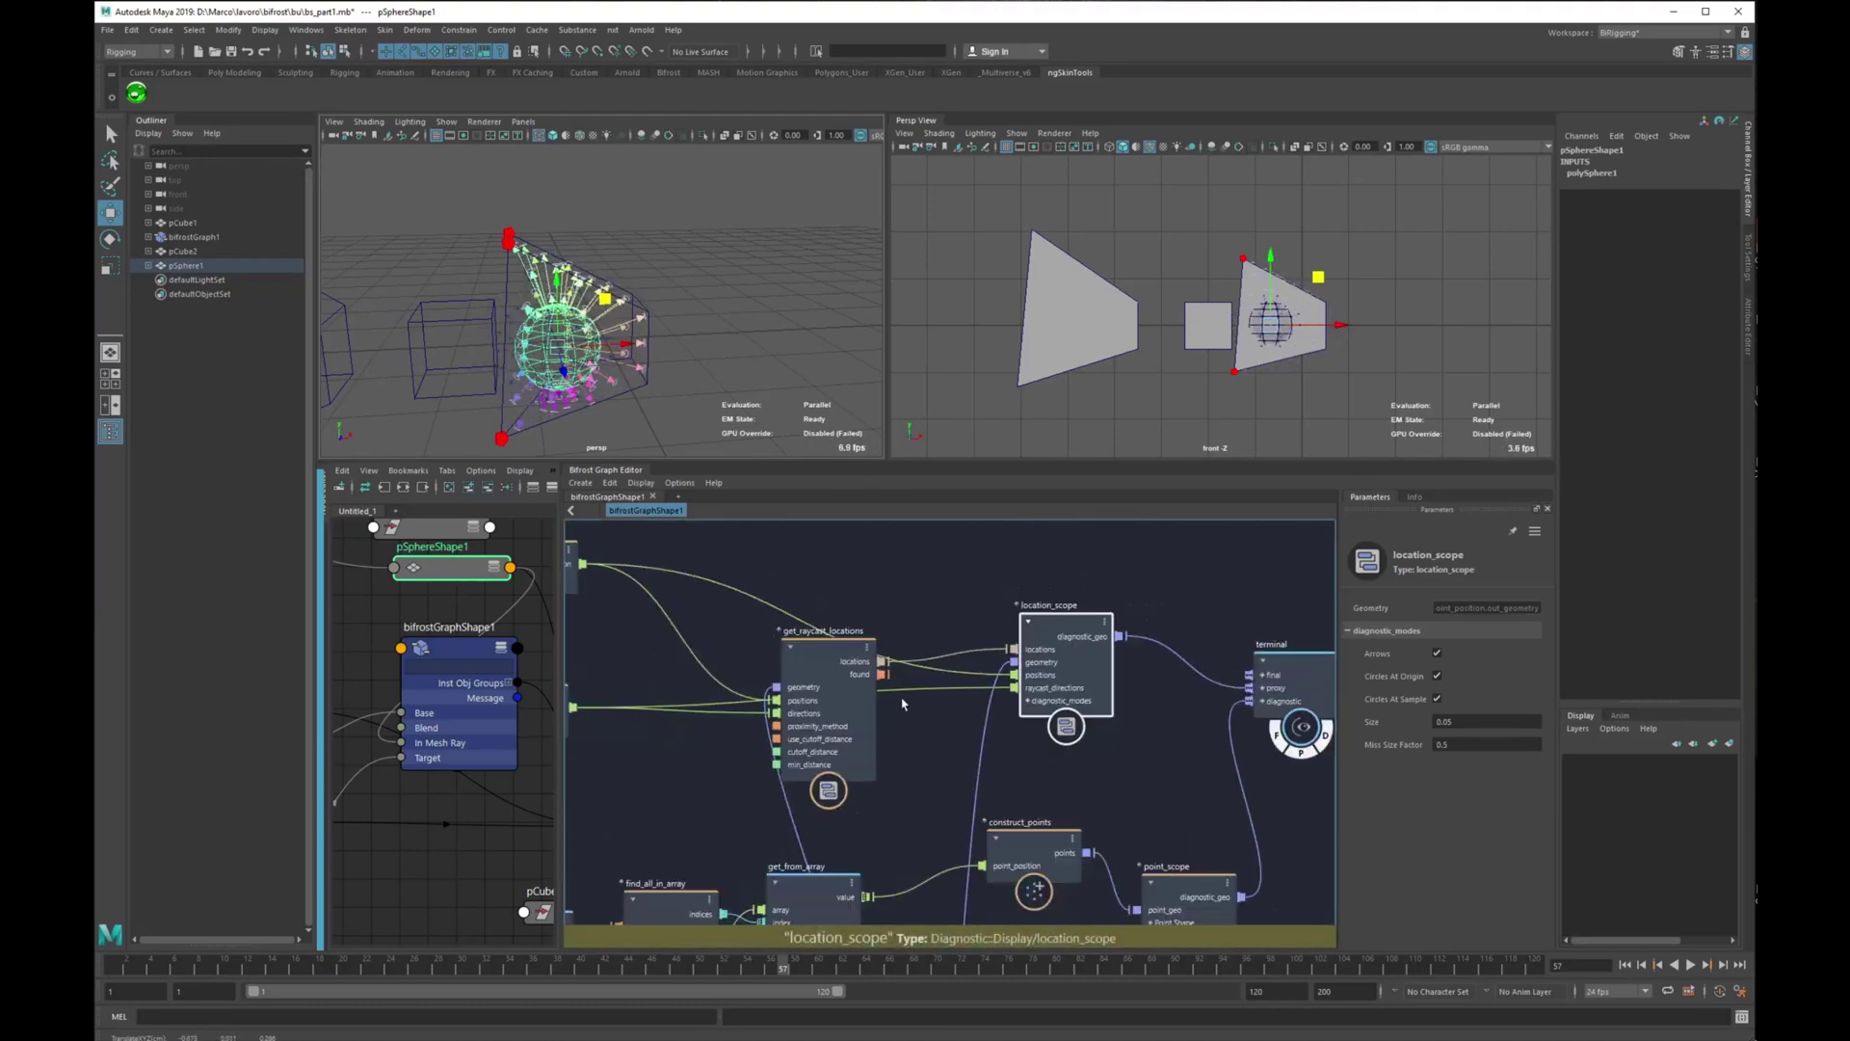
Select location_scope and toggle its Arrows display off and back on.
{"action": "left_click", "coordinate": [1108, 782]}
{"action": "left_click", "coordinate": [1063, 688]}
{"action": "key", "text": "f"}
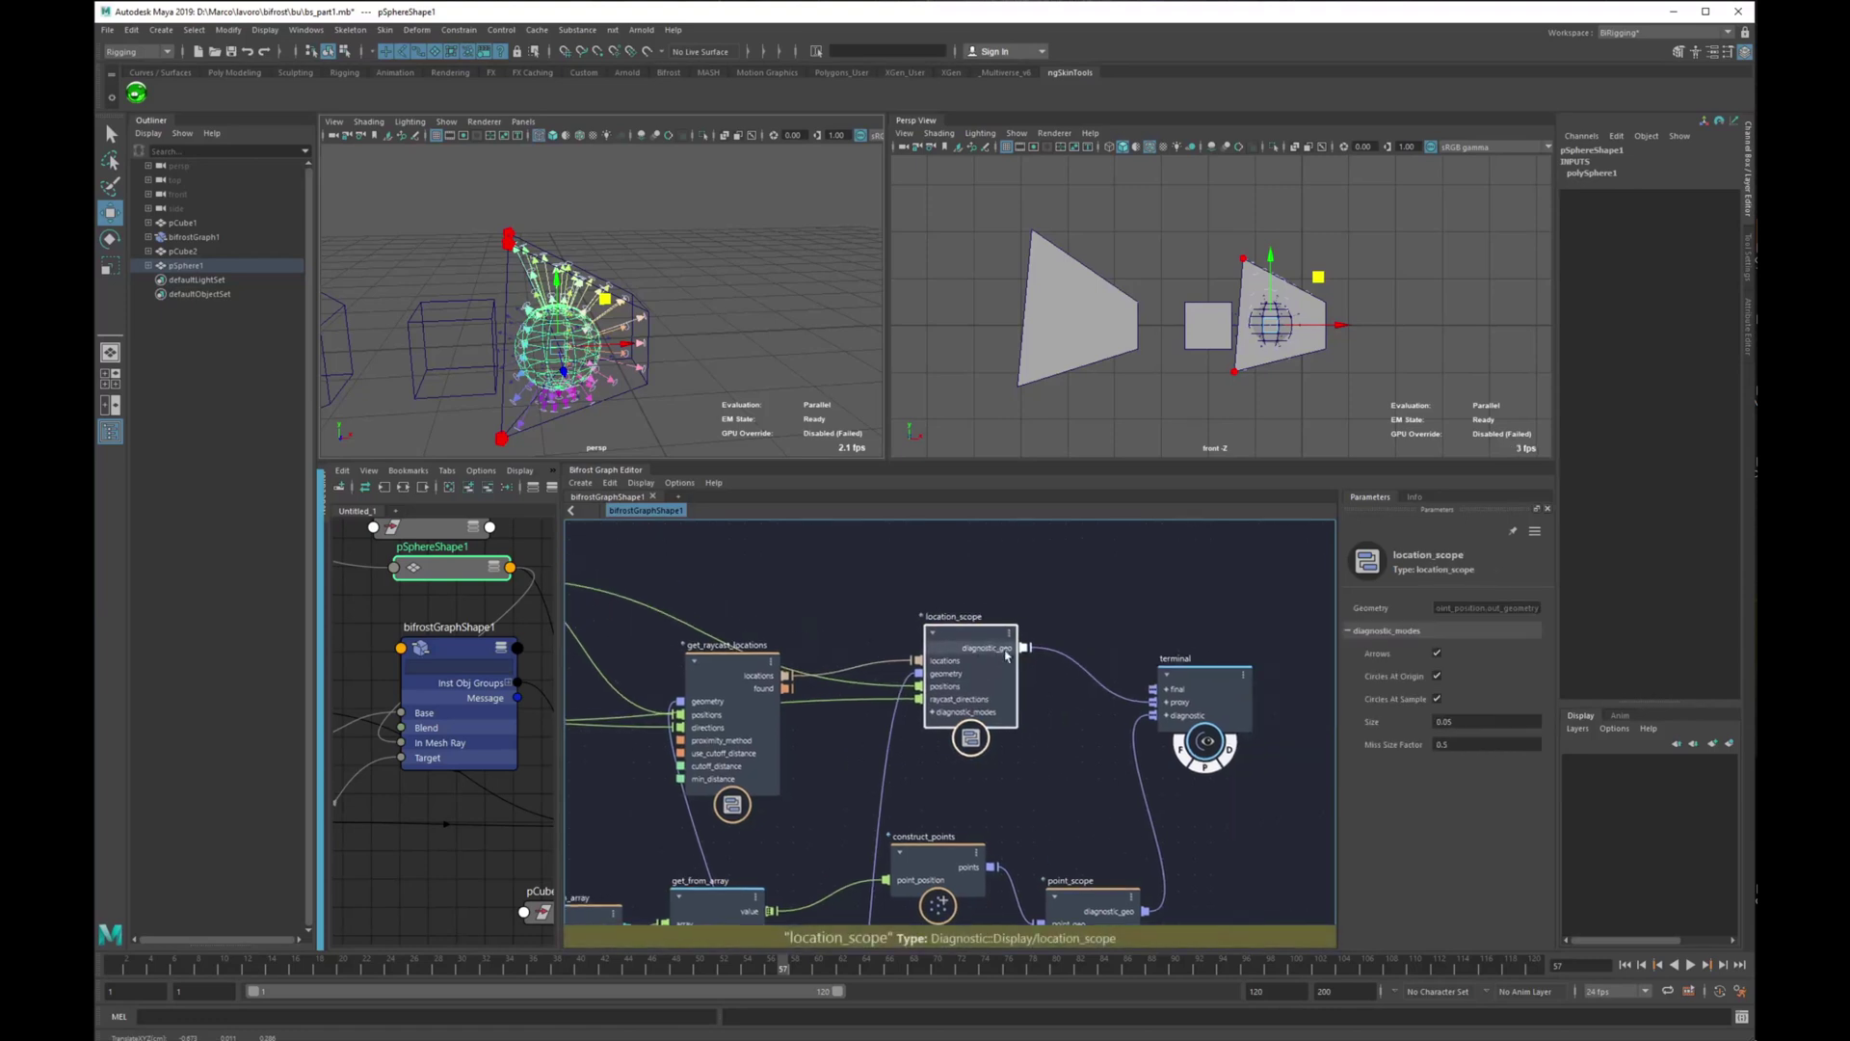
{"action": "left_click", "coordinate": [1439, 657]}
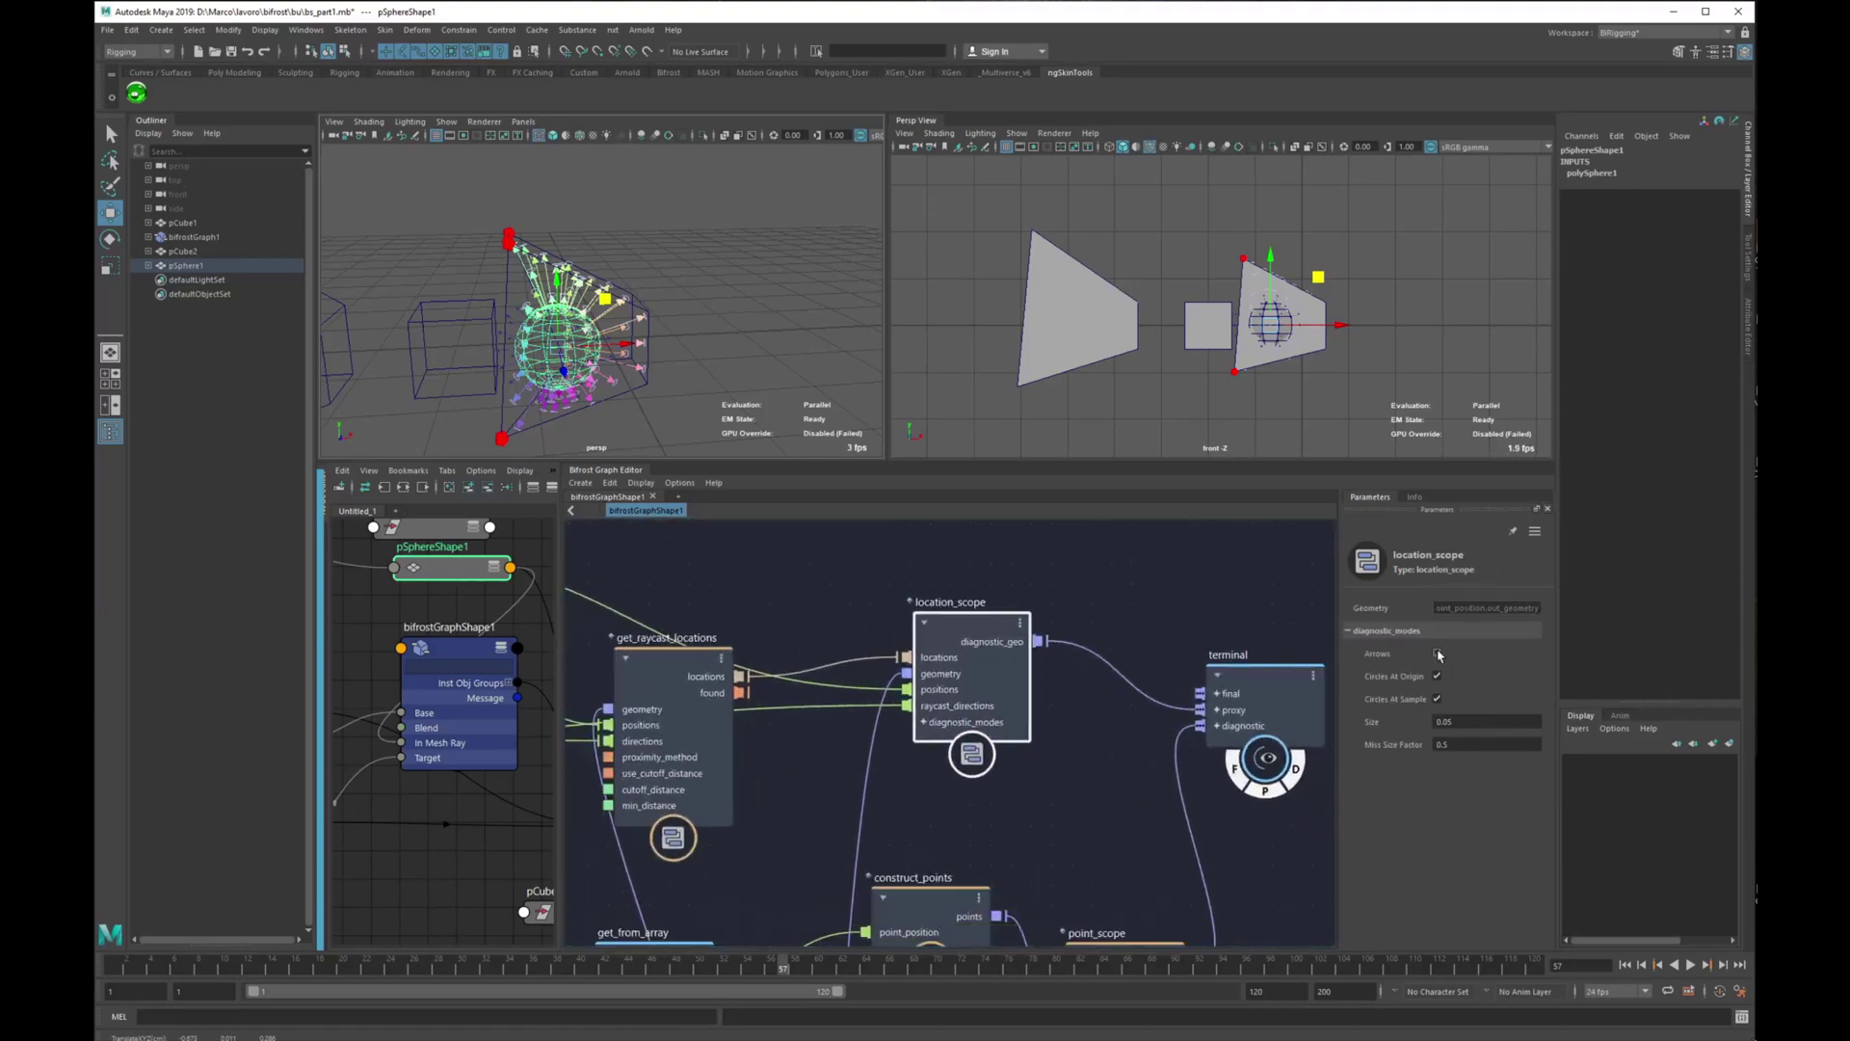
{"action": "left_click", "coordinate": [1438, 657]}
Hide pSphere1 and bring the ray arrows inside the deformed cube into close view.
{"action": "left_click", "coordinate": [186, 266]}
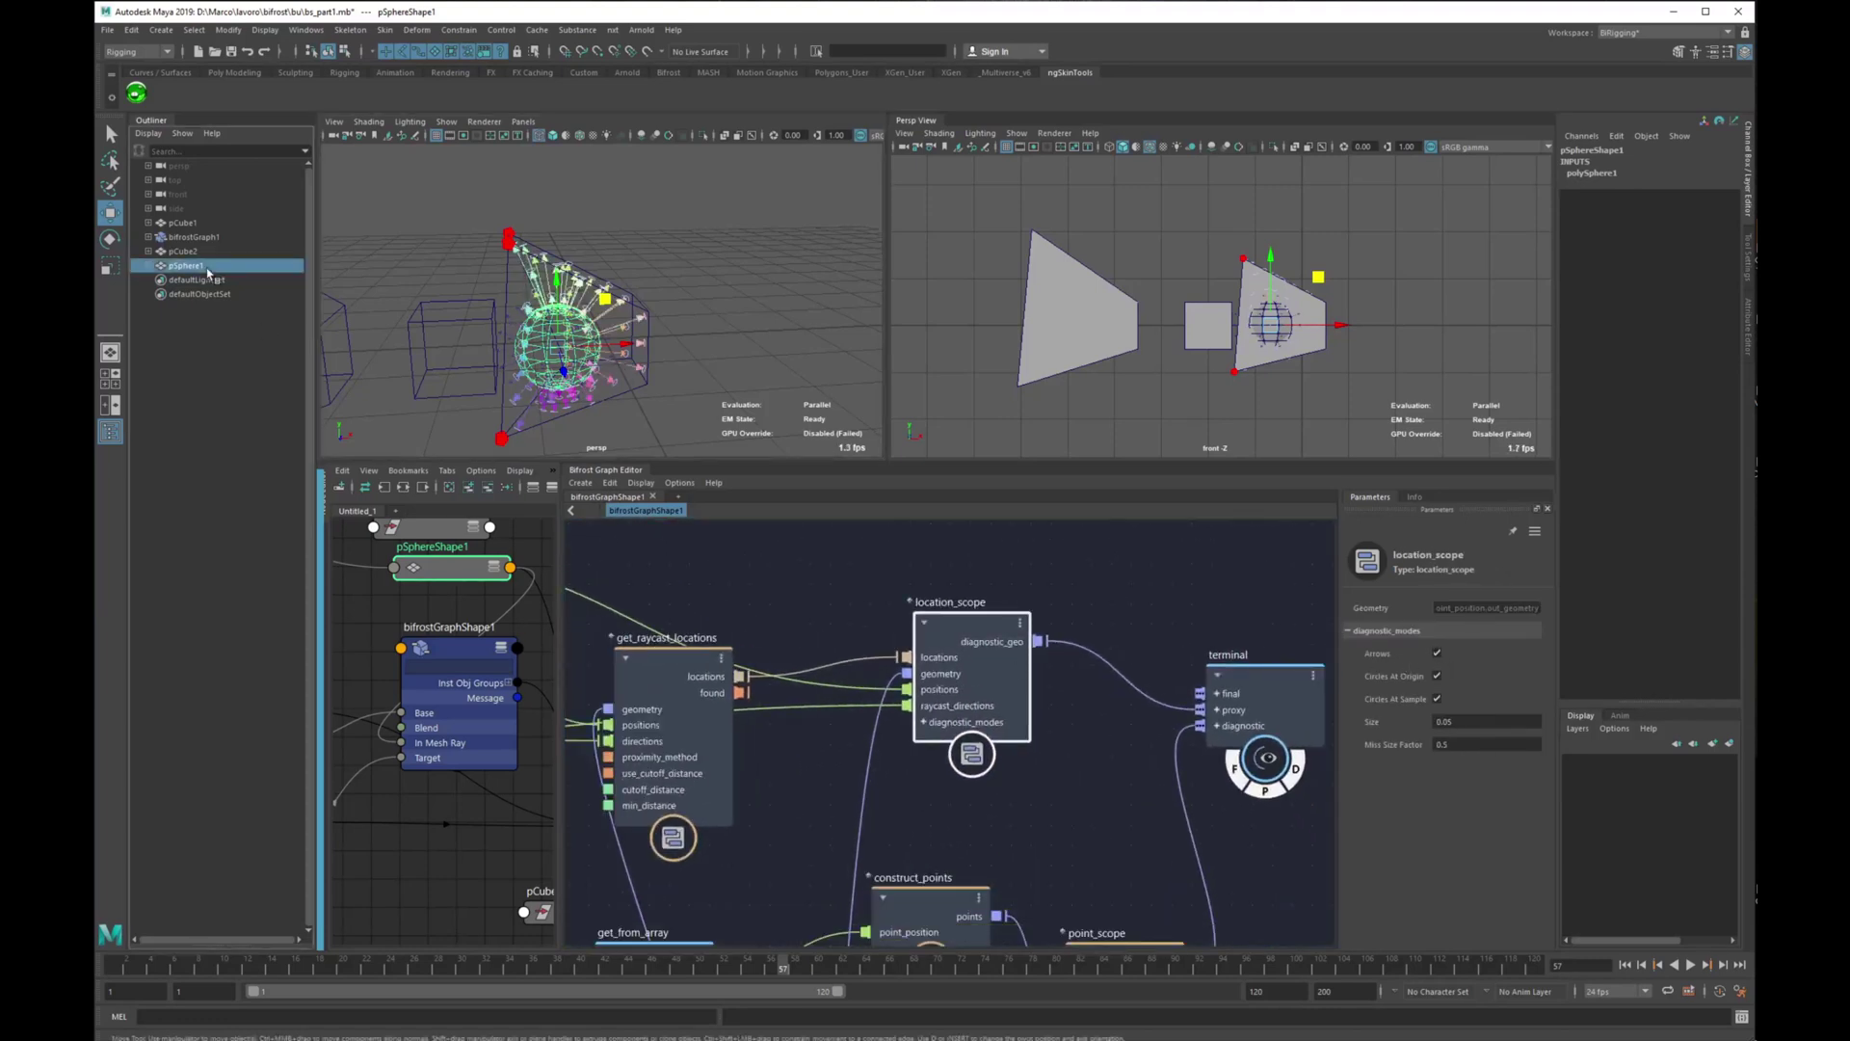
{"action": "key", "text": "ctrl+h"}
{"action": "scroll", "coordinate": [643, 342], "scroll_direction": "up", "scroll_amount": 5}
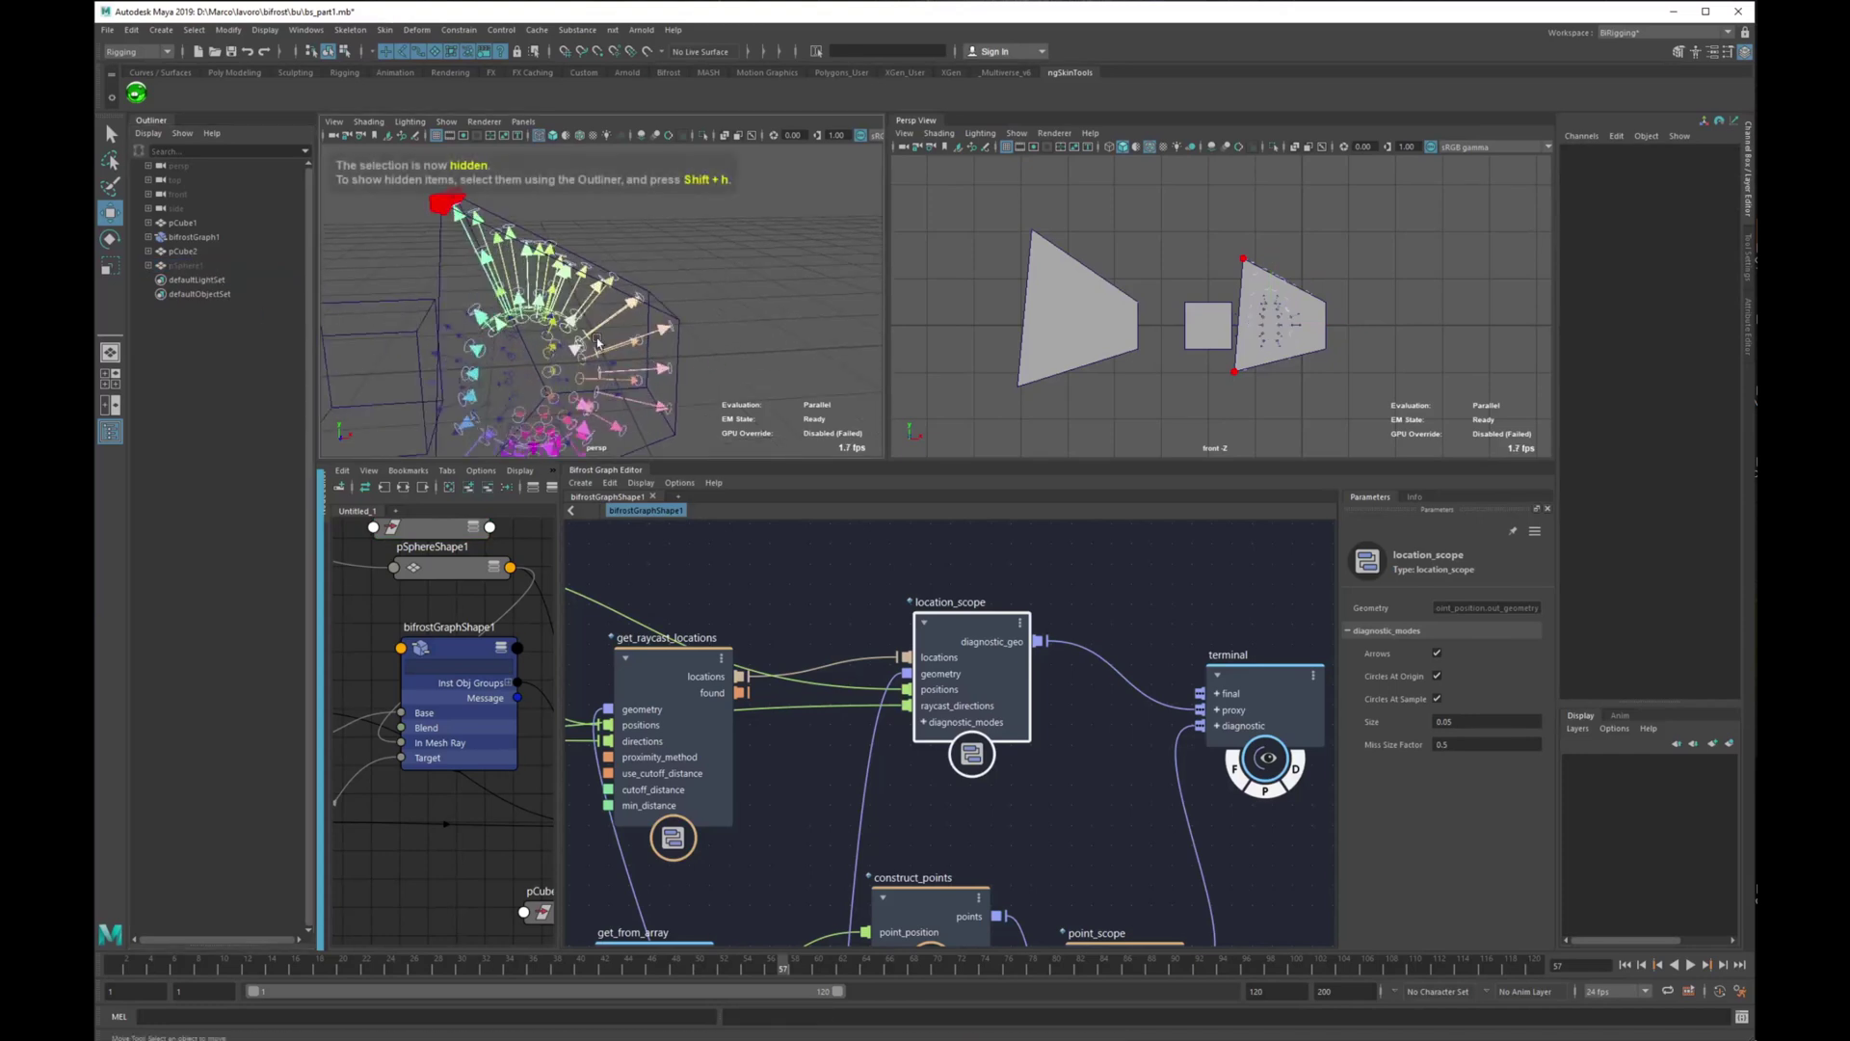
{"action": "middle_click_drag", "start_coordinate": [582, 358], "coordinate": [670, 309], "text": "alt"}
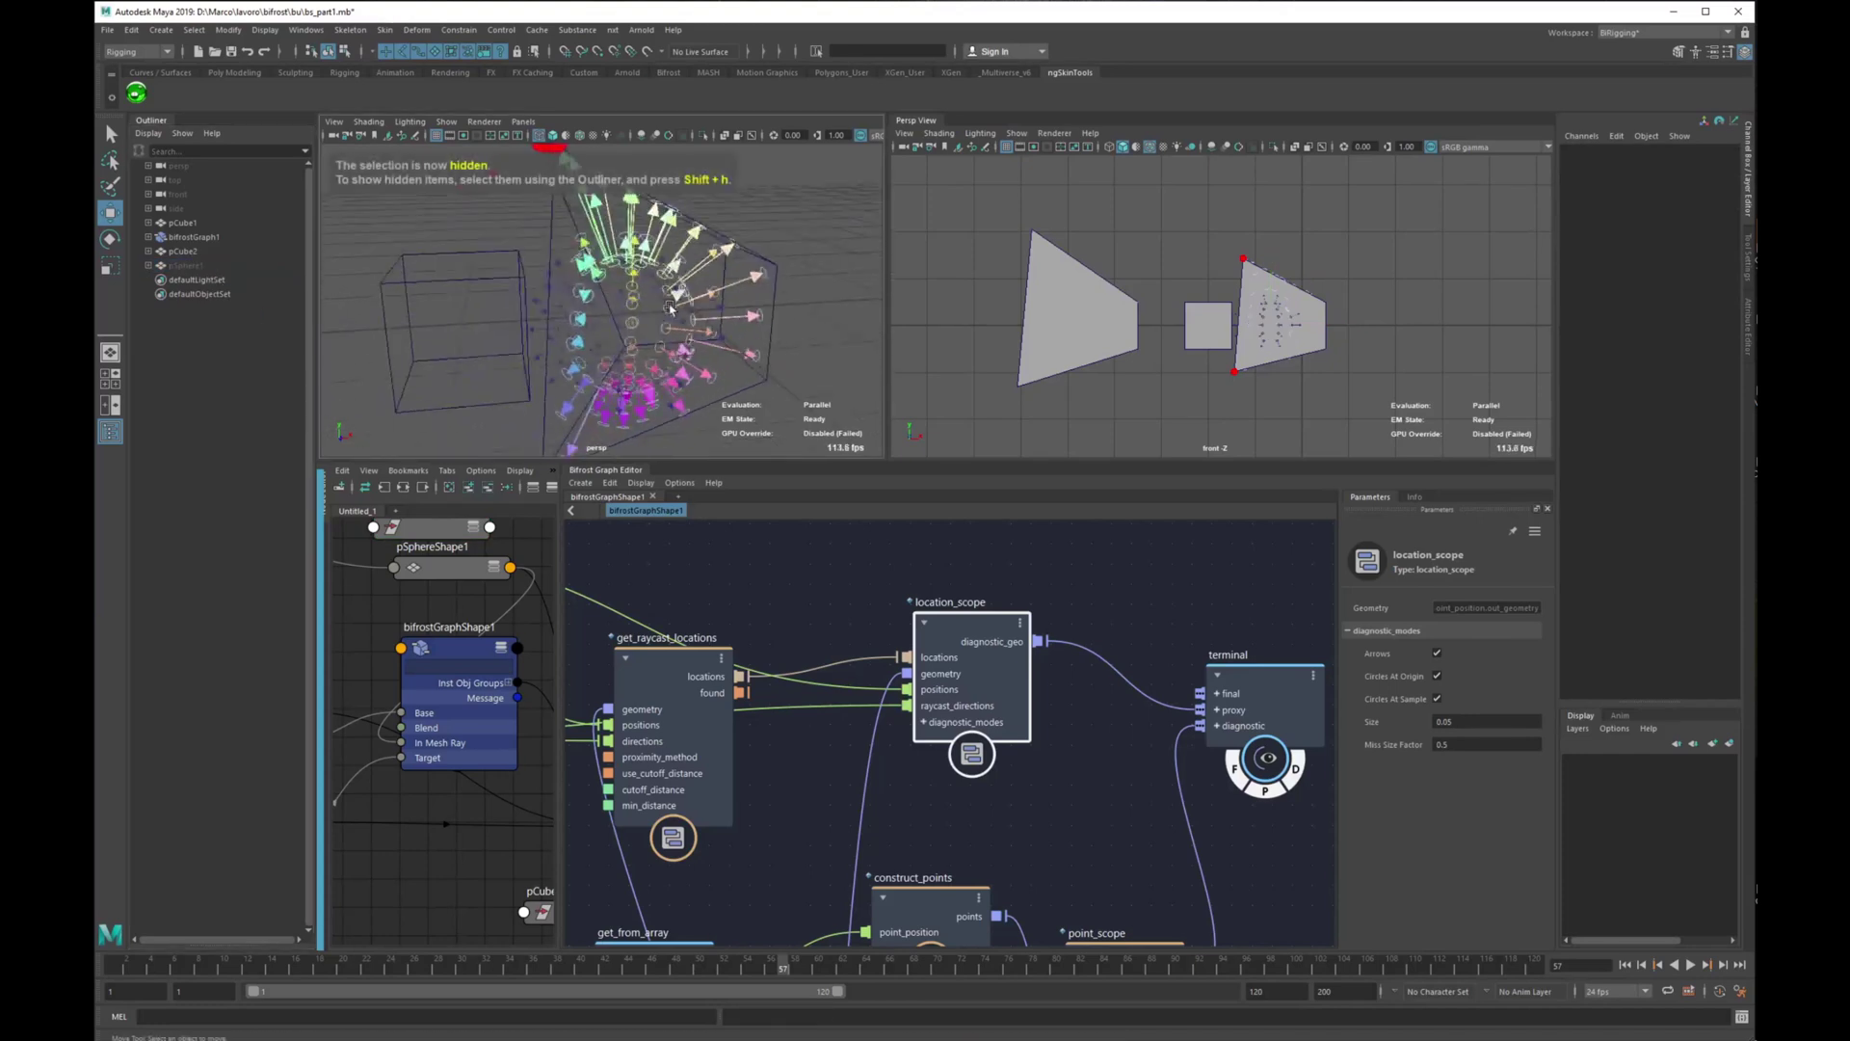
Toggle location_scope's Arrows and Circles At Sample options to compare the ray display modes.
{"action": "left_click", "coordinate": [1437, 654]}
{"action": "left_click", "coordinate": [1438, 699]}
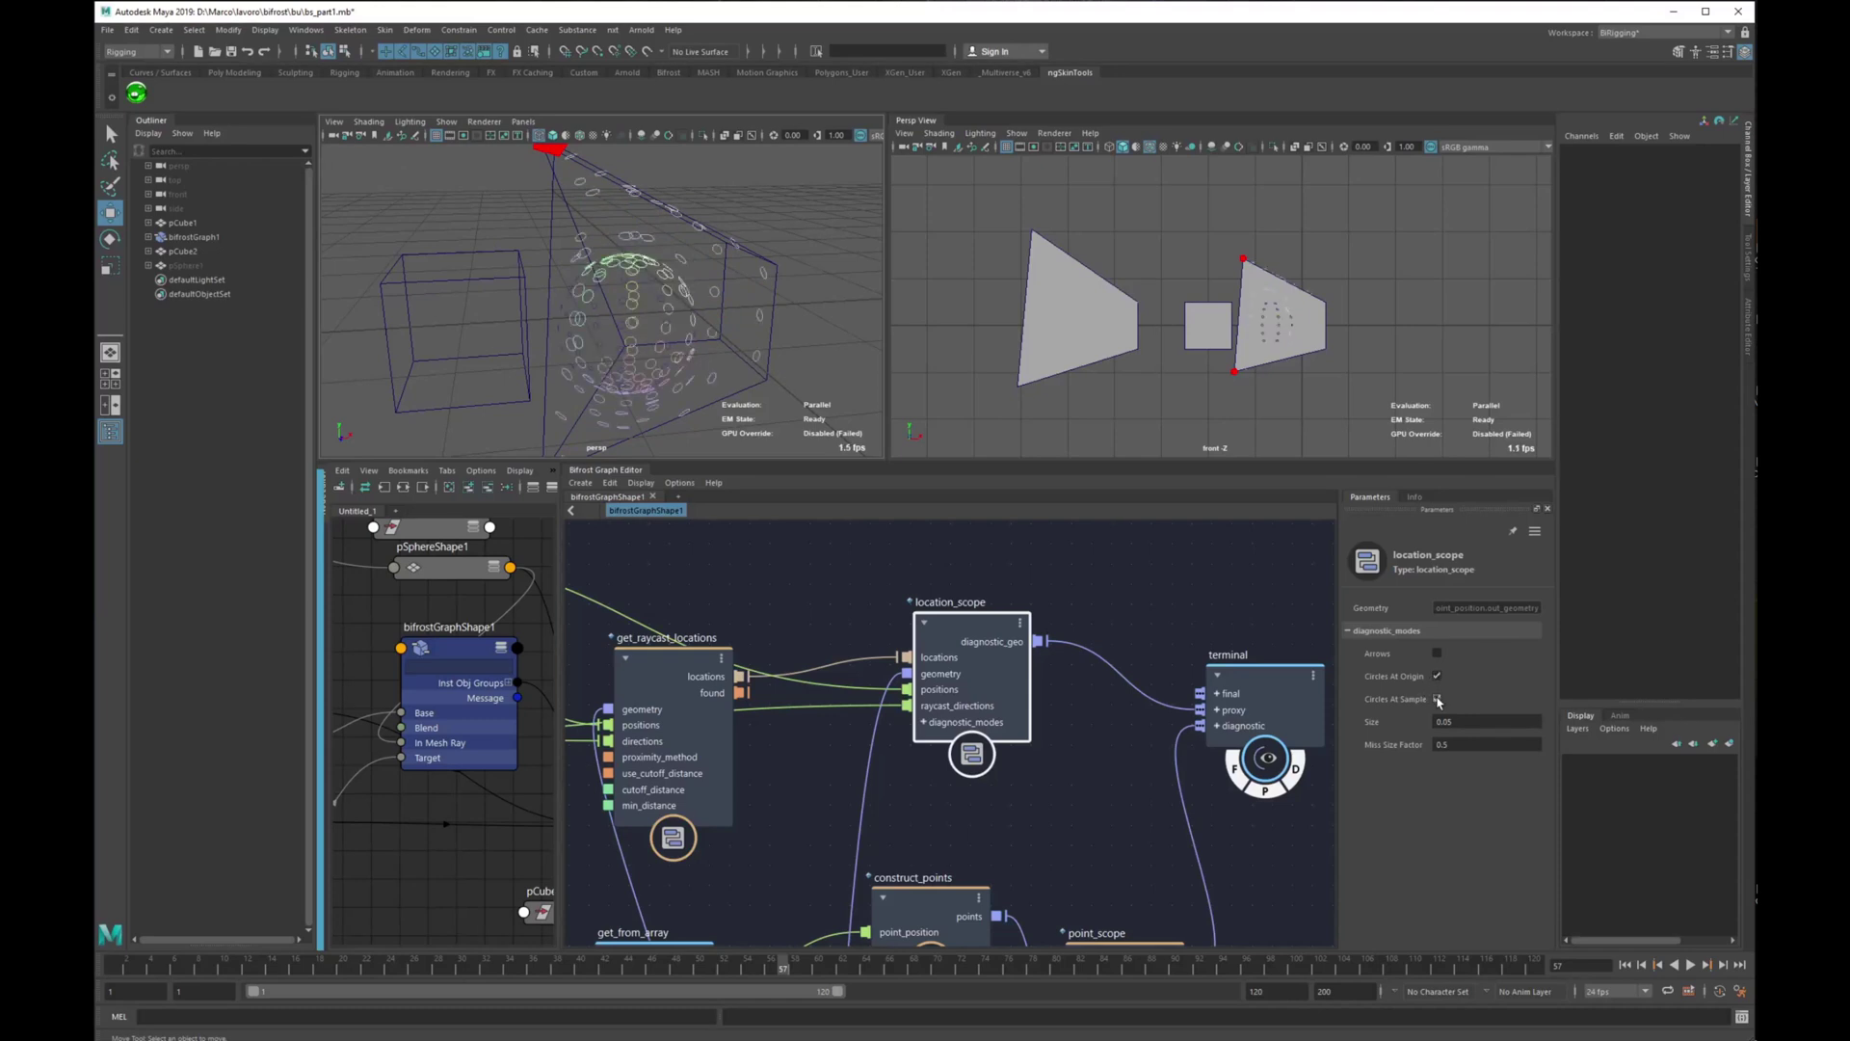
{"action": "left_click_drag", "start_coordinate": [740, 352], "coordinate": [811, 344], "text": "alt"}
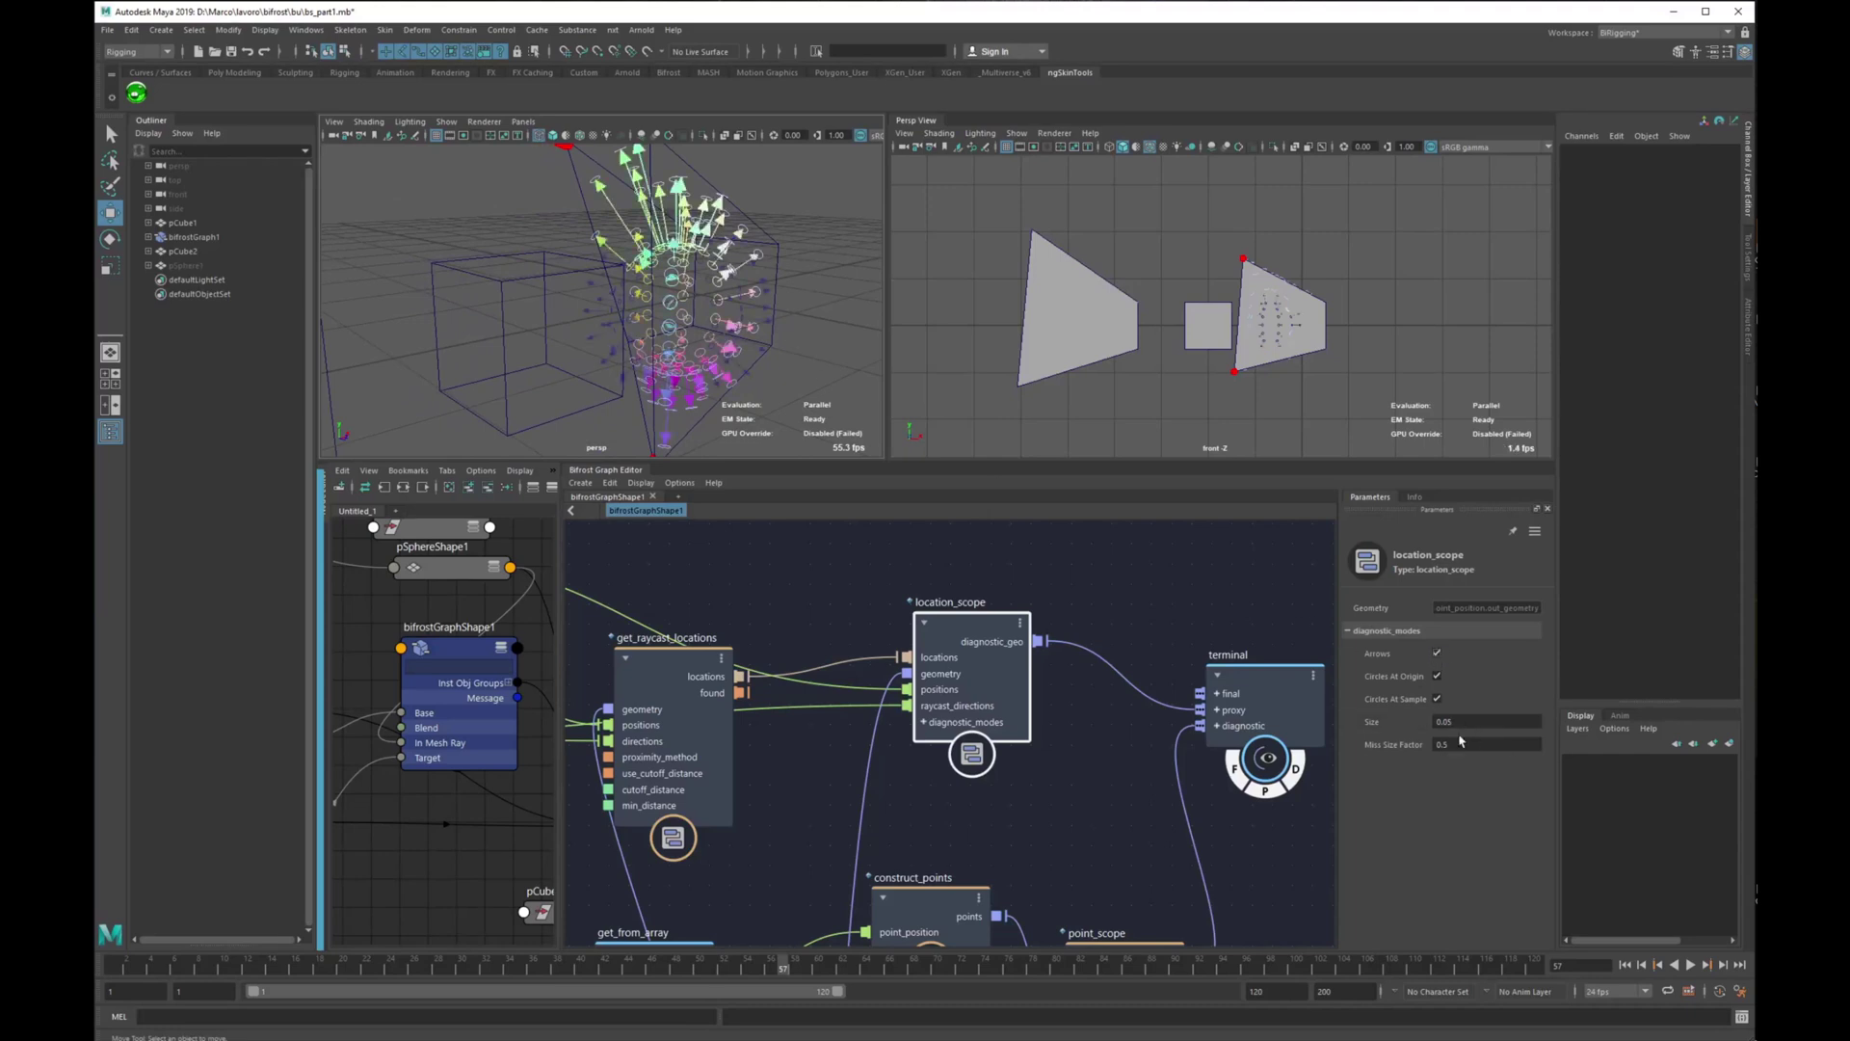
Reduce location_scope's Size to 0.037 and move the node left toward get_raycast_locations.
{"action": "left_click_drag", "start_coordinate": [1459, 721], "coordinate": [1434, 720]}
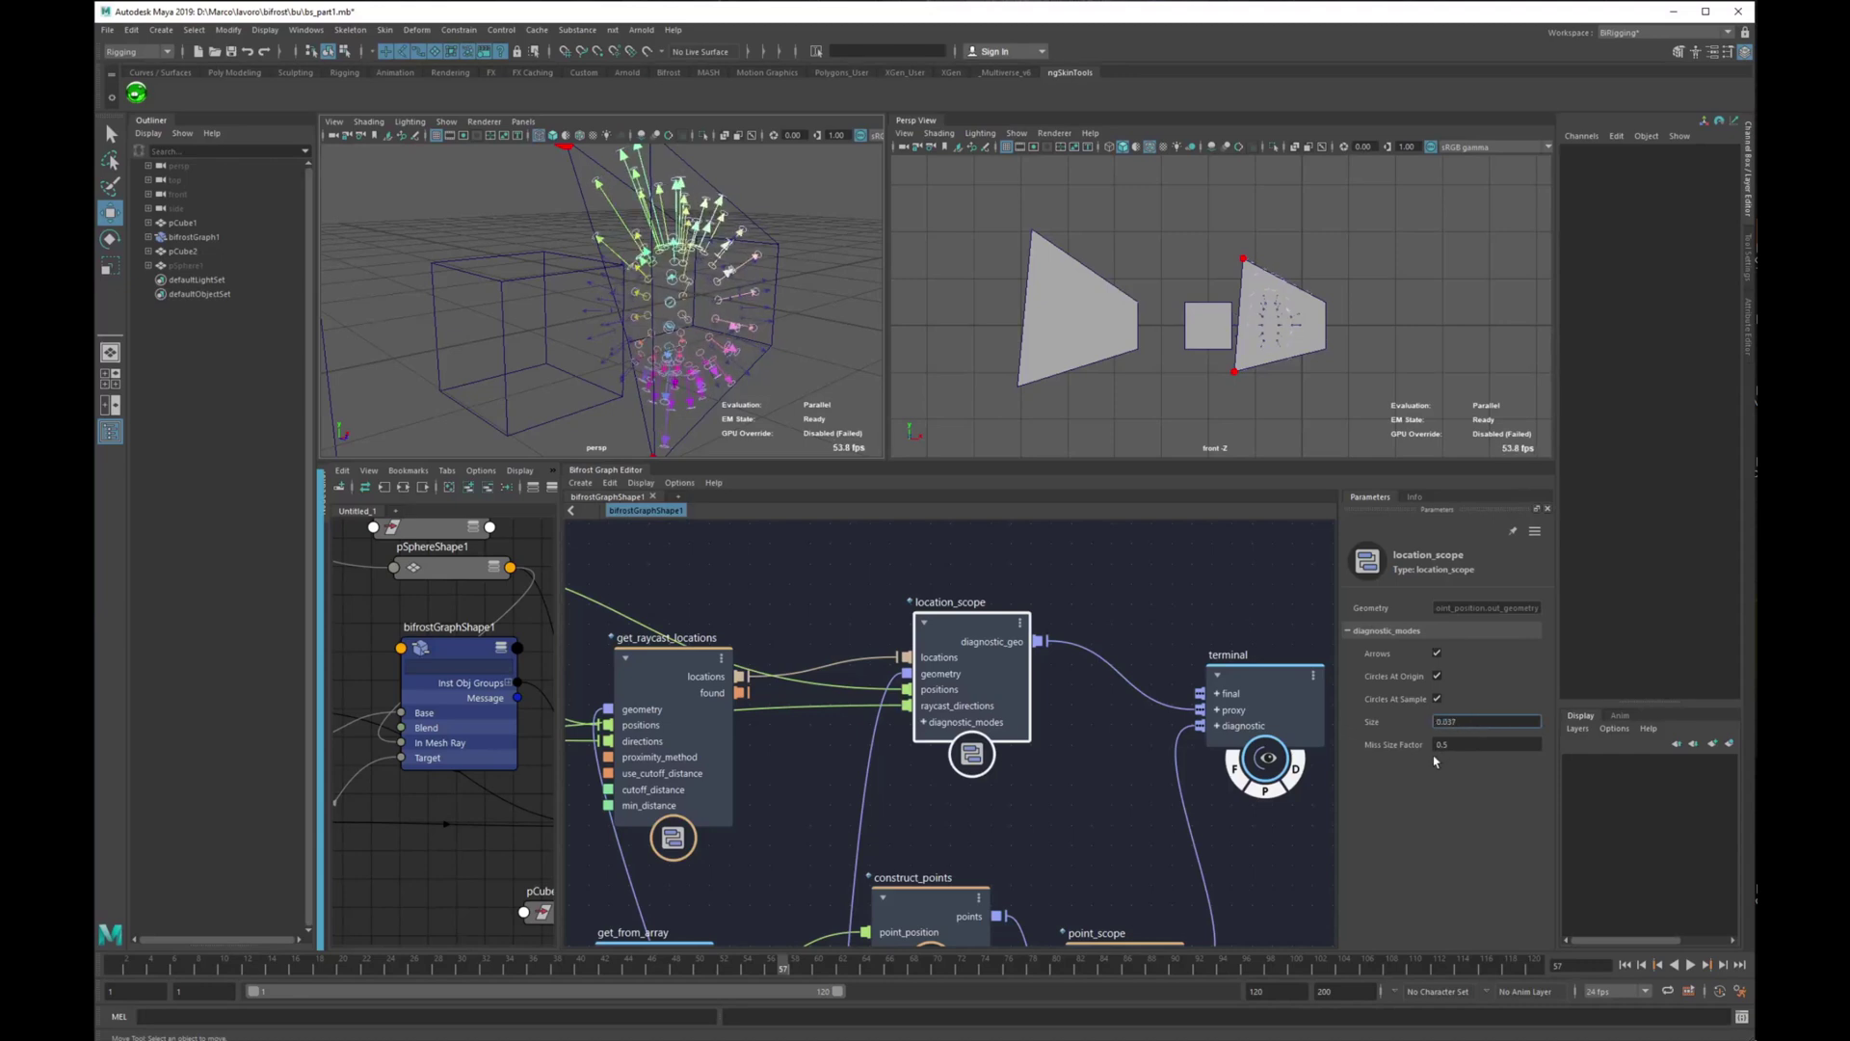
{"action": "scroll", "coordinate": [788, 663], "scroll_direction": "down", "scroll_amount": 3}
{"action": "left_click_drag", "start_coordinate": [922, 638], "coordinate": [849, 645]}
Try a Miss Size Factor of about 1.2 on location_scope and undo the change.
{"action": "left_click_drag", "start_coordinate": [1455, 745], "coordinate": [1638, 759]}
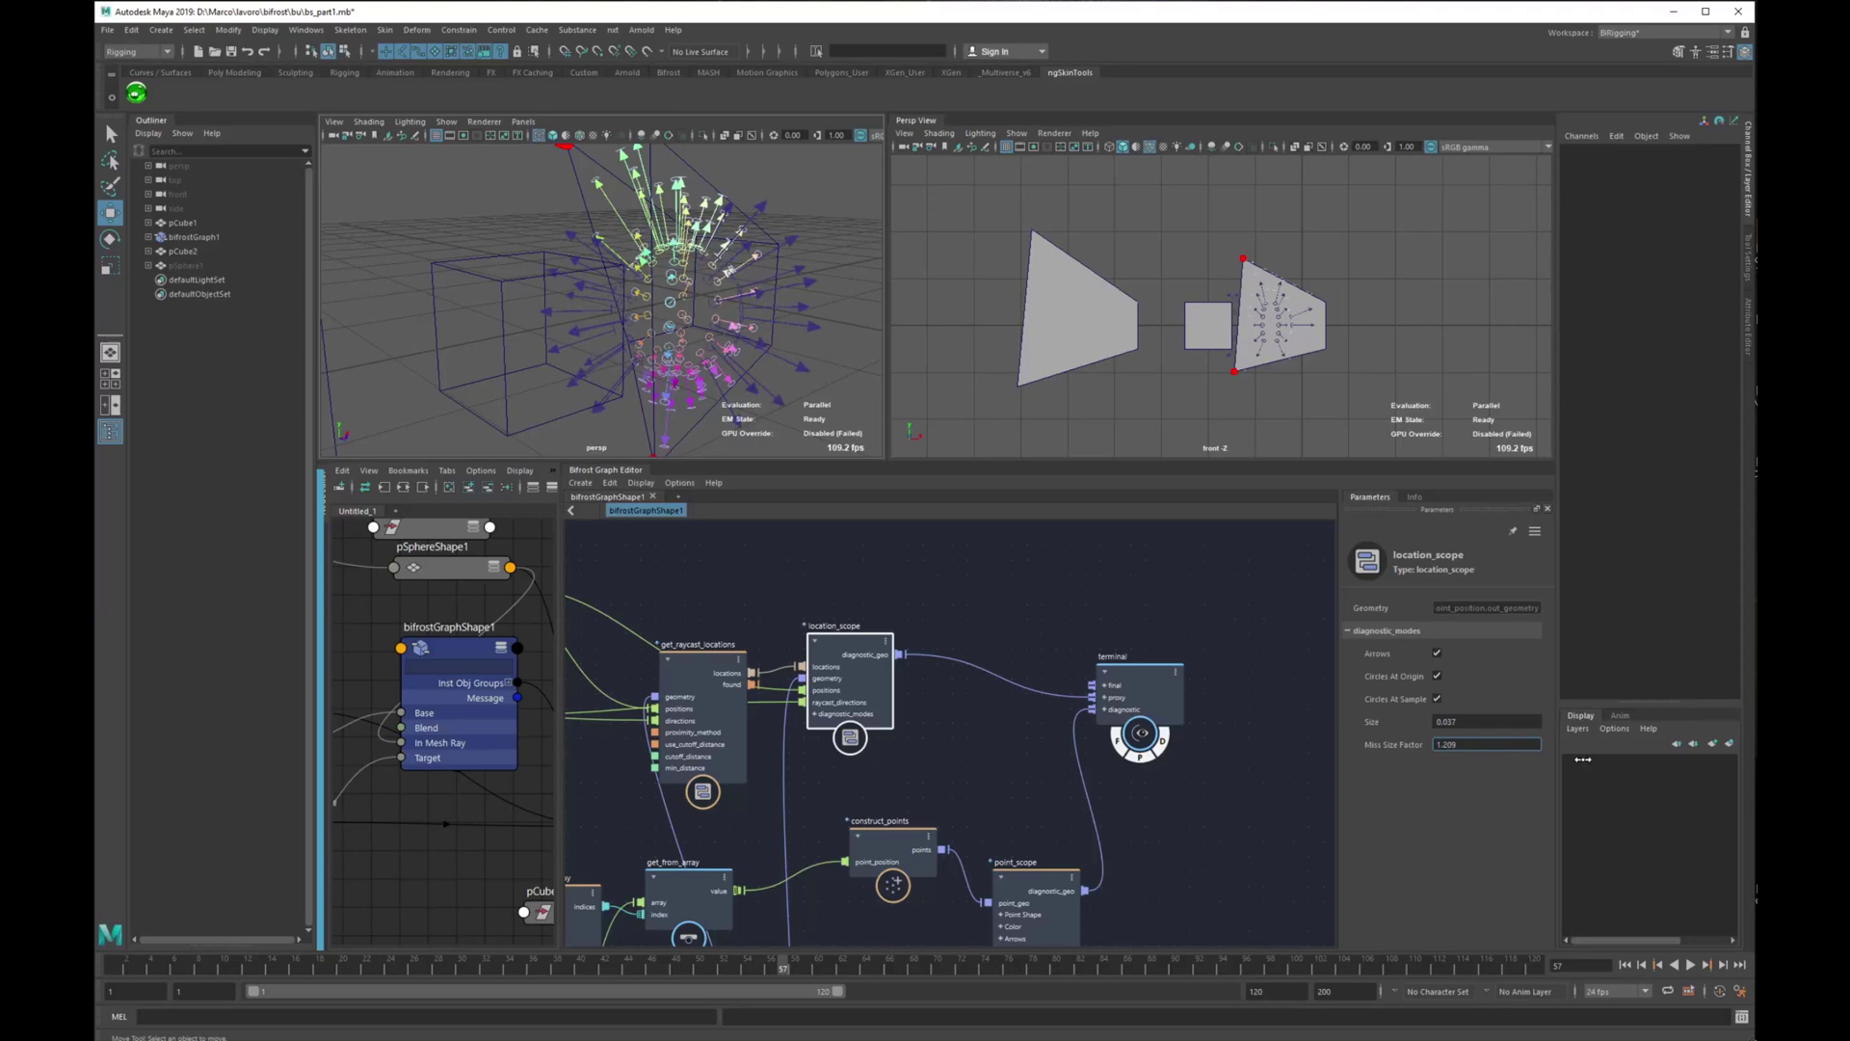
{"action": "key", "text": "a"}
{"action": "key", "text": "ctrl+z"}
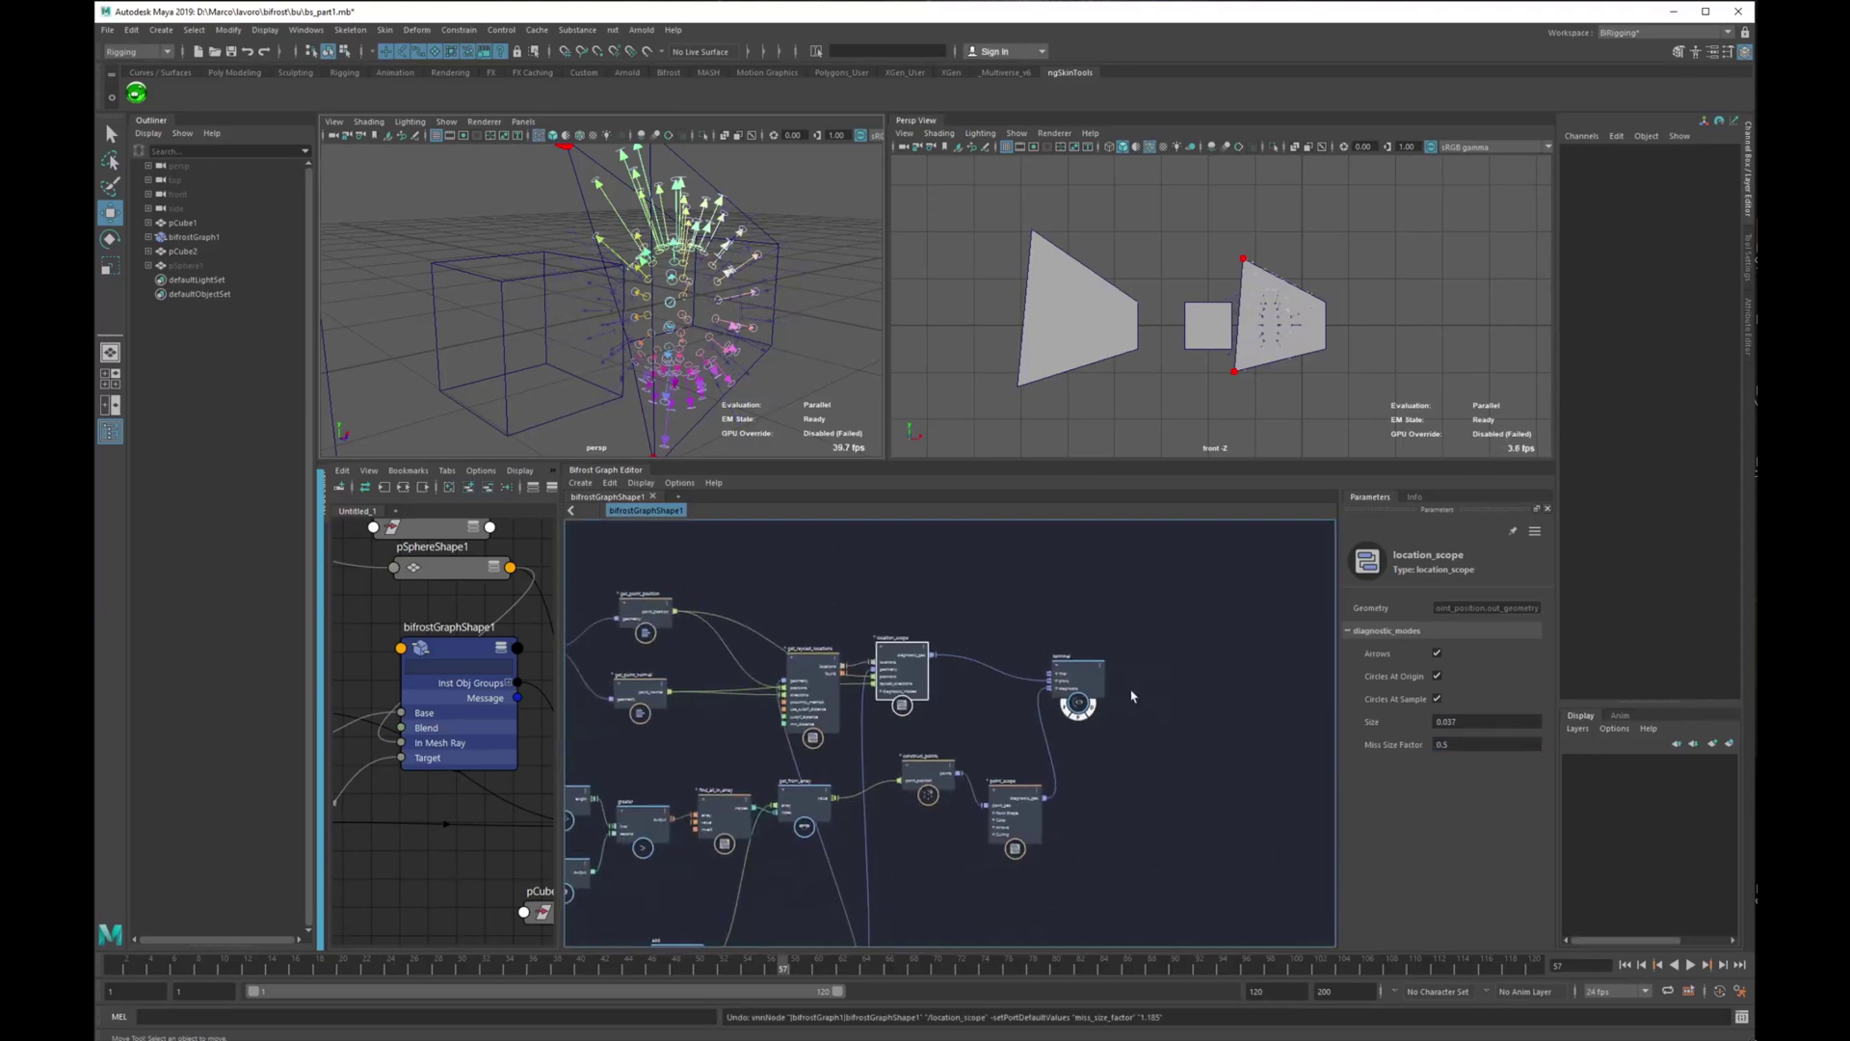
Toggle the terminal node's diagnostic and proxy displays off and back on to compare what each one shows.
{"action": "scroll", "coordinate": [1113, 636], "scroll_direction": "up", "scroll_amount": 5}
{"action": "left_click", "coordinate": [925, 654]}
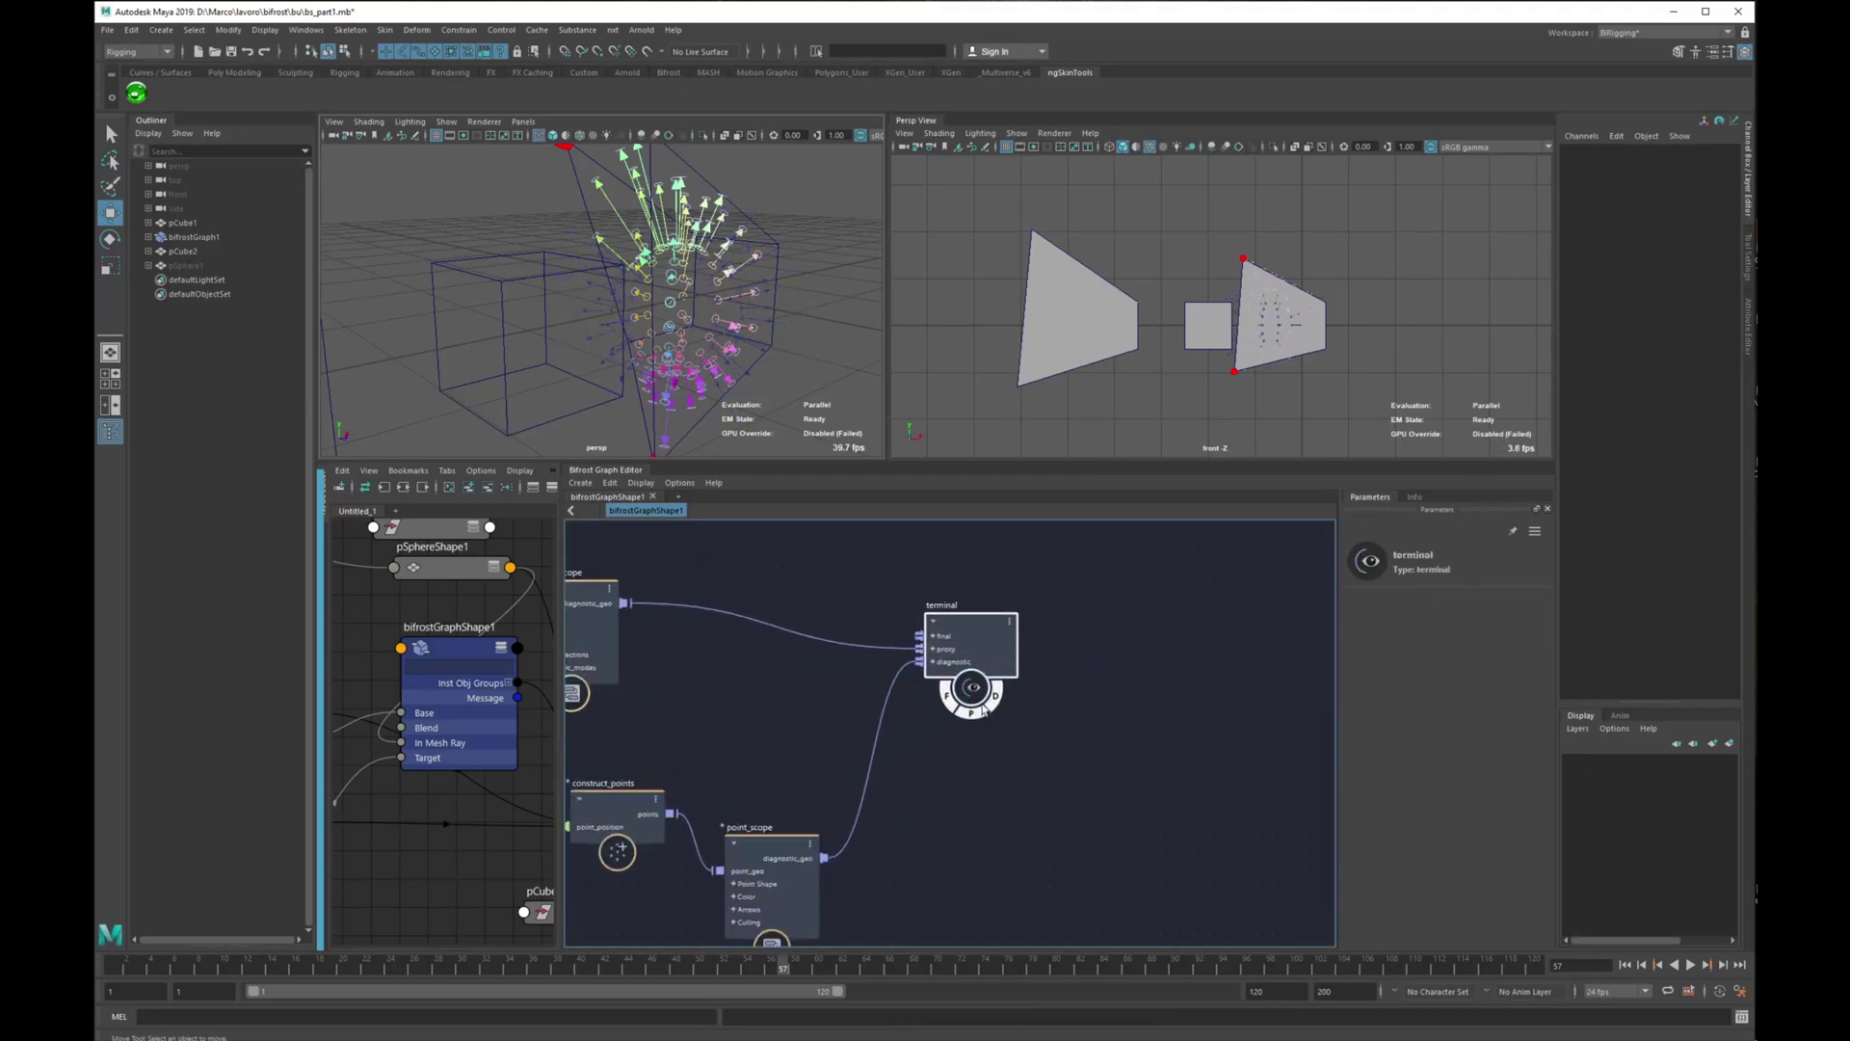
{"action": "scroll", "coordinate": [925, 653], "scroll_direction": "up", "scroll_amount": 3}
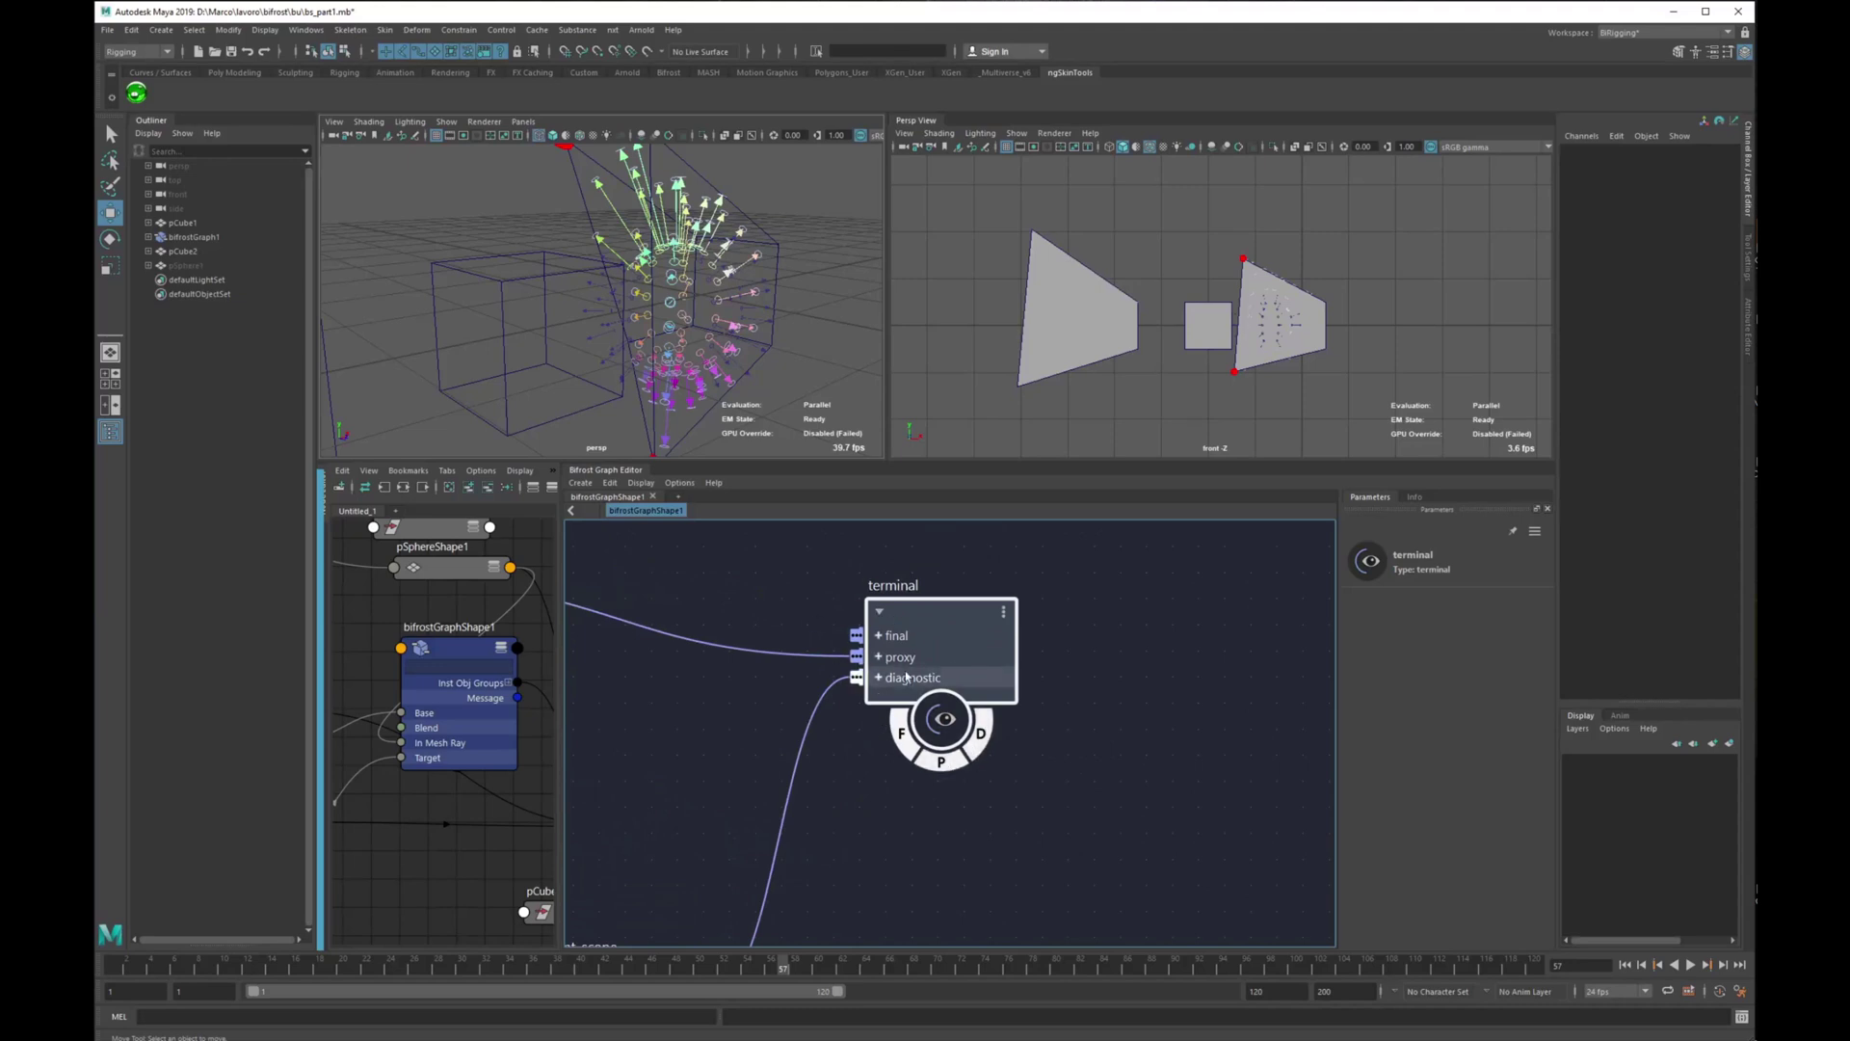
{"action": "left_click", "coordinate": [982, 736]}
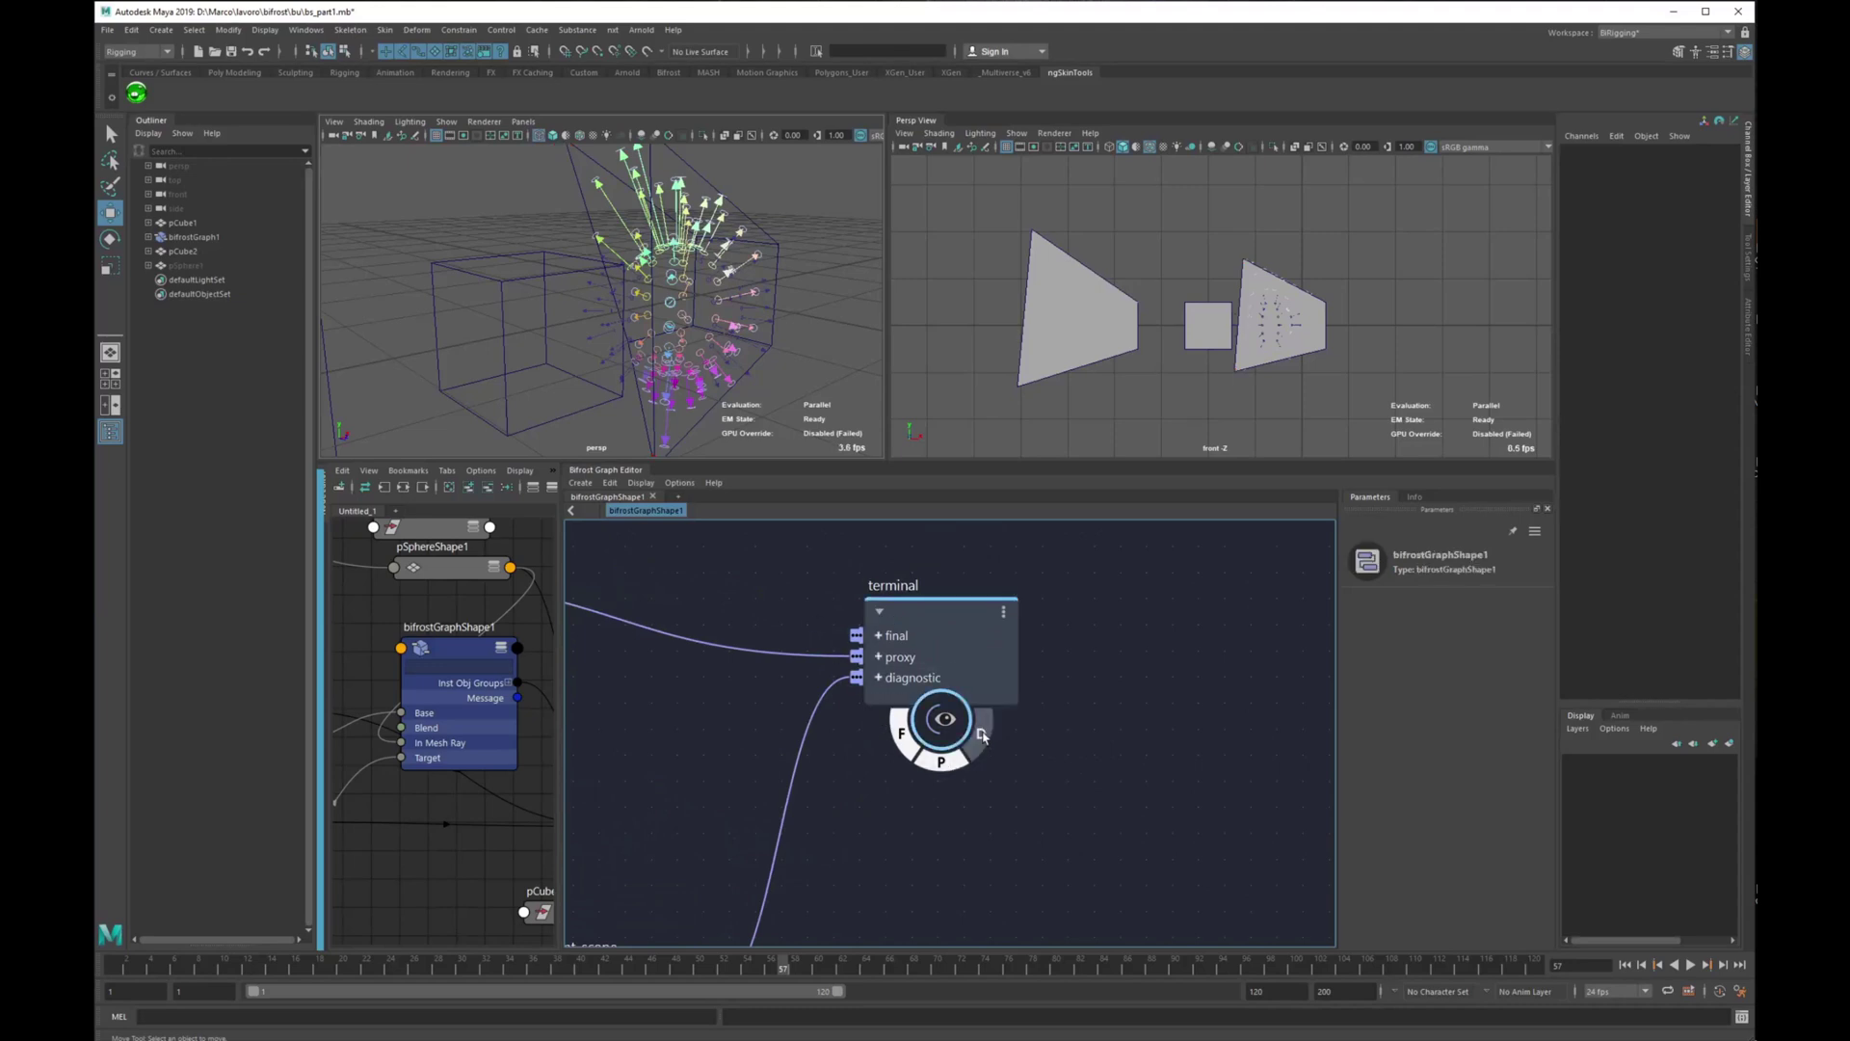
{"action": "scroll", "coordinate": [701, 321], "scroll_direction": "down", "scroll_amount": 3}
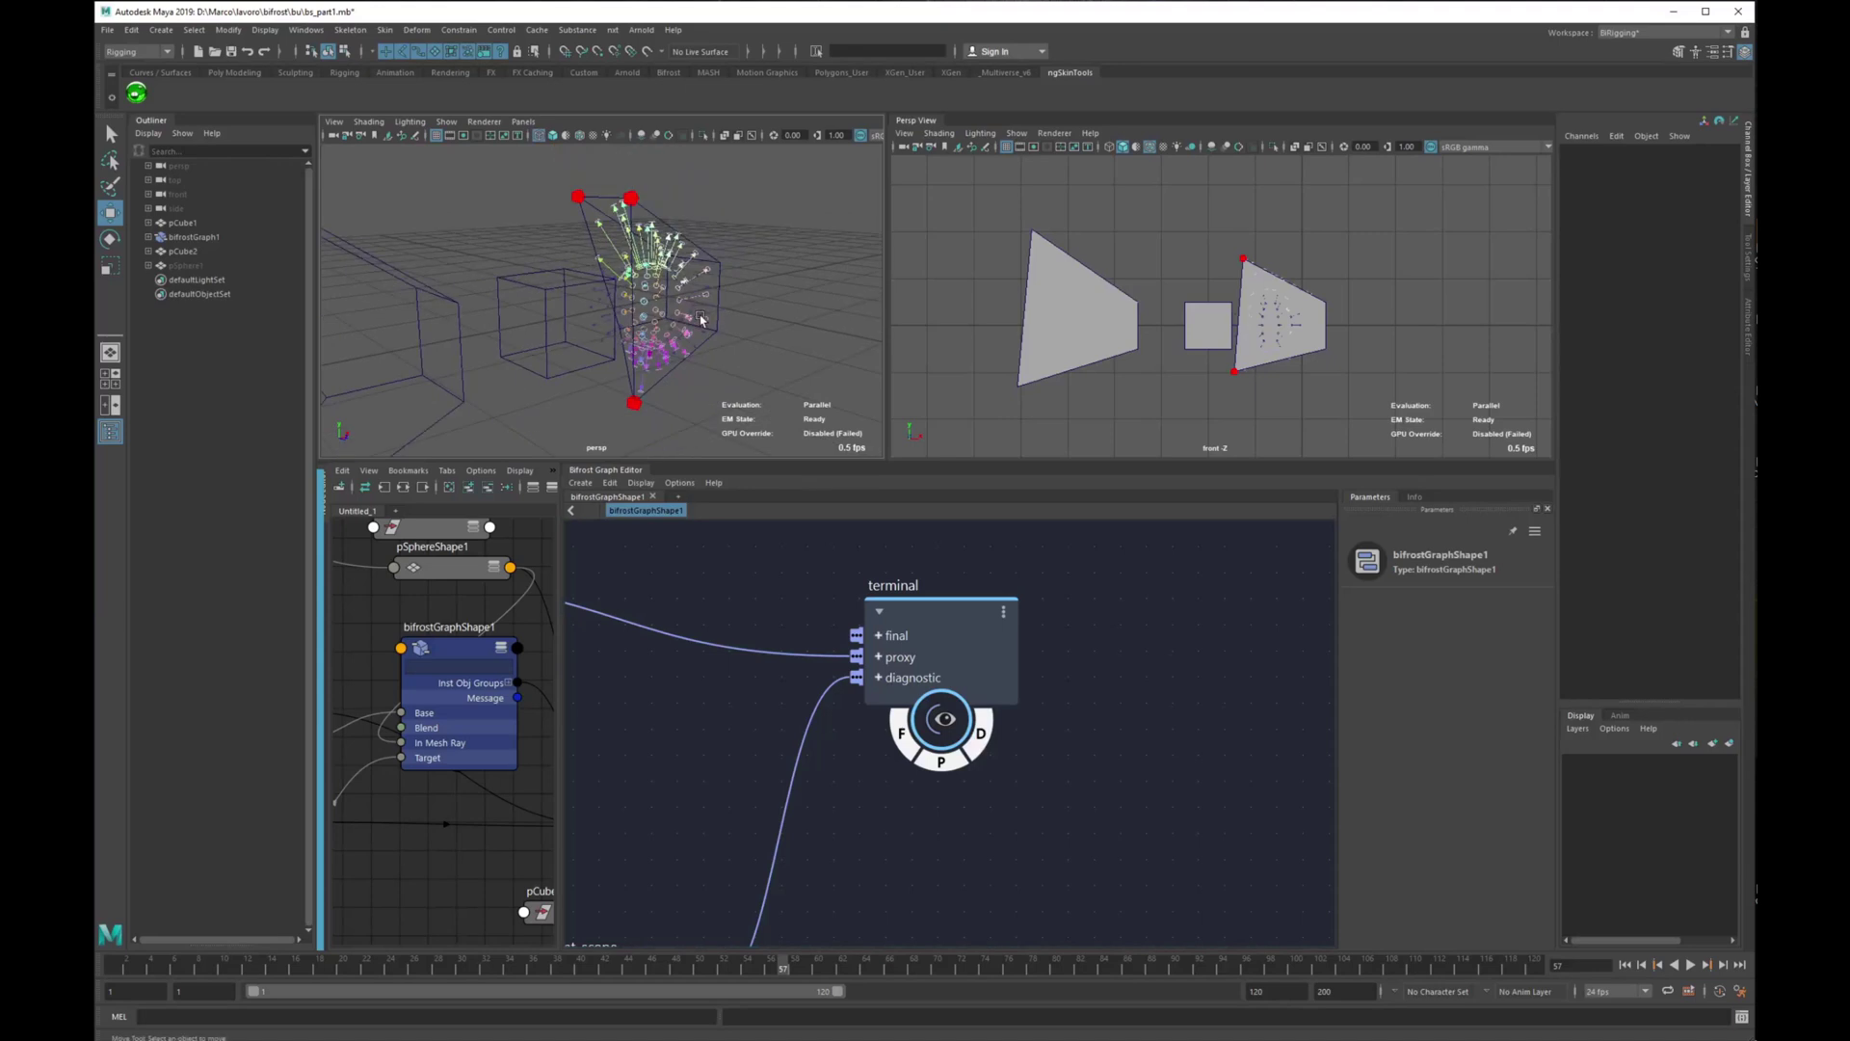
{"action": "left_click", "coordinate": [983, 735]}
{"action": "left_click", "coordinate": [946, 762]}
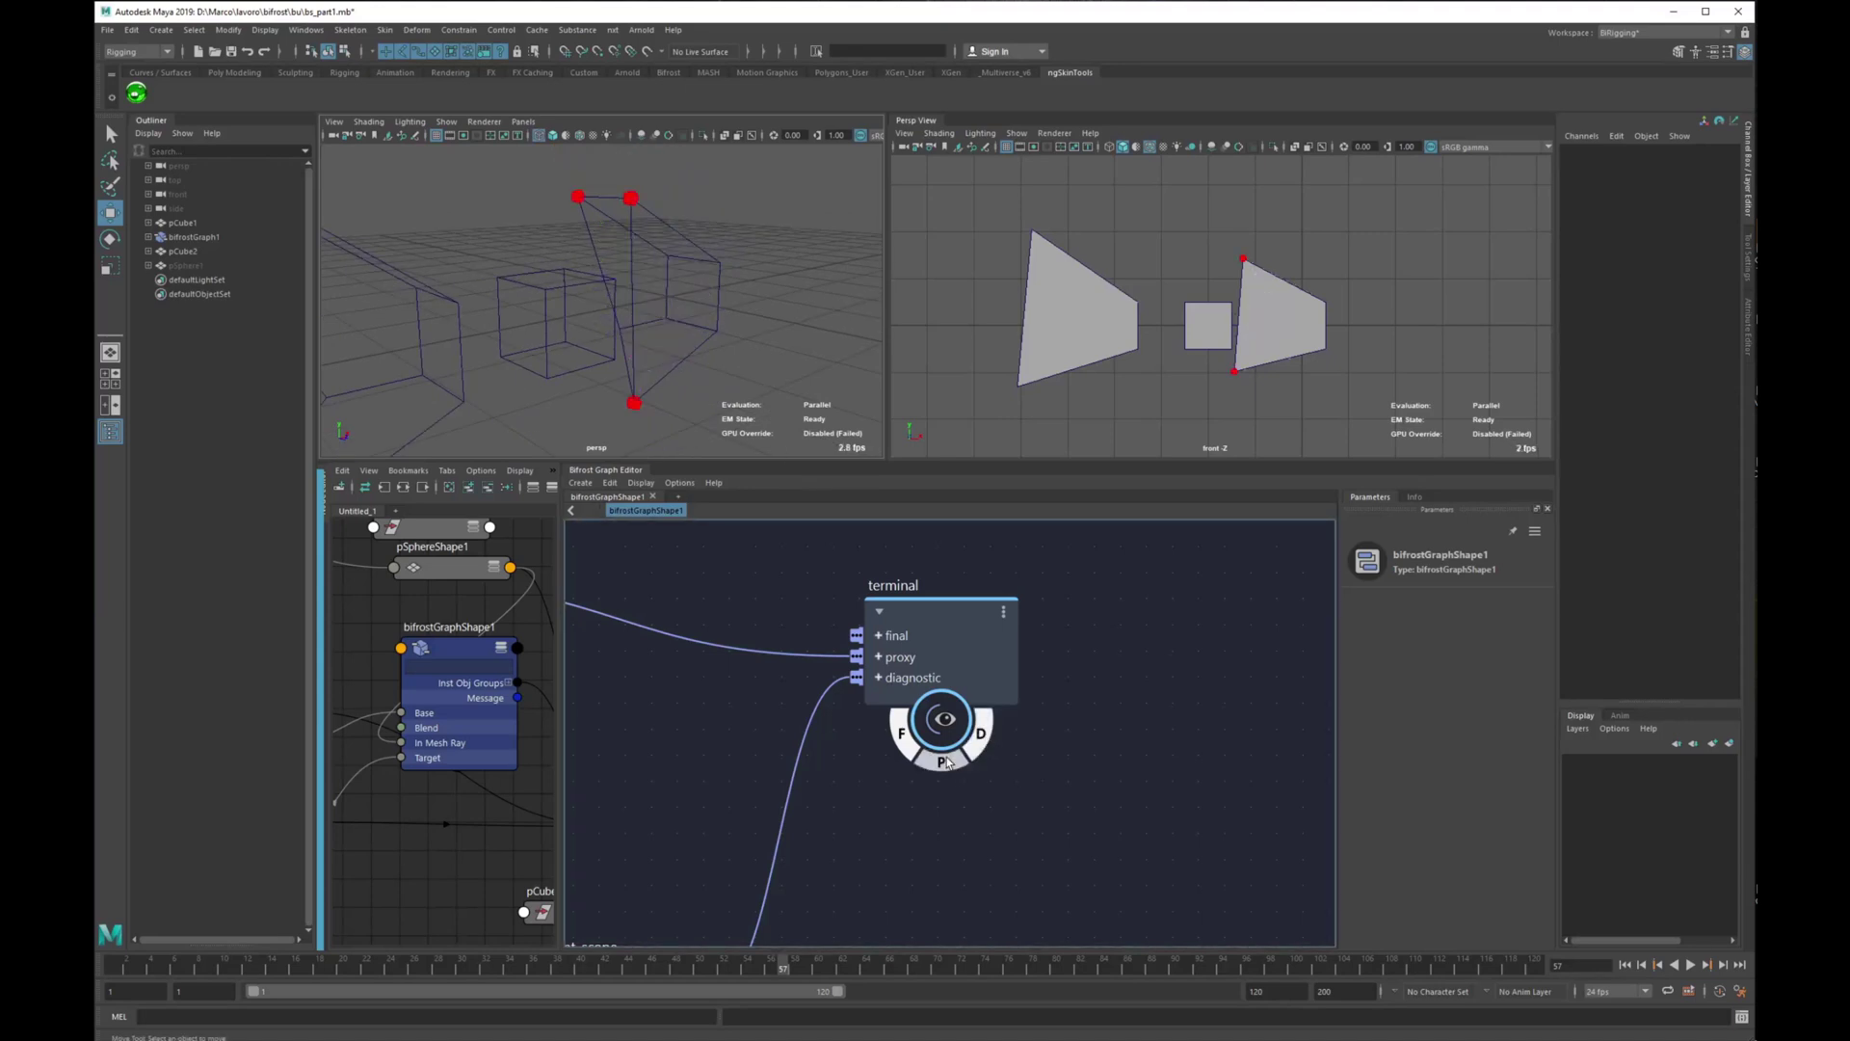
{"action": "key", "text": "a"}
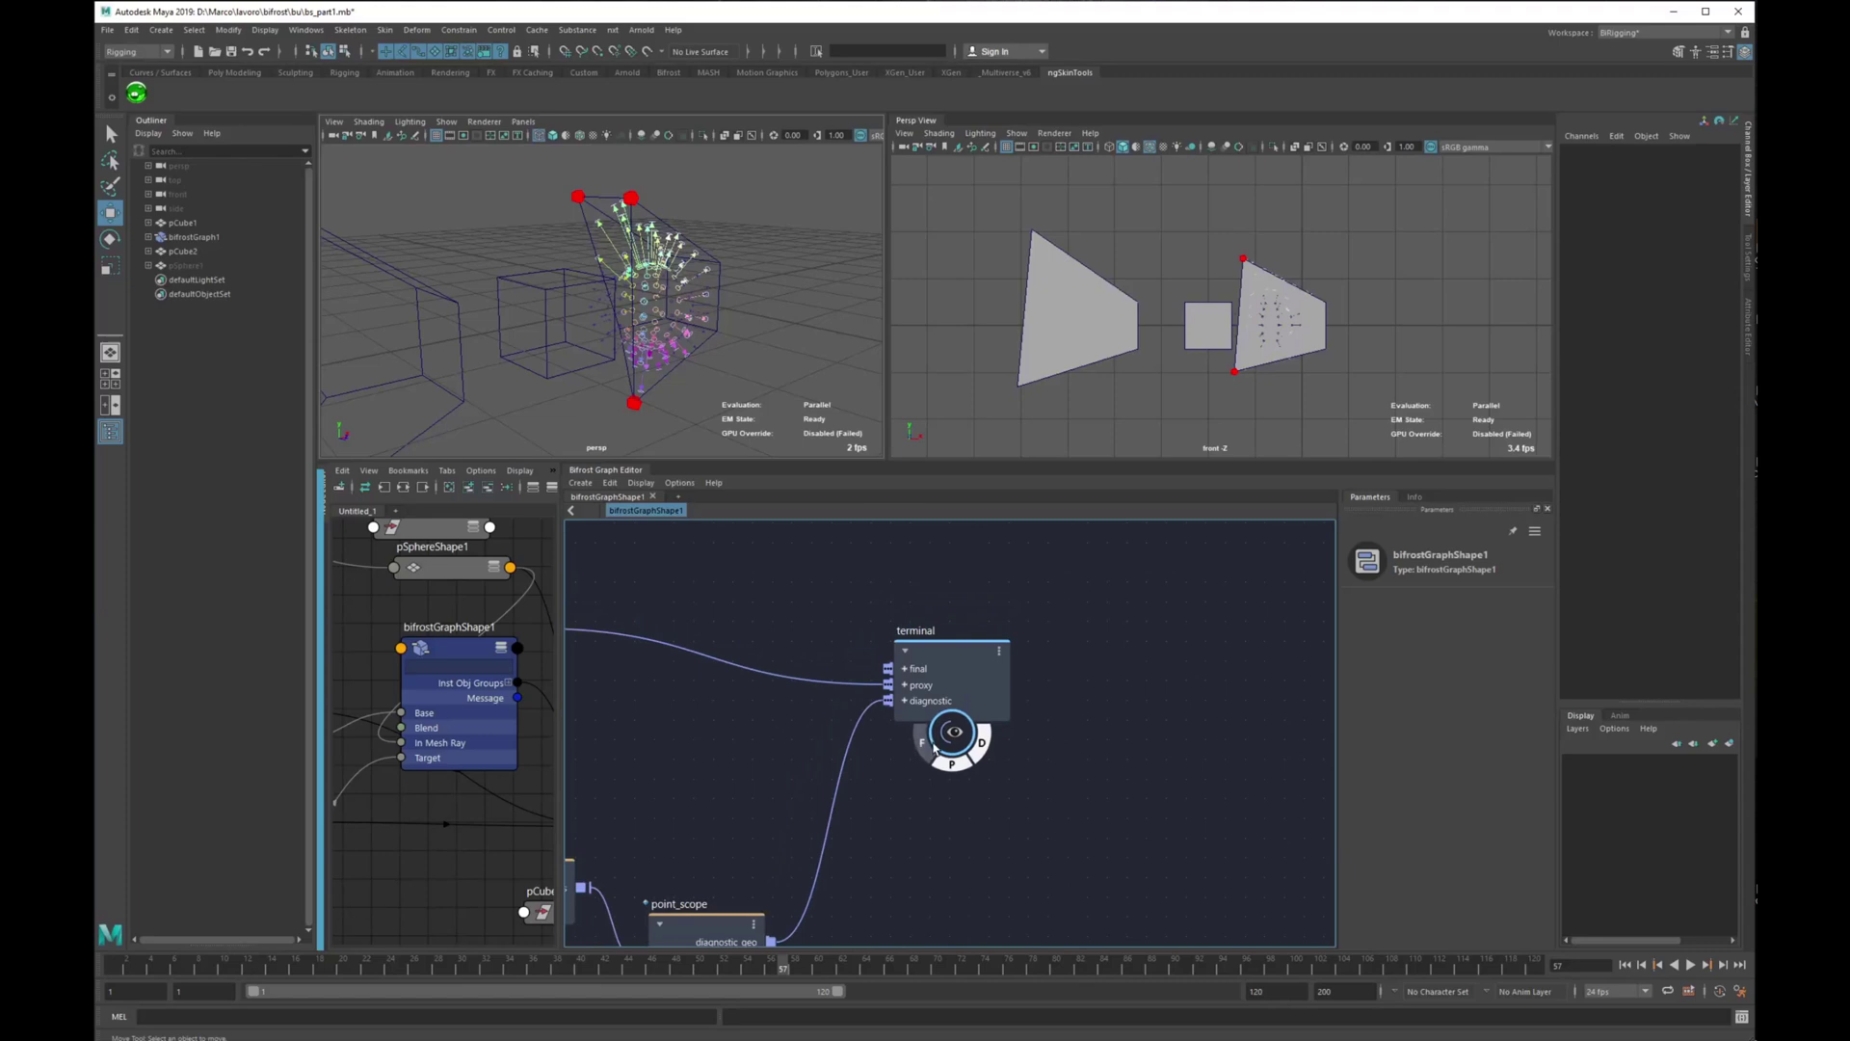